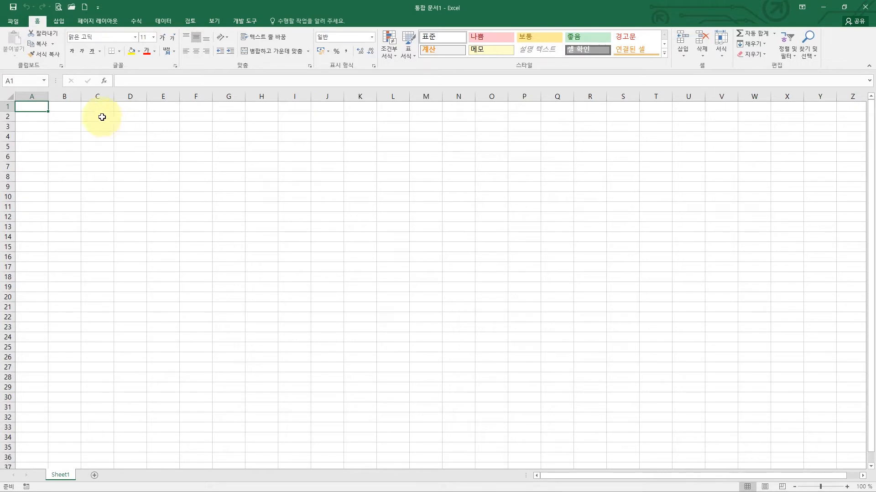
# - In Excel Options, set the default font for new workbooks to 굴림 and acknowledge the restart notice
pyautogui.click(14, 20)
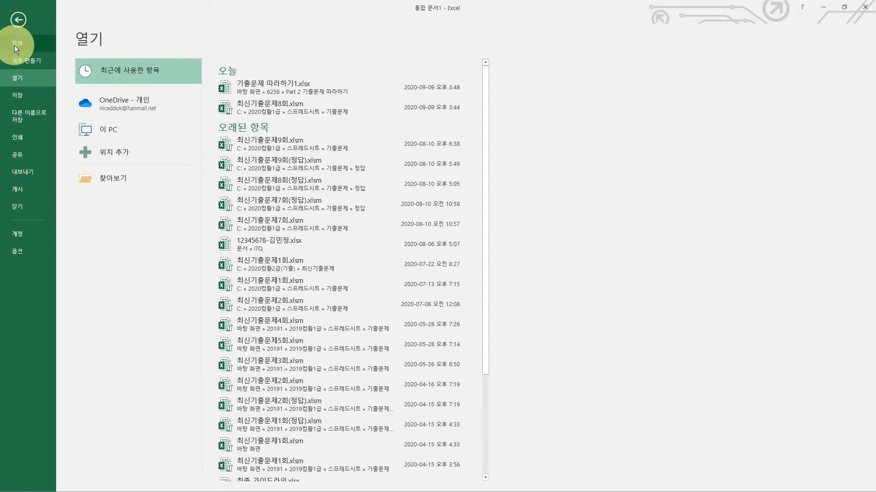
pyautogui.click(18, 253)
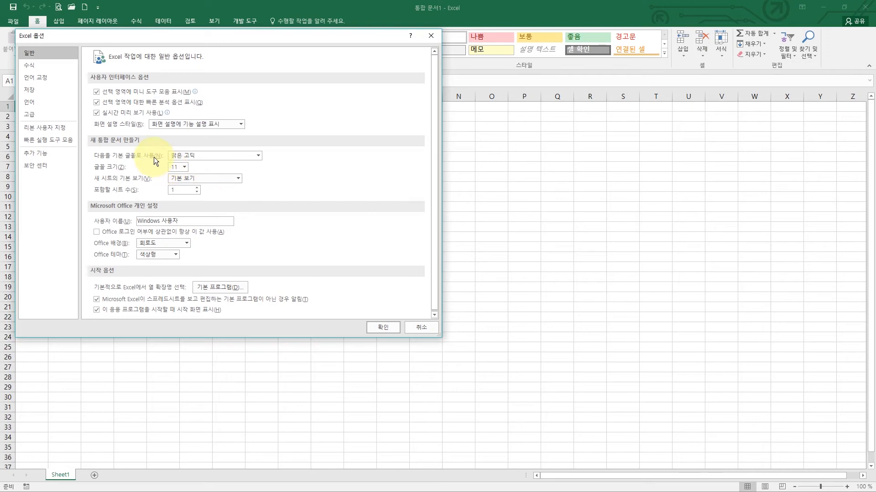
pyautogui.click(257, 155)
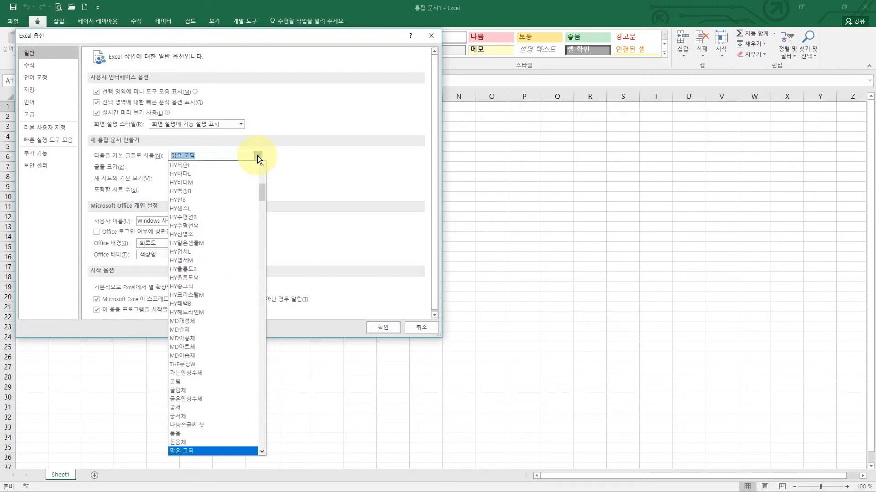
pyautogui.click(201, 382)
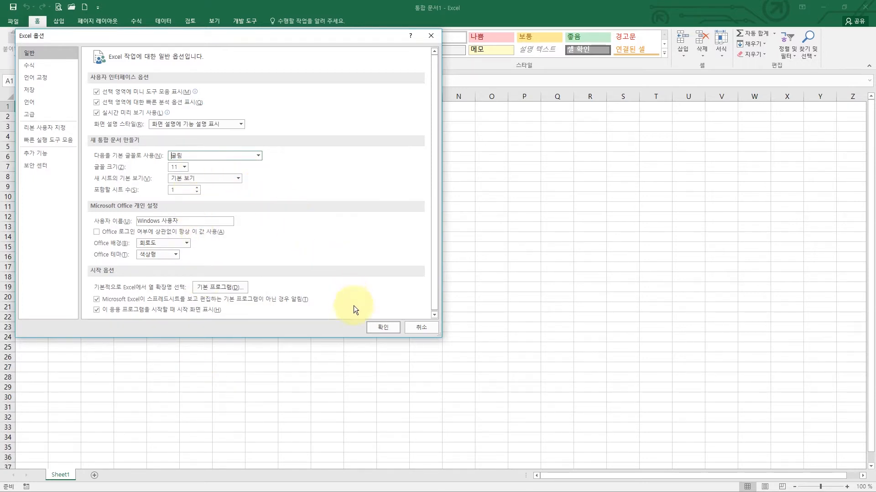
pyautogui.click(385, 325)
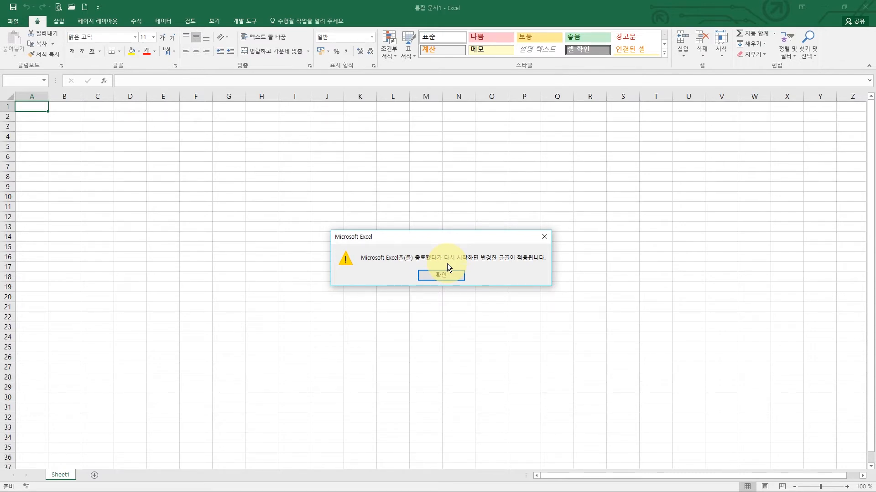
pyautogui.click(440, 276)
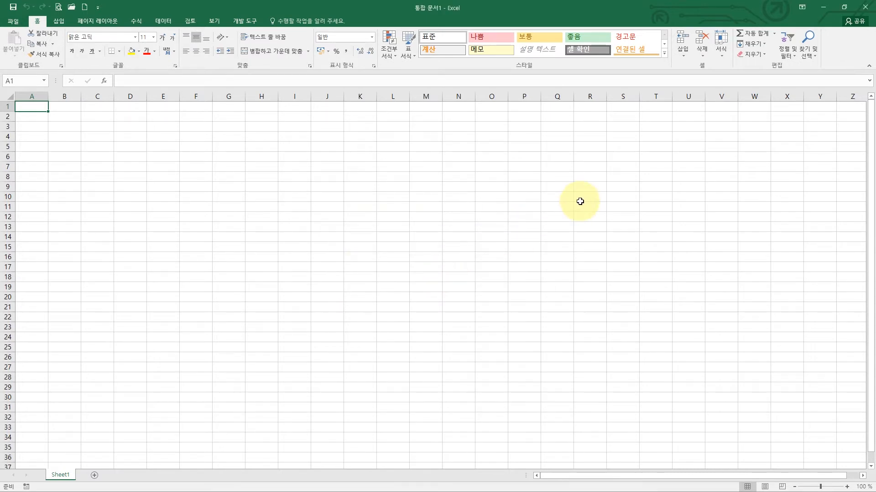
# - Close and relaunch Excel 2016, then start a new blank workbook in 굴림 11
pyautogui.click(865, 8)
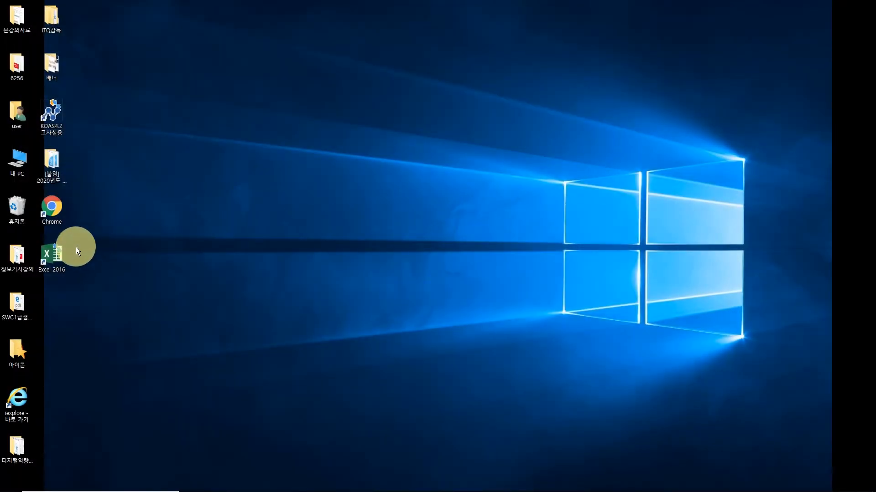
pyautogui.doubleClick(54, 256)
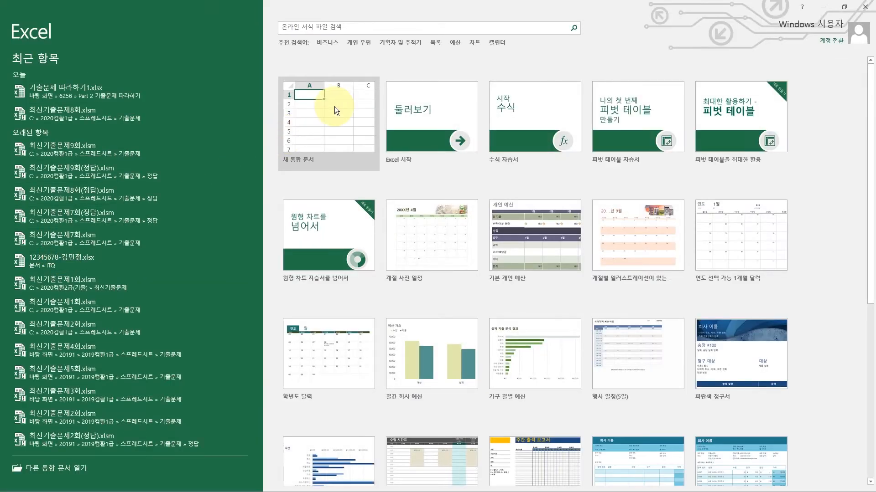
pyautogui.click(335, 105)
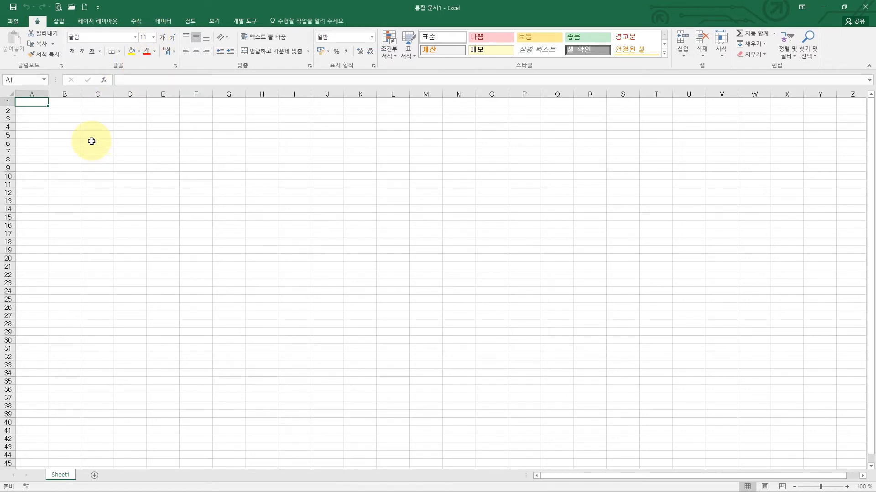
# - Set the width of column A to 1
pyautogui.click(36, 92)
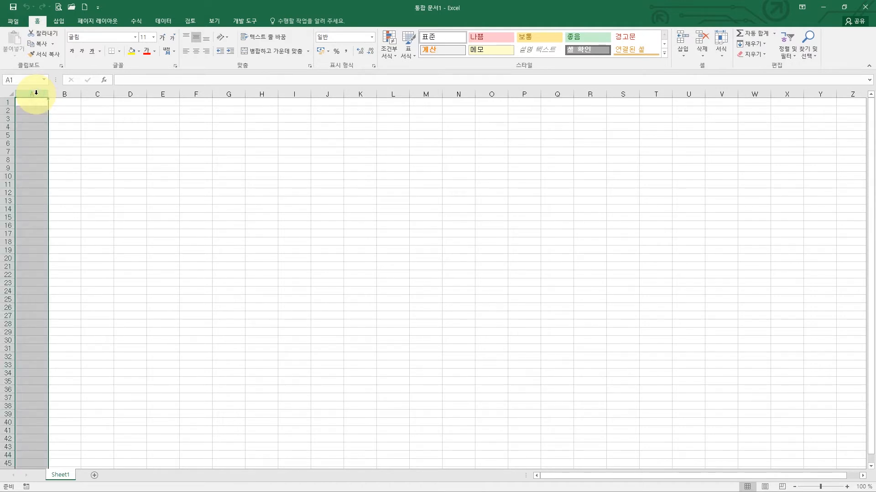
pyautogui.rightClick(36, 94)
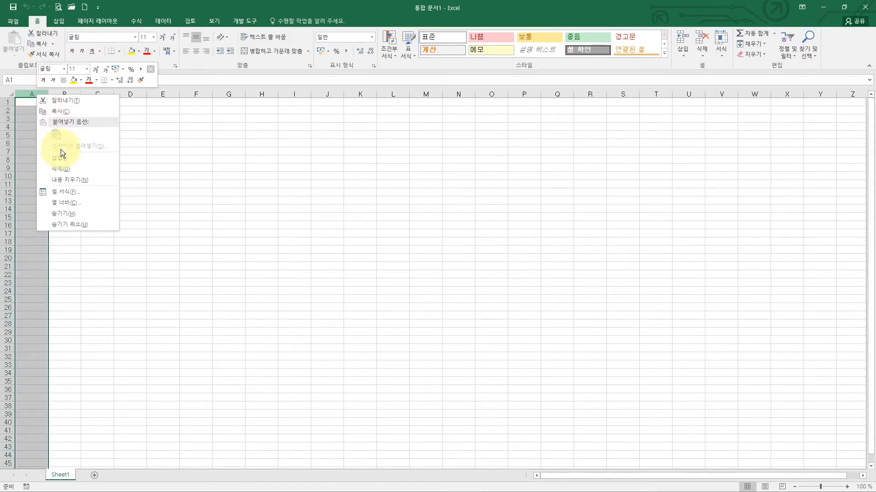
pyautogui.click(63, 202)
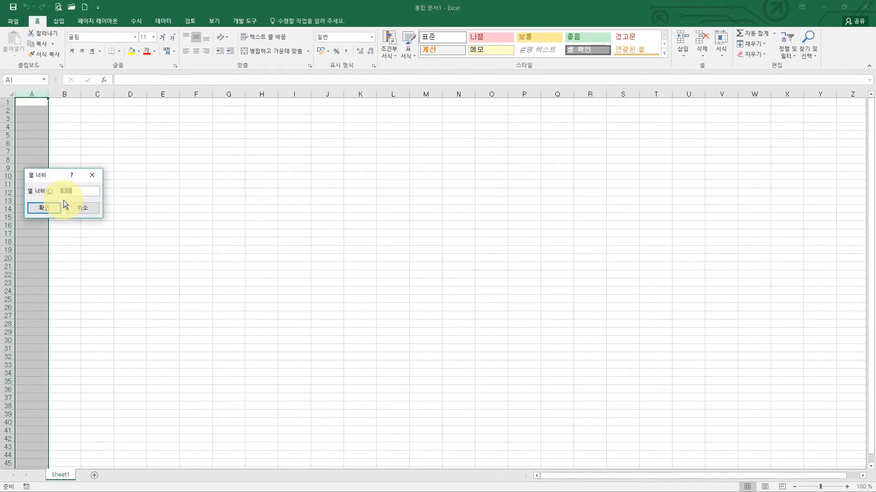
pyautogui.write('1')
pyautogui.click(49, 206)
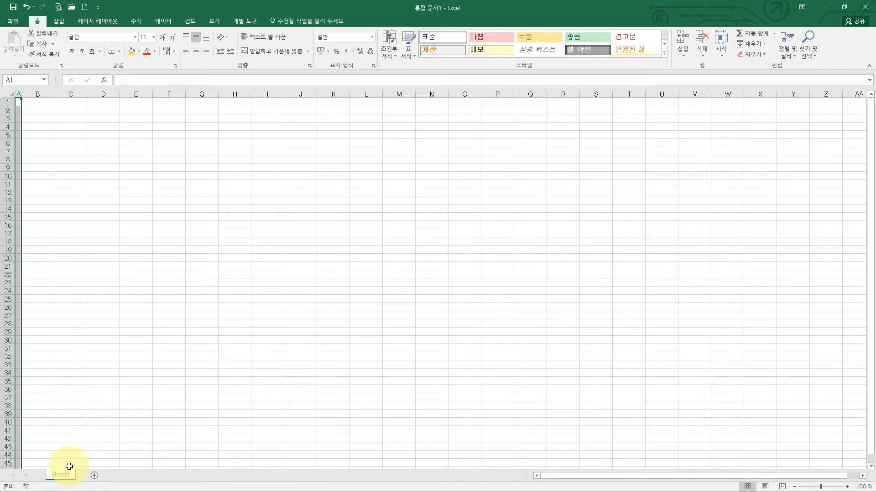
# - Copy Sheet1 twice and rename the three tabs 제1작업, 제2작업 and 제3작업
pyautogui.moveTo(61, 477)
pyautogui.mouseDown()
pyautogui.moveTo(119, 477)
pyautogui.moveTo(125, 485)
pyautogui.mouseUp()
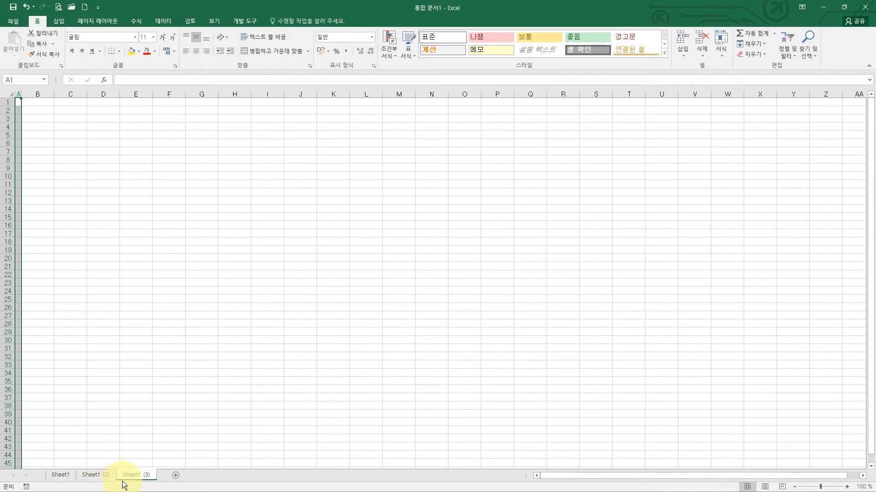
pyautogui.doubleClick(66, 477)
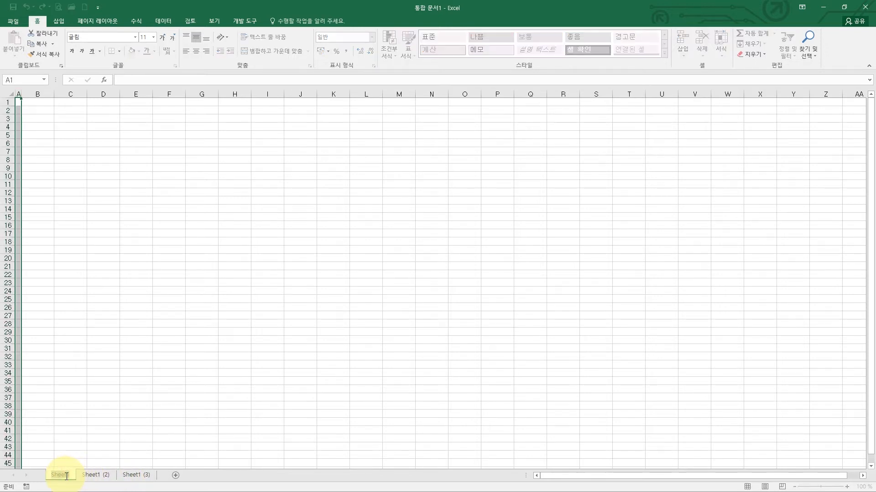
pyautogui.press('BackSpace')
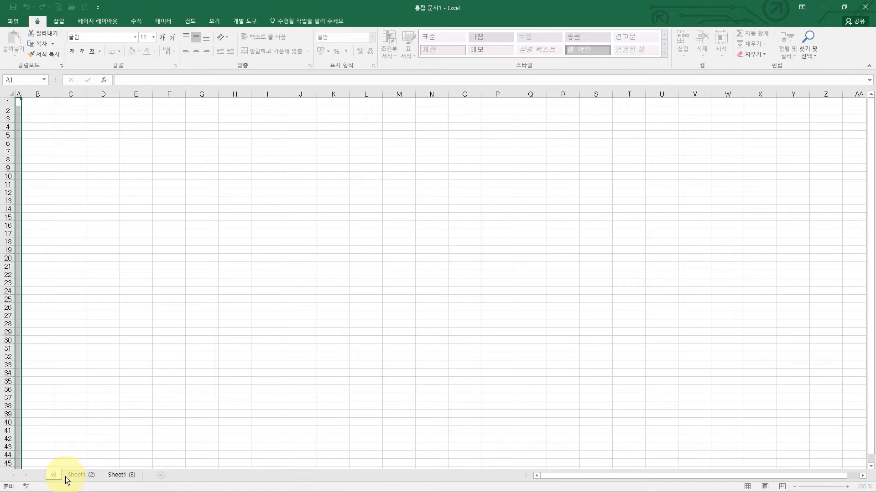
pyautogui.write('제1작업')
pyautogui.doubleClick(96, 476)
pyautogui.write('제2작업')
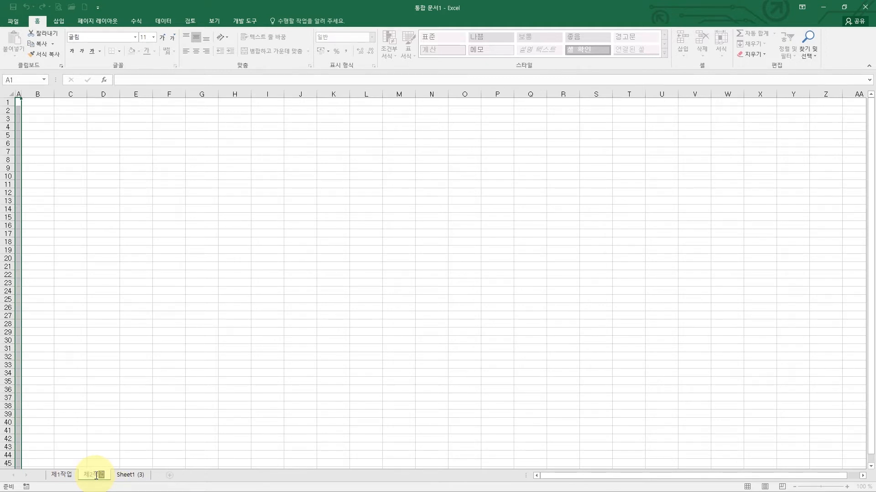
pyautogui.doubleClick(128, 475)
pyautogui.write('제3작업')
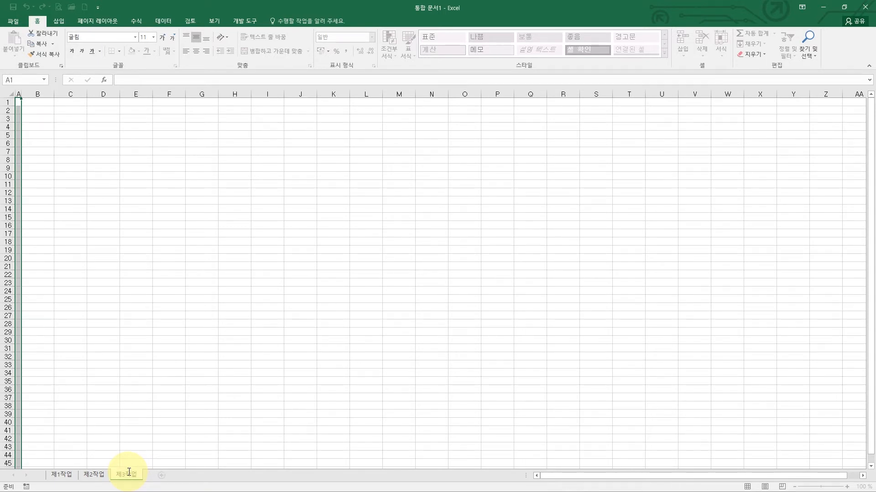
pyautogui.click(65, 477)
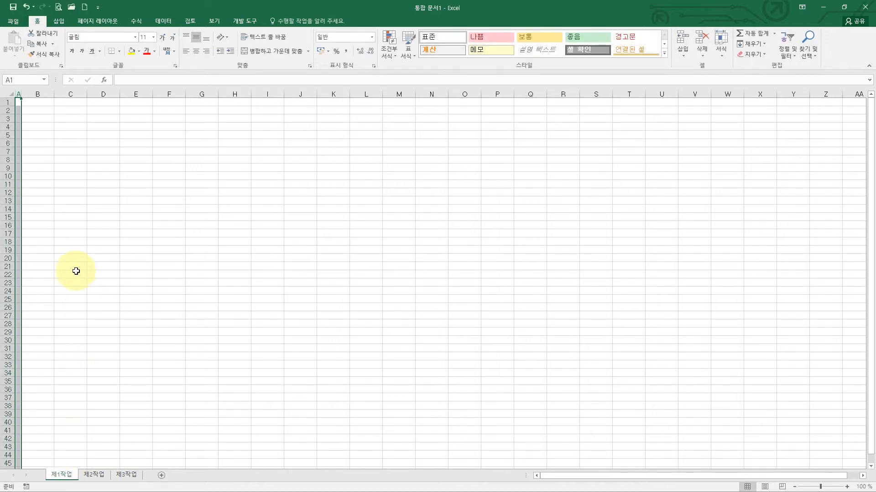
# - Save the workbook in Documents\ITQ, using the examinee number and name as the file name
pyautogui.click(14, 19)
pyautogui.click(19, 95)
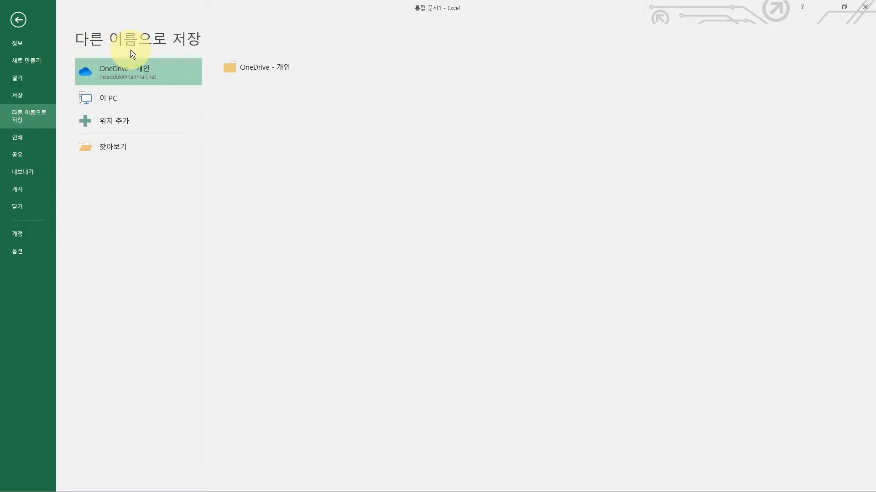
pyautogui.click(121, 150)
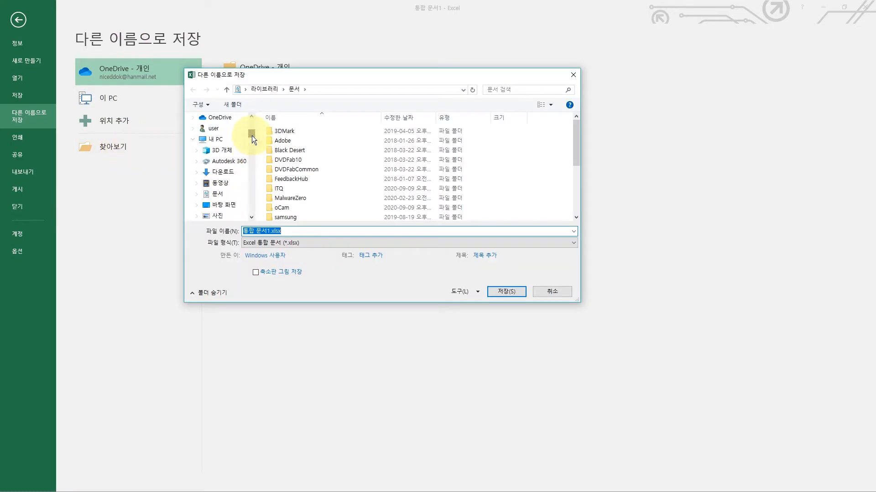
pyautogui.click(219, 139)
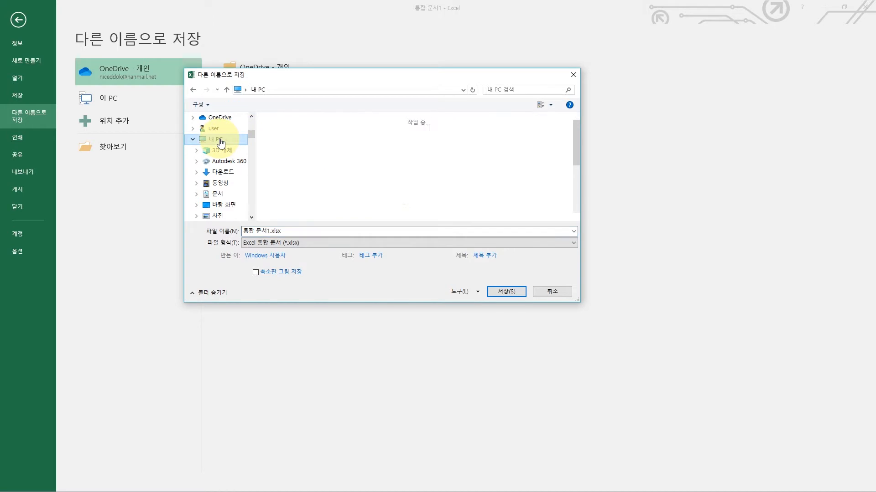
pyautogui.click(217, 195)
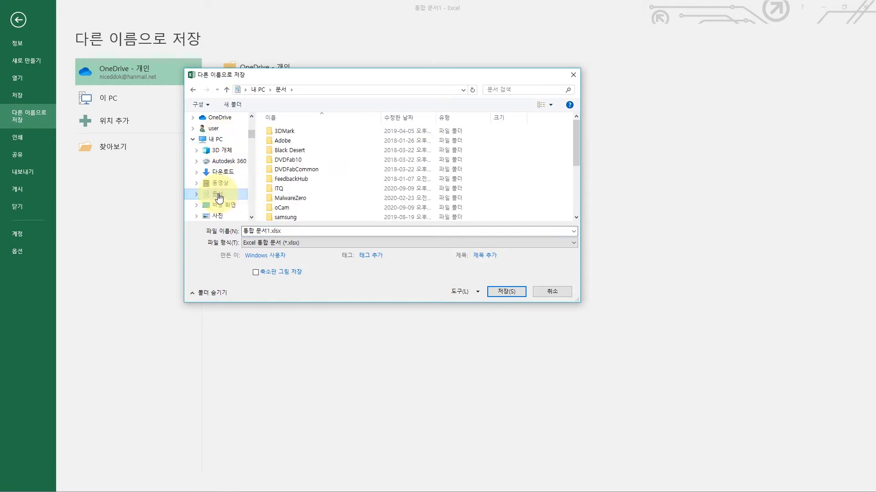
pyautogui.doubleClick(283, 191)
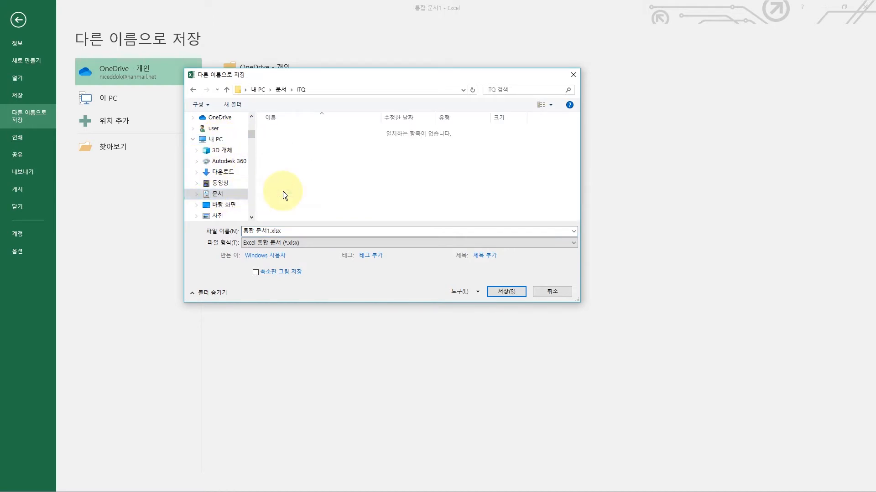
pyautogui.moveTo(243, 231); pyautogui.dragTo(290, 233)
pyautogui.write('12345678-')
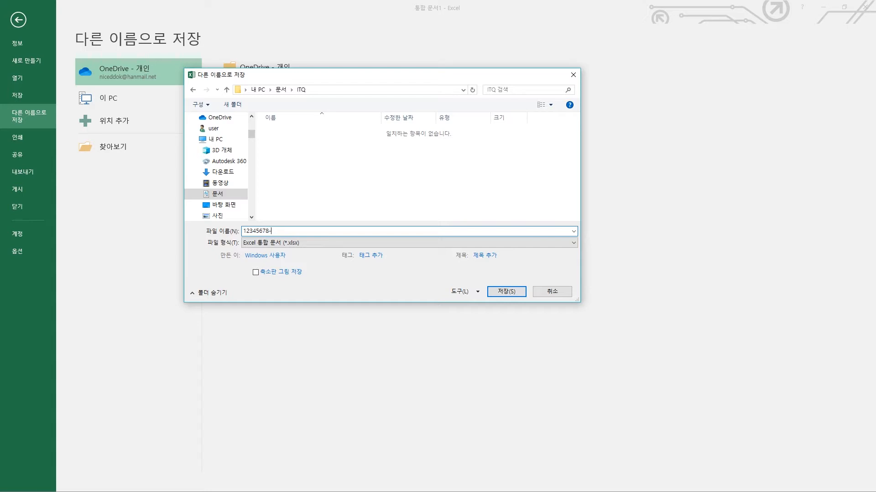
pyautogui.click(498, 291)
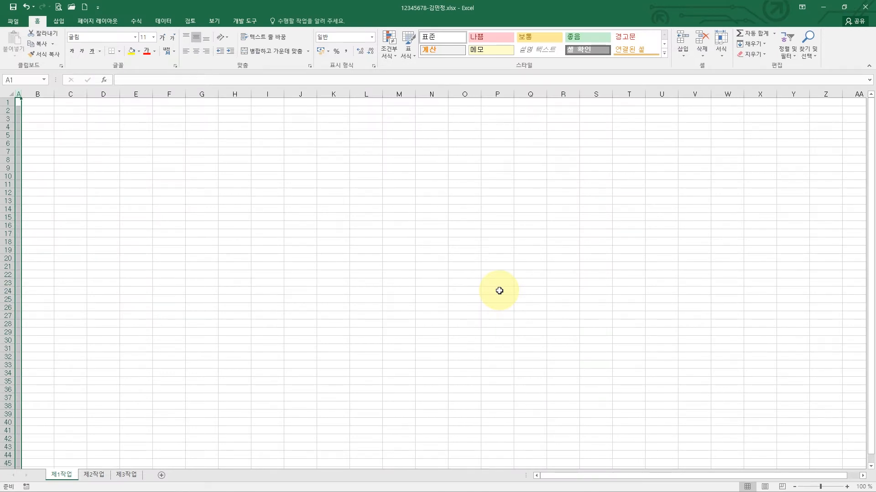
# - Scroll the exam question document down to the table rows, then return to the Excel workbook
pyautogui.click(500, 291)
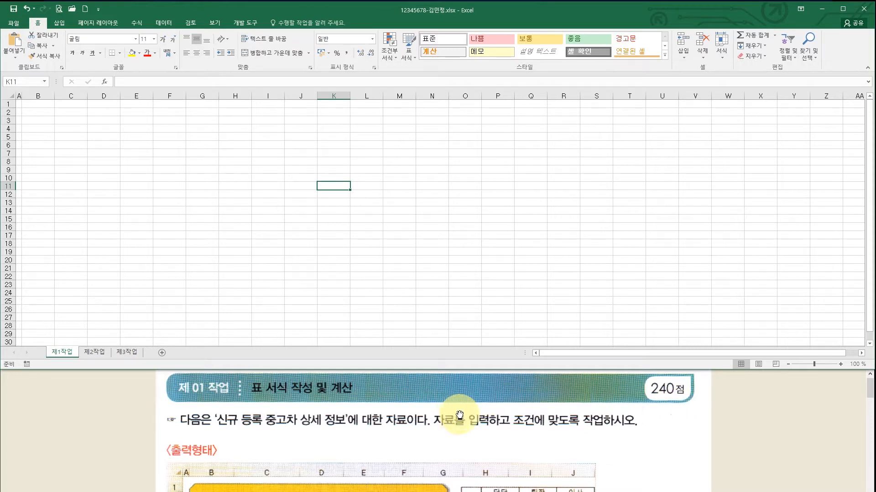
pyautogui.click(462, 443)
pyautogui.scroll(-2, 463, 443)
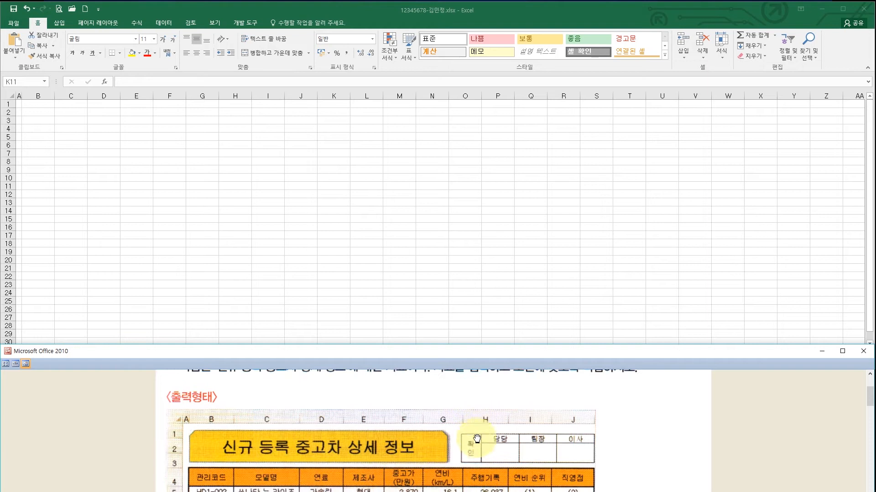
pyautogui.scroll(-1, 477, 434)
pyautogui.scroll(-1, 480, 432)
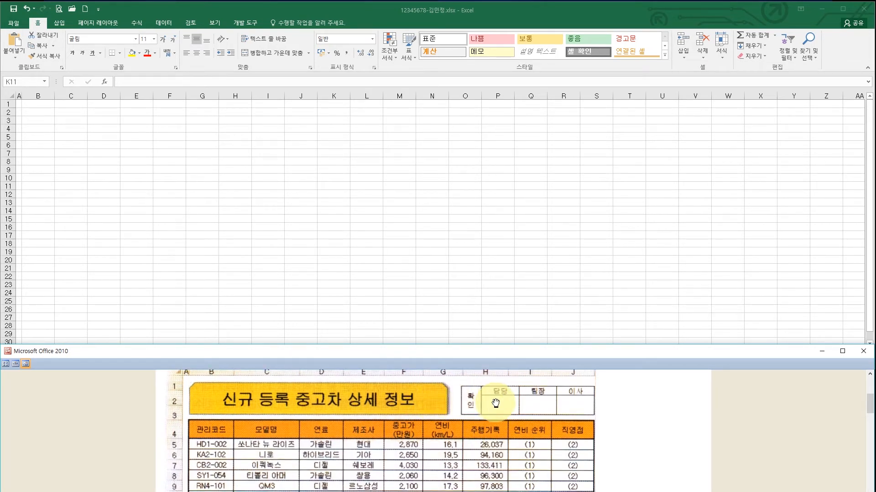
pyautogui.scroll(-1, 483, 416)
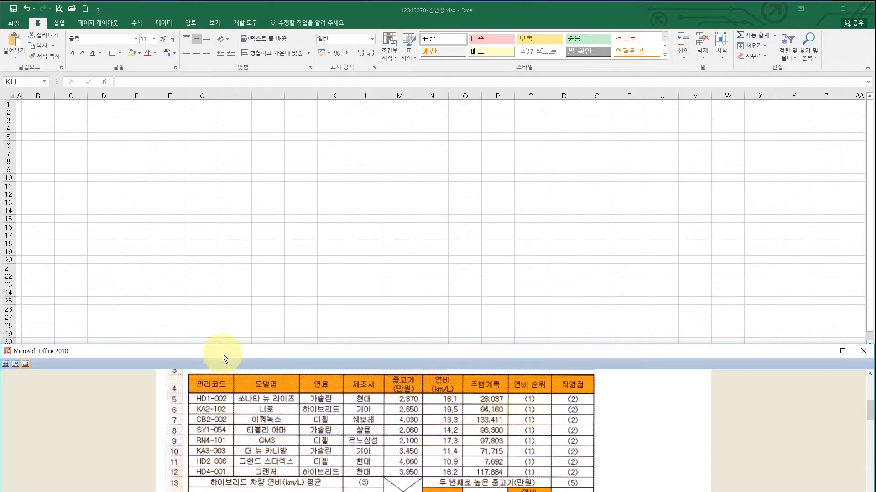
pyautogui.click(52, 147)
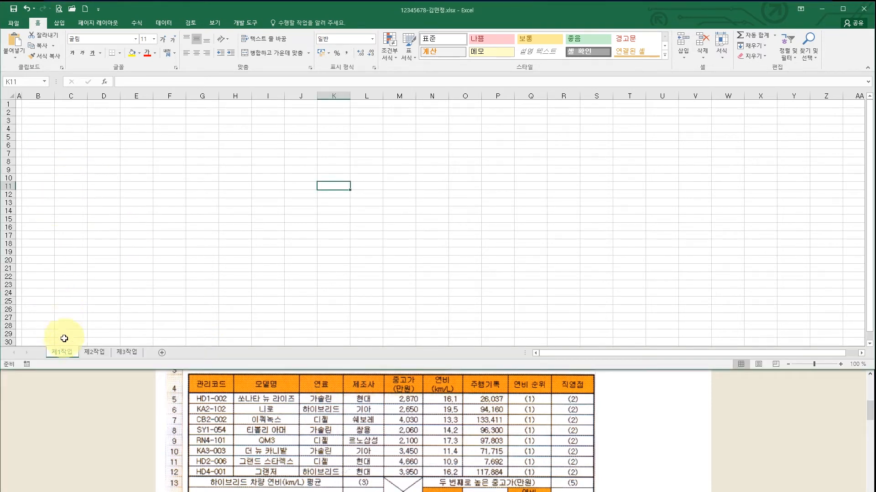
# - Enter the headers 관리코드, 모델명, 연료 and 제조사 in B4:E4
pyautogui.click(41, 129)
pyautogui.write('관리코드')
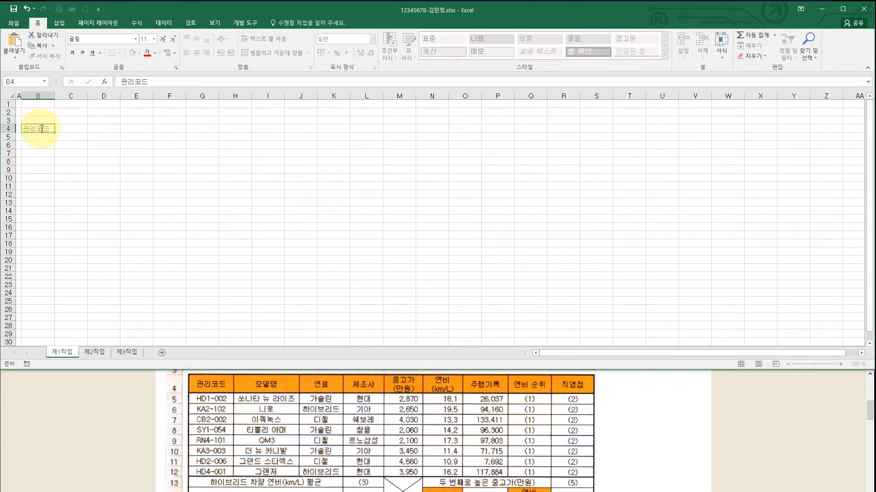
pyautogui.press('Tab')
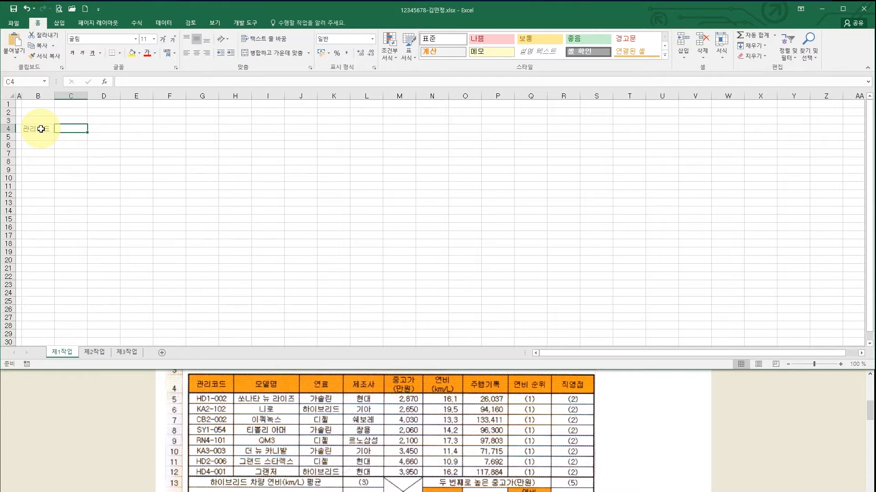
pyautogui.write('모델명')
pyautogui.press('Tab')
pyautogui.write('연료')
pyautogui.press('Tab')
pyautogui.write('제조사')
pyautogui.press('Tab')
# - Enter the two-line headers '중고가 (만원)' in F4 and '연비 (km/L)' in G4
pyautogui.write('중')
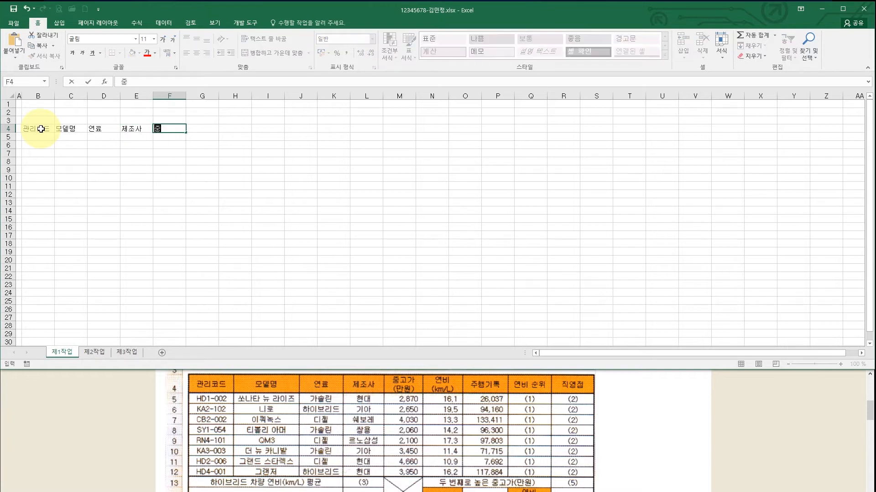
pyautogui.write('고가')
pyautogui.hotkey('alt', 'Return')
pyautogui.write('(만원(')
pyautogui.press('BackSpace')
pyautogui.press('BackSpace')
pyautogui.write(')')
pyautogui.press('Tab')
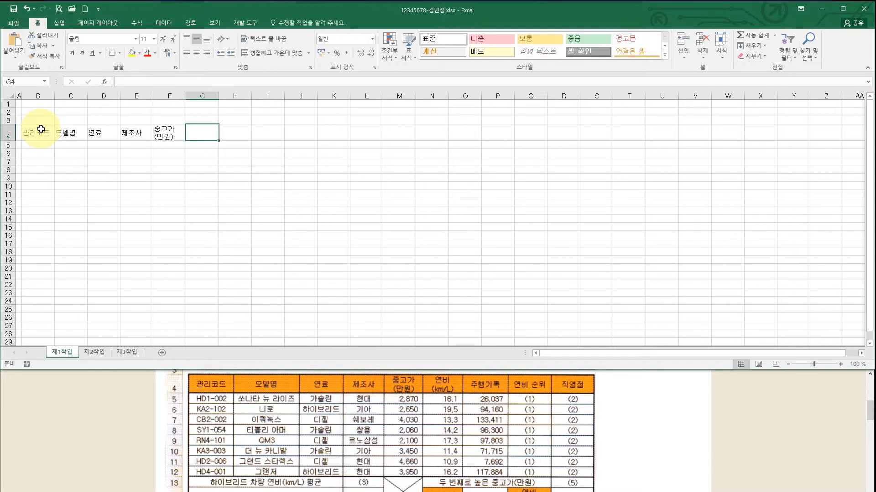
pyautogui.write('연비')
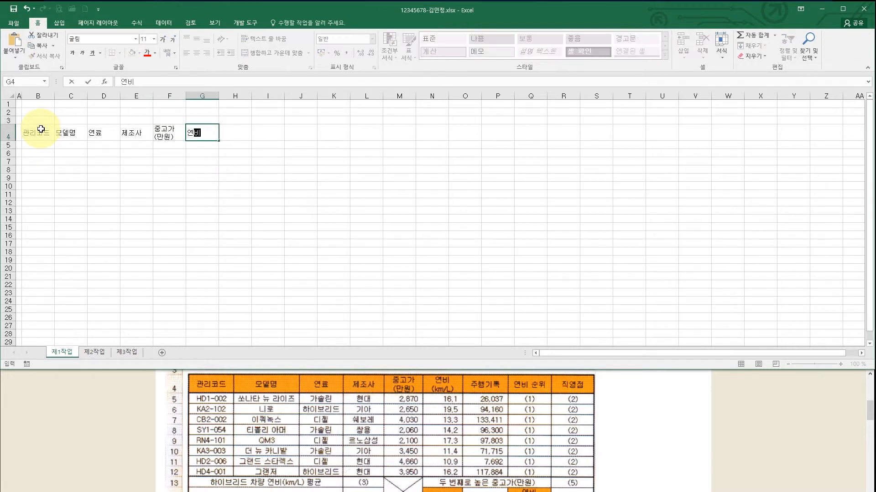
pyautogui.hotkey('alt', 'Return')
pyautogui.write('(km/L')
pyautogui.press('Tab')
# - Enter the headers 주행기록, 연비 순위 and 직영점 in H4:J4
pyautogui.write('주행기록')
pyautogui.press('Tab')
pyautogui.write('연비 순위')
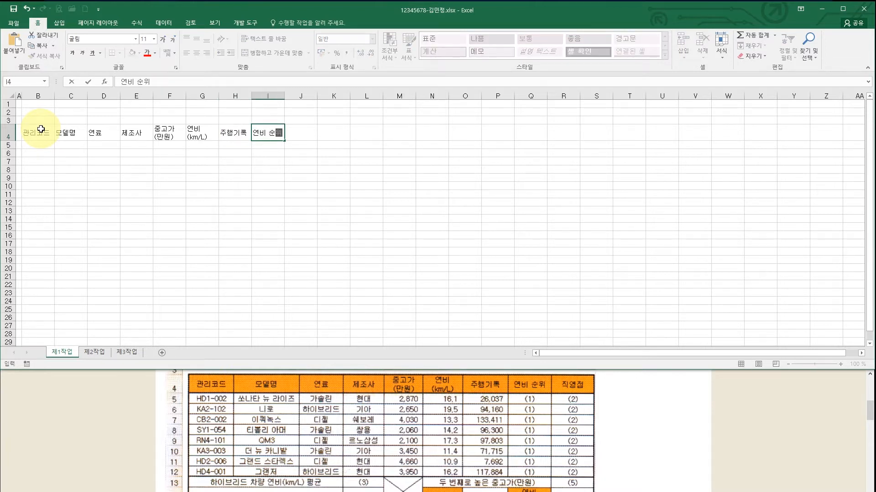
pyautogui.press('Tab')
pyautogui.write('직영점')
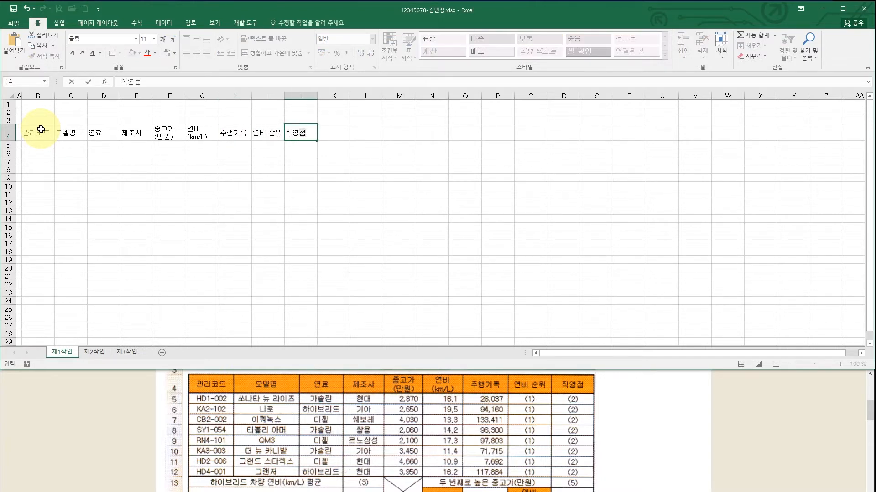
pyautogui.press('Return')
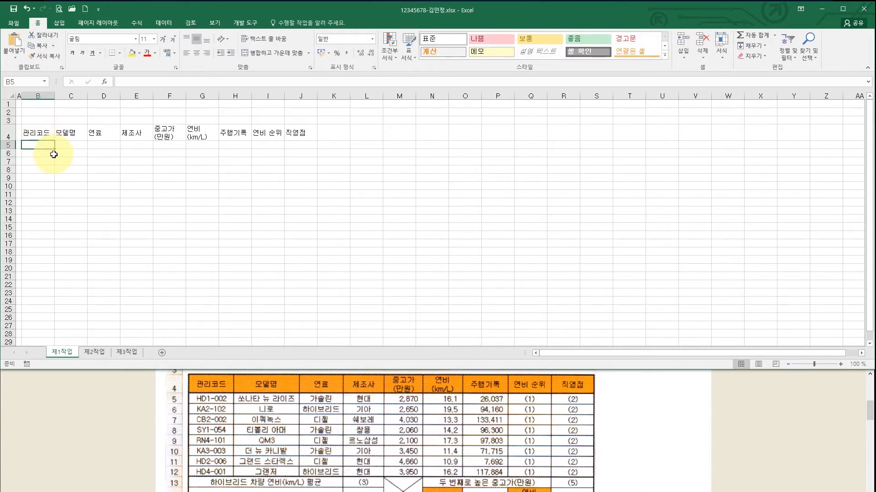
# - Paste the eight car records, HD1-002 through HD4-001, into B5:H12
pyautogui.write('HD1-002\t쏘나타 뉴 라이즈\t가솔린\t현대\t2870\t16.1\t26037 KA2-102\t니로\t하이브리드\t기아\t2650\t19.5\t94160 CB2-002\t이쿼녹스\t디젤\t쉐보레\t4030\t13.3\t133411 SY1-054\t티볼리 아머\t가솔린\t쌍용\t2060\t14.2\t96300 RN4-101\tQM3\t디젤\t르노삼성\t2100\t17.3\t97803 KA3-003\t더 뉴 카니발\t가솔린\t기아\t3450\t11.4\t71715 HD2-006\t그랜드 스타렉스\t디젤\t현대\t4660\t10.9\t7692 HD4-001\t그랜저\t하이브리드\t현대\t3950\t16.2\t117884')
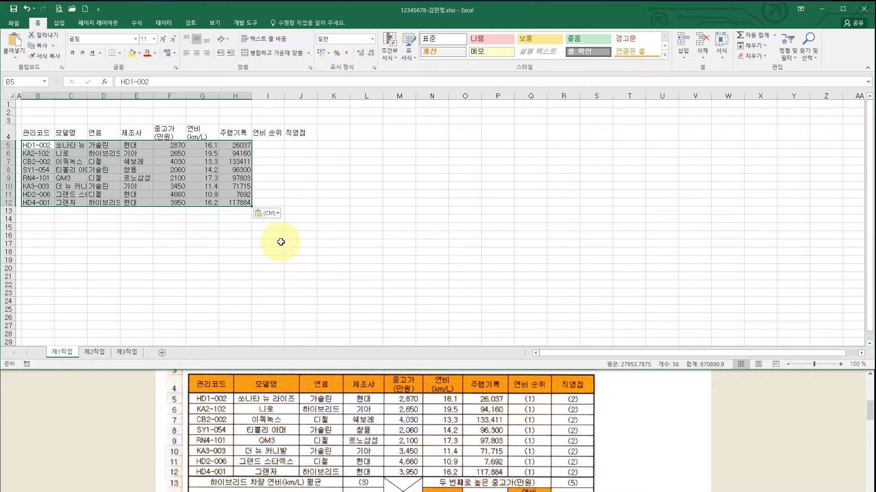
pyautogui.click(238, 213)
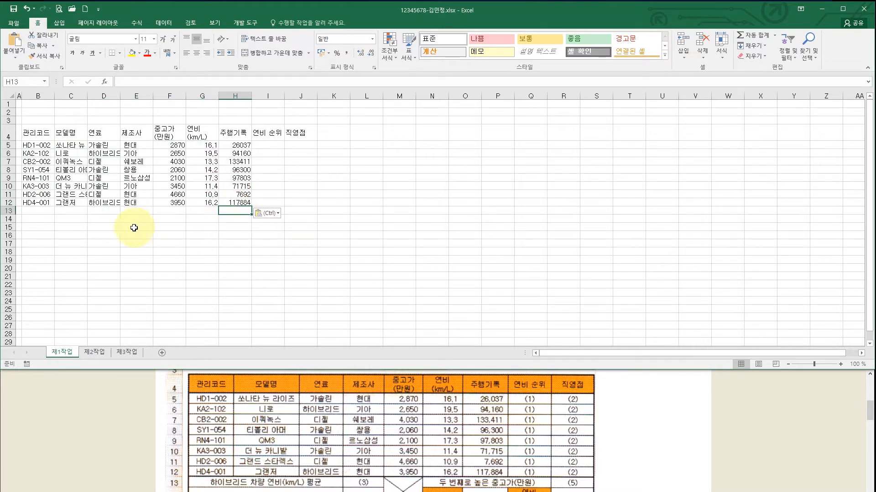
pyautogui.click(37, 212)
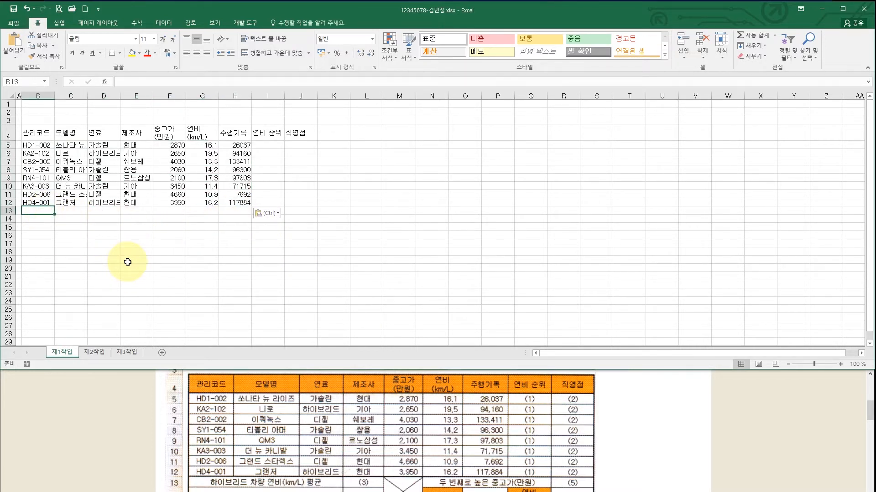
pyautogui.click(261, 436)
# - Enter '하이브리드 차량 연비(km/L) 평균' in B13 and '가솔린 차량의 주행기록 합계' in B14
pyautogui.scroll(-2, 262, 401)
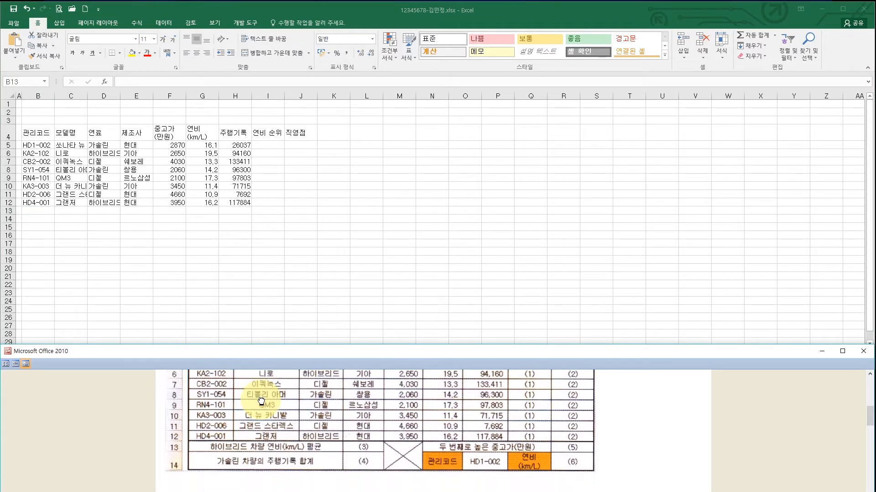
pyautogui.click(46, 210)
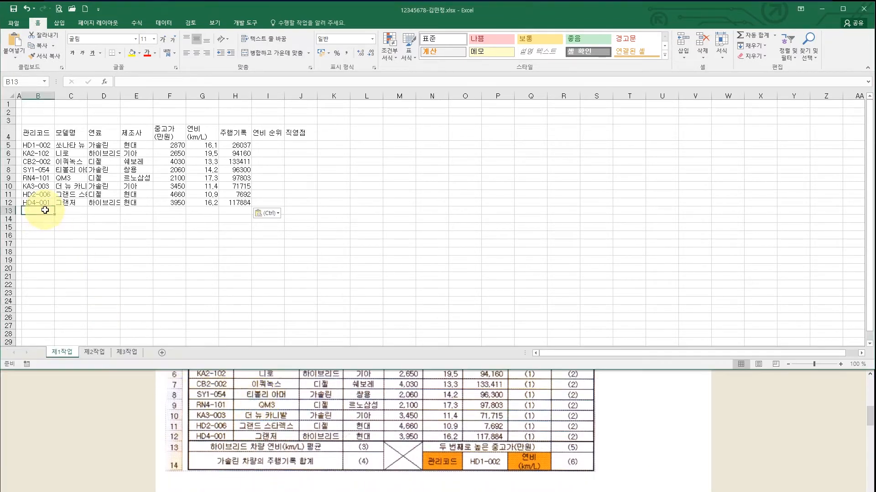
pyautogui.write('하')
pyautogui.write('이브리드 차량 ㅇ')
pyautogui.write('연비(km/')
pyautogui.write('L)')
pyautogui.write(' 평균')
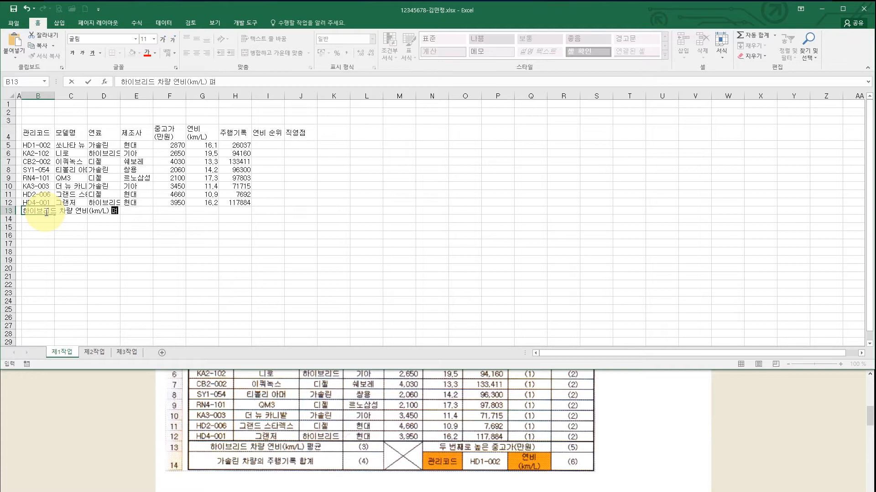
pyautogui.press('Return')
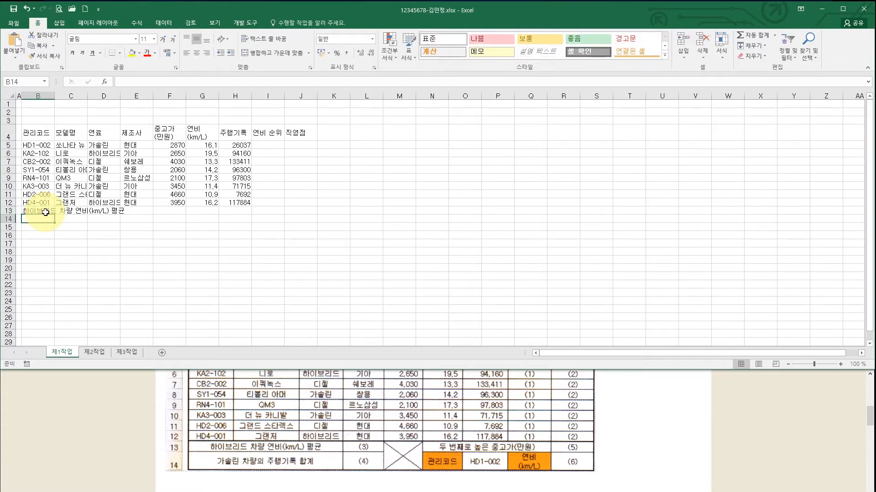
pyautogui.write('가솔린 차량의 중')
pyautogui.write('행기록 합계')
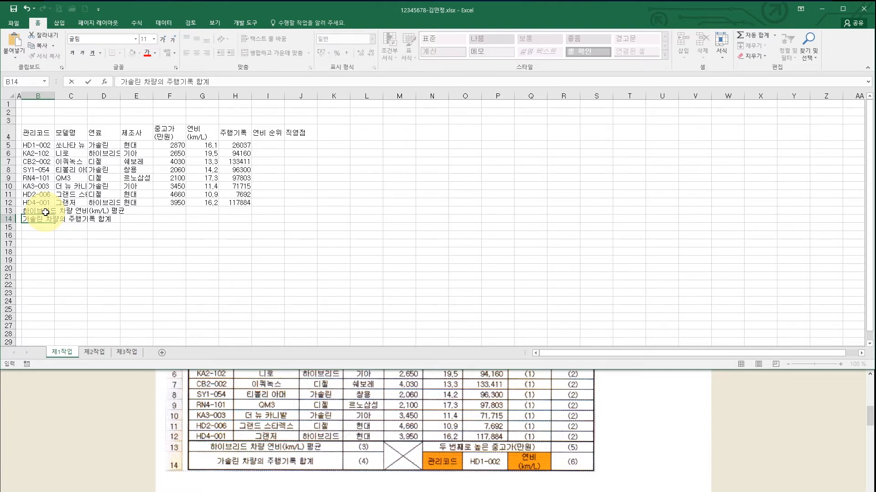
pyautogui.click(145, 220)
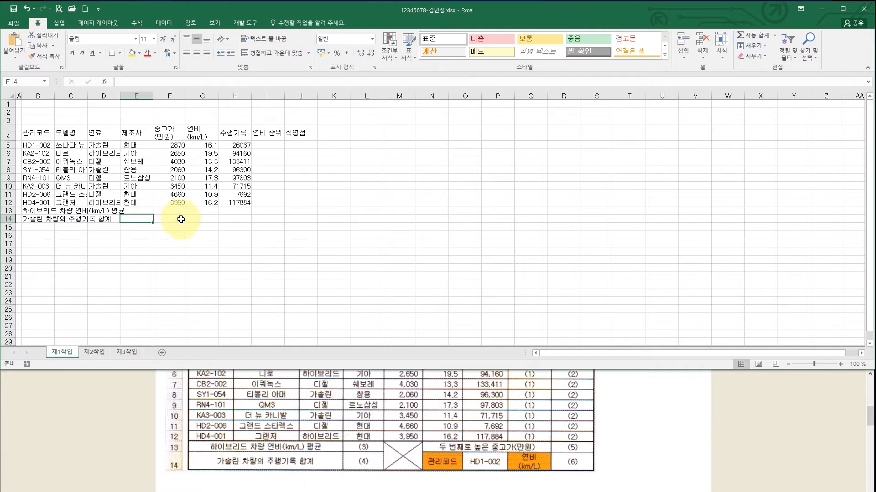
pyautogui.click(204, 211)
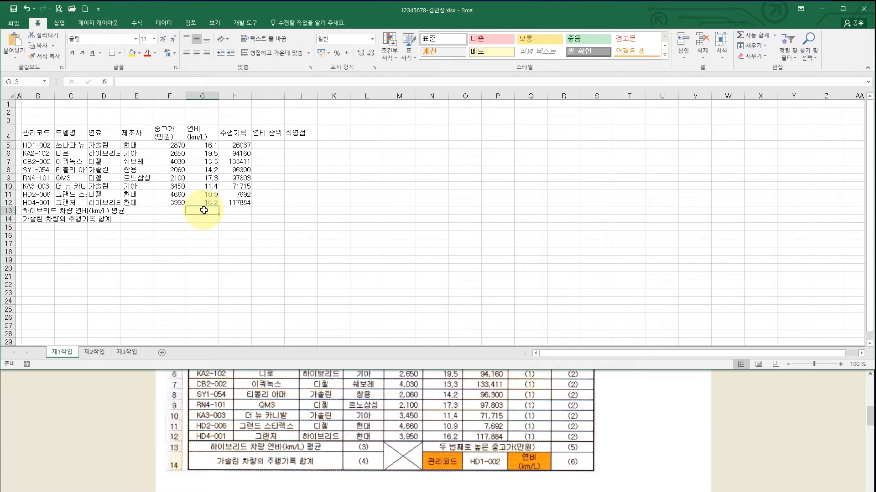
# - Enter '두 번째로 높은 중고가(만원)' in G13 and '관리코드' in G14
pyautogui.write('두 번재로')
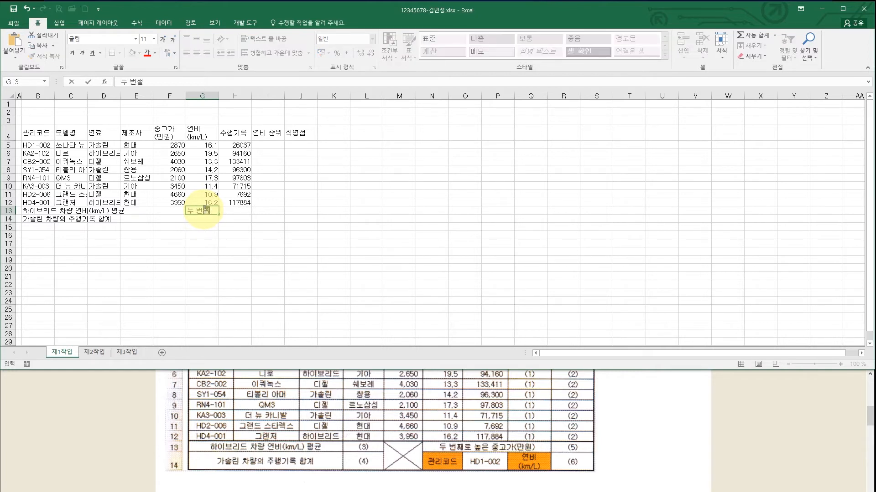
pyautogui.write(' 노ㅍ은 중고가(만')
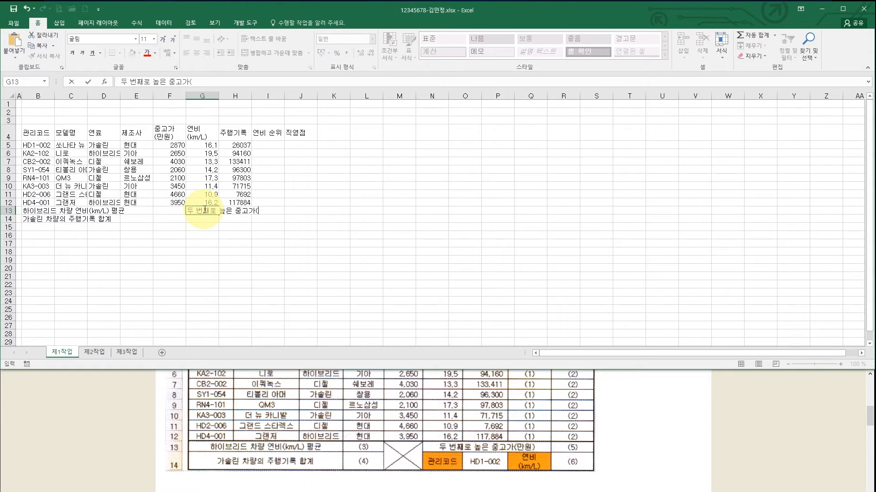
pyautogui.write('원)')
pyautogui.press('Return')
pyautogui.write('관리코드')
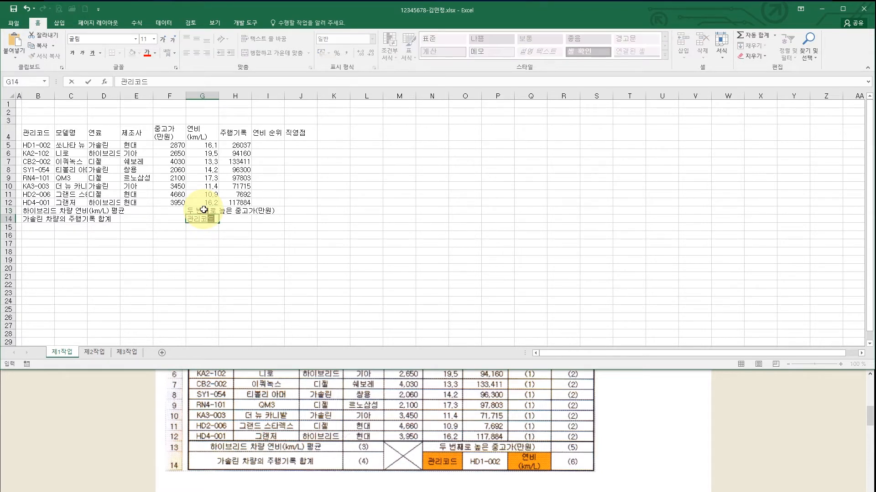
pyautogui.press('Tab')
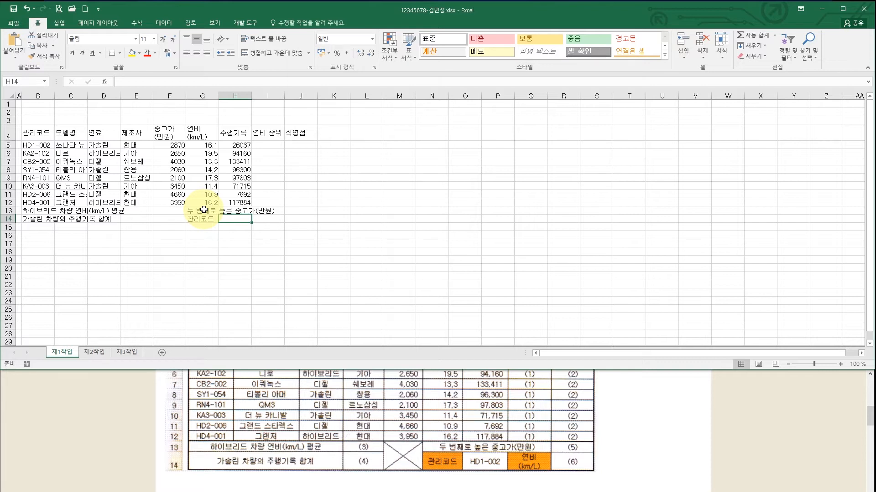
# - Enter a two-line '연비 (km/L)' label in I14 and zoom the sheet to 110%
pyautogui.press('Right')
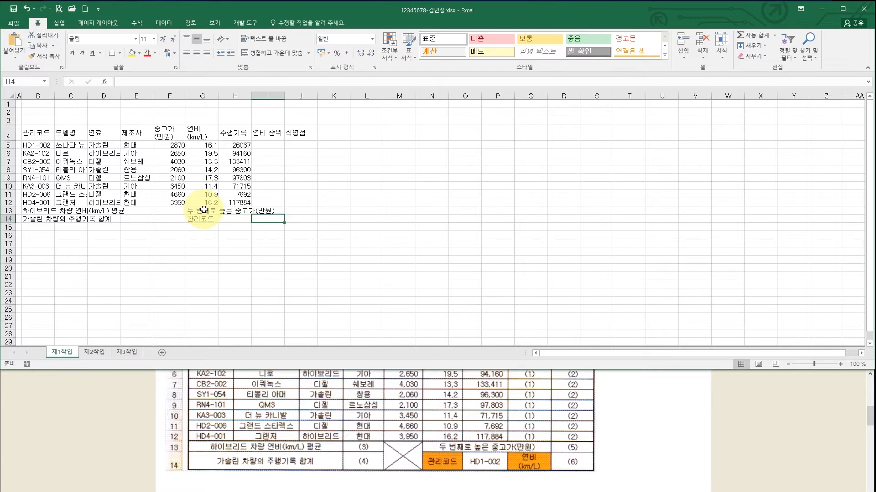
pyautogui.write('연비')
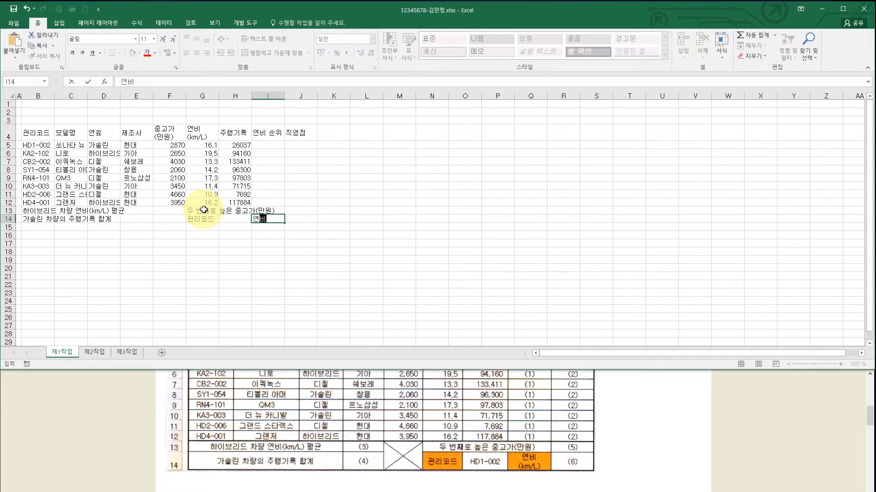
pyautogui.hotkey('alt', 'Return')
pyautogui.write('(km/K')
pyautogui.press('BackSpace')
pyautogui.write('L)')
pyautogui.press('Return')
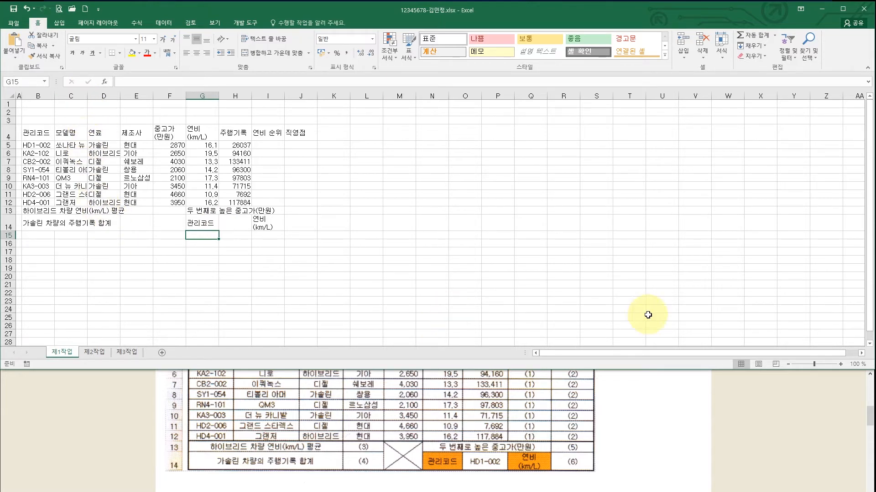
pyautogui.click(841, 364)
# - Zoom to 120% and autofit columns C and D so model names and 하이브리드 fit
pyautogui.click(840, 365)
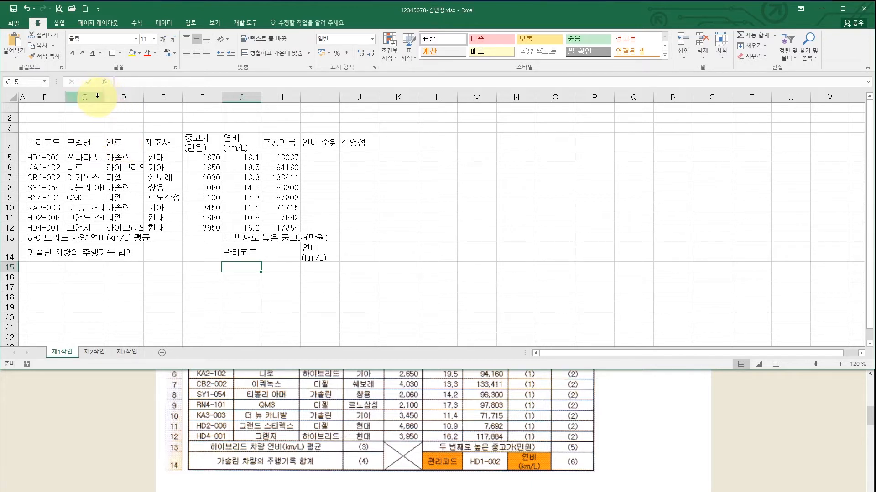
pyautogui.doubleClick(104, 96)
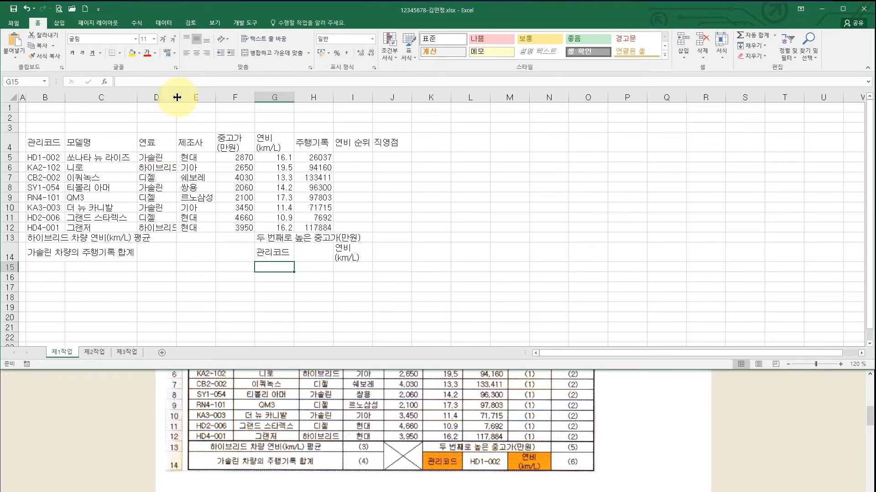
pyautogui.doubleClick(176, 98)
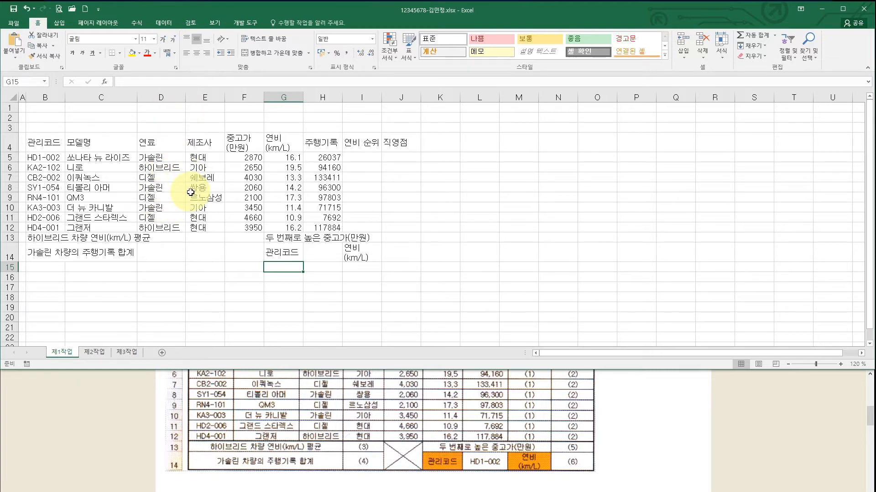
# - Select B13:D13, B14:D14, F13:F14 and G13:I13 together and apply Merge & Center
pyautogui.click(52, 238)
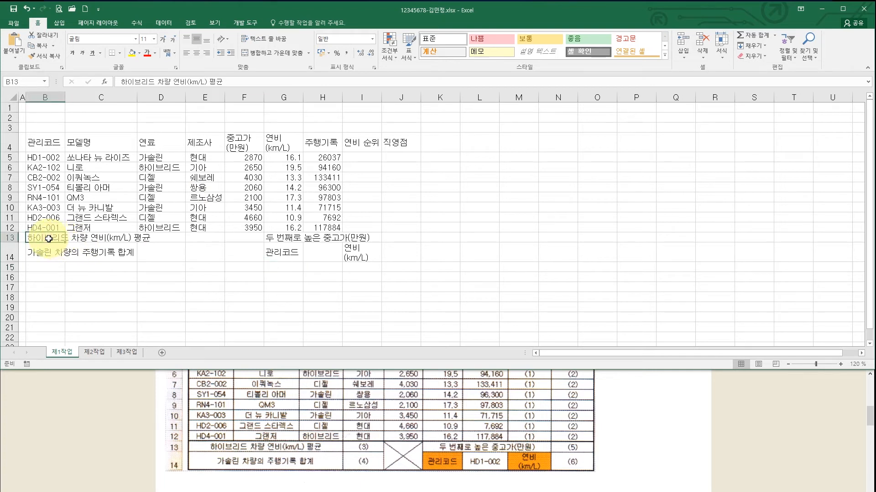
pyautogui.moveTo(51, 238); pyautogui.dragTo(146, 239)
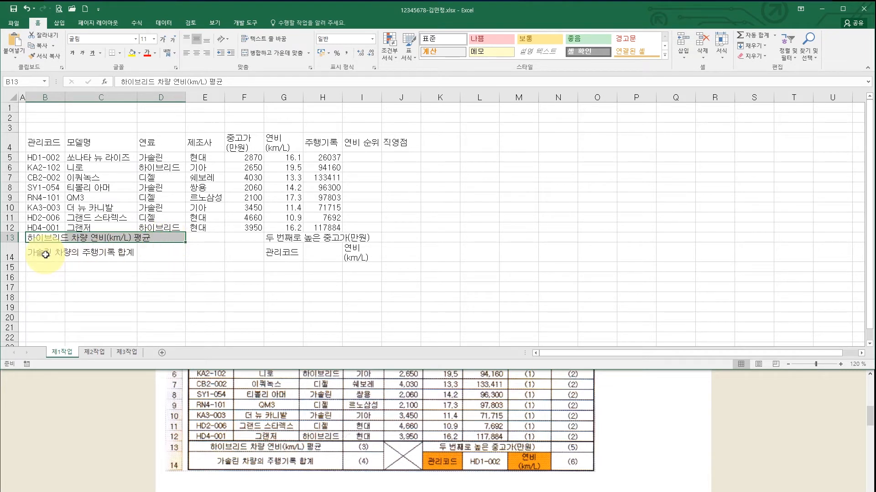
pyautogui.moveTo(46, 255); pyautogui.dragTo(147, 255)
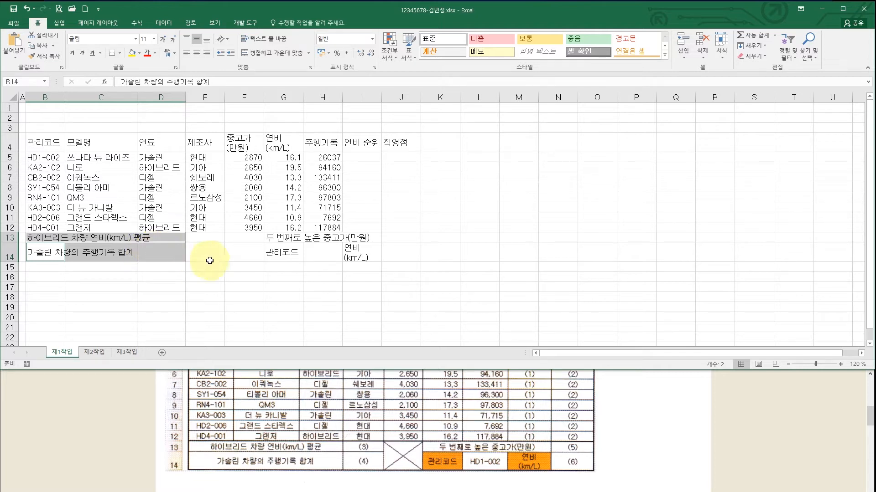
pyautogui.moveTo(247, 237); pyautogui.dragTo(247, 251)
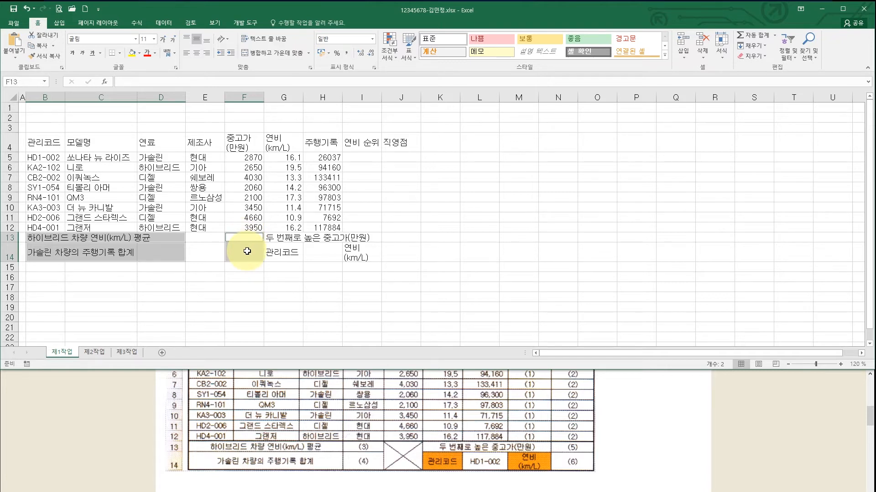
pyautogui.keyDown('ctrl'); pyautogui.click(286, 237); pyautogui.keyUp('ctrl')
pyautogui.moveTo(286, 237); pyautogui.dragTo(351, 239)
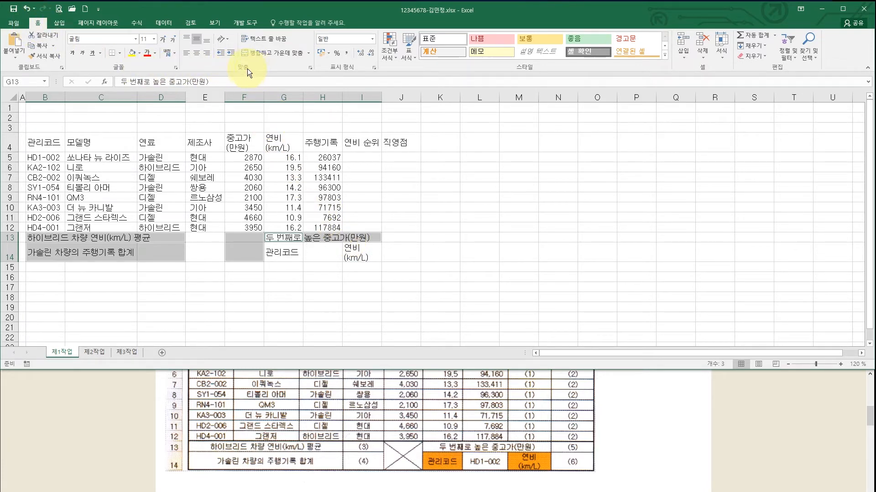
pyautogui.click(274, 53)
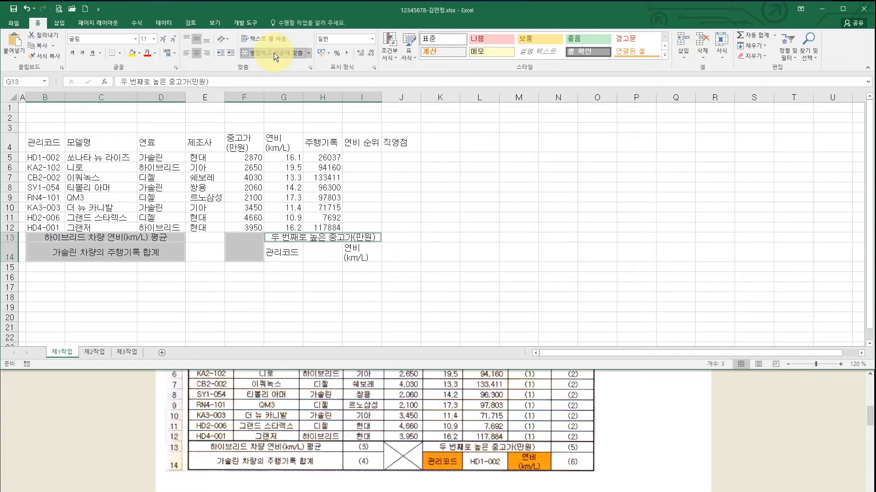
pyautogui.click(246, 247)
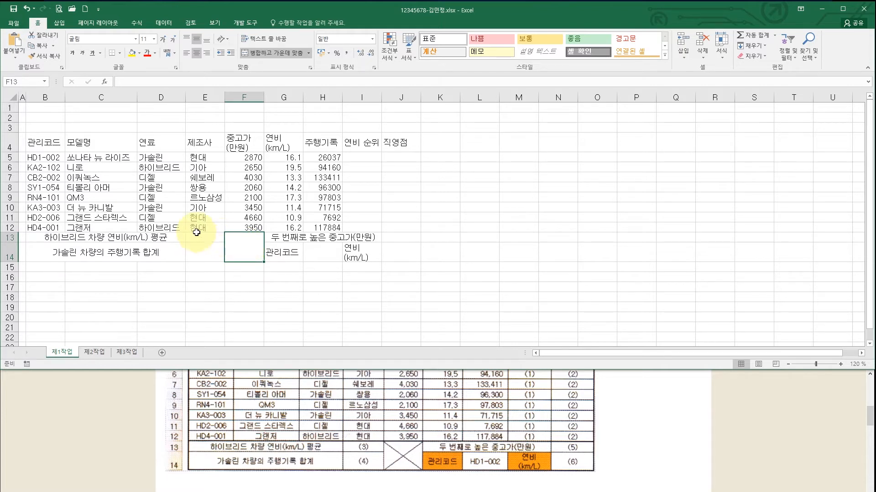
# - Give B4:J14 all borders plus a thick outside border, and centre its contents
pyautogui.moveTo(54, 145); pyautogui.dragTo(390, 252)
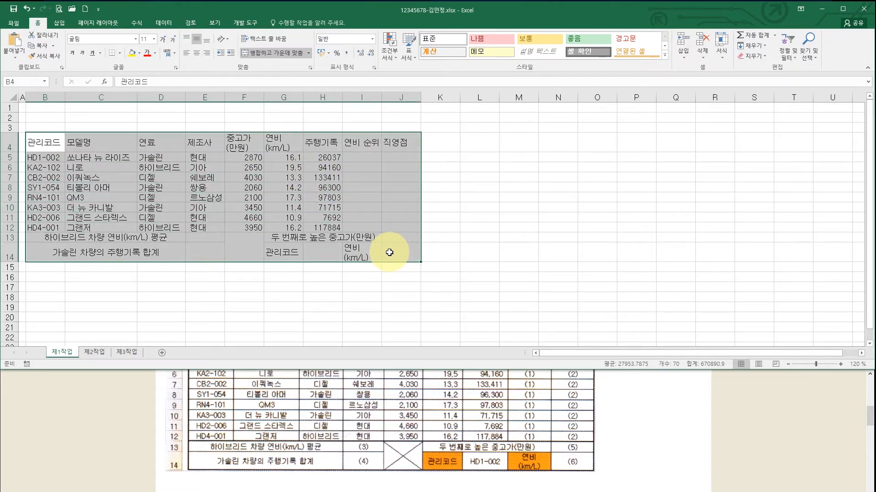
pyautogui.click(119, 53)
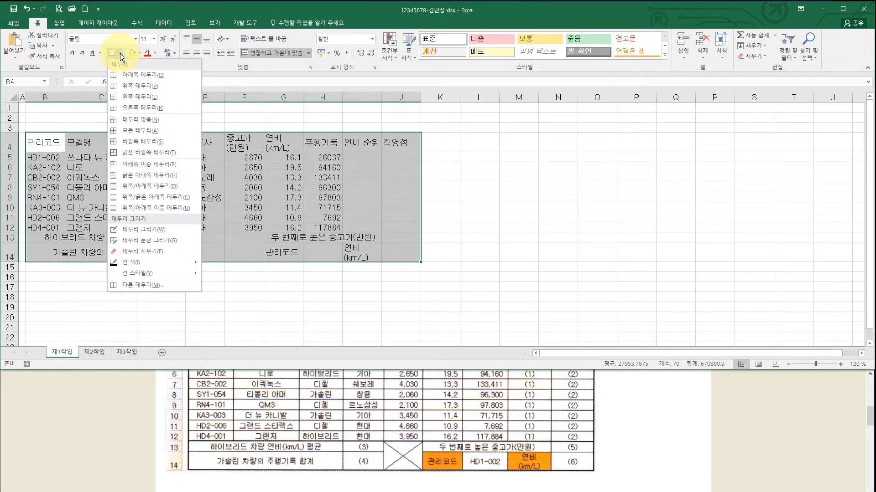
pyautogui.click(134, 129)
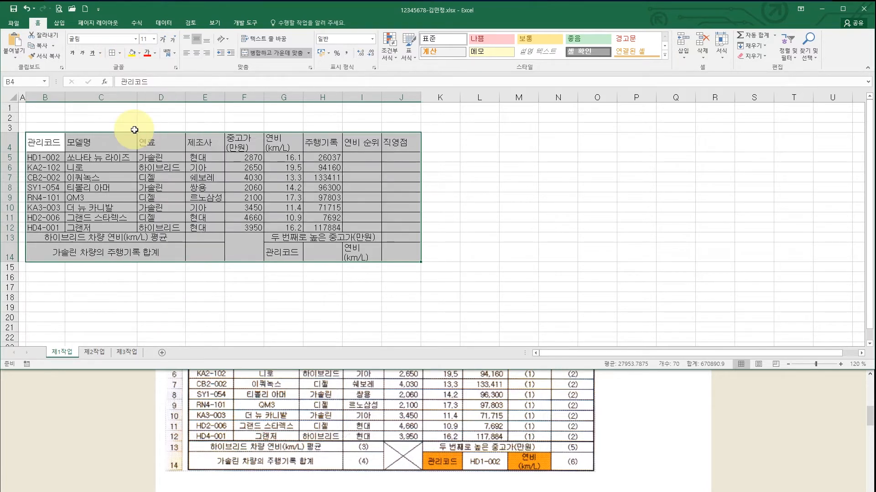
pyautogui.click(122, 53)
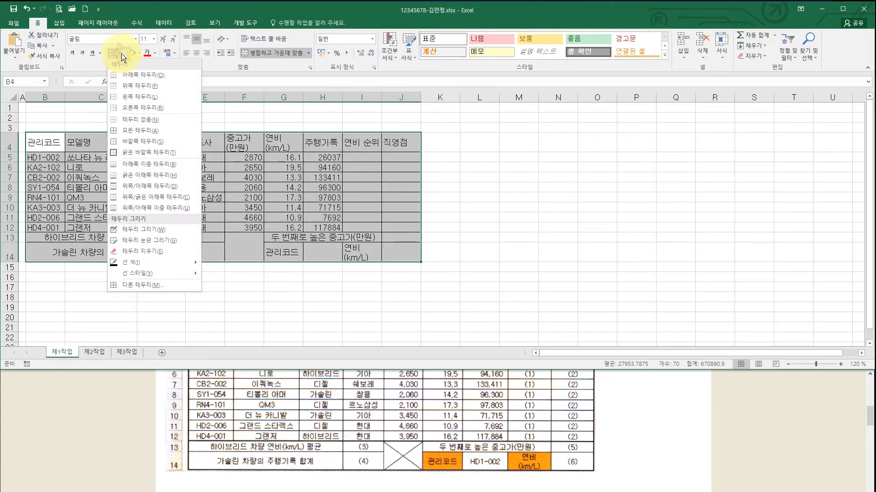
pyautogui.click(138, 151)
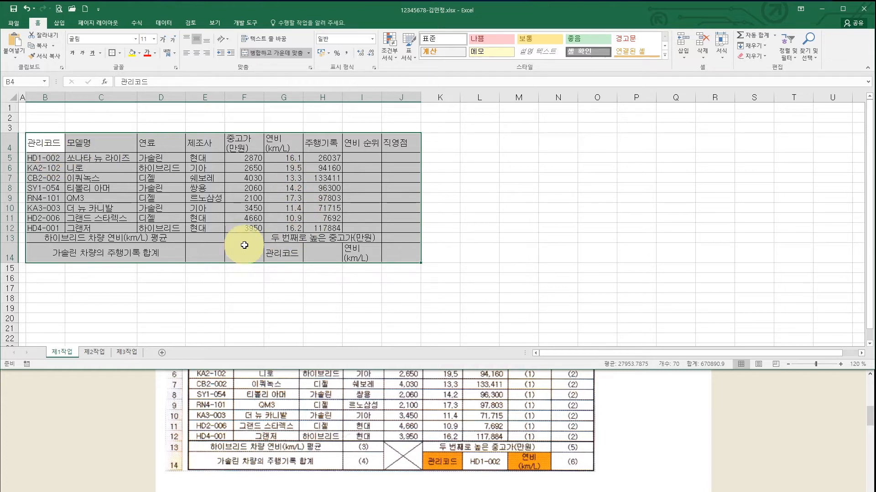
pyautogui.click(196, 55)
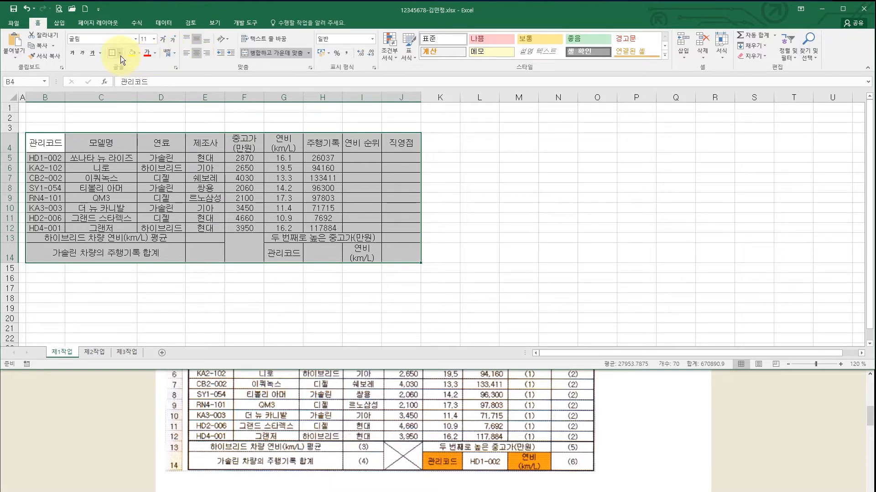
# - Add a thick outside border around the data rows B5:J12
pyautogui.click(48, 157)
pyautogui.moveTo(48, 158)
pyautogui.mouseDown()
pyautogui.moveTo(401, 172)
pyautogui.moveTo(399, 232)
pyautogui.mouseUp()
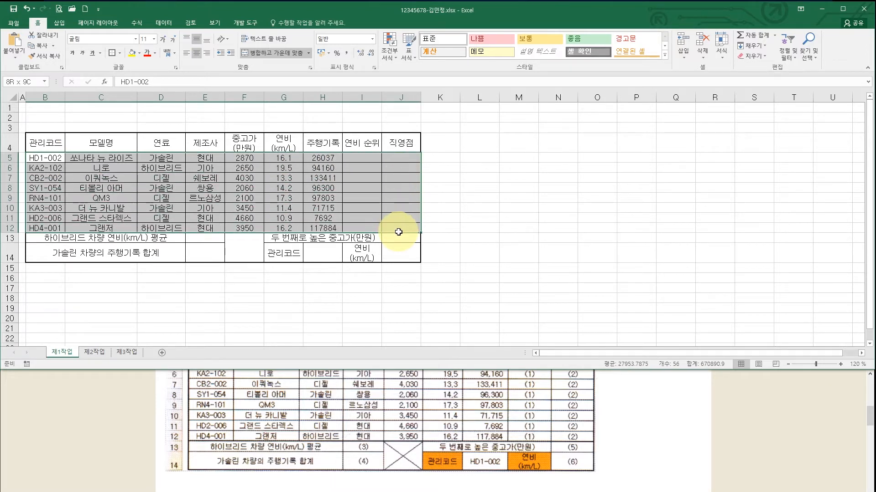
pyautogui.click(120, 52)
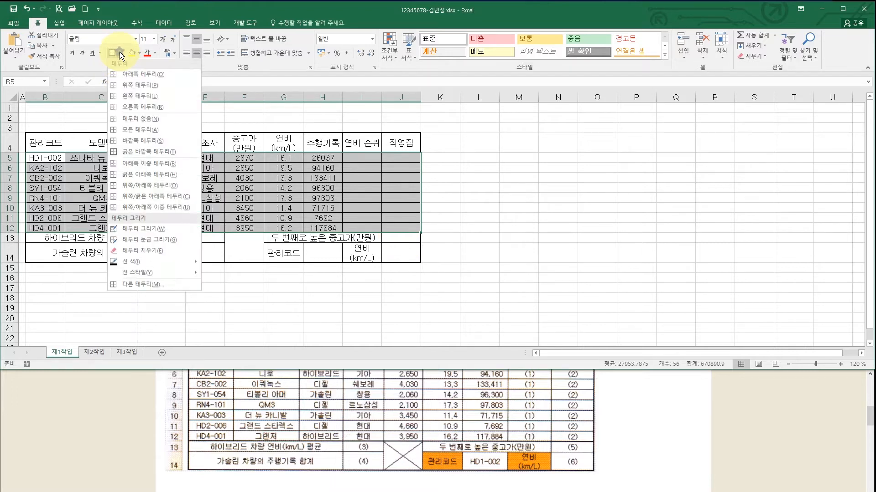
pyautogui.click(149, 152)
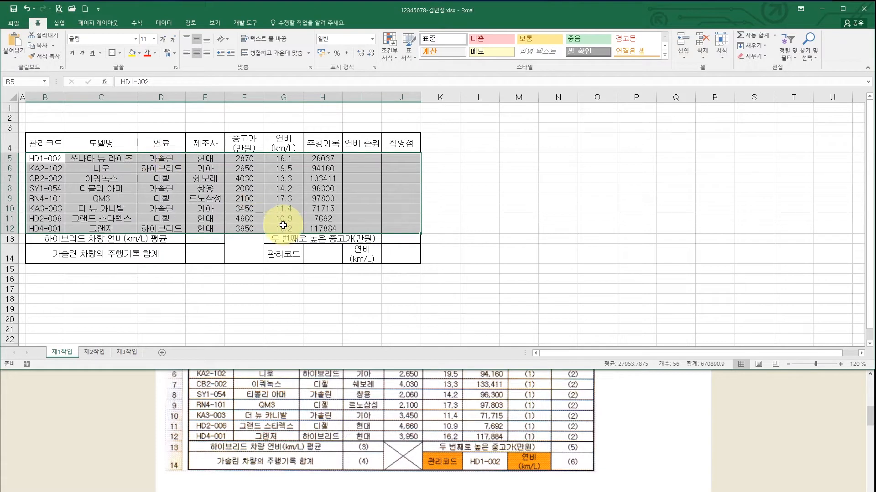
pyautogui.click(249, 251)
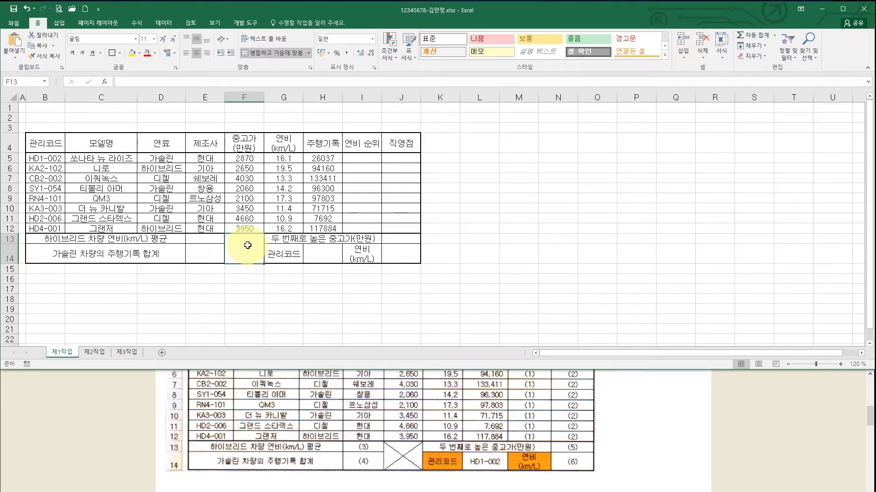
# - Add both diagonal borders to merged cell F13:F14 to form an X, then view the task document
pyautogui.rightClick(247, 245)
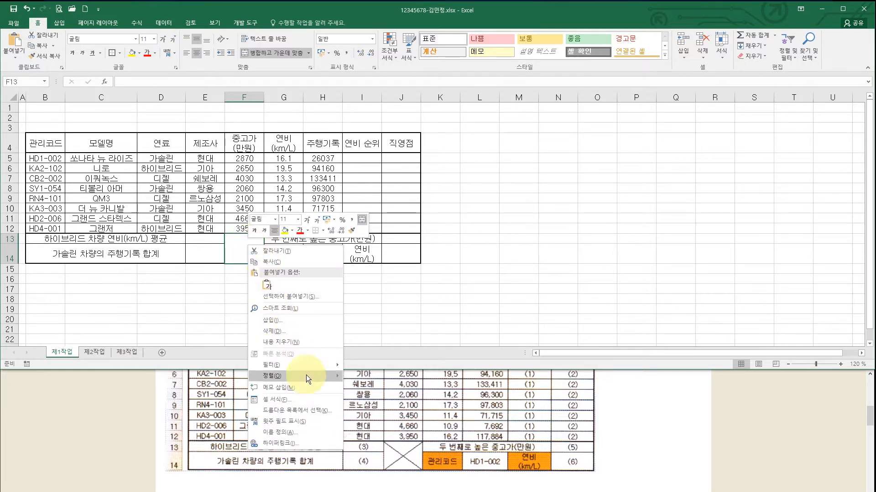
pyautogui.click(297, 400)
pyautogui.hotkey('ctrl', '1')
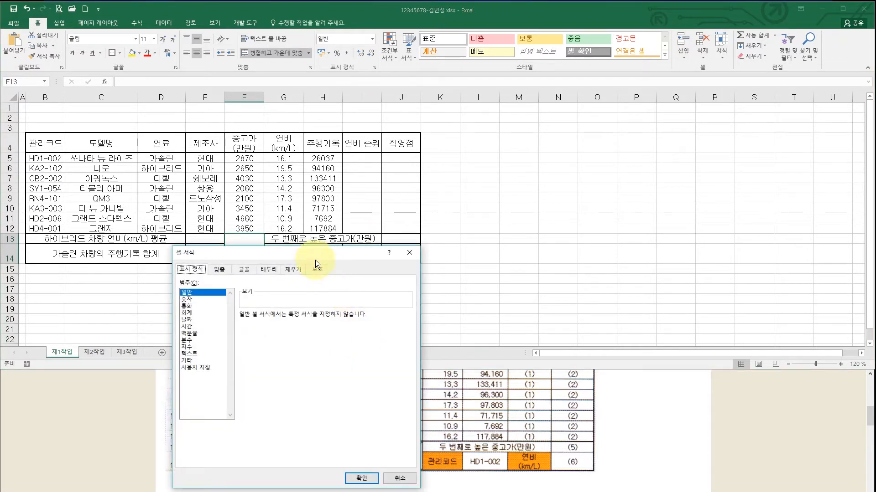
pyautogui.moveTo(467, 160); pyautogui.dragTo(501, 138)
pyautogui.click(457, 154)
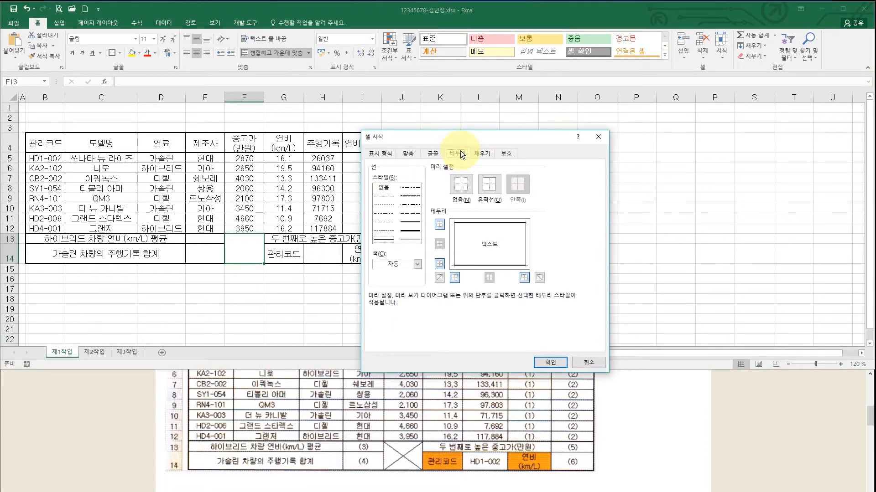
pyautogui.click(385, 239)
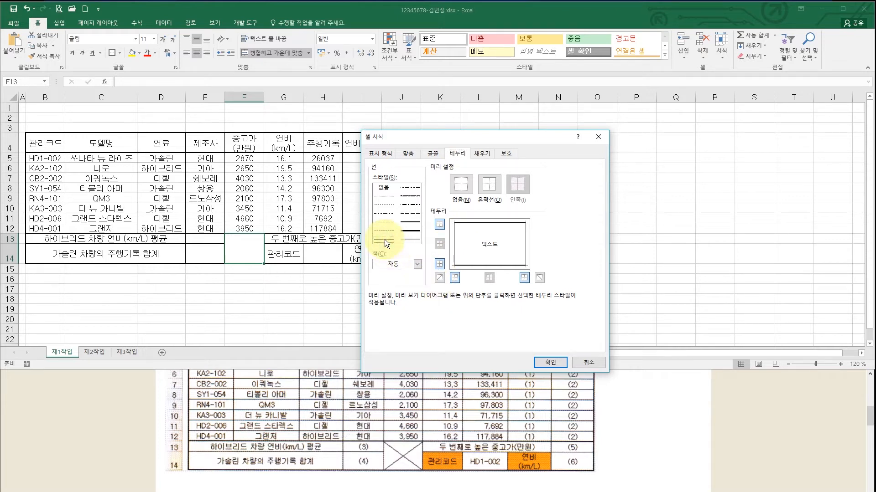
pyautogui.click(441, 278)
pyautogui.click(540, 278)
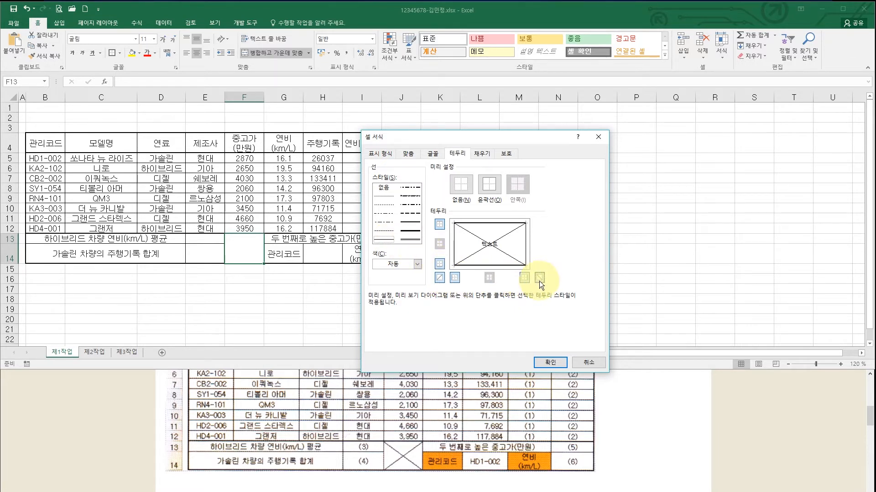
pyautogui.click(544, 362)
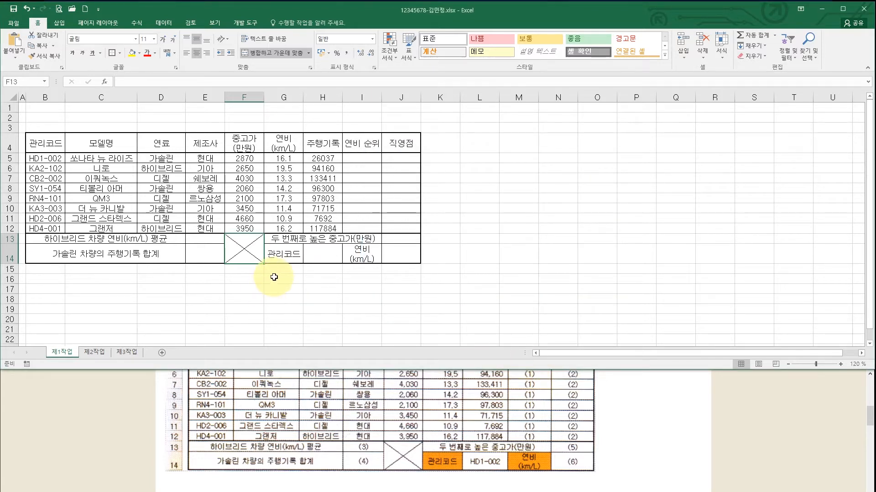
pyautogui.click(274, 279)
pyautogui.click(444, 442)
pyautogui.scroll(-5, 446, 401)
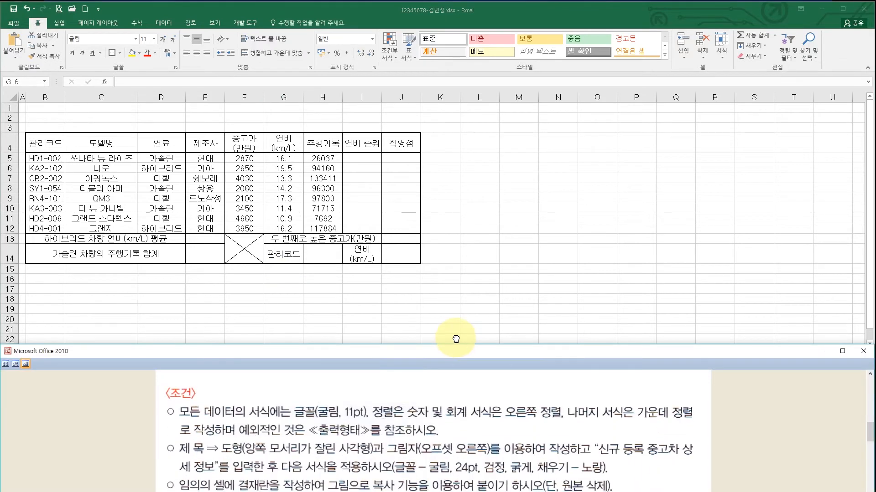
# - Right-align the numeric values in F5:H12
pyautogui.scroll(-1, 234, 429)
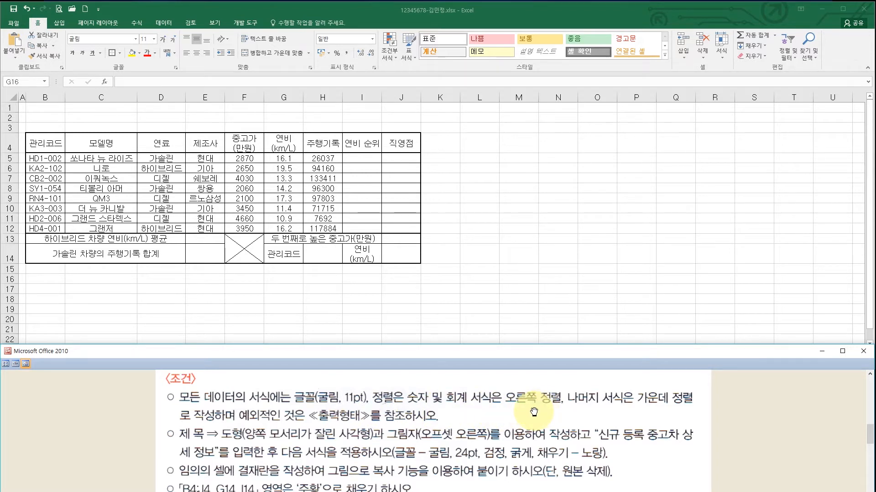
pyautogui.click(255, 164)
pyautogui.moveTo(243, 158); pyautogui.dragTo(309, 225)
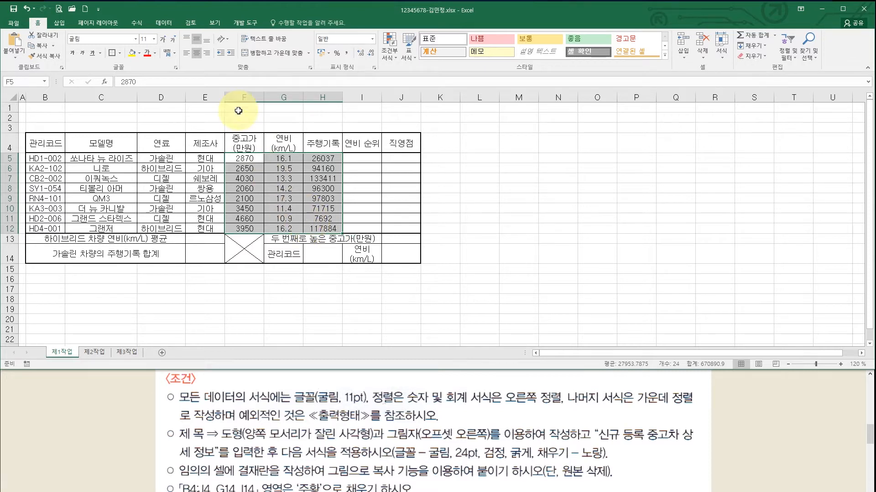
pyautogui.click(207, 53)
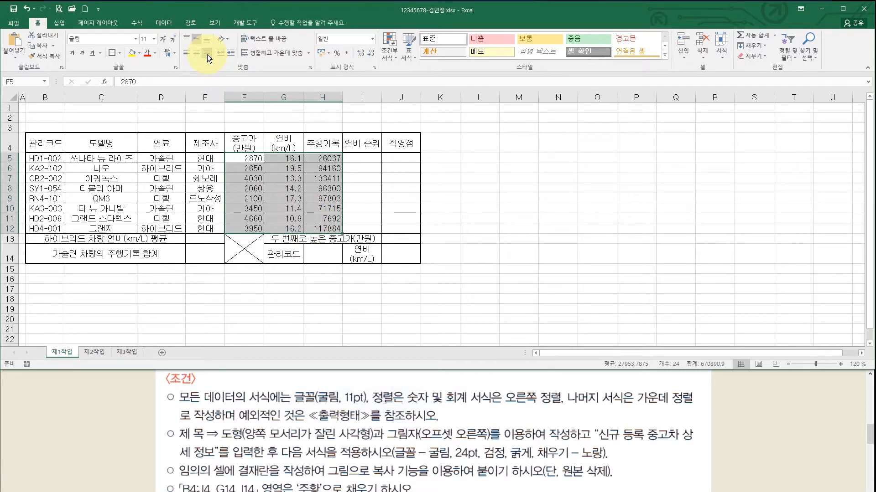
pyautogui.moveTo(248, 158); pyautogui.dragTo(252, 226)
# - Apply Comma Style thousands separators to 중고가 F5:F12 and 주행기록 H5:H12
pyautogui.click(467, 403)
pyautogui.scroll(3, 464, 452)
pyautogui.scroll(3, 463, 411)
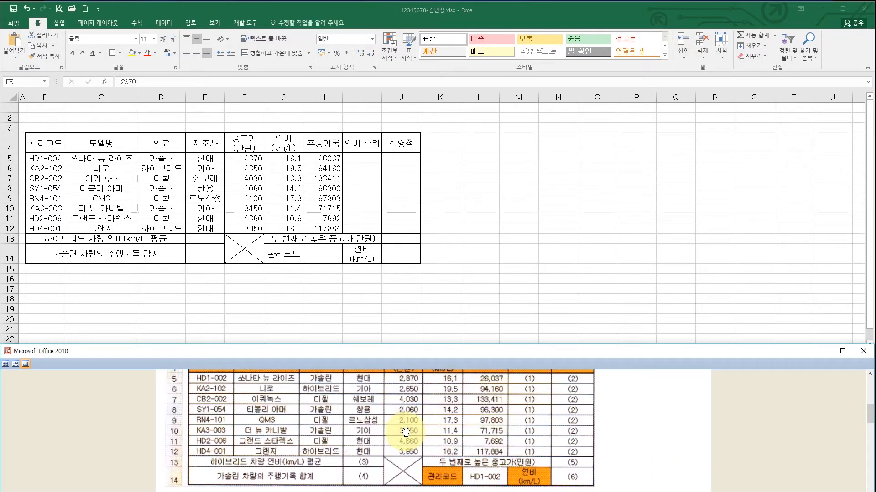
pyautogui.moveTo(252, 159); pyautogui.dragTo(251, 226)
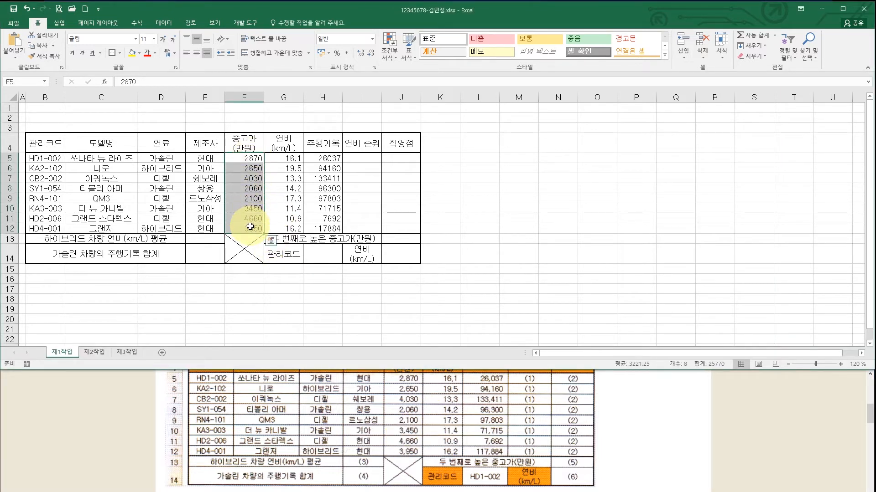
pyautogui.moveTo(320, 158); pyautogui.dragTo(324, 225)
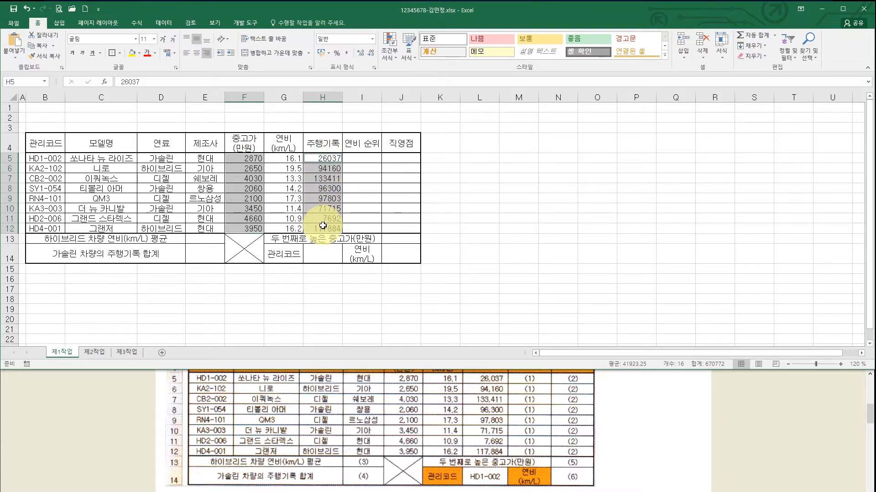
pyautogui.click(346, 54)
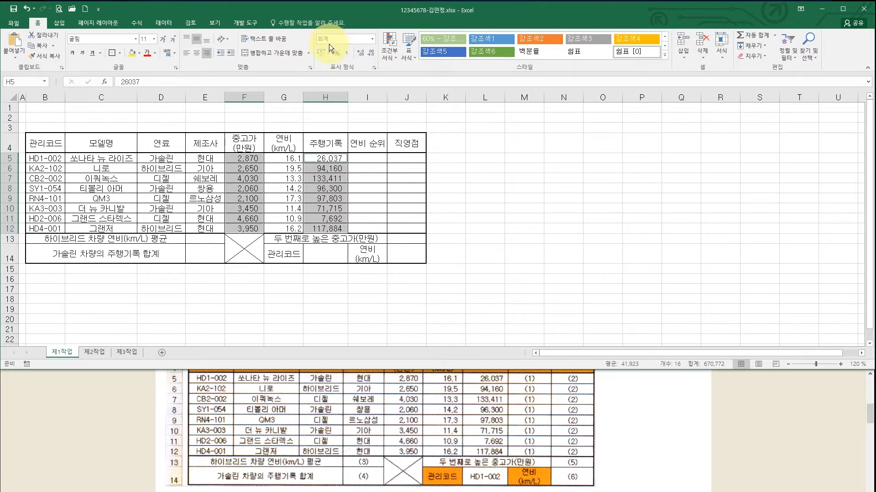
pyautogui.click(249, 159)
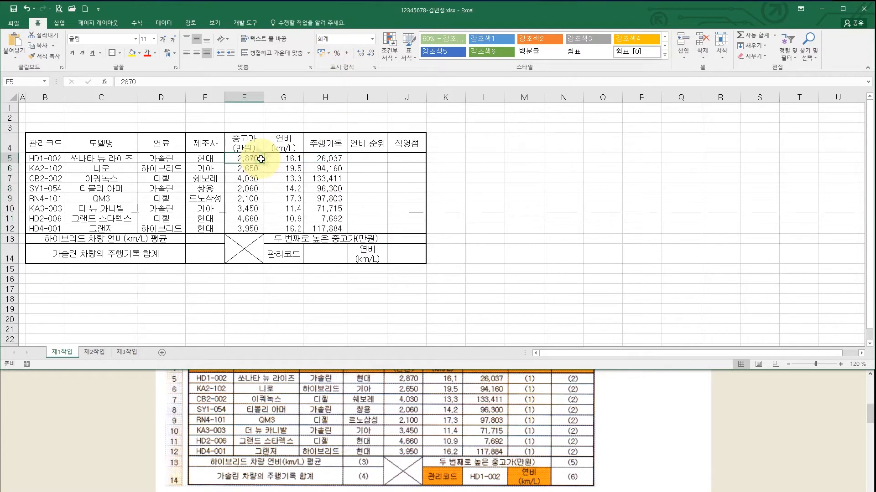
pyautogui.moveTo(285, 158); pyautogui.dragTo(291, 229)
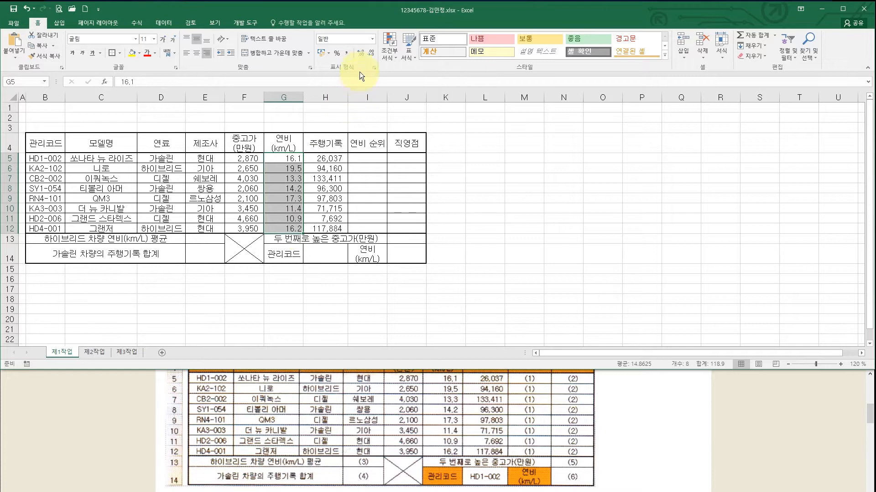
# - Format 연비 G5:G12 as 숫자 with one decimal place, then check the conditions in the reference document
pyautogui.click(371, 40)
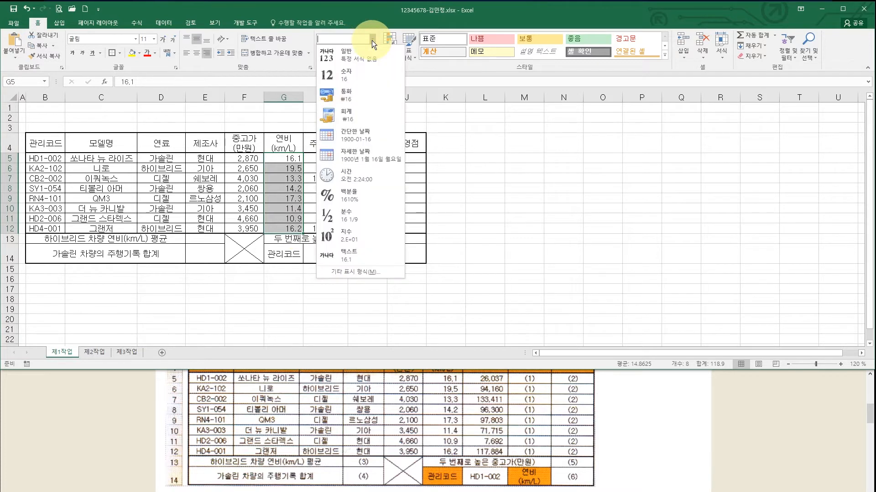
pyautogui.click(368, 76)
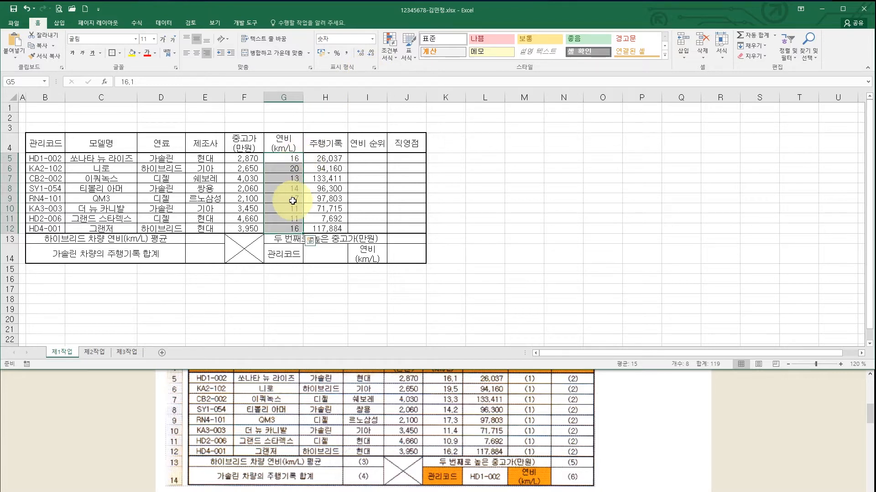
pyautogui.click(361, 52)
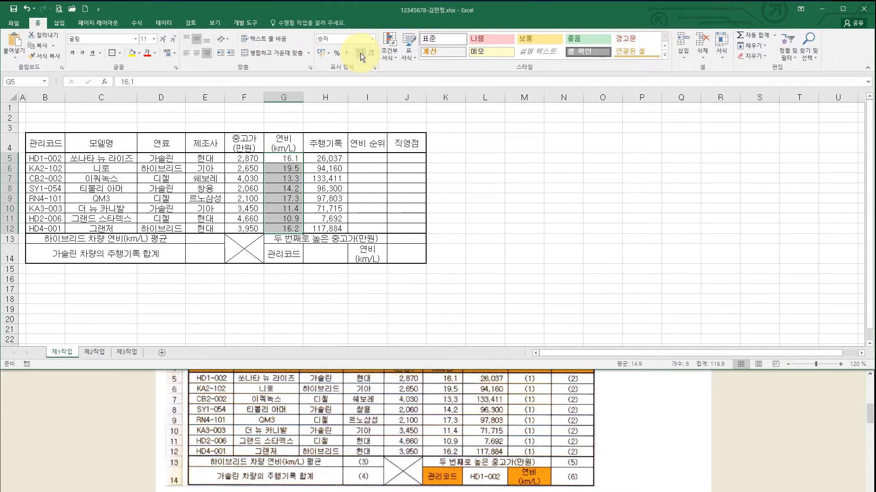
pyautogui.click(326, 202)
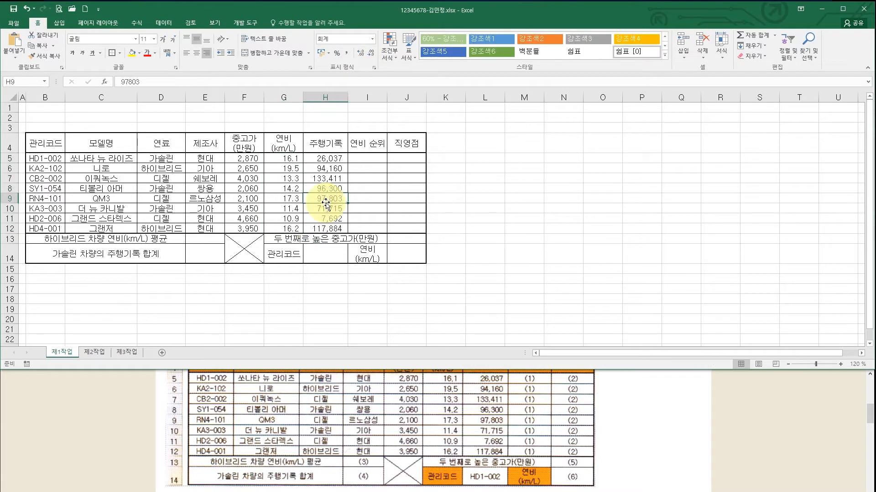
pyautogui.click(416, 439)
pyautogui.moveTo(416, 439); pyautogui.dragTo(417, 300)
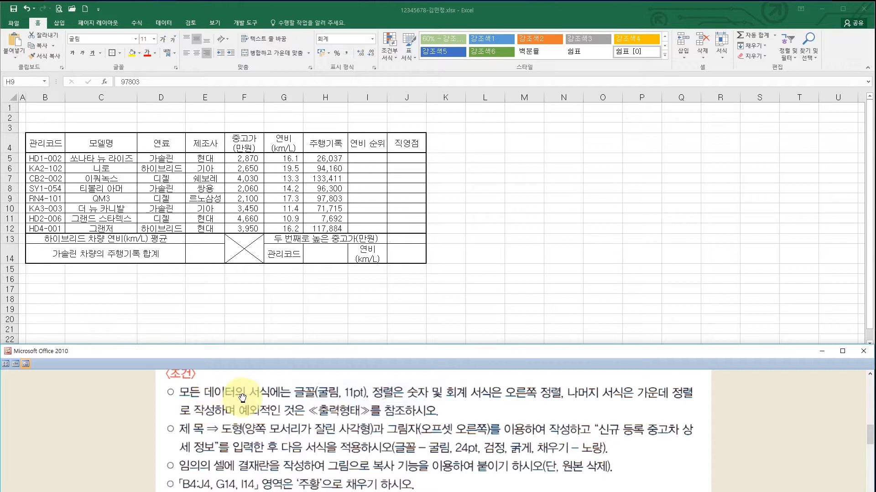
# - Scroll the reference document up to the 신규 등록 중고차 상세 정보 title banner
pyautogui.scroll(-2, 278, 424)
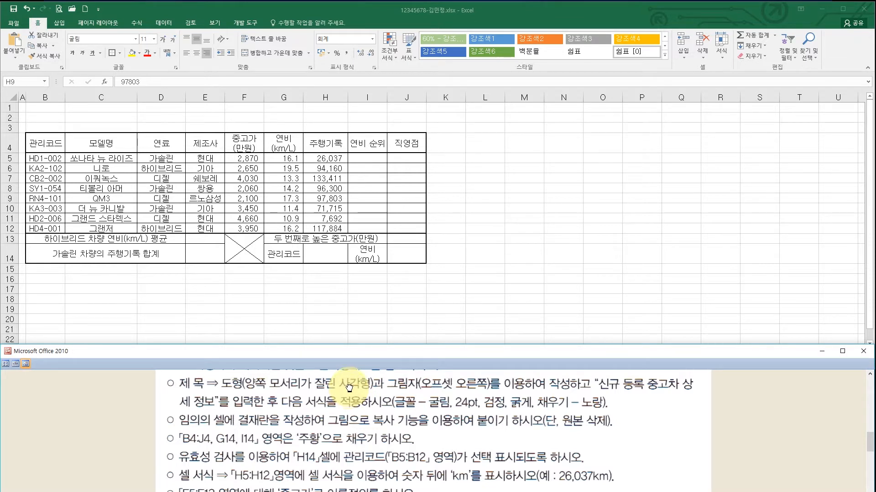
pyautogui.scroll(4, 349, 389)
pyautogui.scroll(5, 346, 406)
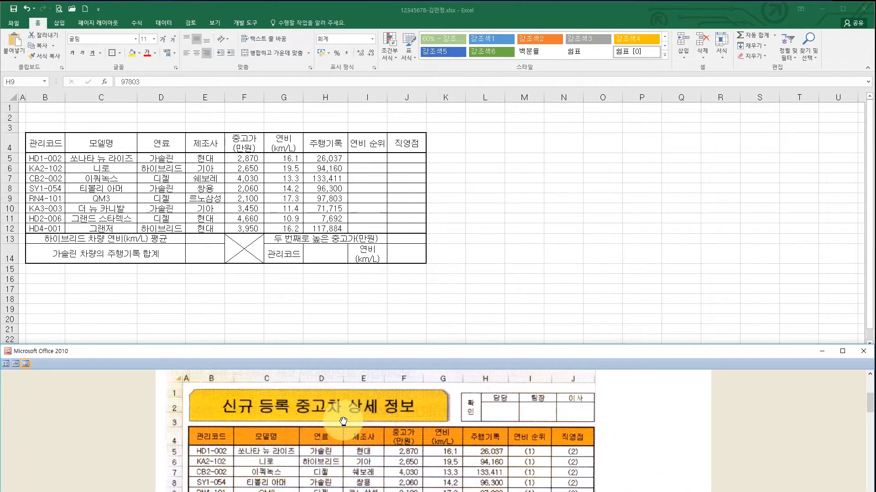
pyautogui.click(63, 23)
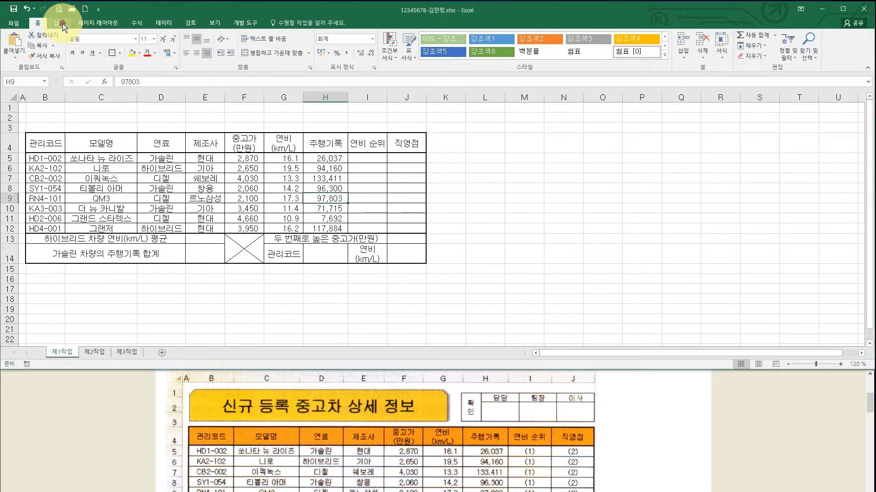
# - Draw a snipped same-side-corner rectangle over rows 1–2 and make row 3 taller
pyautogui.click(62, 23)
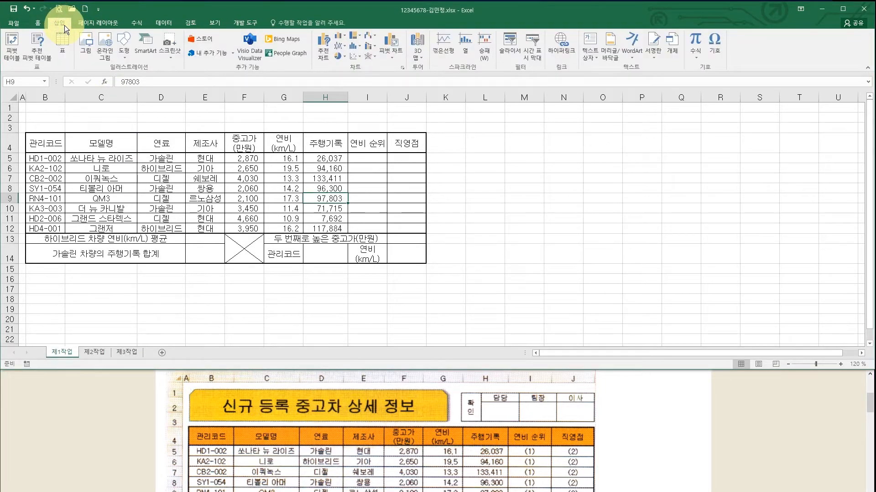
pyautogui.click(124, 51)
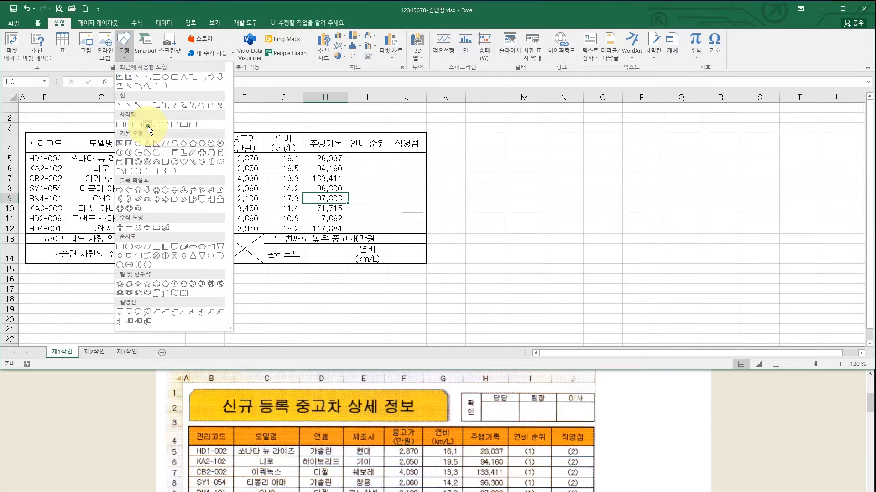
pyautogui.click(148, 126)
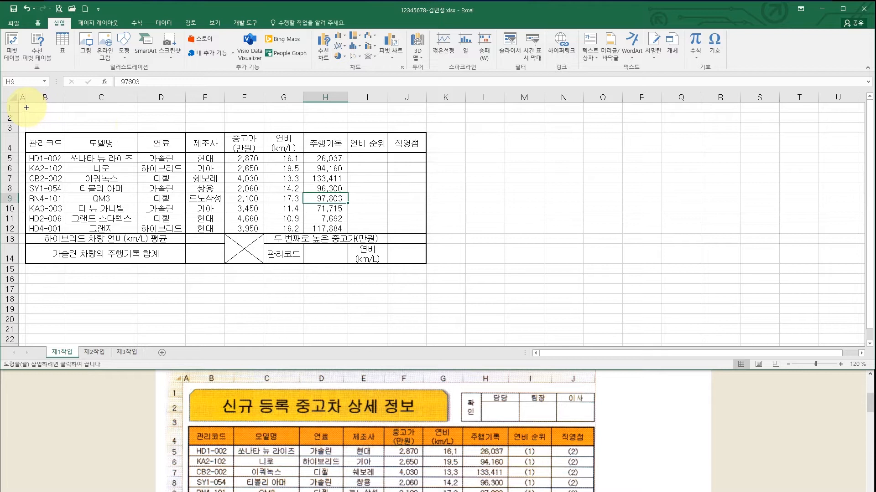
pyautogui.moveTo(26, 106); pyautogui.dragTo(286, 130)
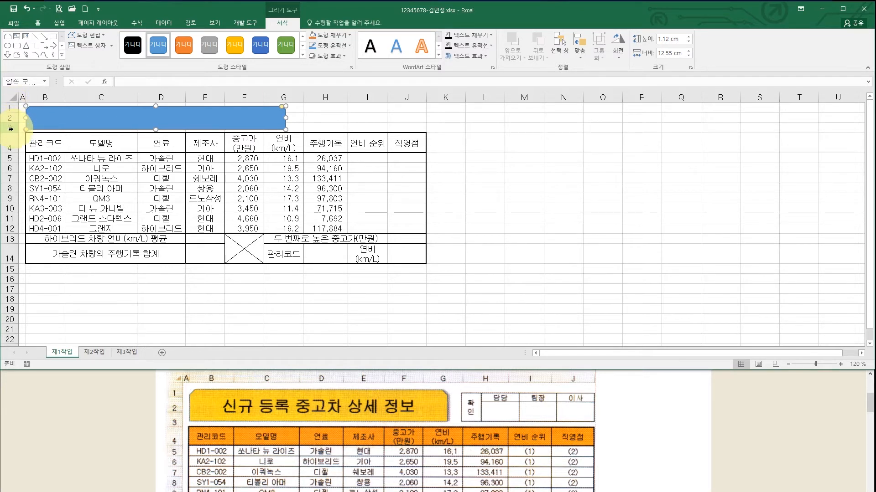
pyautogui.moveTo(11, 129)
pyautogui.mouseDown()
pyautogui.moveTo(10, 140)
pyautogui.moveTo(12, 121)
pyautogui.mouseUp()
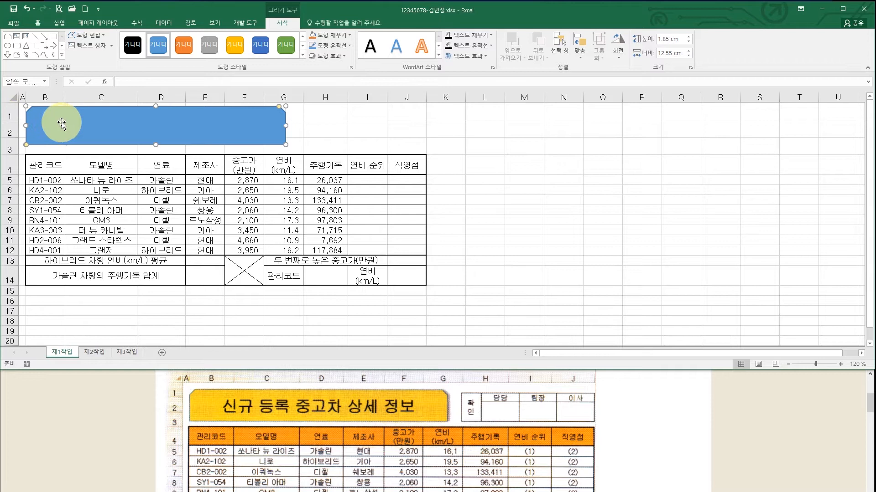
pyautogui.moveTo(68, 123); pyautogui.dragTo(68, 127)
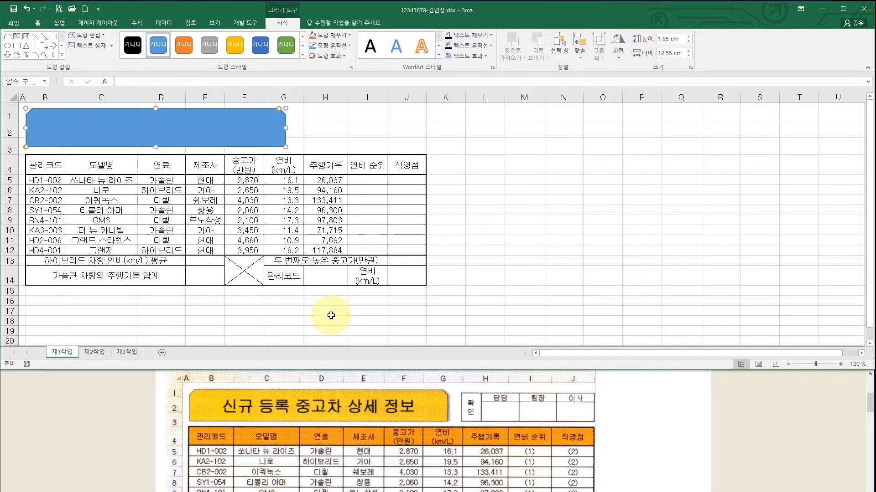
pyautogui.moveTo(437, 462); pyautogui.dragTo(436, 239)
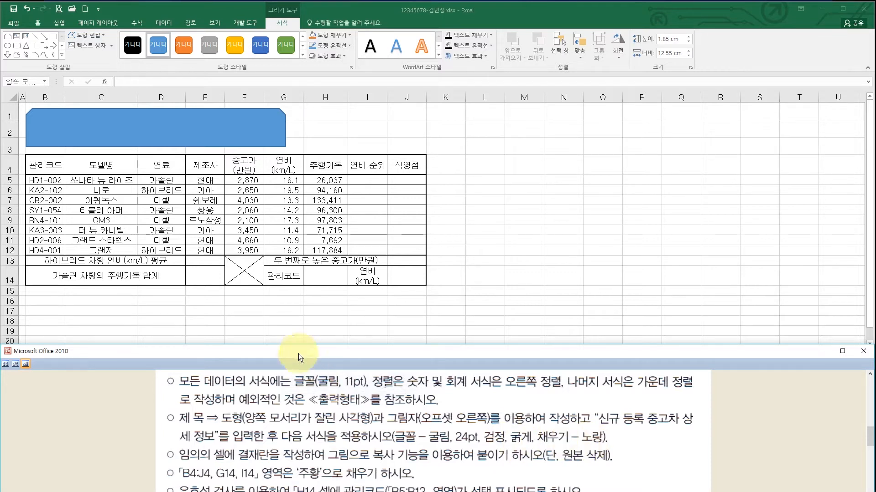
# - Set the title box text to 굴림 with automatic colour and bold
pyautogui.click(145, 126)
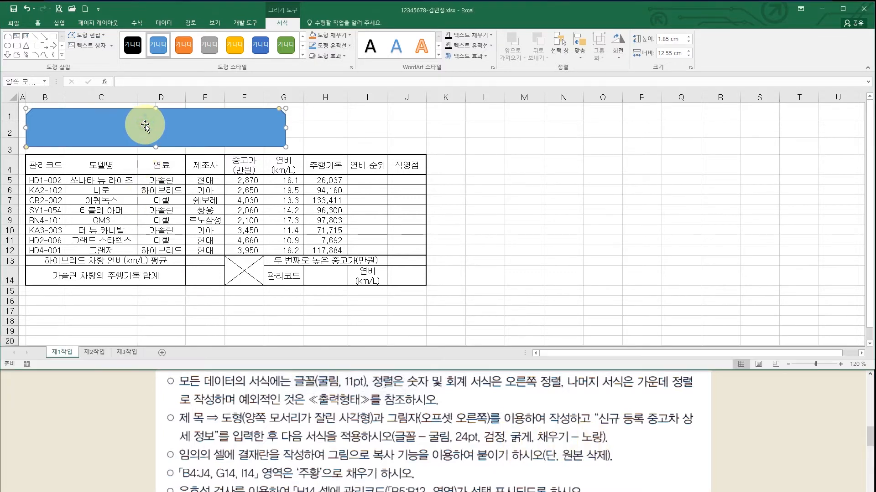
pyautogui.click(40, 23)
pyautogui.click(135, 39)
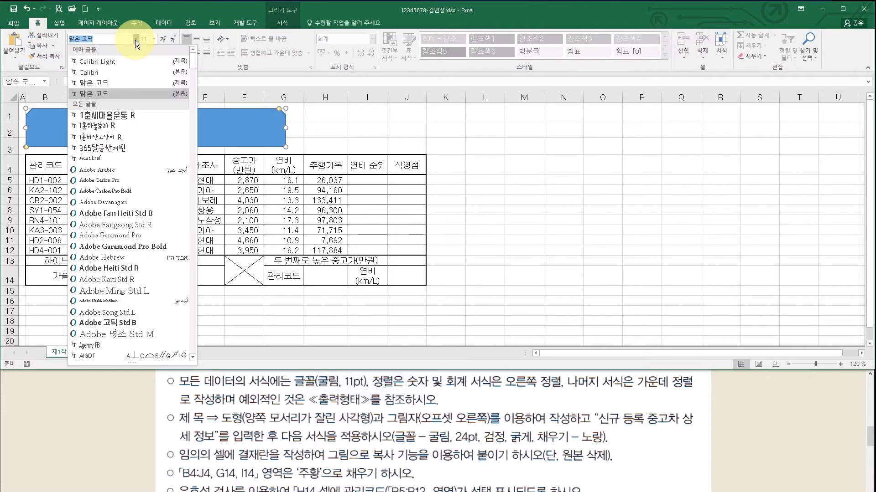
pyautogui.click(643, 229)
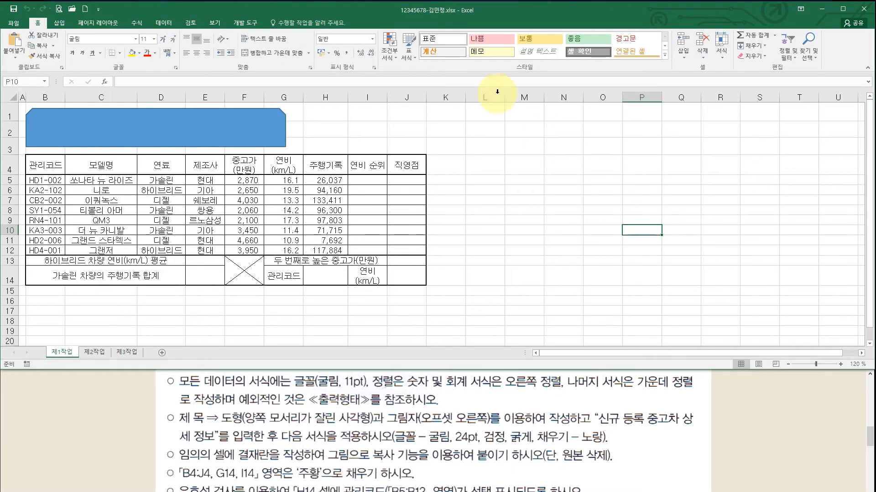
pyautogui.click(177, 127)
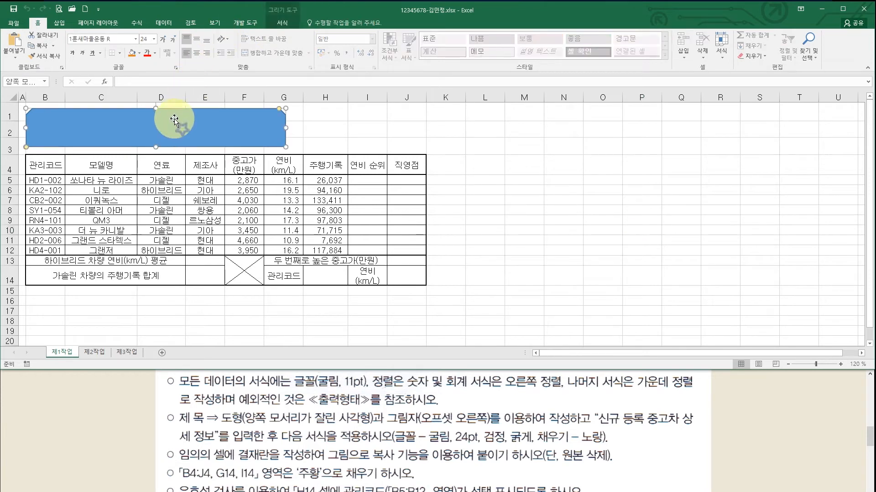
pyautogui.click(135, 38)
pyautogui.scroll(-15, 148, 234)
pyautogui.scroll(-20, 149, 233)
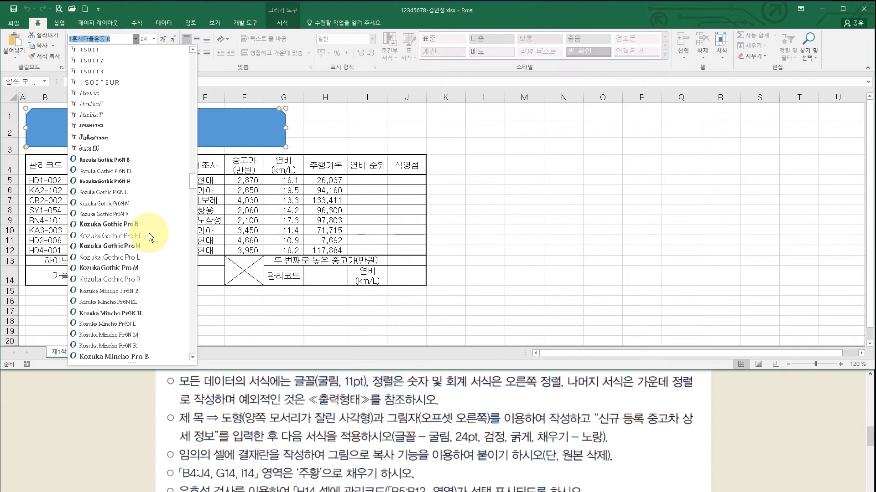
pyautogui.scroll(-20, 149, 234)
pyautogui.scroll(-20, 148, 234)
pyautogui.scroll(-10, 148, 233)
pyautogui.click(122, 205)
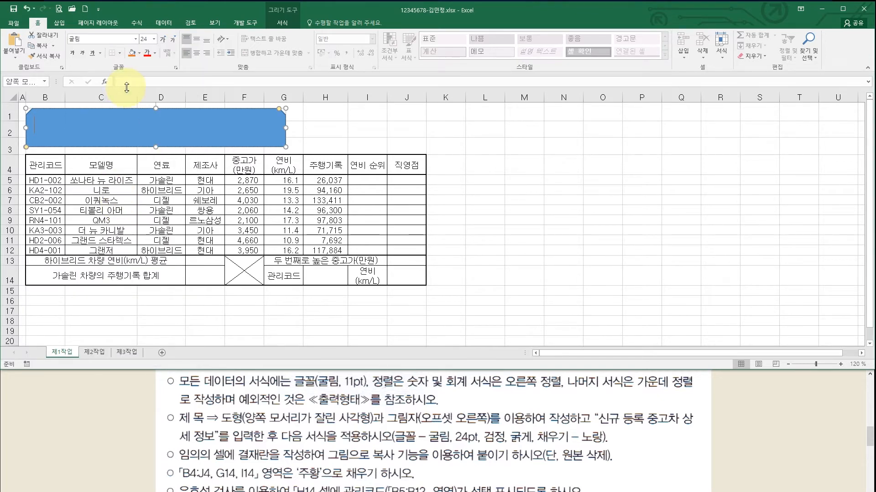
pyautogui.click(154, 54)
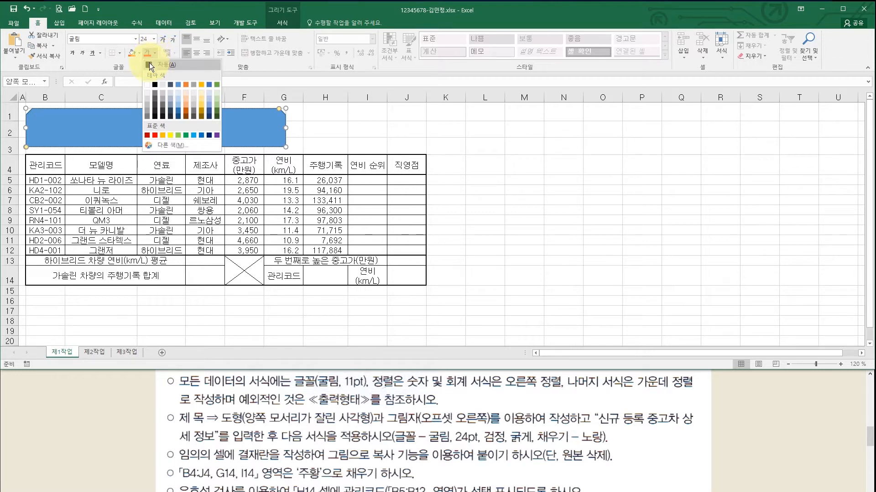
pyautogui.click(149, 64)
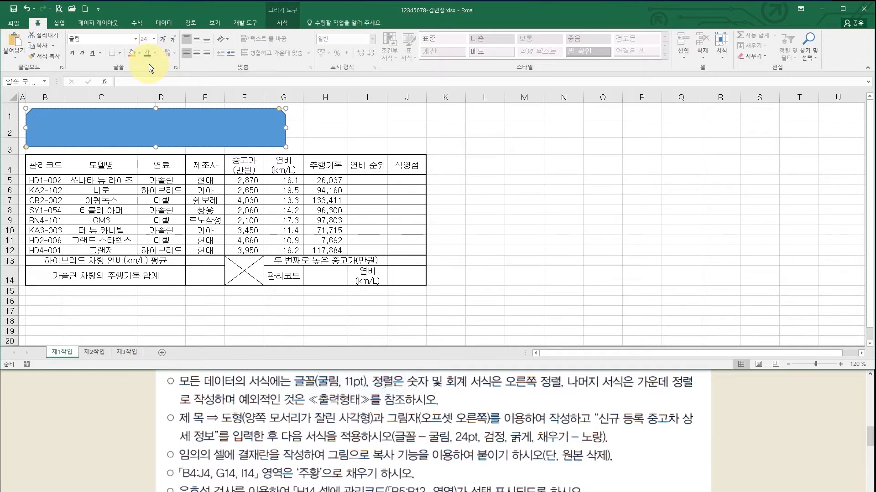
pyautogui.click(72, 54)
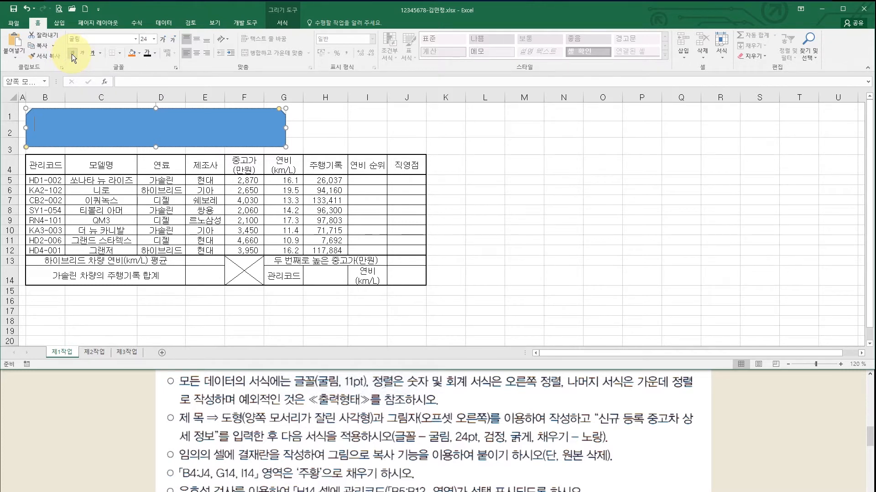
# - Fill the title shape yellow and centre its text vertically and horizontally
pyautogui.click(141, 53)
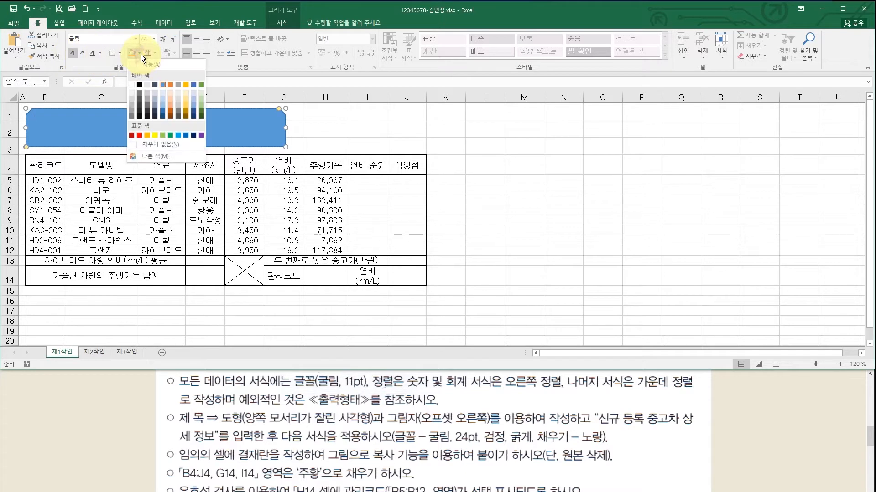
pyautogui.click(155, 135)
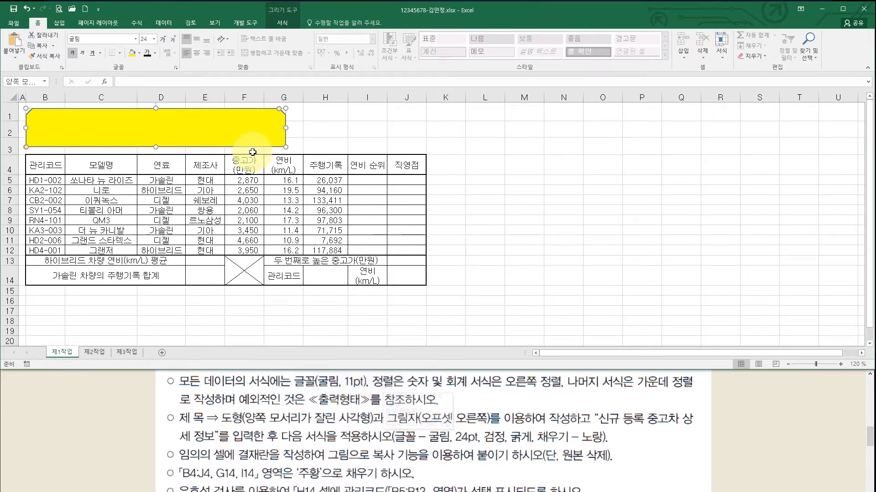
pyautogui.click(196, 39)
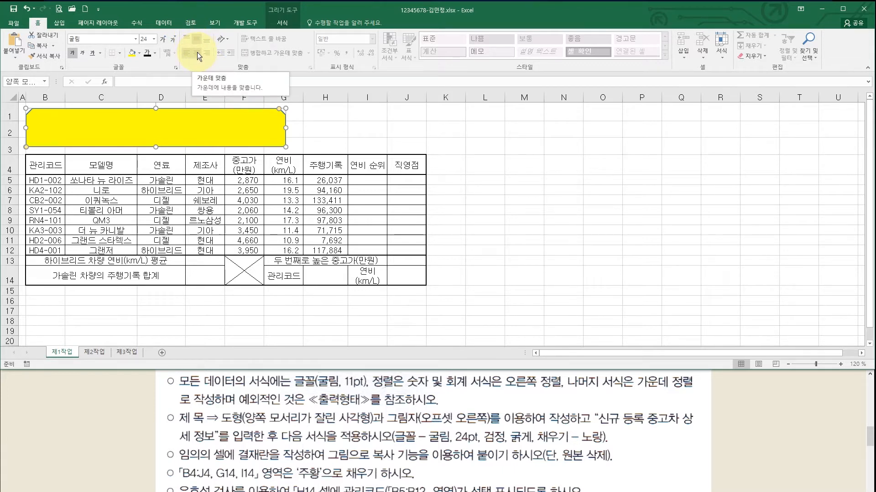
pyautogui.click(197, 52)
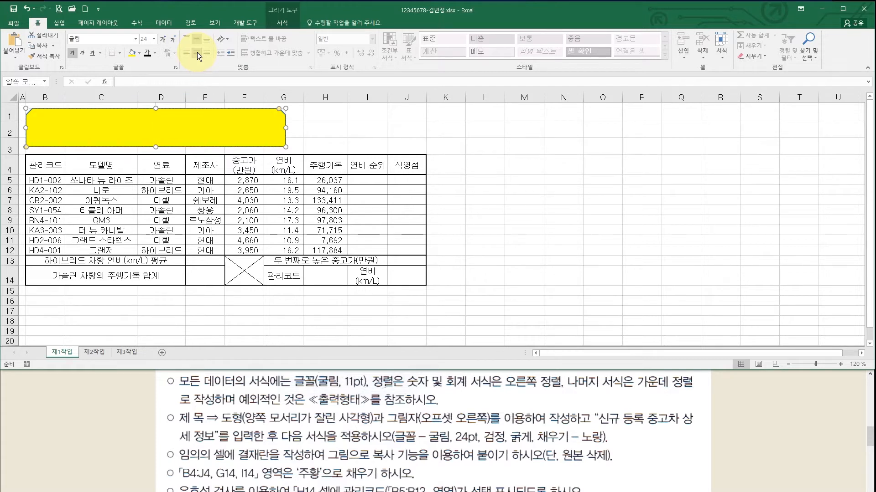
# - Give the title shape an Offset Right shadow effect
pyautogui.click(281, 23)
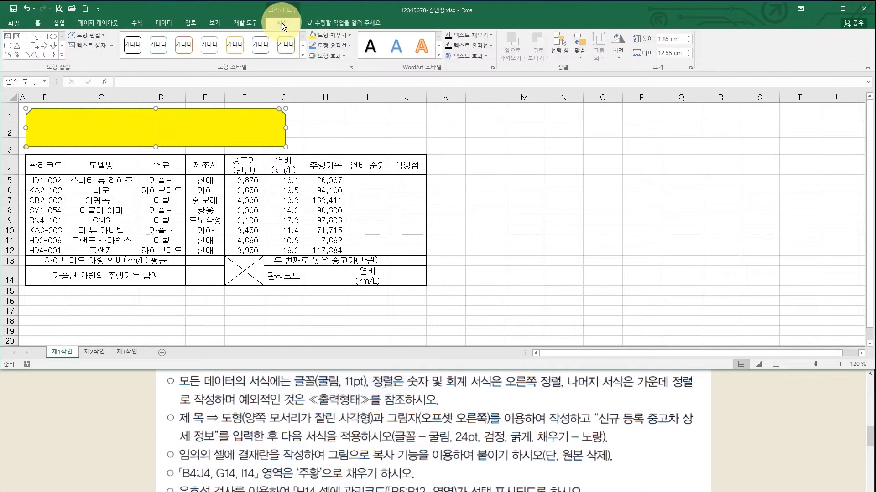
pyautogui.click(336, 57)
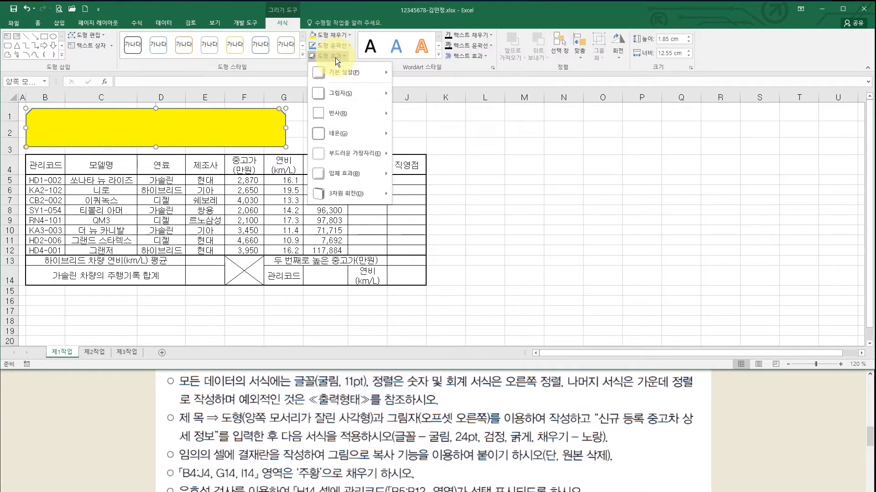
pyautogui.moveTo(347, 99)
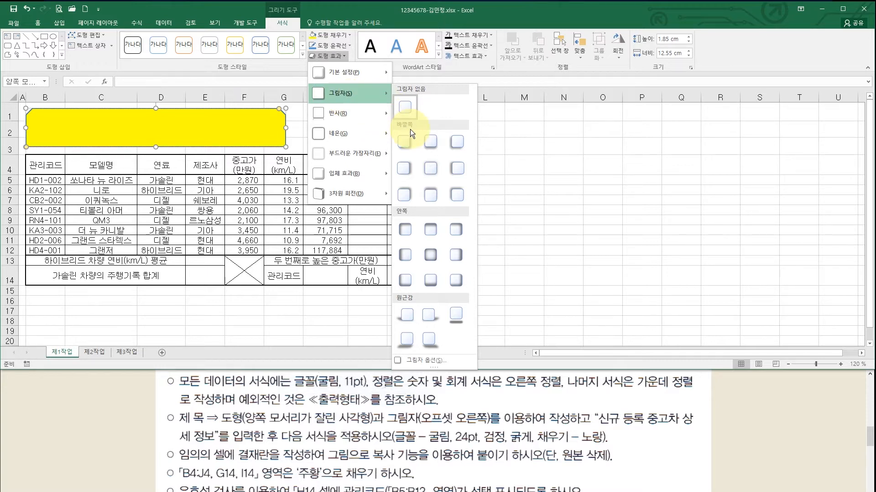
pyautogui.click(406, 168)
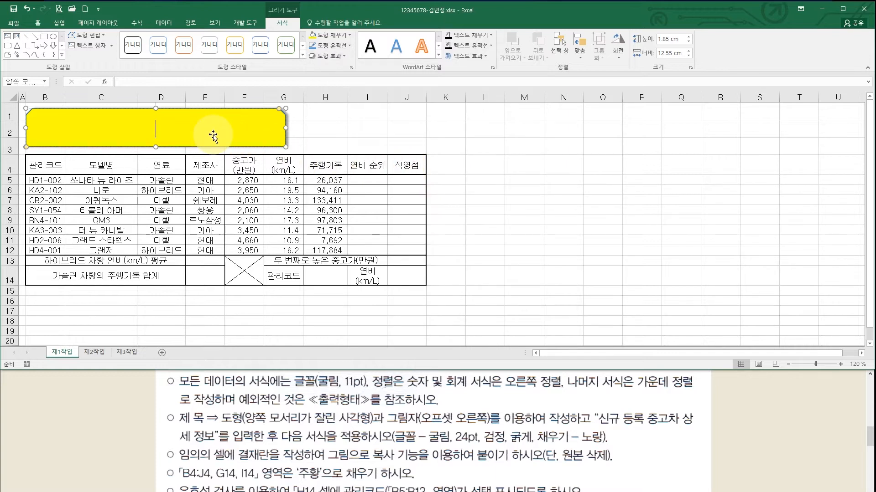
# - Type '신규 등록 중고차 상세 정보' into the title shape
pyautogui.write('tlsr')
pyautogui.press('BackSpace')
pyautogui.press('BackSpace')
pyautogui.press('BackSpace')
pyautogui.press('BackSpace')
pyautogui.press('Hangul')
pyautogui.write('ㅅ신규 등록 중고')
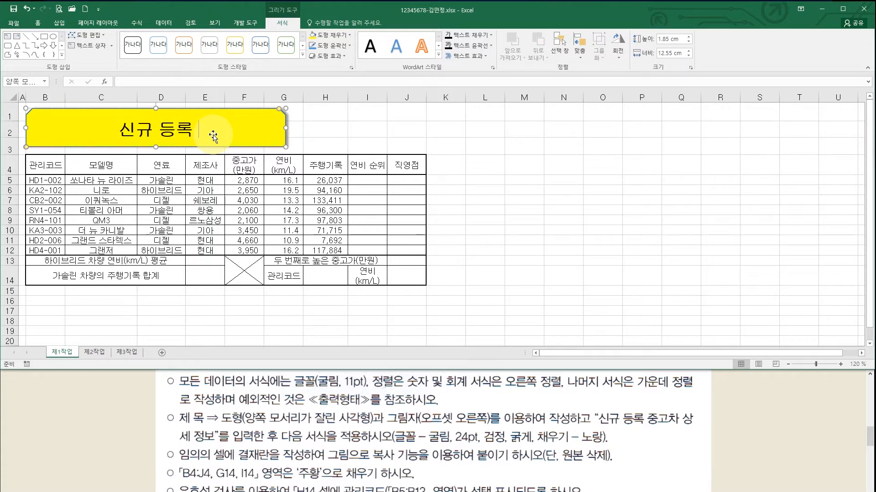
pyautogui.write('차 상세 정보')
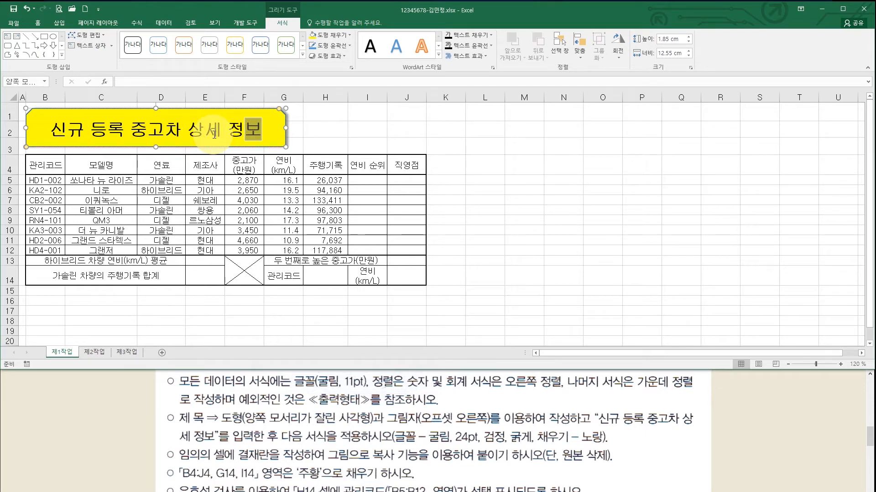
pyautogui.click(322, 458)
# - Scroll the task document up to the sample output's title and table header
pyautogui.scroll(-3, 322, 457)
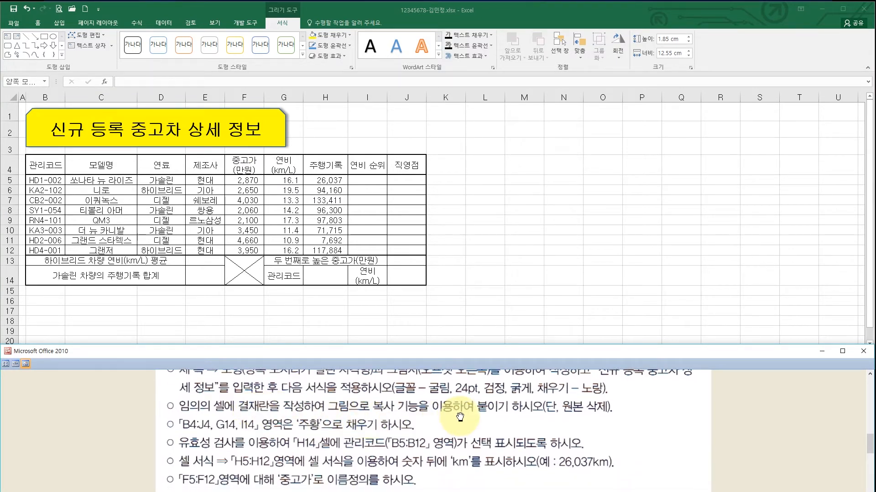
pyautogui.scroll(1, 459, 408)
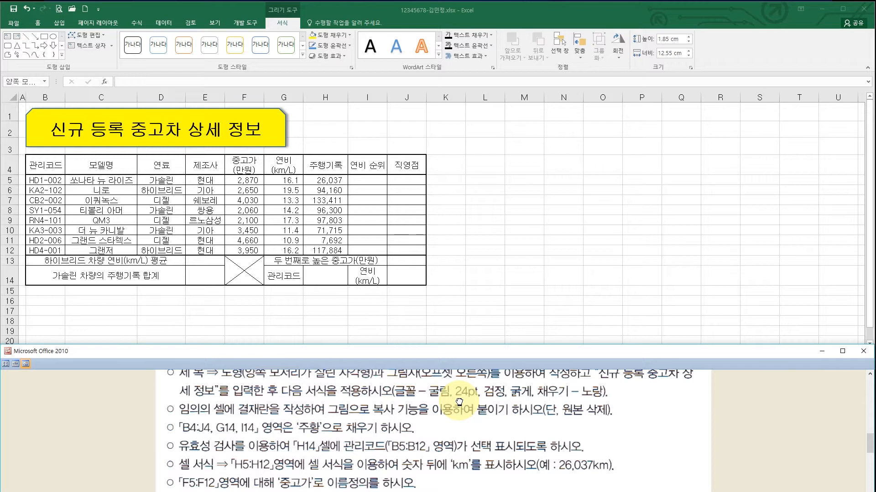
pyautogui.scroll(8, 461, 403)
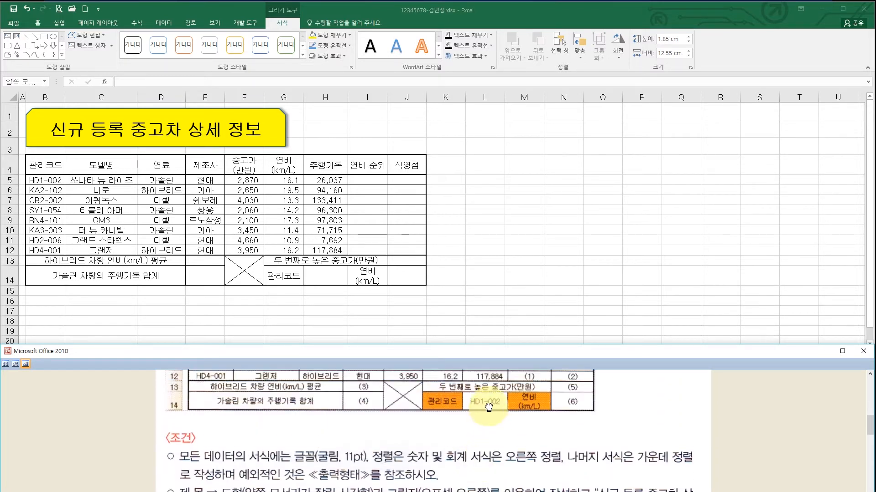
pyautogui.scroll(10, 488, 407)
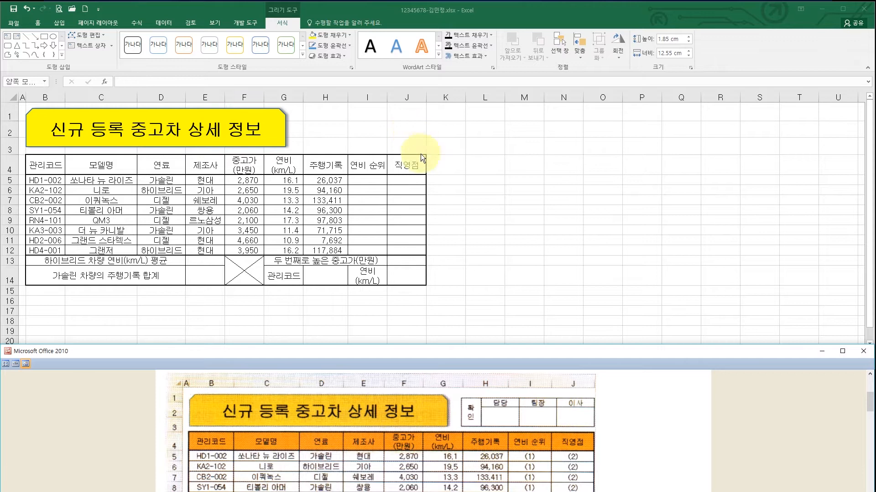
# - Type 확인, 담당, 팀장 and 이사 into L16:O16, then select L16:O17
pyautogui.click(481, 301)
pyautogui.click(482, 302)
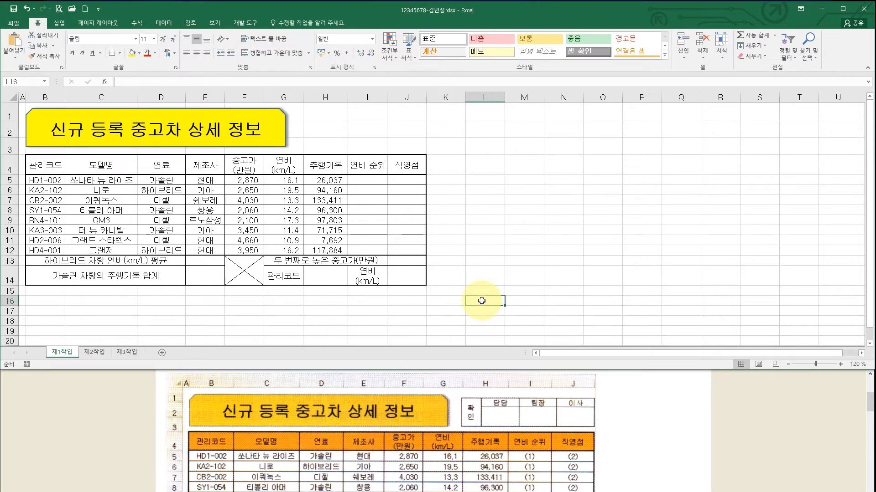
pyautogui.write('확인')
pyautogui.press('Tab')
pyautogui.write('담당')
pyautogui.press('Tab')
pyautogui.write('ㅌㅣㅁ장')
pyautogui.press('Tab')
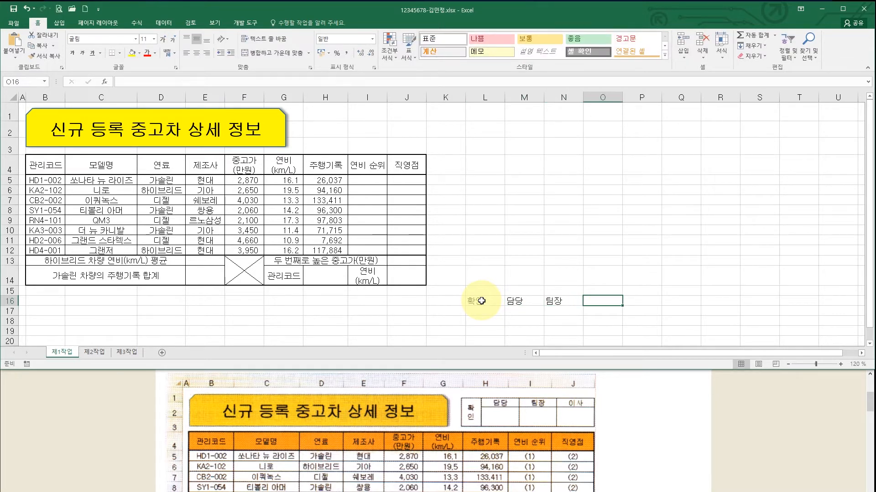
pyautogui.write('이사')
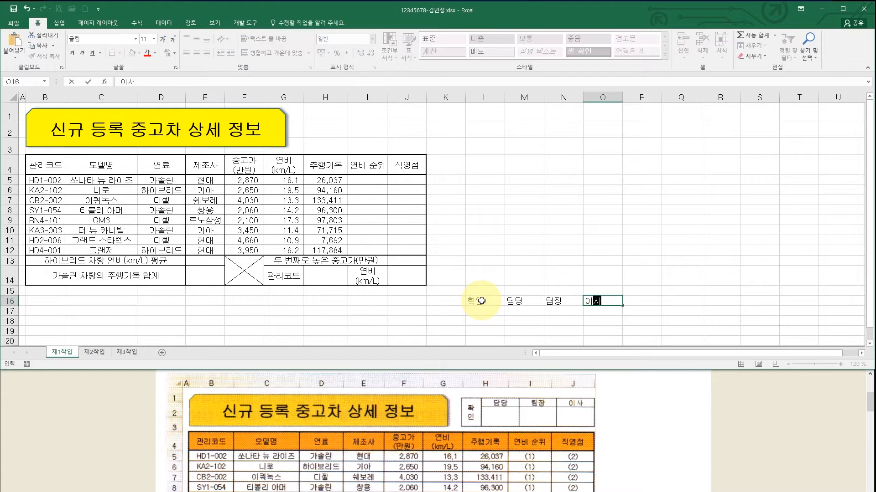
pyautogui.moveTo(481, 298); pyautogui.dragTo(606, 307)
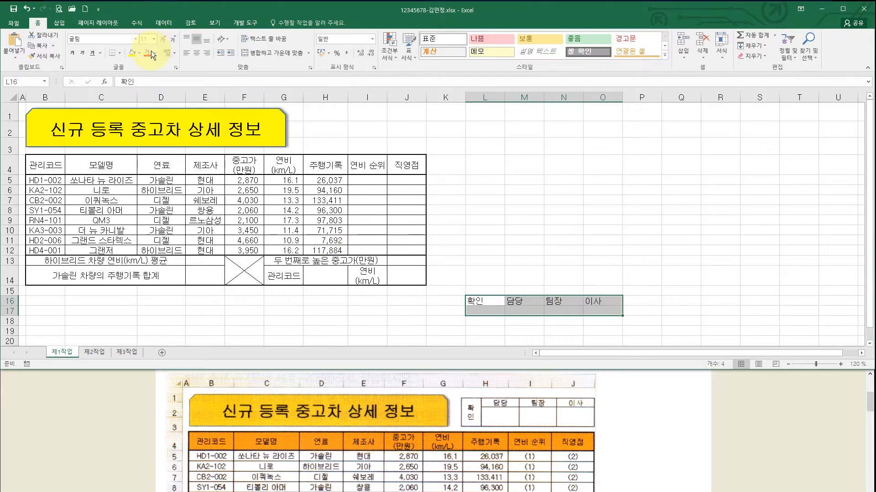
# - Apply All Borders to L16:O17 and centre its text
pyautogui.click(120, 53)
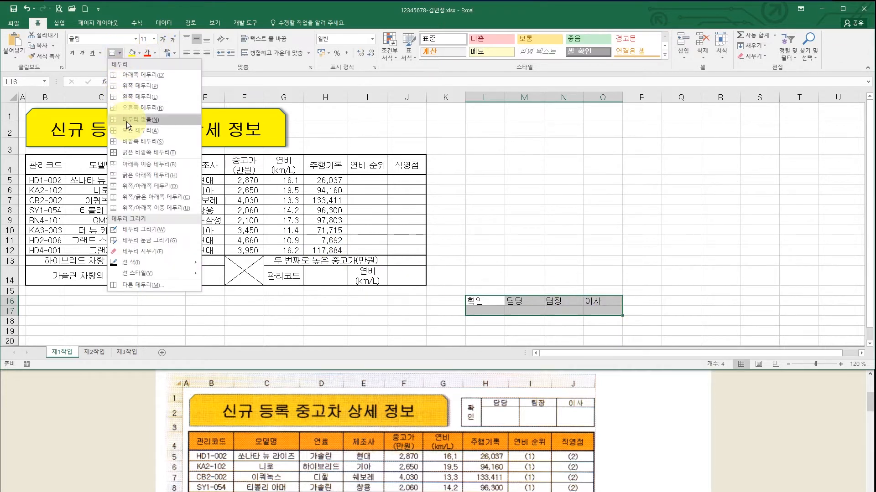
pyautogui.click(138, 130)
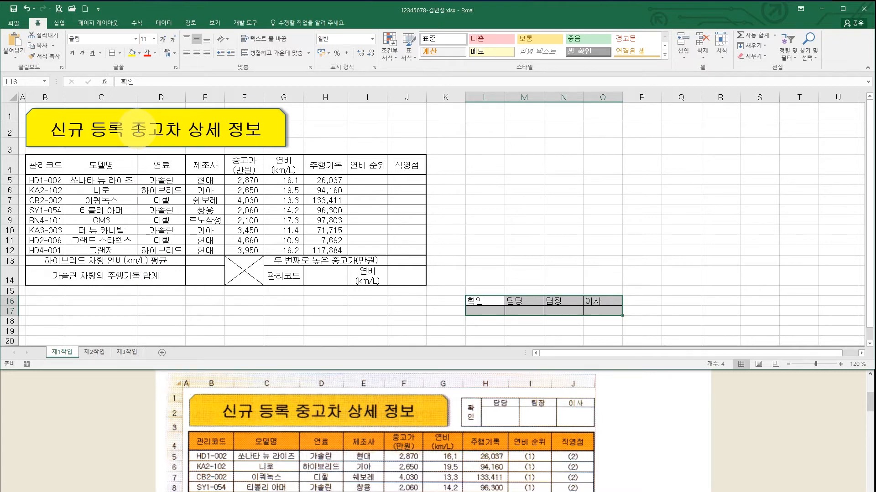
pyautogui.click(196, 54)
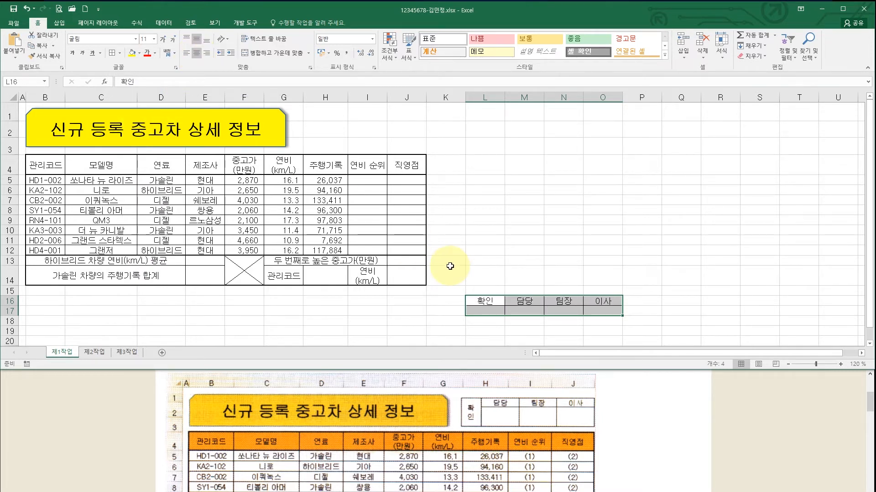
# - Merge L16:L17 and set 확인 to Vertical Text orientation
pyautogui.moveTo(486, 302); pyautogui.dragTo(486, 310)
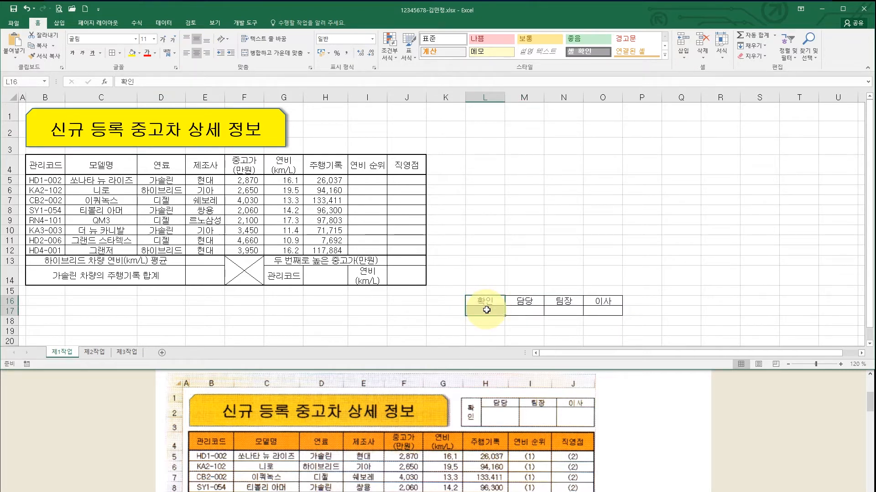
pyautogui.click(276, 53)
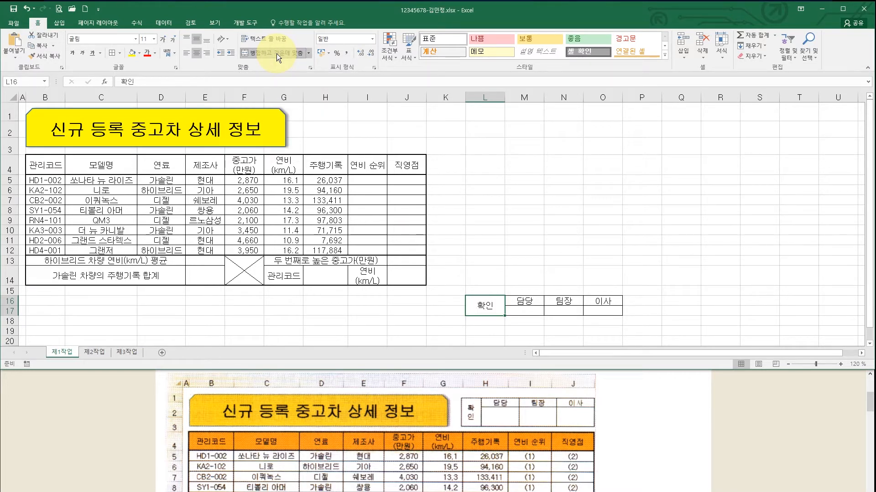
pyautogui.click(227, 40)
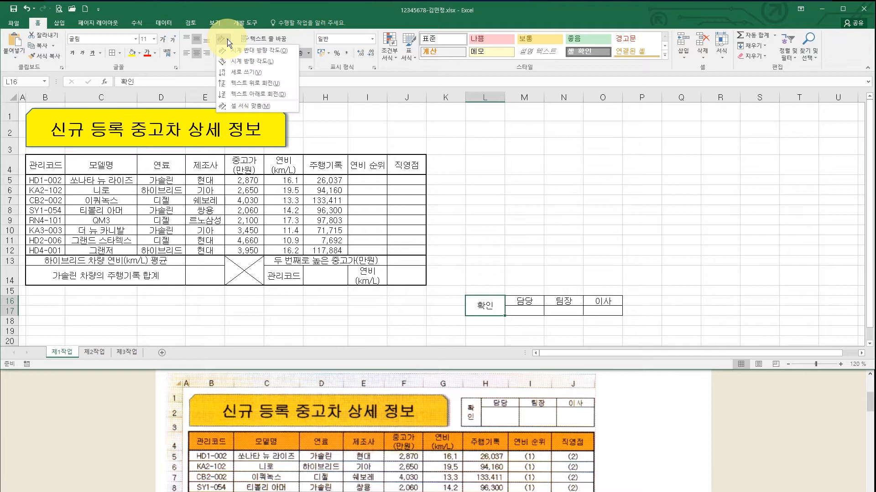
pyautogui.click(234, 72)
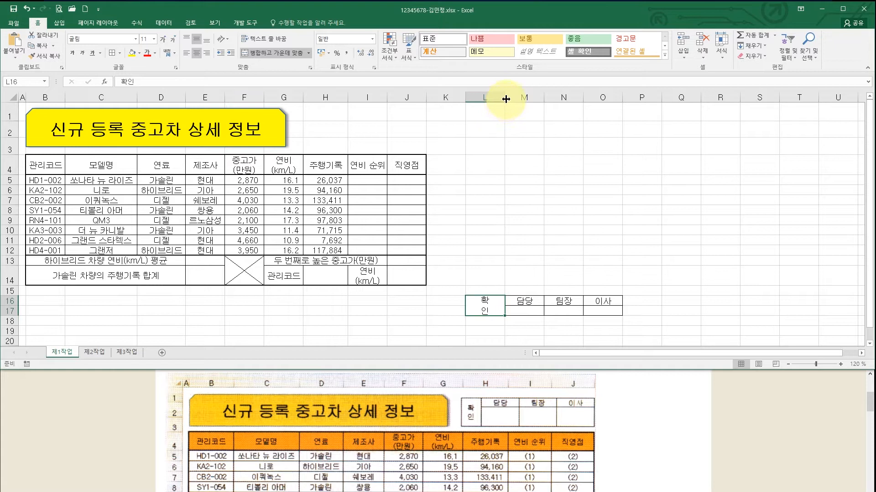
# - Narrow column L, make the signature row taller, and select the approval box L16:O17
pyautogui.moveTo(505, 96); pyautogui.dragTo(495, 96)
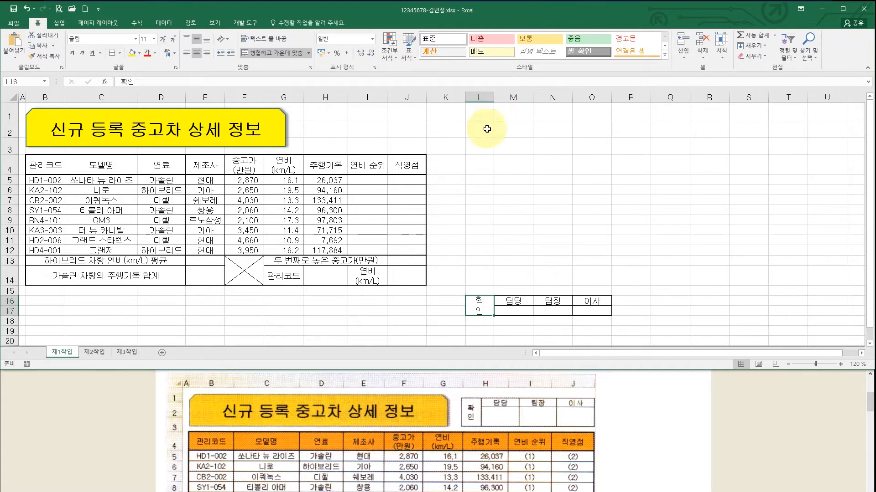
pyautogui.moveTo(13, 305); pyautogui.dragTo(15, 337)
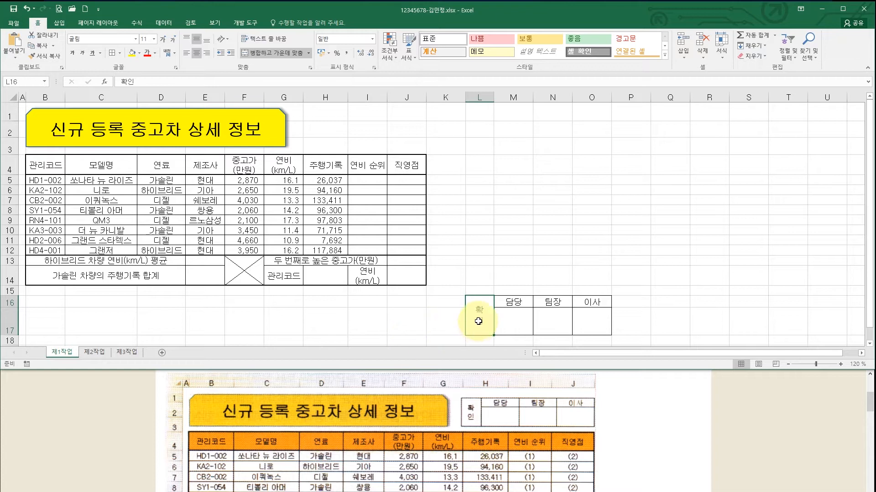
pyautogui.moveTo(479, 306); pyautogui.dragTo(585, 316)
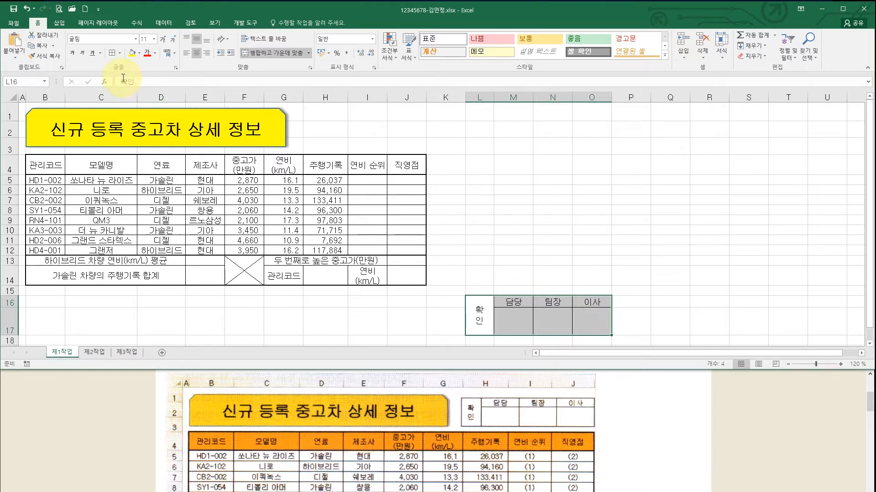
pyautogui.click(53, 46)
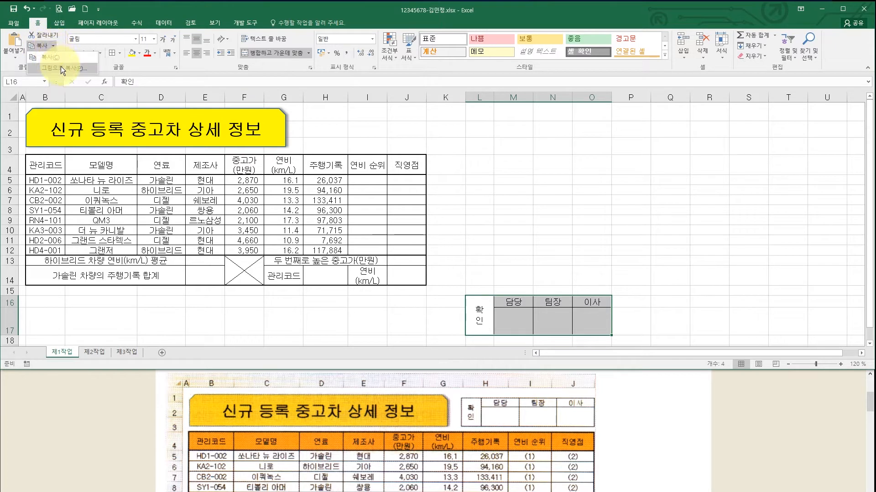
# - Copy L16:O17 as a picture using 'As shown on screen' and 'Picture' settings
pyautogui.click(61, 67)
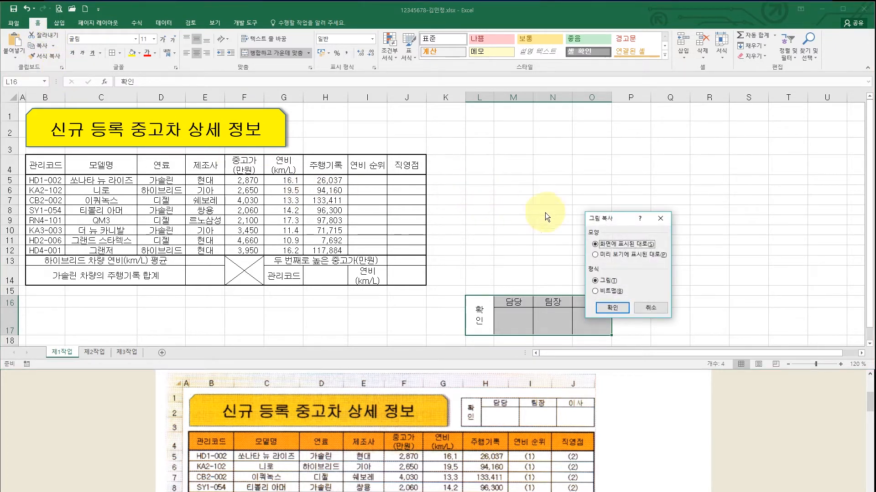
pyautogui.moveTo(601, 219); pyautogui.dragTo(456, 130)
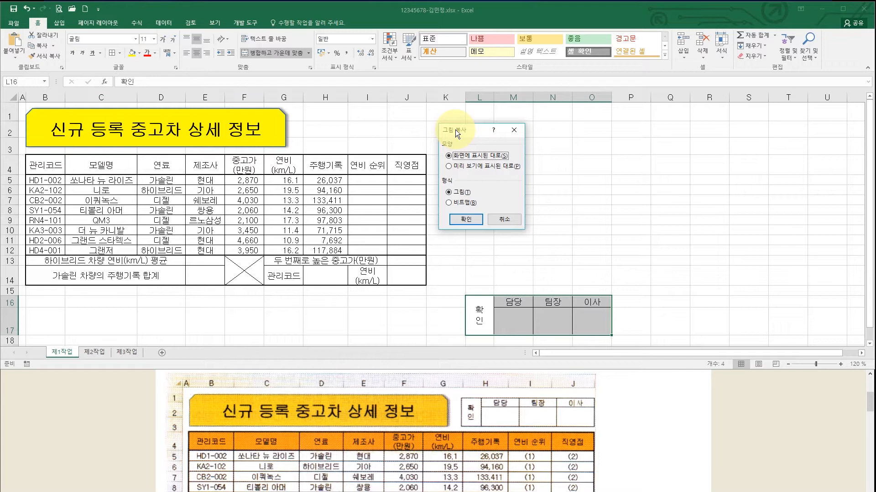
pyautogui.click(463, 157)
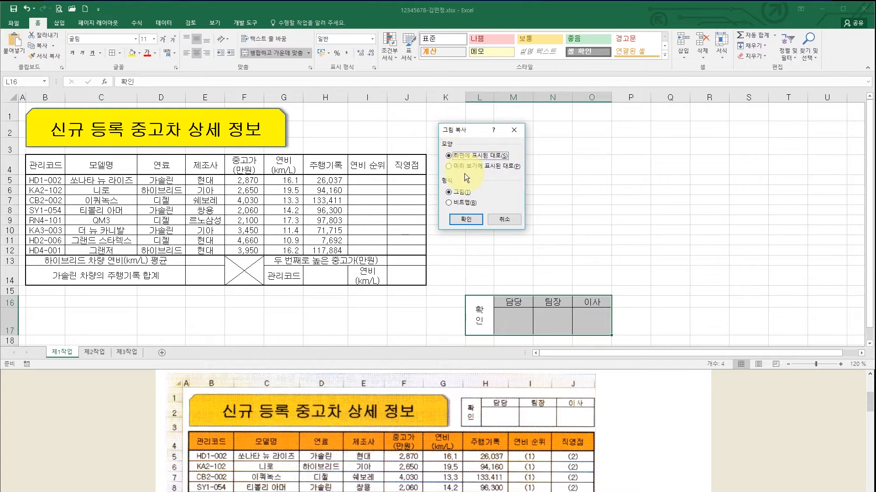
pyautogui.click(463, 191)
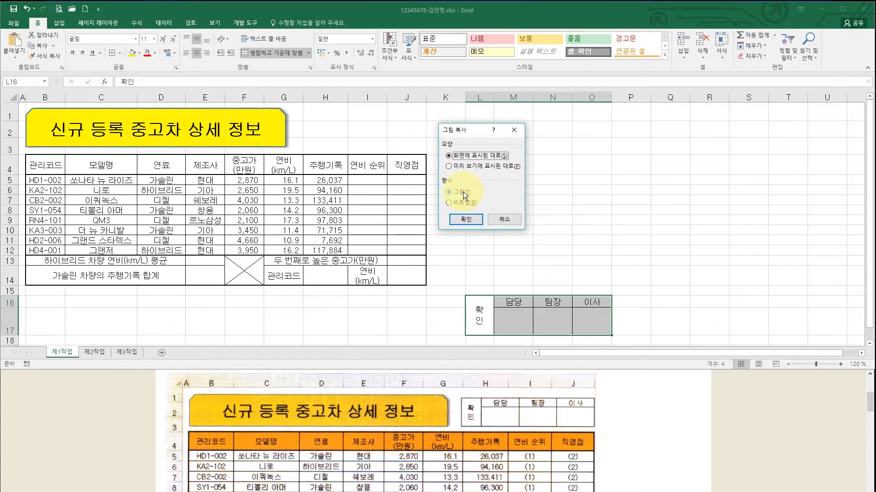
pyautogui.click(464, 220)
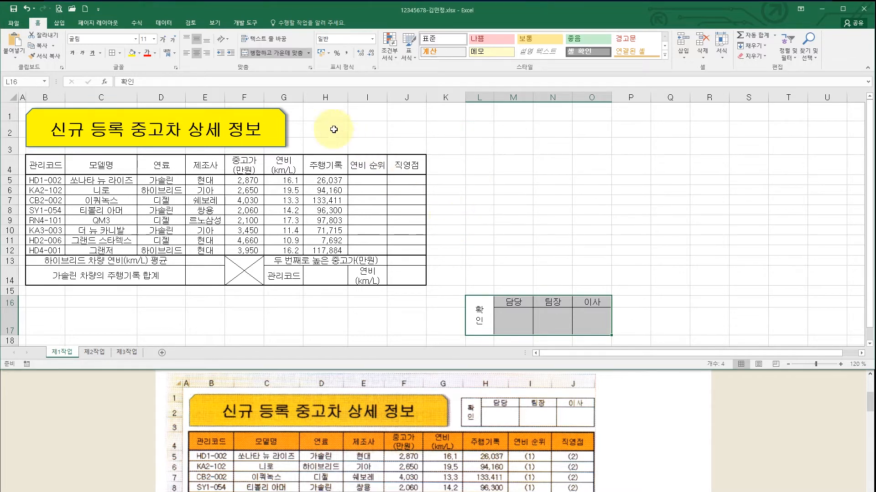
pyautogui.click(314, 115)
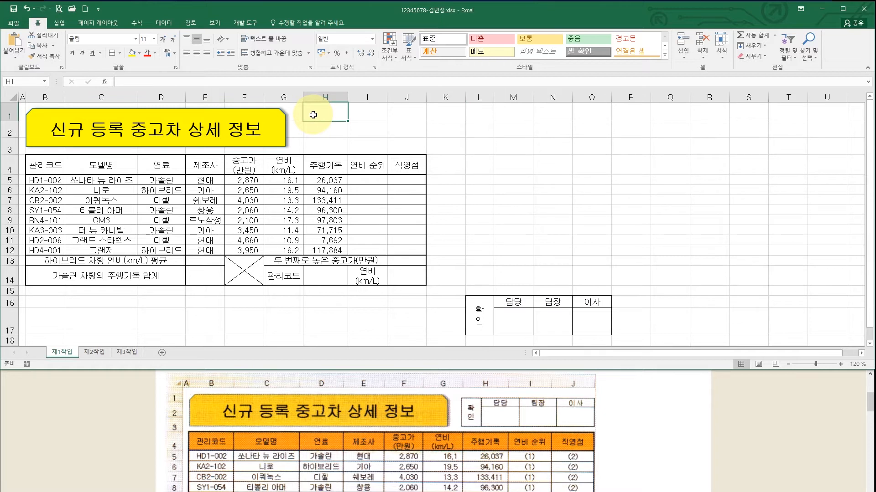
# - Paste the approval picture at H1, position it, and widen column H
pyautogui.hotkey('ctrl', 'v')
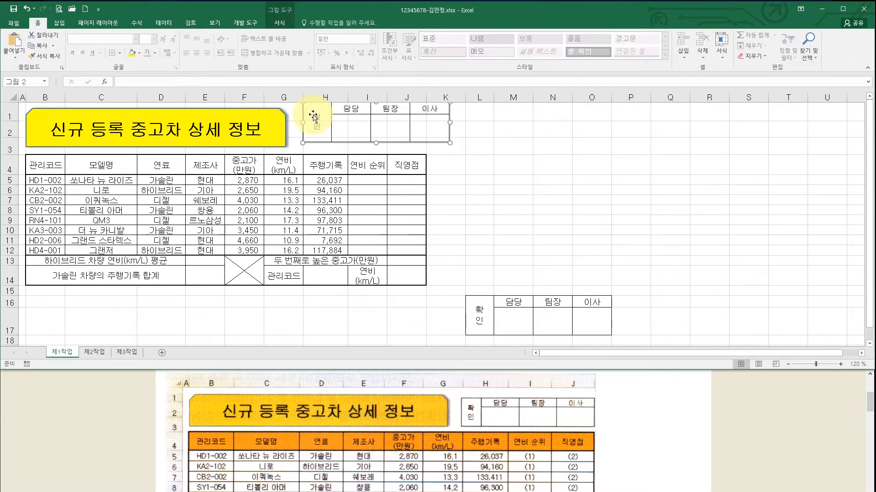
pyautogui.moveTo(351, 120); pyautogui.dragTo(353, 129)
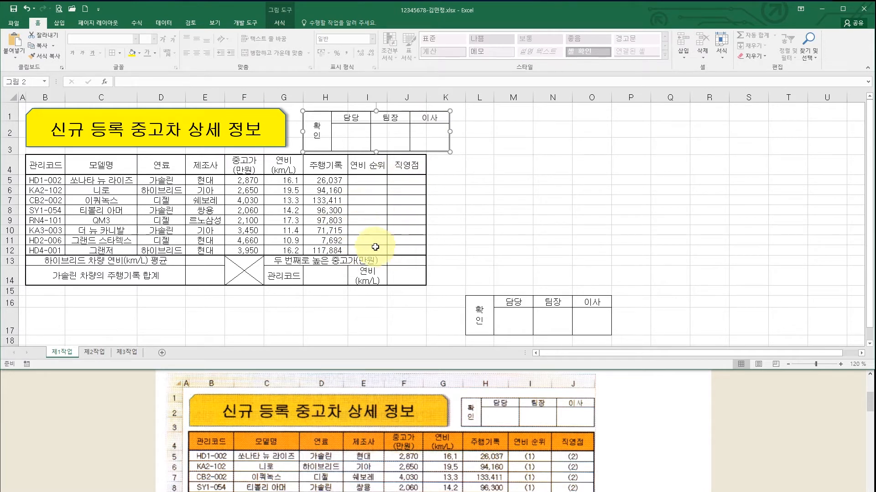
pyautogui.click(397, 276)
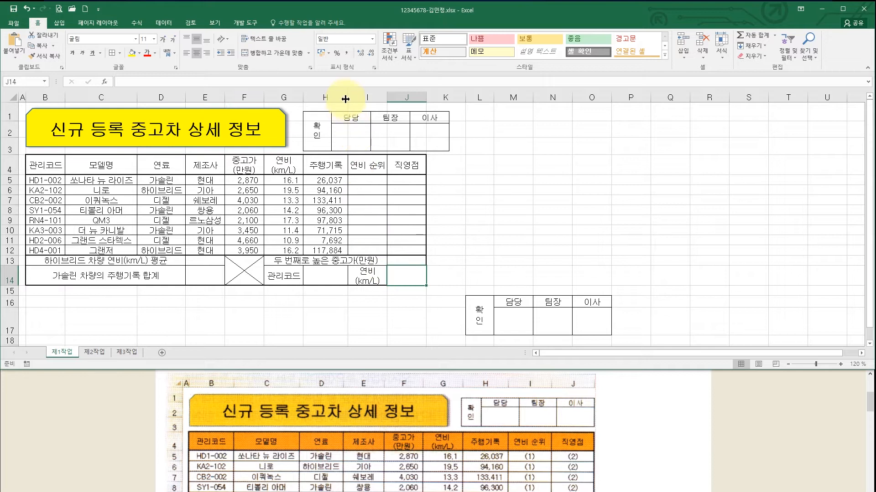
pyautogui.moveTo(347, 97); pyautogui.dragTo(451, 99)
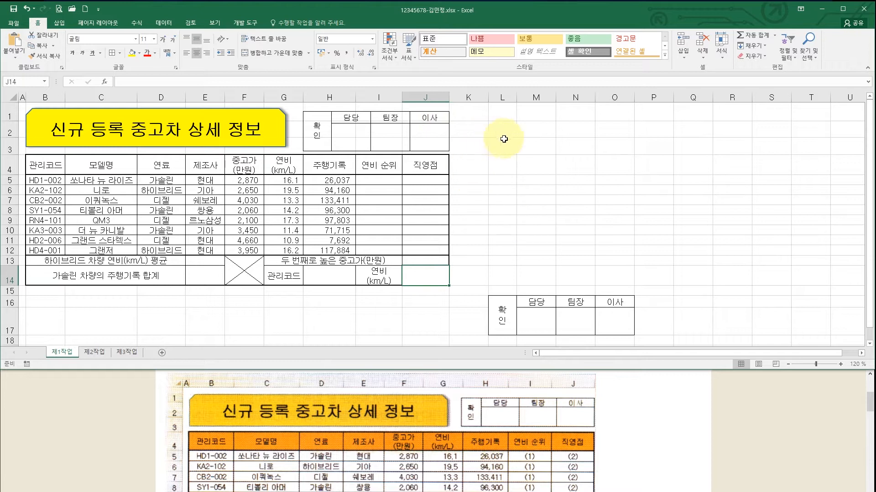
# - Fill the approval picture with white and nudge it slightly up
pyautogui.click(390, 129)
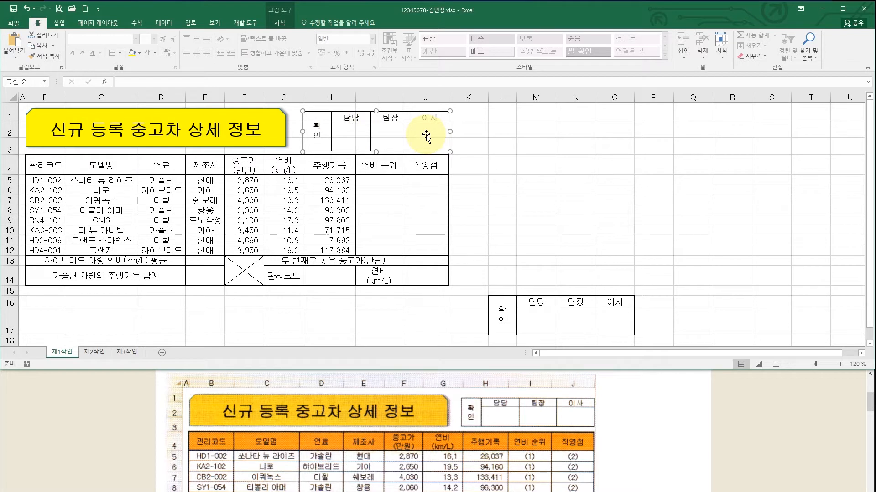
pyautogui.click(139, 54)
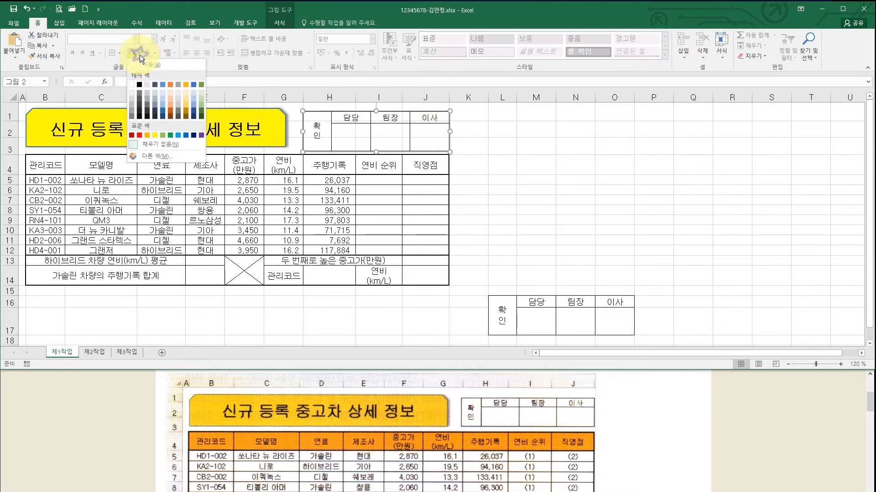
pyautogui.click(131, 84)
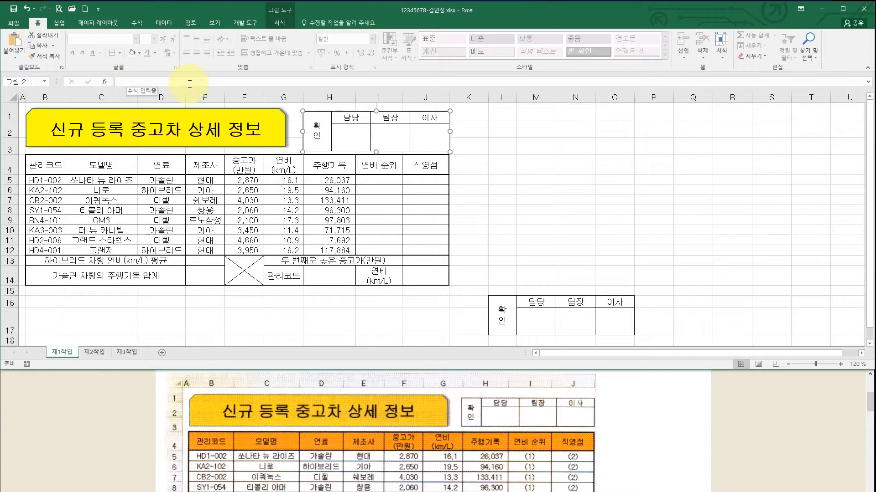
pyautogui.click(404, 135)
pyautogui.moveTo(405, 135); pyautogui.dragTo(404, 133)
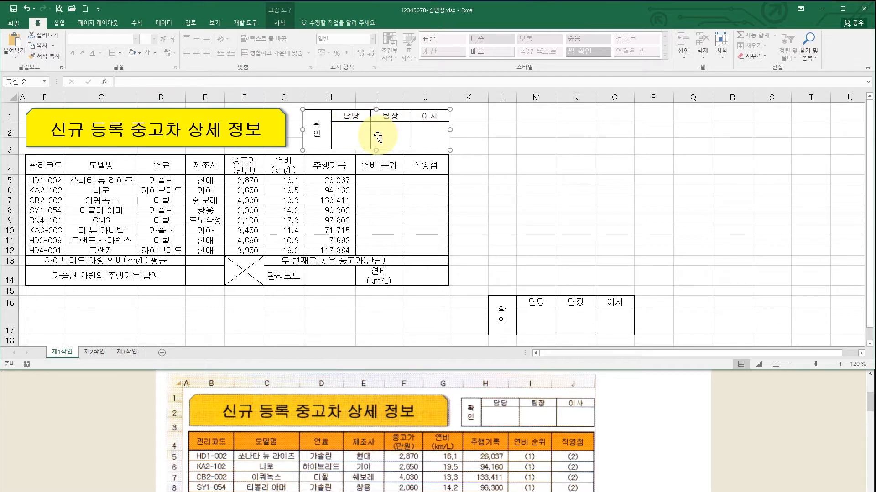
pyautogui.click(528, 157)
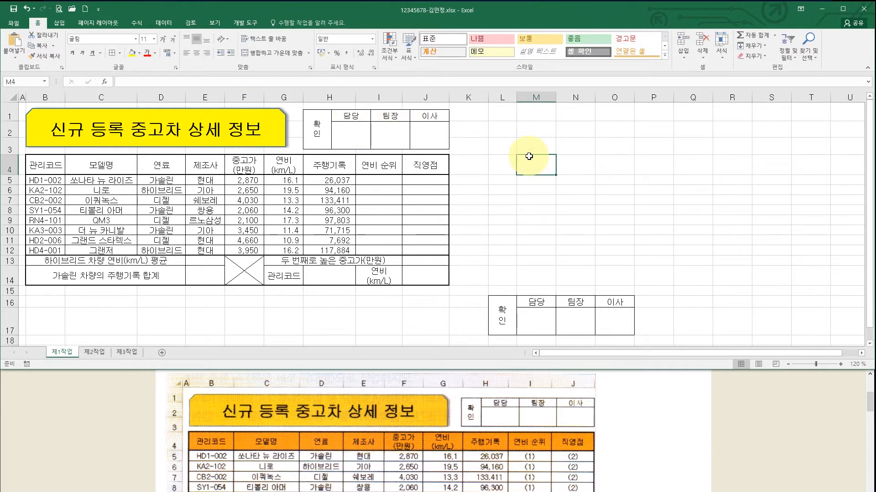
# - Hide the worksheet gridlines to preview the pasted approval picture
pyautogui.click(214, 24)
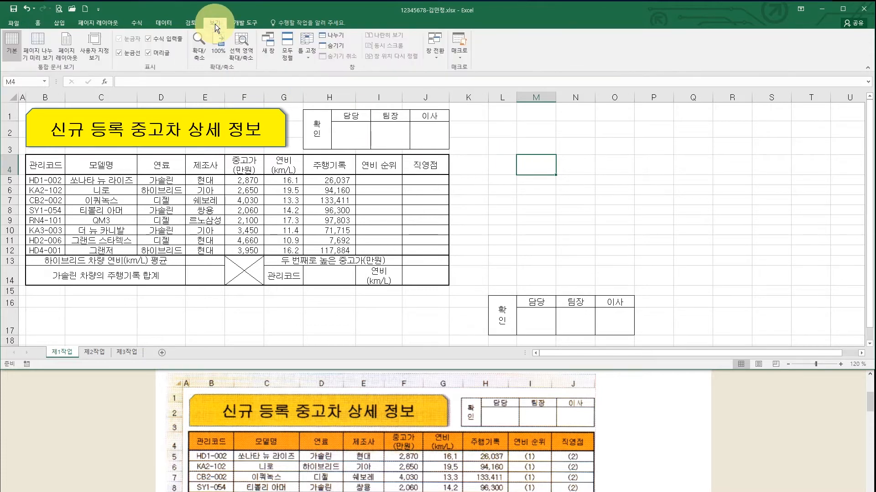
pyautogui.click(119, 53)
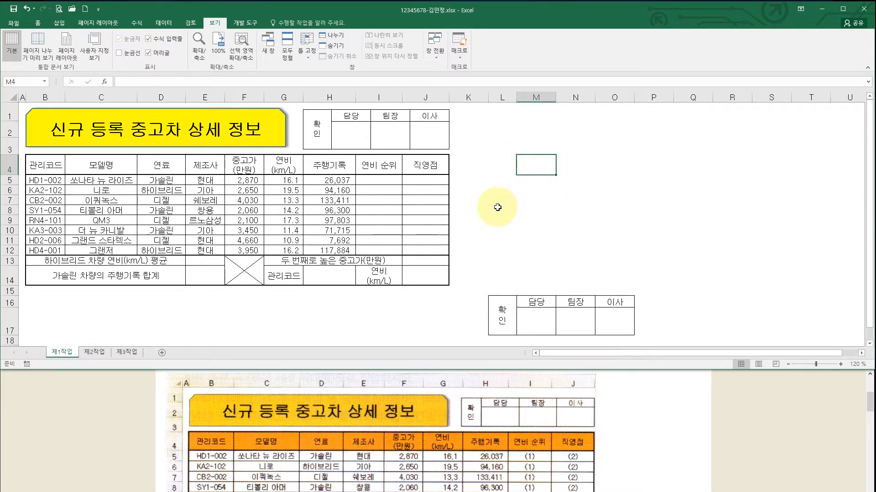
pyautogui.click(476, 167)
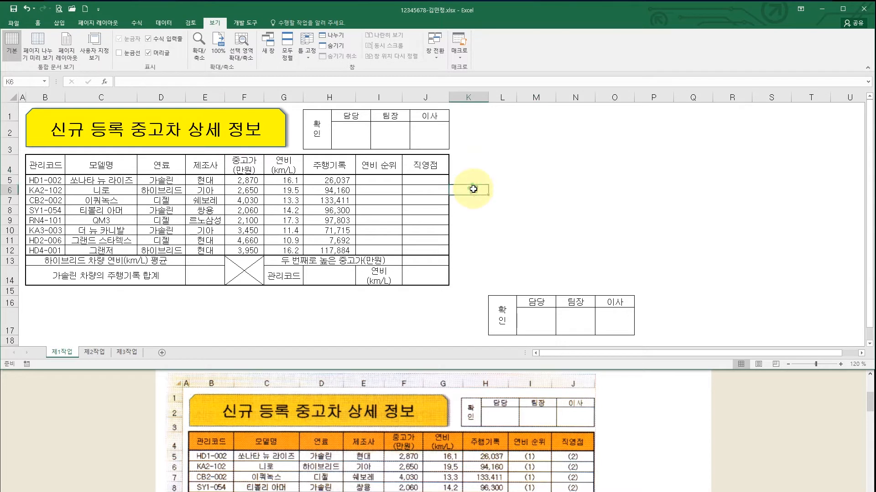
pyautogui.click(497, 192)
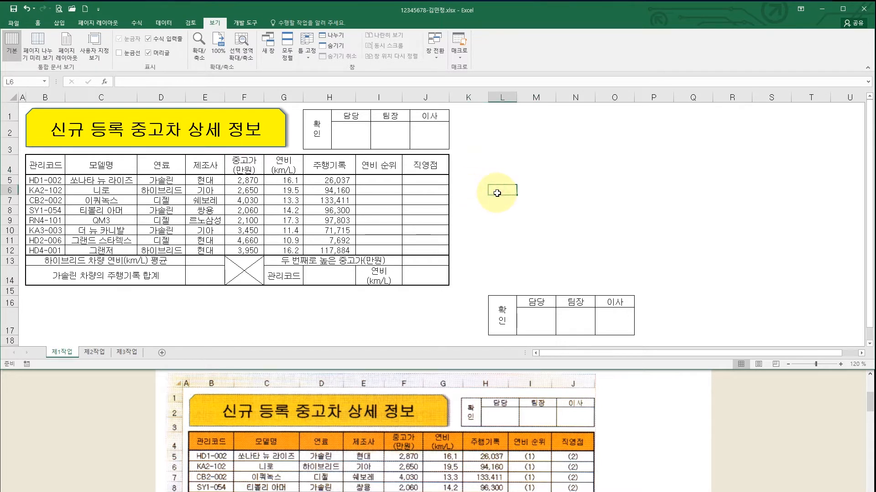
# - Turn gridlines back on and select columns L through O
pyautogui.click(120, 53)
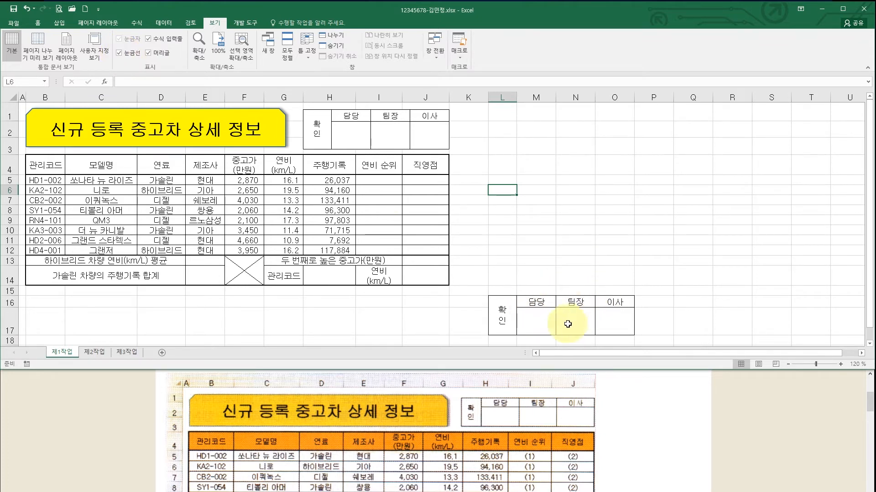
pyautogui.moveTo(503, 306); pyautogui.dragTo(612, 314)
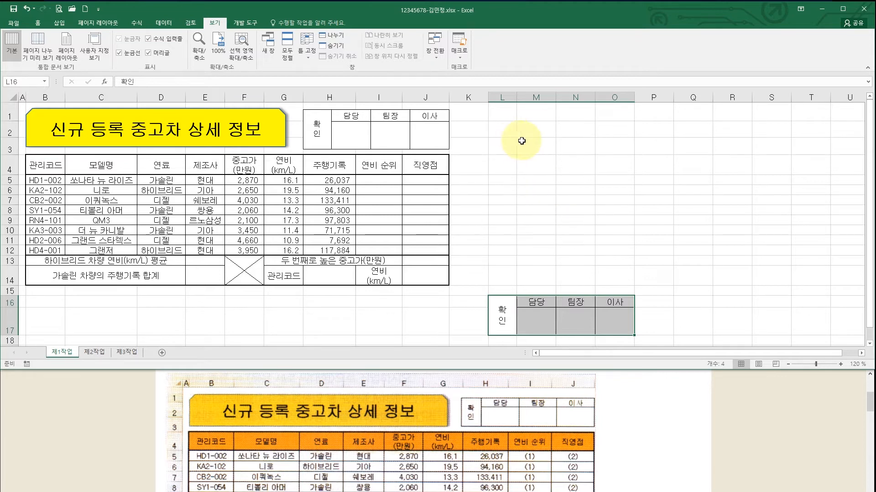
pyautogui.moveTo(508, 96); pyautogui.dragTo(622, 96)
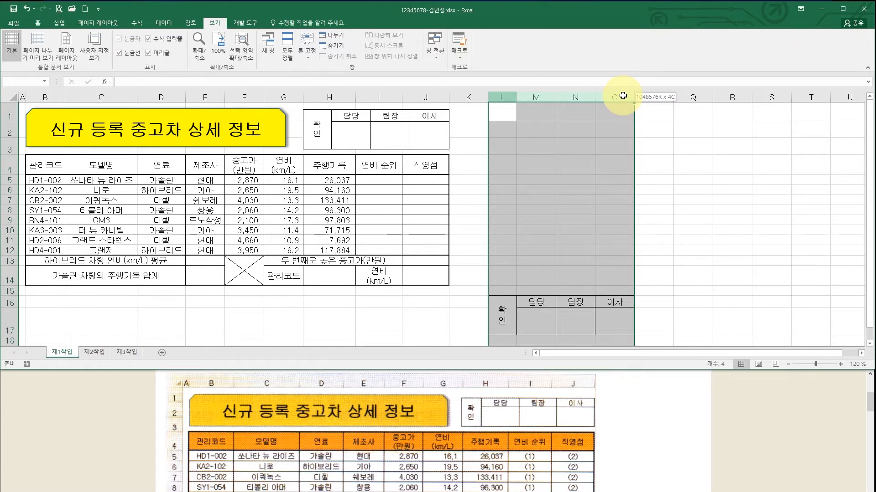
# - Delete columns L:O holding the original approval box
pyautogui.moveTo(622, 96); pyautogui.dragTo(622, 96)
pyautogui.rightClick(622, 95)
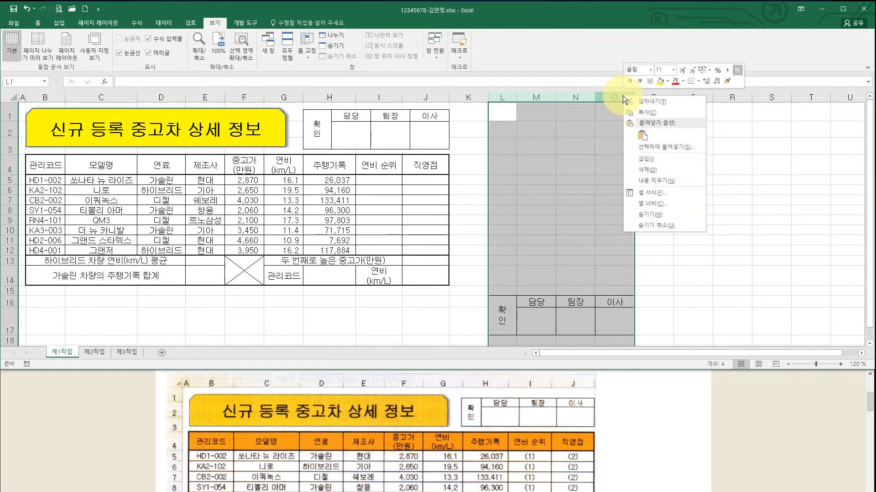
pyautogui.click(648, 168)
# - Delete the tall rows 16 and 17
pyautogui.moveTo(9, 304); pyautogui.dragTo(8, 321)
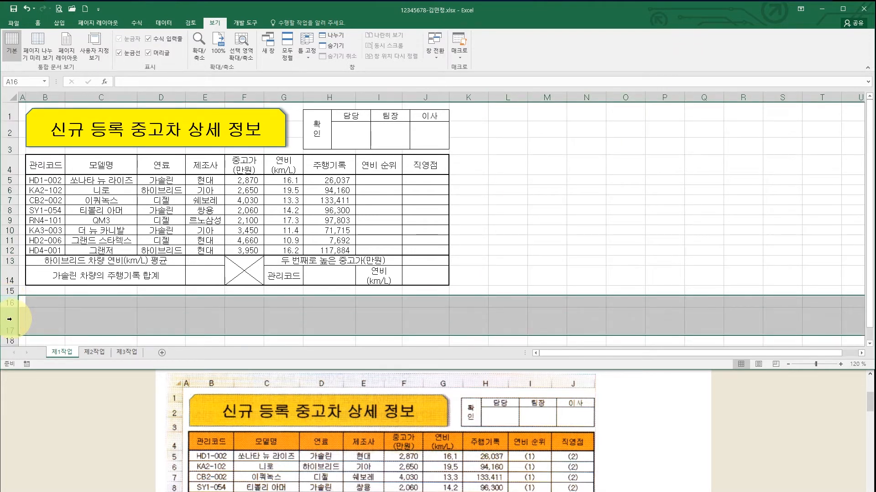
pyautogui.rightClick(13, 322)
pyautogui.click(63, 392)
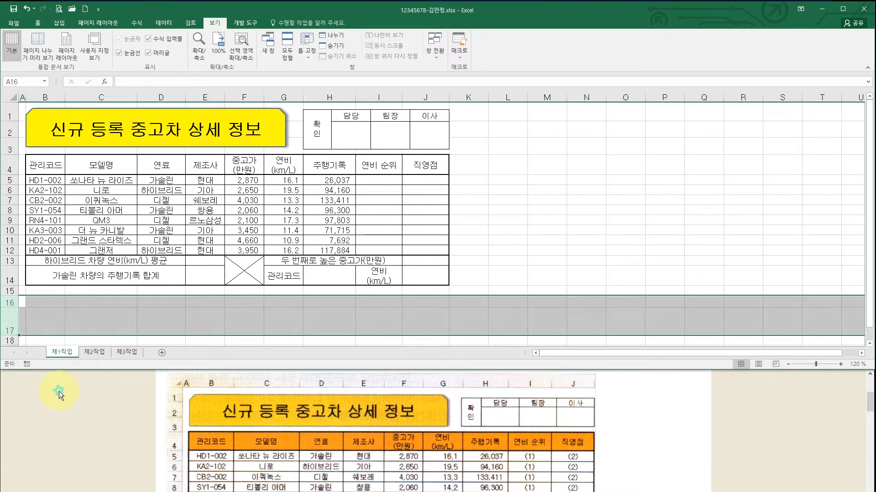
pyautogui.click(513, 300)
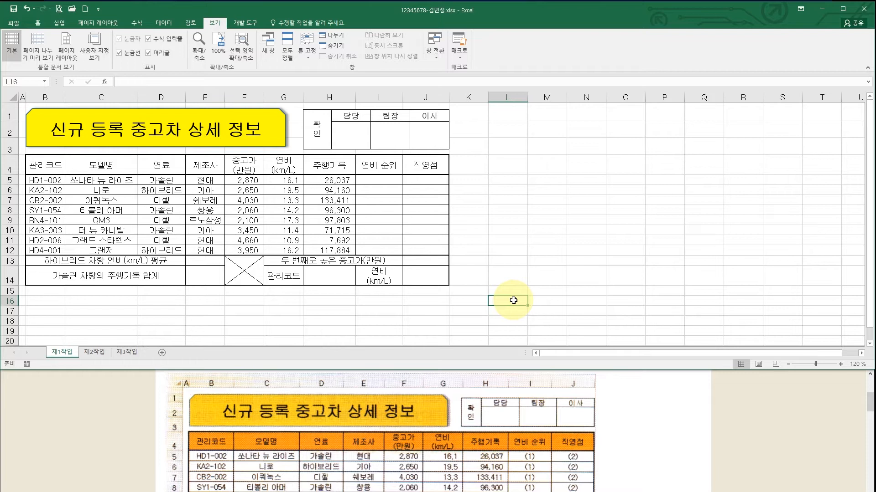
# - Read the instruction document's conditions for the orange-filled cells B4:J4, G14 and I14
pyautogui.click(507, 399)
pyautogui.scroll(-3, 501, 397)
pyautogui.moveTo(489, 337); pyautogui.dragTo(499, 163)
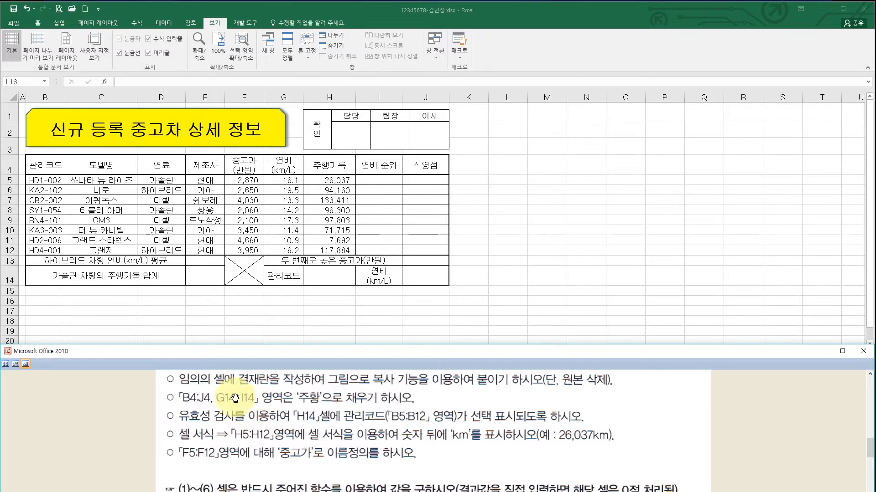
# - Select the table's header row B4:J4
pyautogui.click(48, 165)
pyautogui.moveTo(47, 165); pyautogui.dragTo(419, 166)
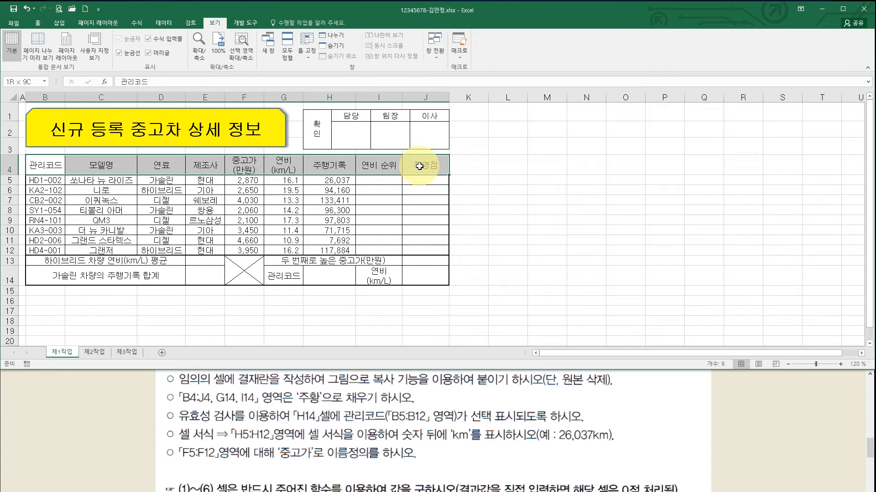
pyautogui.moveTo(419, 166); pyautogui.dragTo(417, 167)
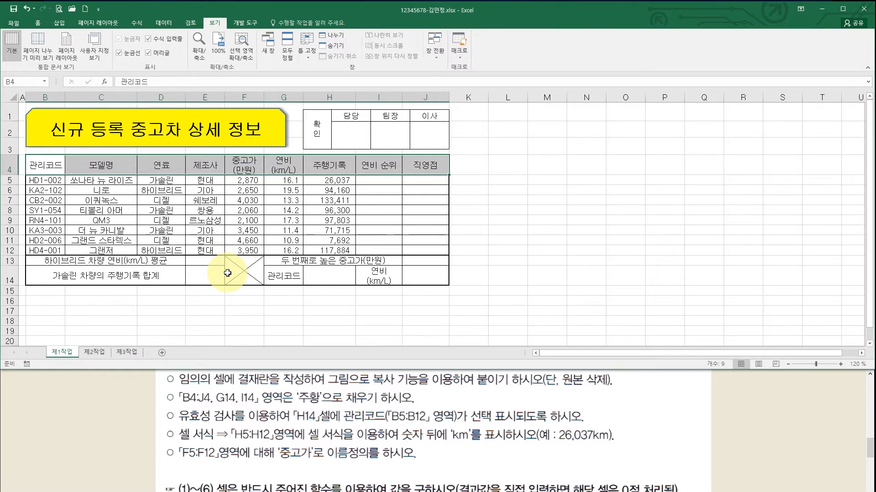
# - Add G14 and I14 to the B4:J4 selection and fill all of them orange
pyautogui.keyDown('ctrl'); pyautogui.click(285, 276); pyautogui.keyUp('ctrl')
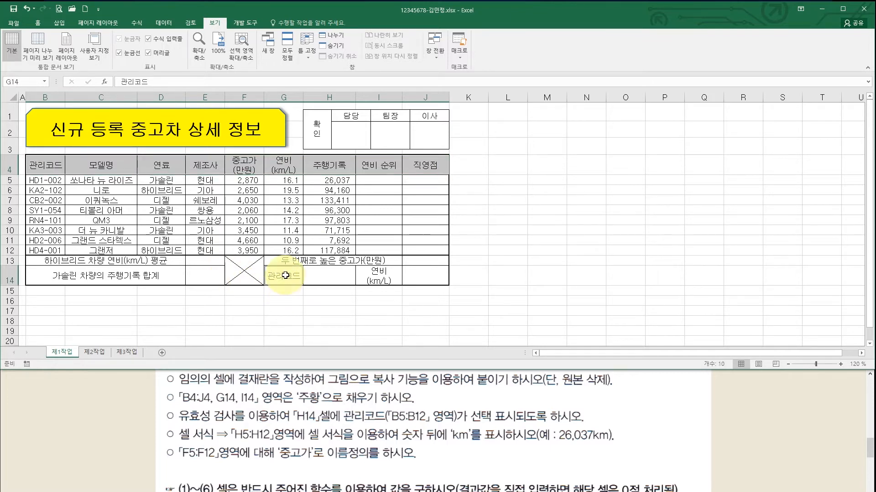
pyautogui.keyDown('ctrl'); pyautogui.click(391, 274); pyautogui.keyUp('ctrl')
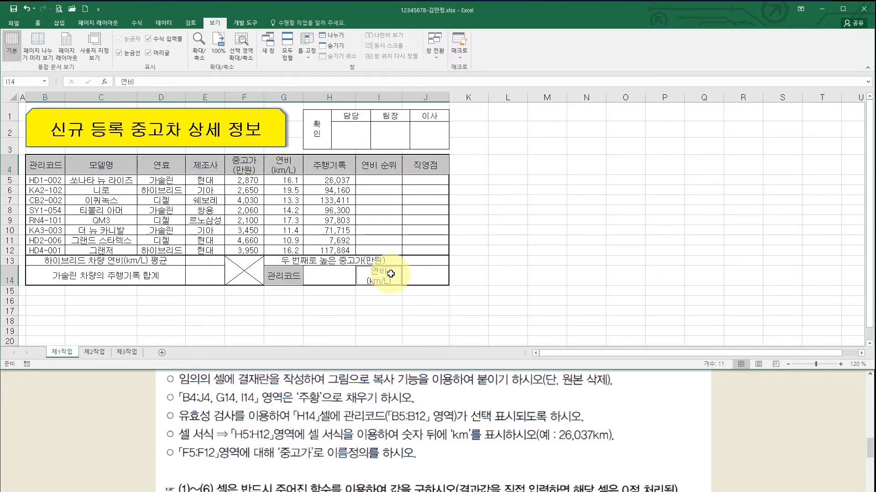
pyautogui.click(37, 23)
pyautogui.click(141, 54)
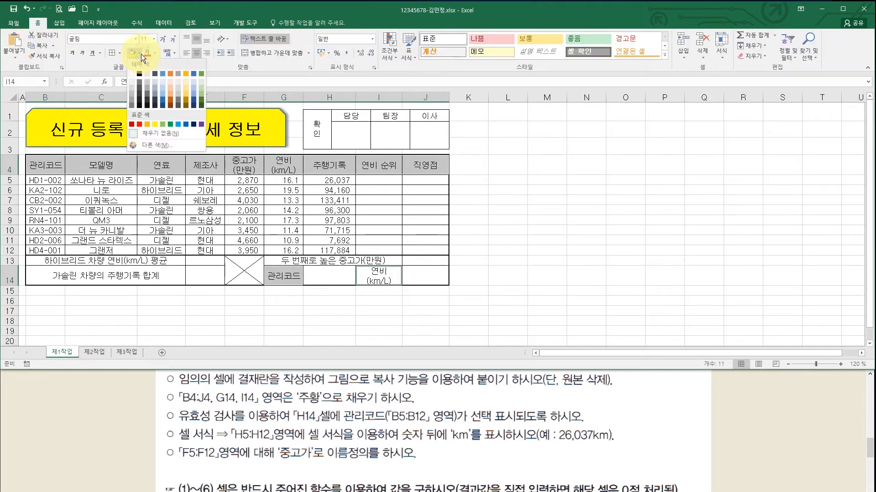
pyautogui.click(146, 124)
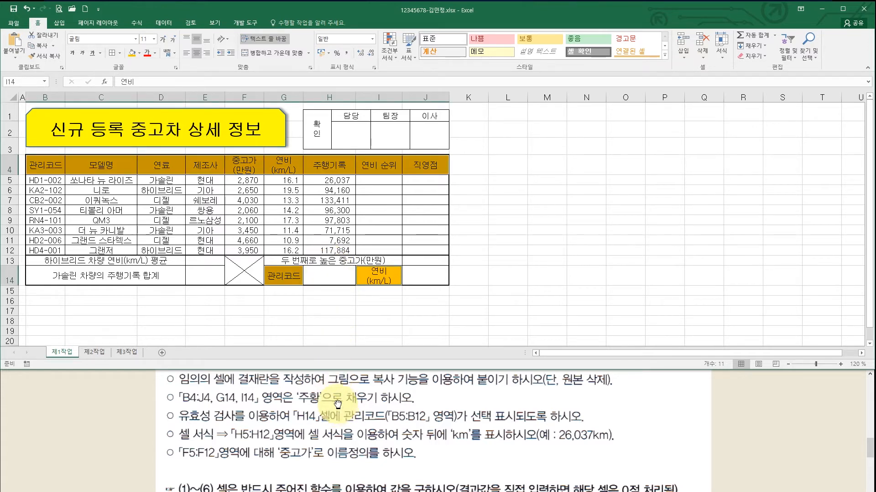
pyautogui.moveTo(293, 424); pyautogui.dragTo(315, 389)
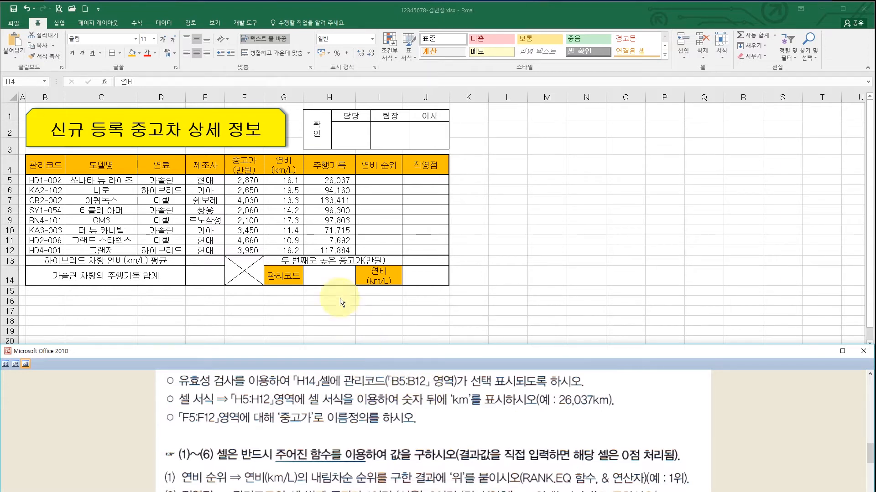
pyautogui.click(335, 274)
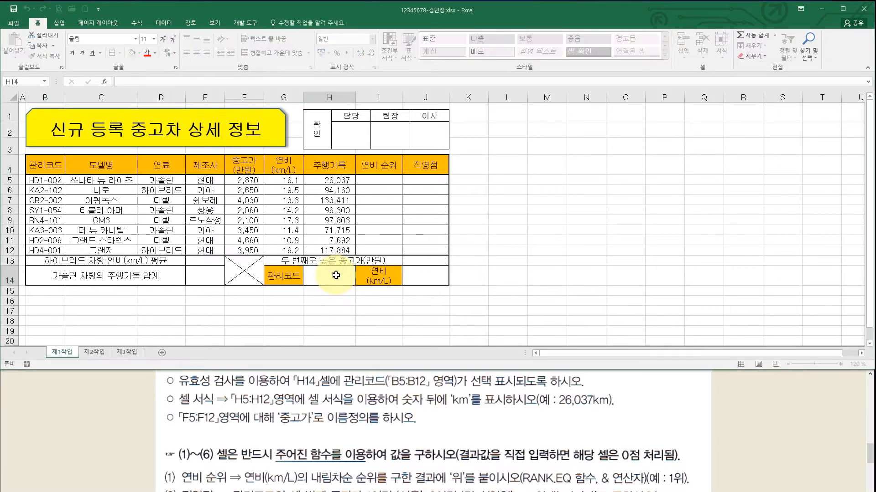
# - Add a List data validation to H14 with source $B$5:$B$12
pyautogui.click(163, 22)
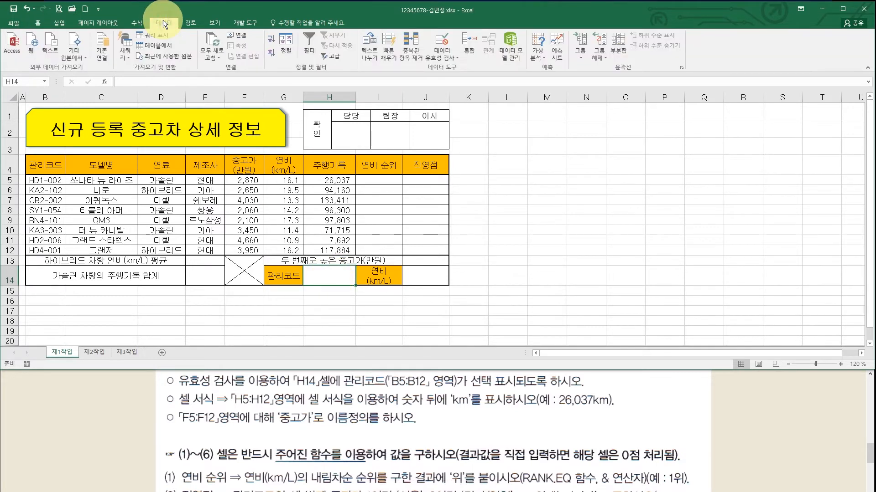
pyautogui.click(445, 36)
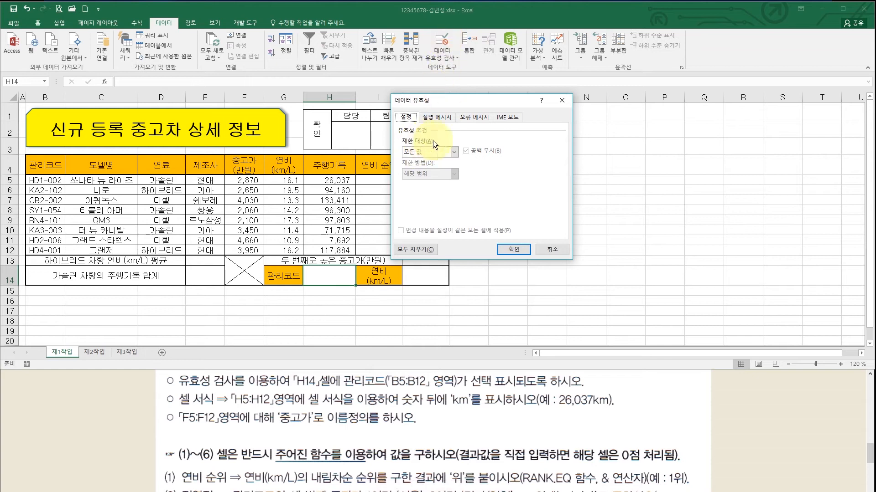
pyautogui.click(453, 154)
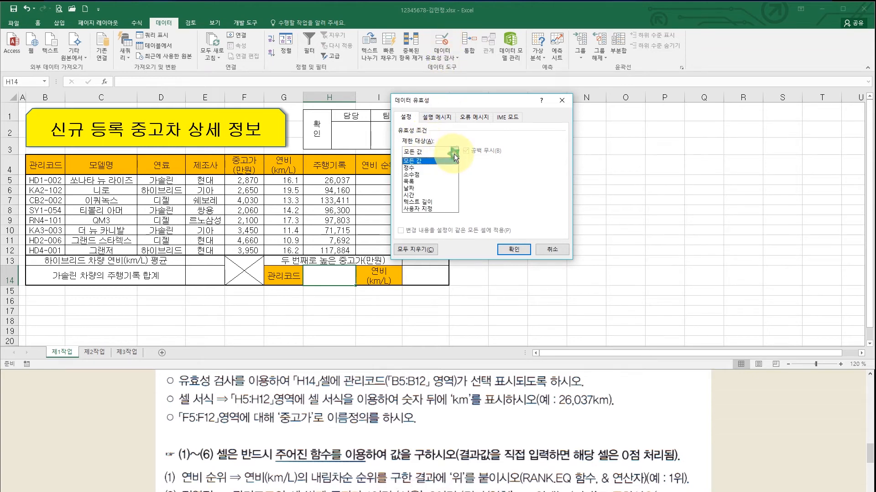
pyautogui.click(436, 182)
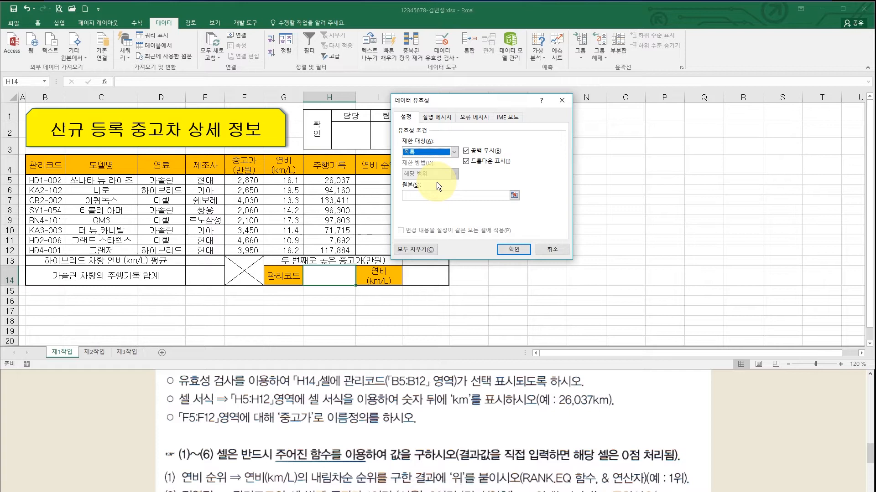
pyautogui.click(419, 196)
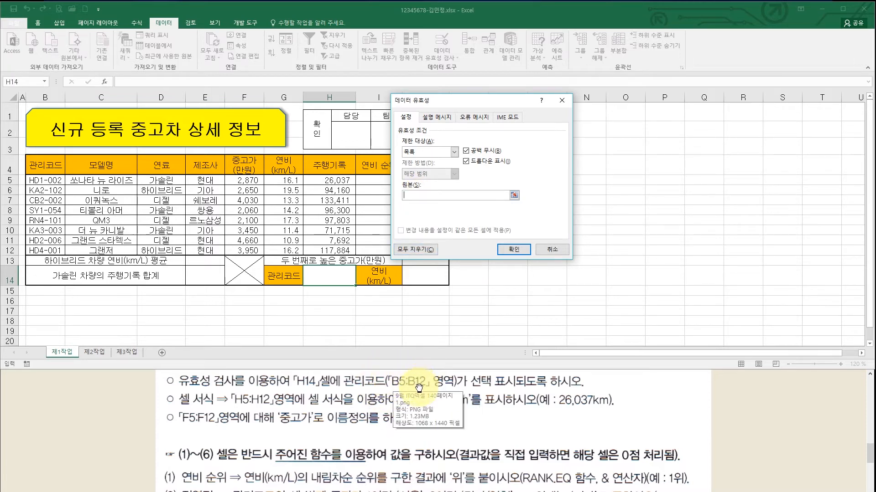
pyautogui.click(51, 181)
pyautogui.moveTo(51, 181); pyautogui.dragTo(49, 251)
pyautogui.click(509, 254)
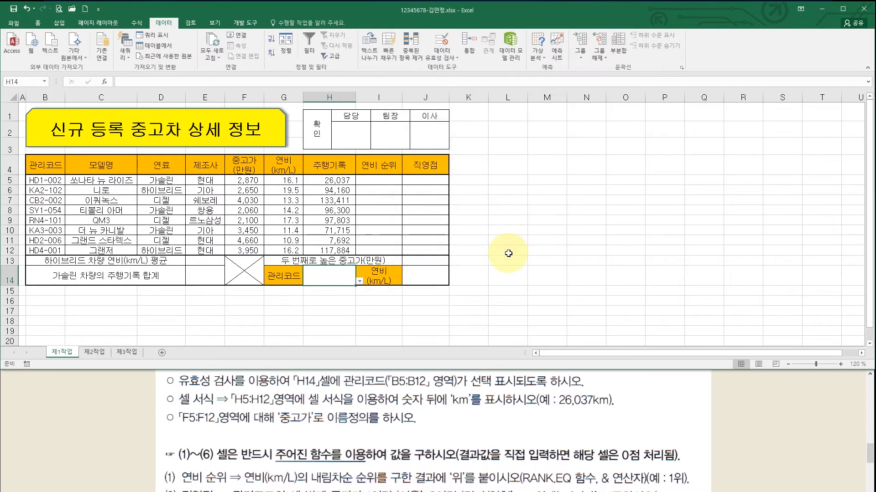
# - Choose SY1-054 from H14's dropdown list
pyautogui.click(359, 281)
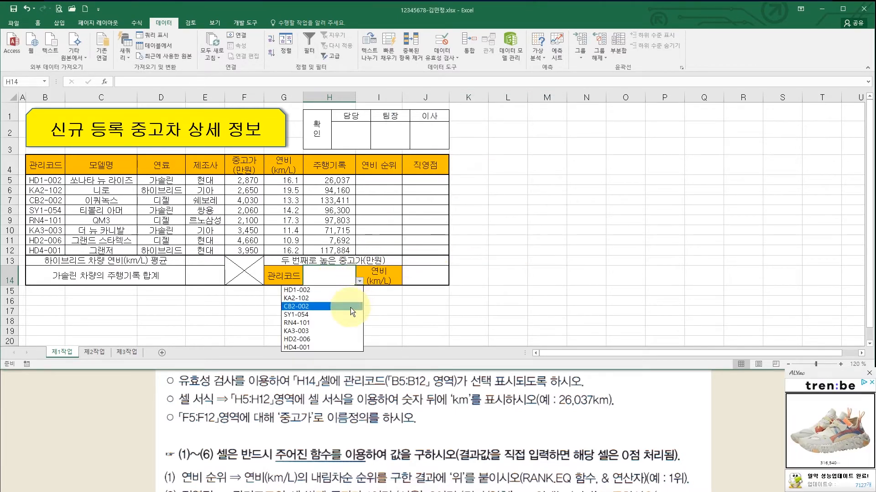
pyautogui.click(322, 316)
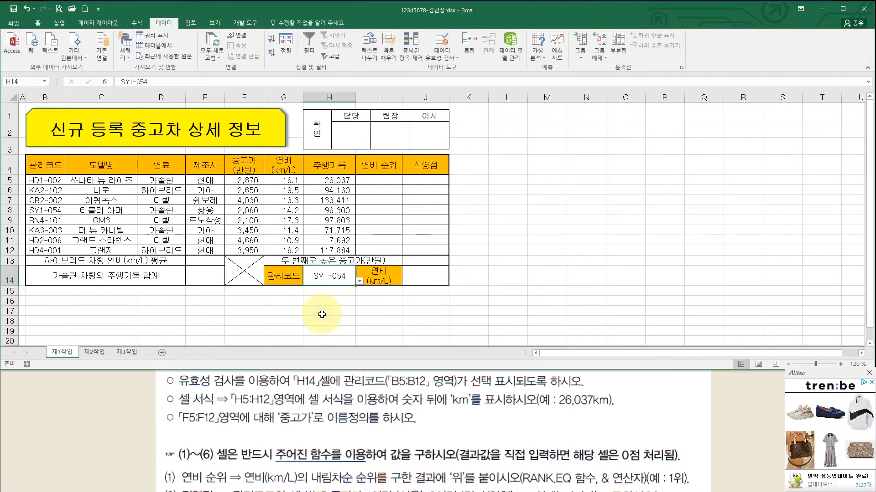
pyautogui.click(586, 250)
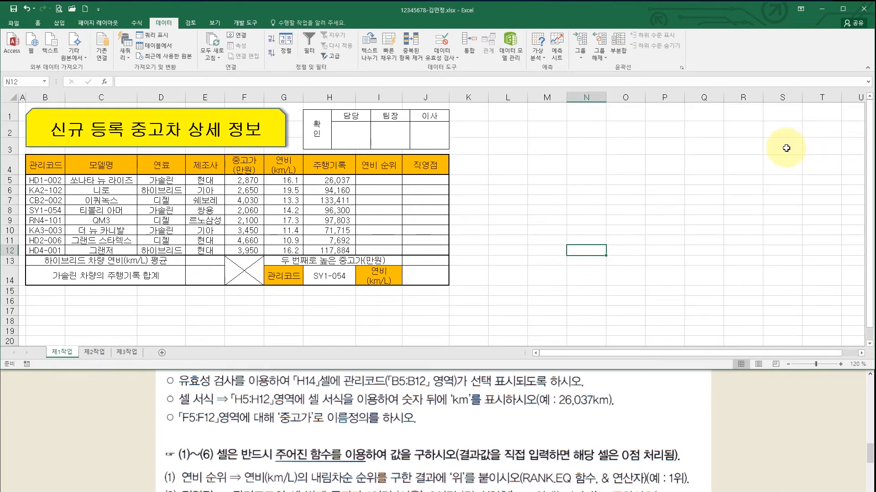
# - Apply the custom format #,##0"km" to H5:H12 so values read like 26,037km
pyautogui.moveTo(336, 180); pyautogui.dragTo(336, 250)
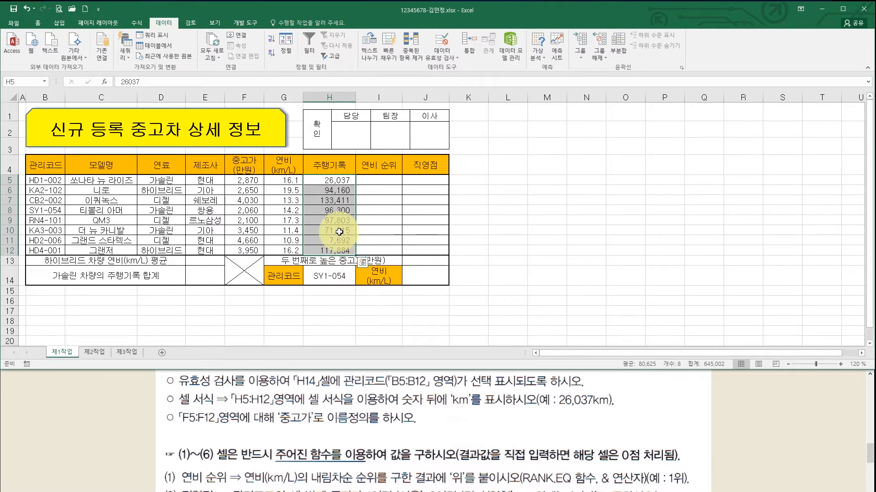
pyautogui.rightClick(340, 190)
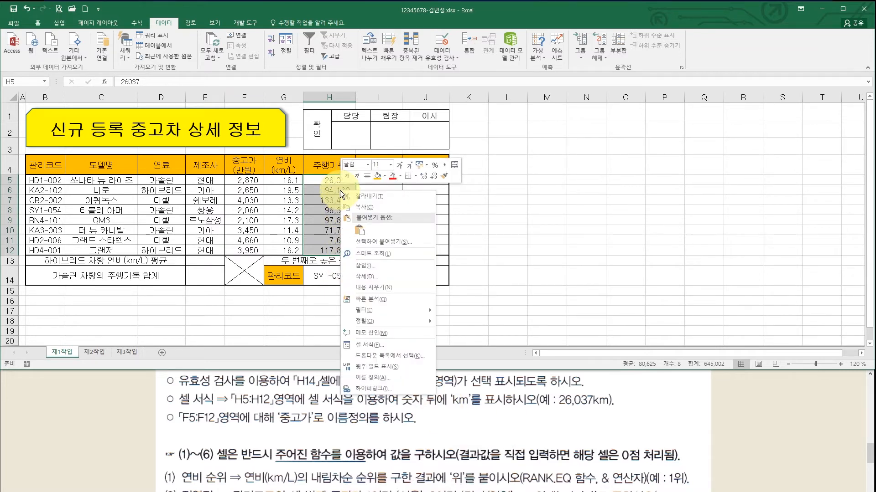
pyautogui.click(383, 345)
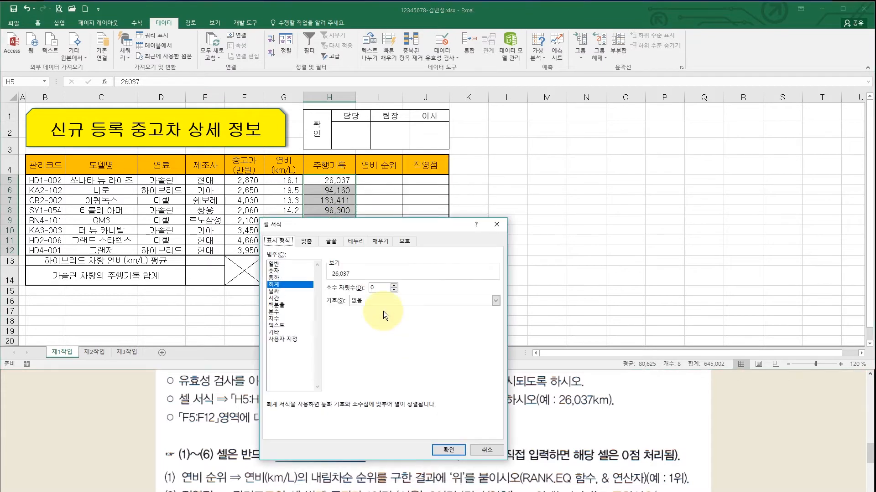
pyautogui.moveTo(373, 227); pyautogui.dragTo(587, 105)
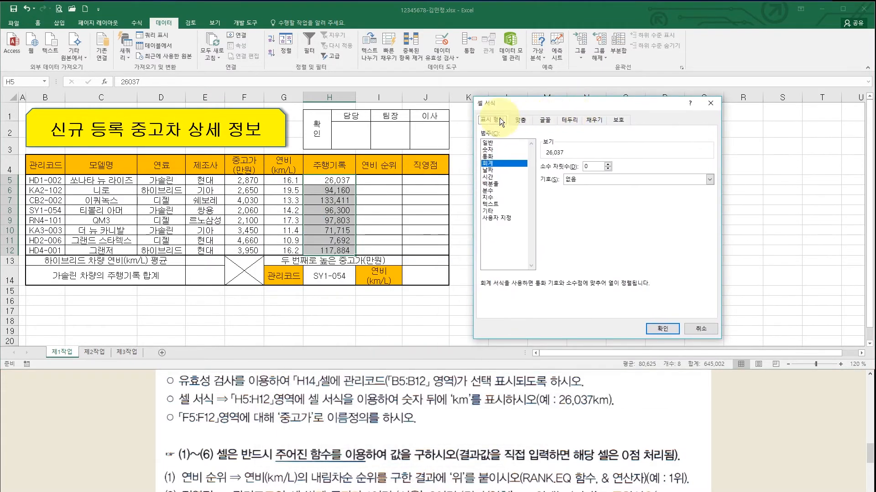
pyautogui.click(499, 218)
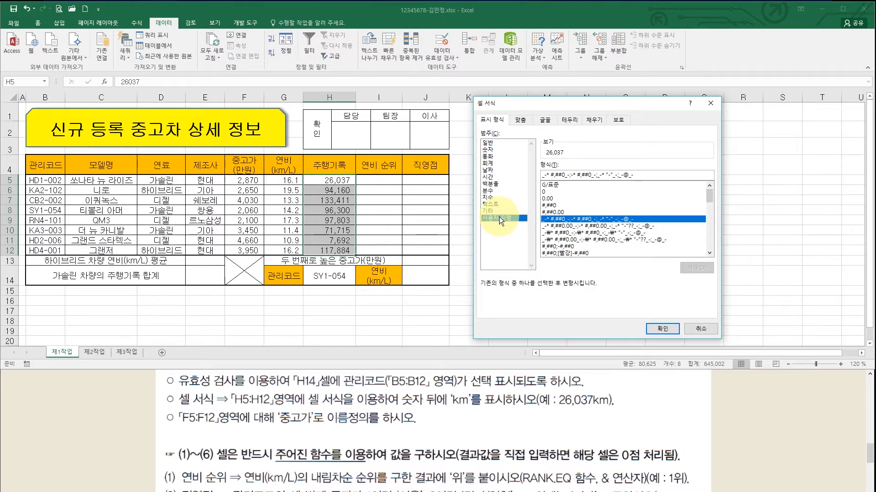
pyautogui.click(552, 206)
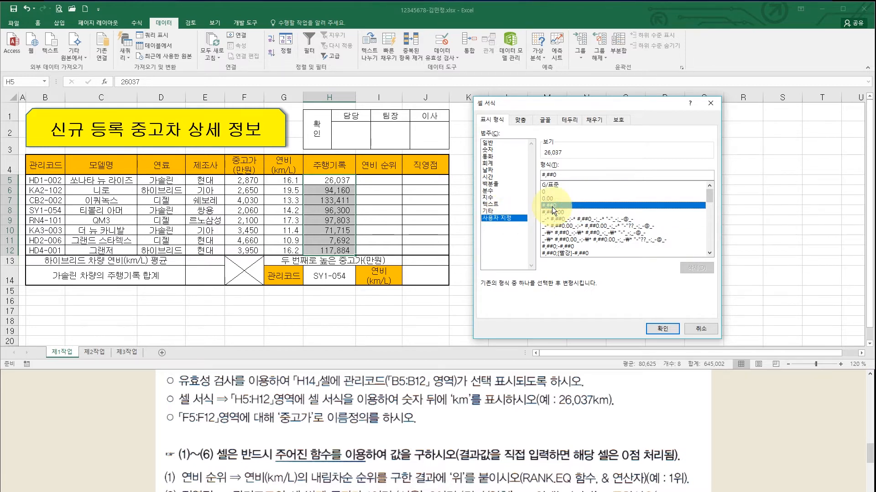
pyautogui.click(564, 175)
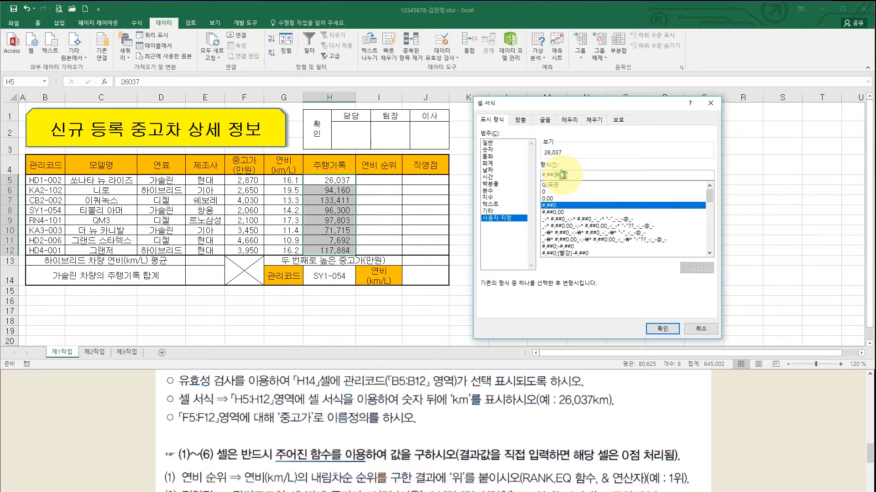
pyautogui.write('"')
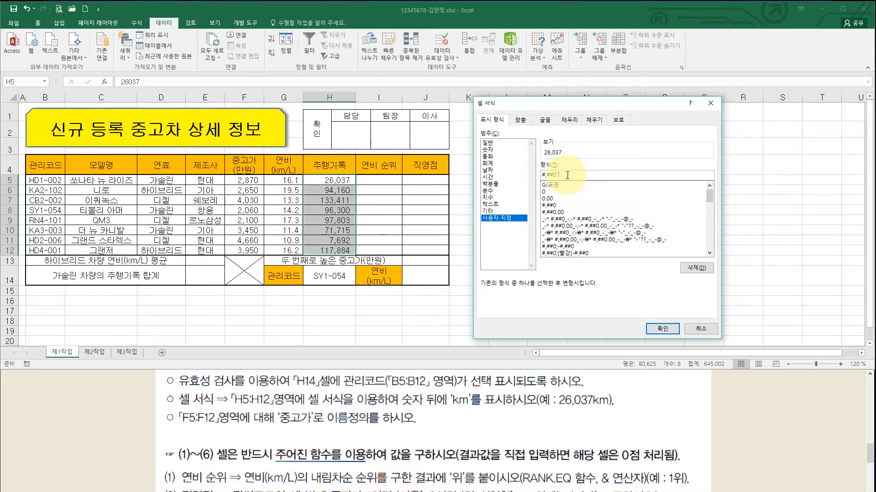
pyautogui.write('km')
pyautogui.click(656, 328)
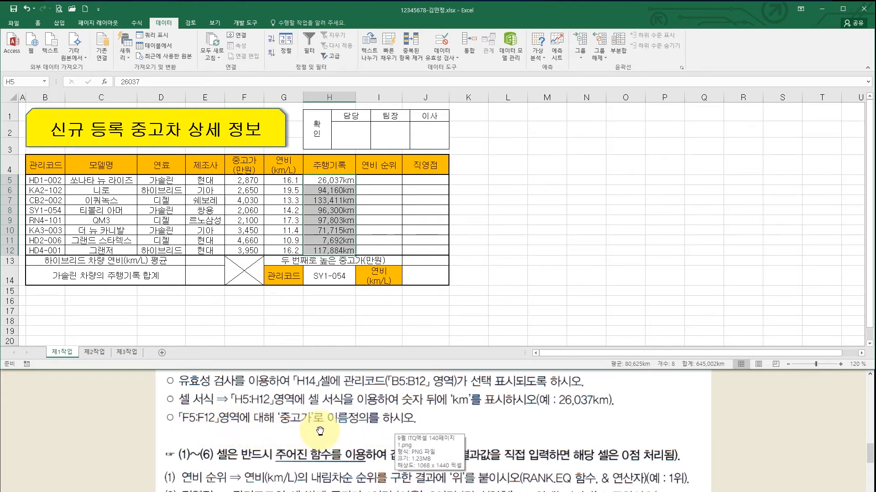
# - Name the range F5:F12 중고가 through the Name Box
pyautogui.moveTo(246, 181); pyautogui.dragTo(251, 252)
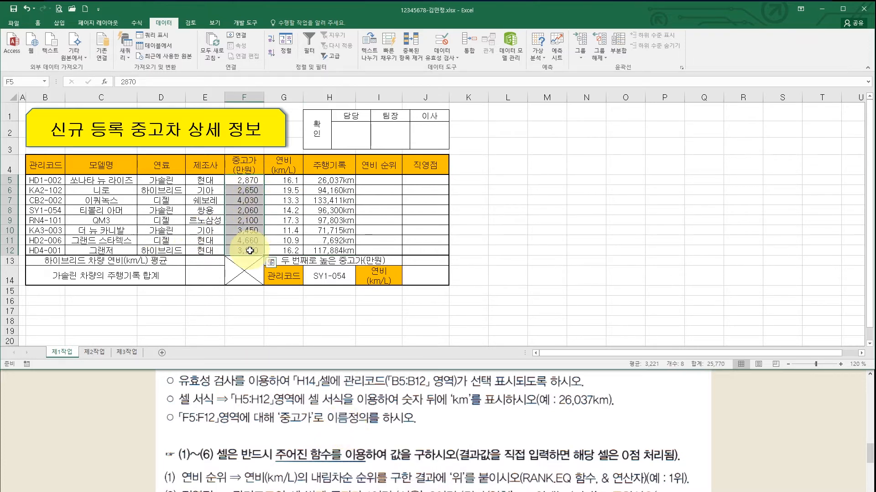
pyautogui.click(20, 82)
pyautogui.write('w')
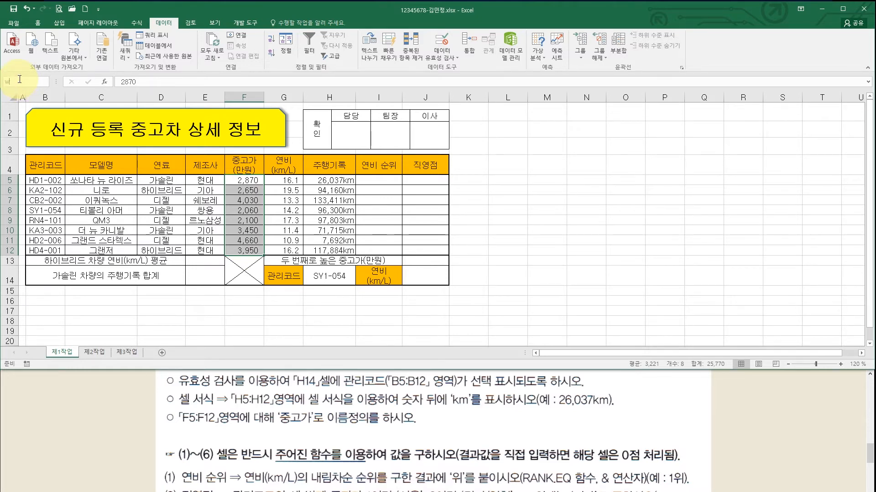
pyautogui.write('중고가')
pyautogui.press('Return')
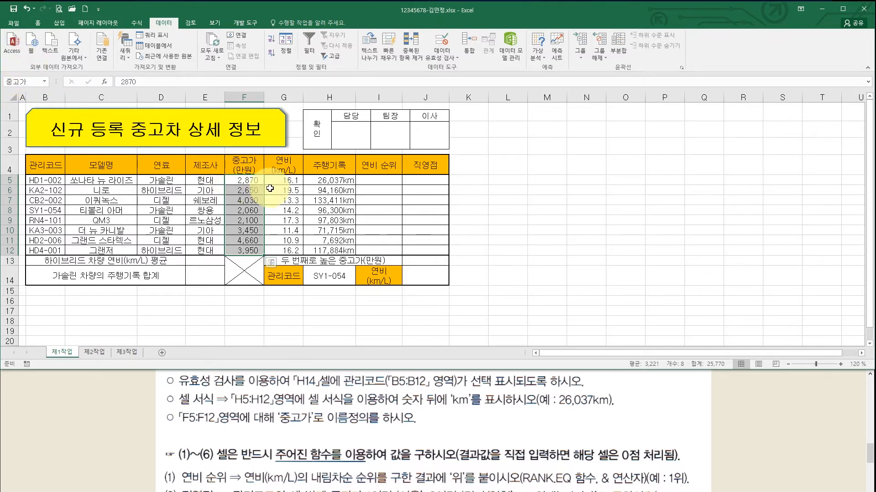
pyautogui.click(284, 180)
pyautogui.moveTo(241, 180); pyautogui.dragTo(242, 251)
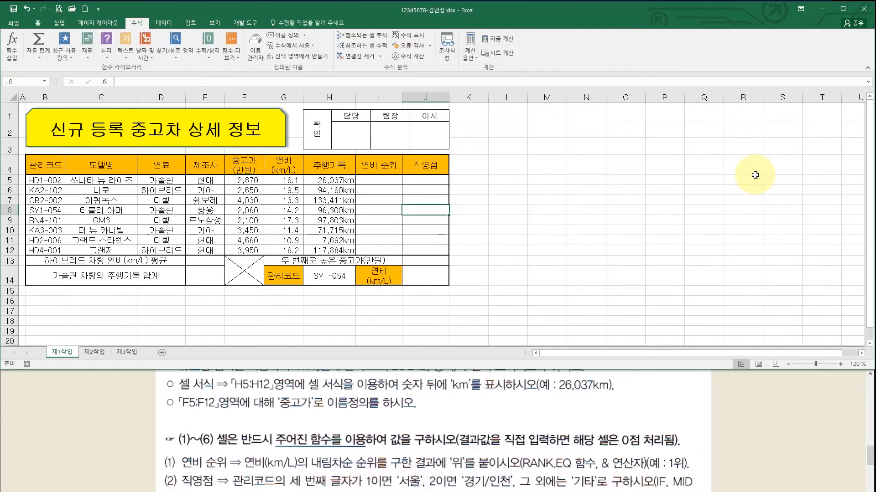
pyautogui.click(527, 411)
pyautogui.scroll(-3, 511, 401)
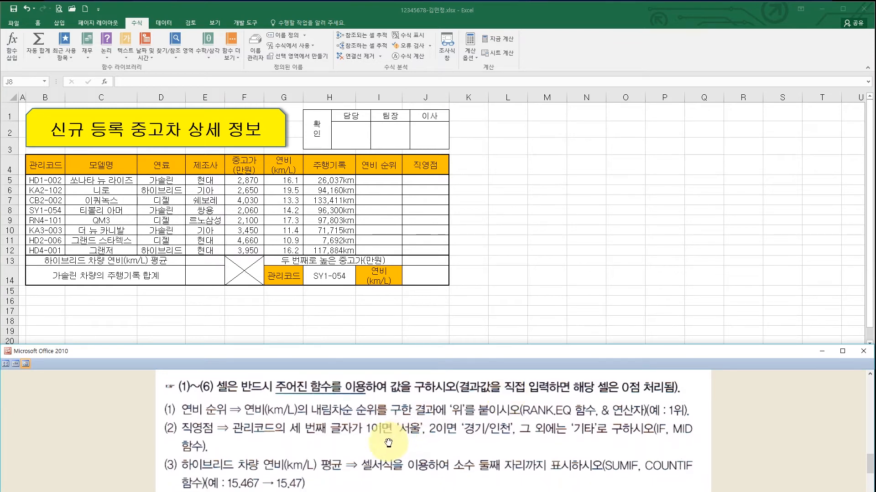
pyautogui.scroll(-1, 378, 452)
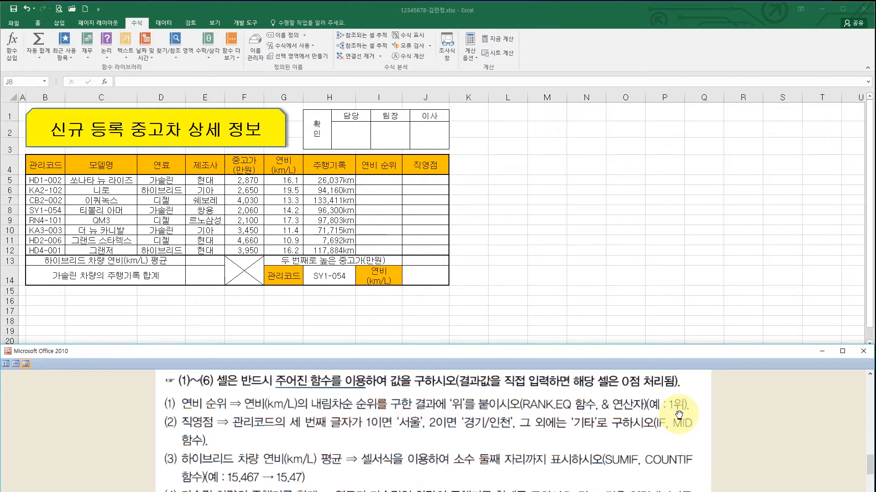
pyautogui.click(384, 180)
pyautogui.click(385, 179)
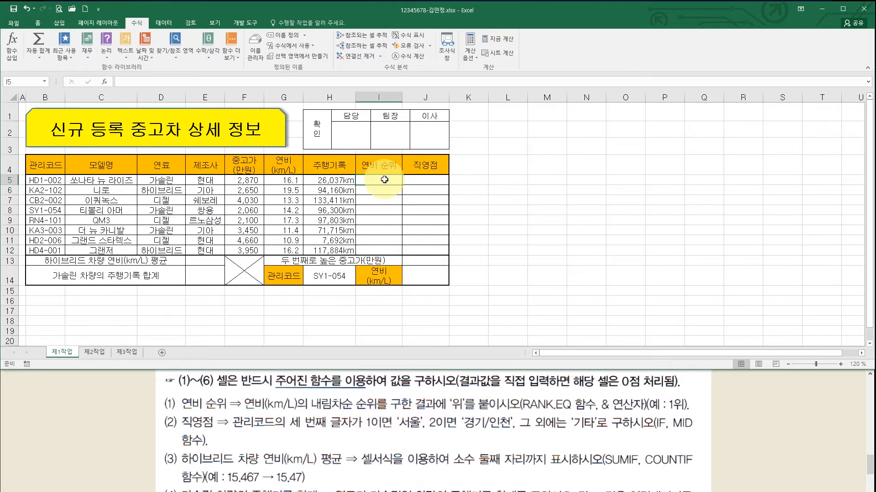
# - Start =RANK.EQ in I5 with Number G5 and Ref G5:G12
pyautogui.write('=')
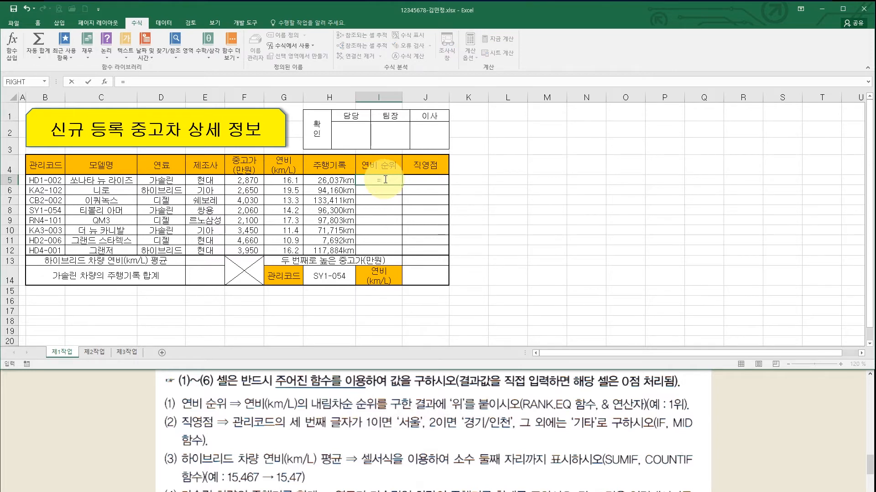
pyautogui.write('ra')
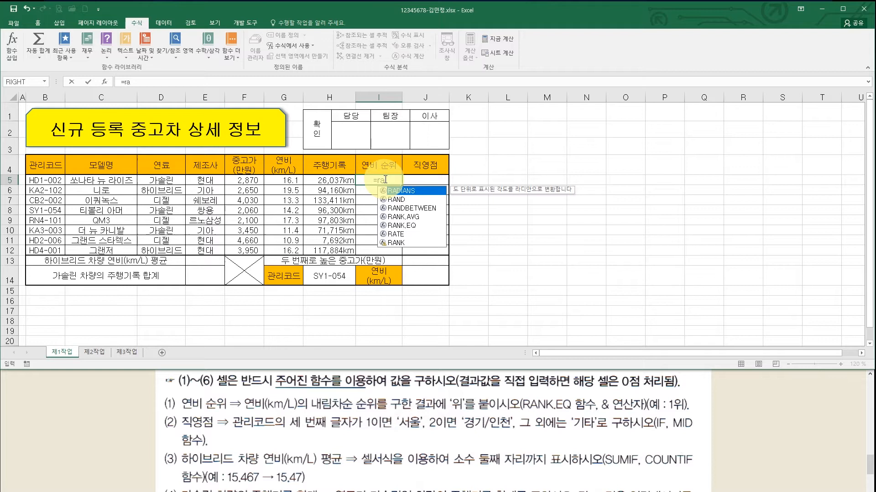
pyautogui.doubleClick(409, 226)
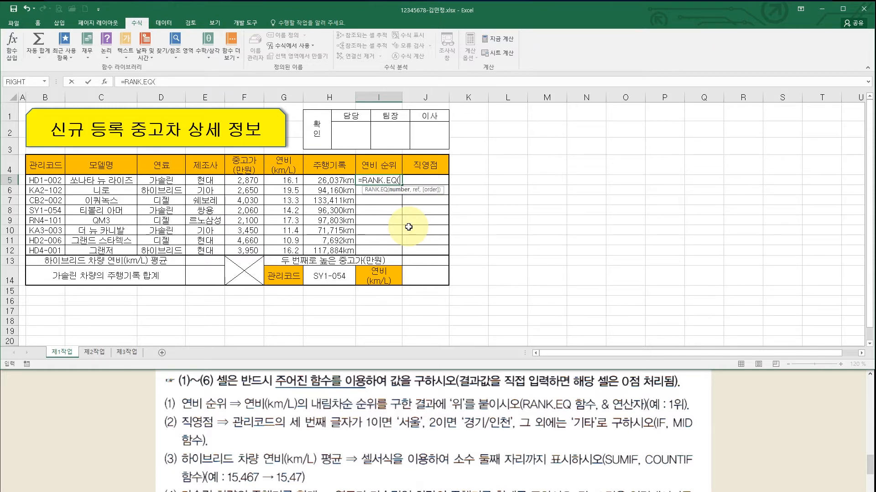
pyautogui.hotkey('ctrl', 'a')
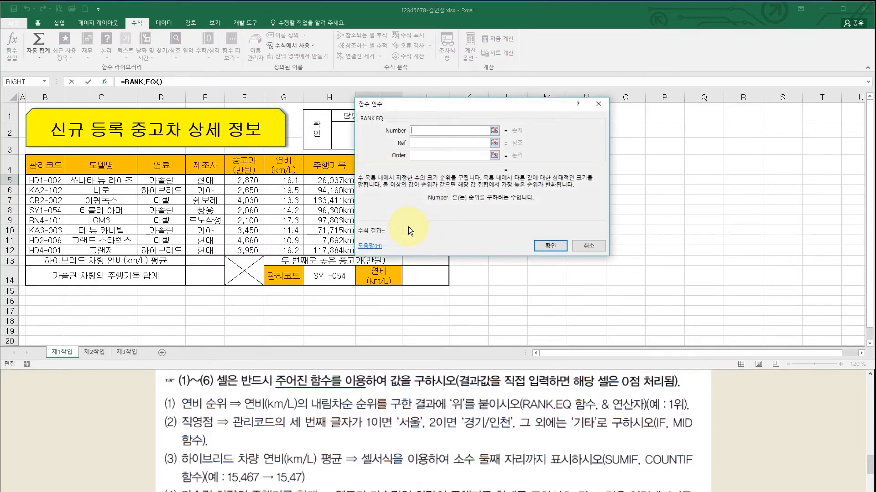
pyautogui.moveTo(408, 106); pyautogui.dragTo(518, 127)
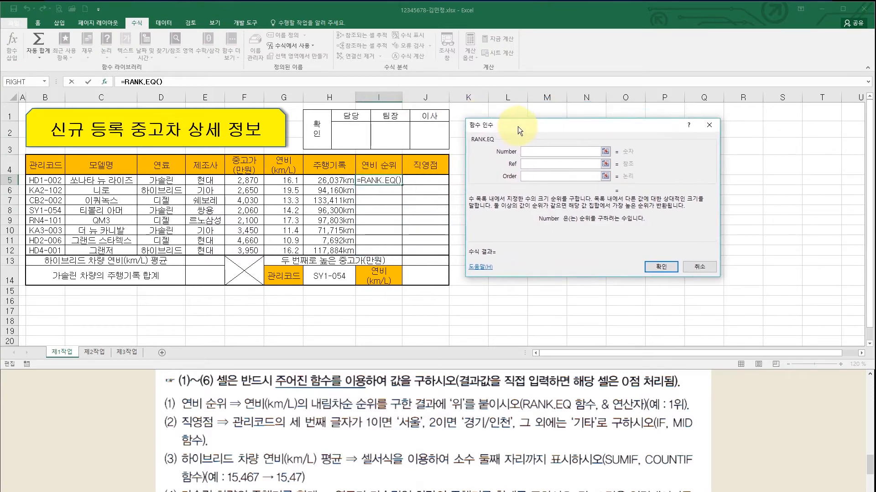
pyautogui.click(527, 151)
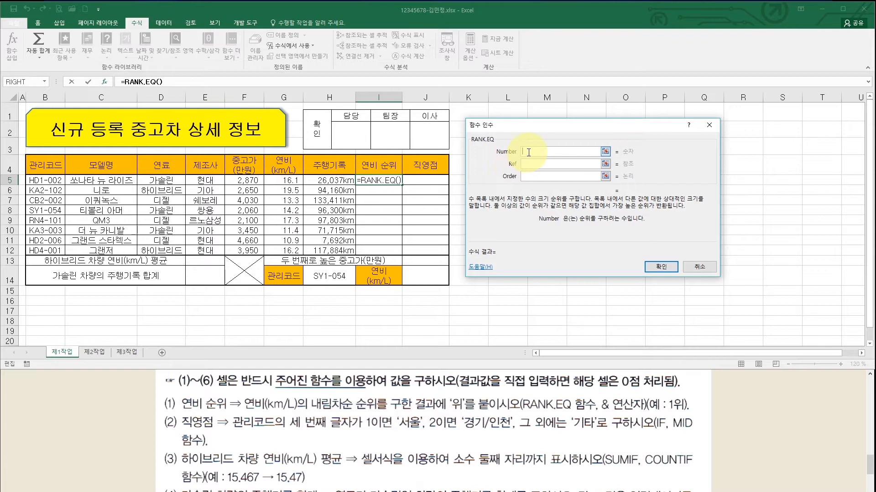
pyautogui.click(287, 181)
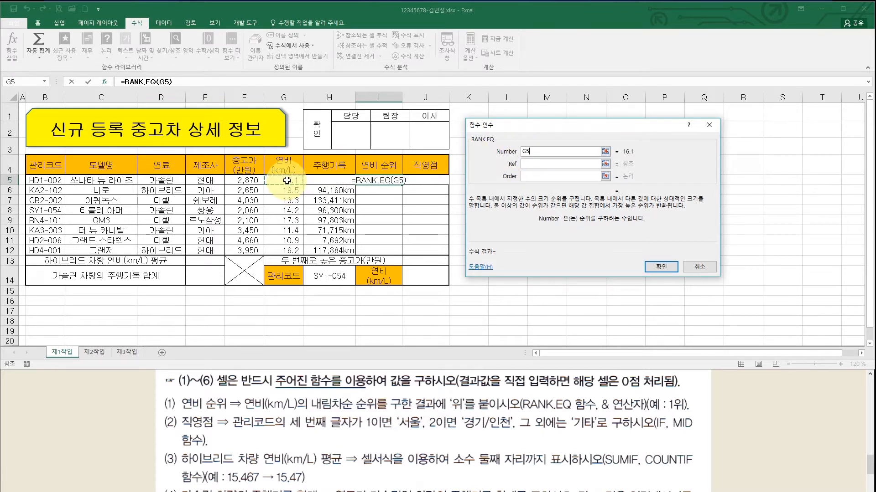
pyautogui.click(536, 164)
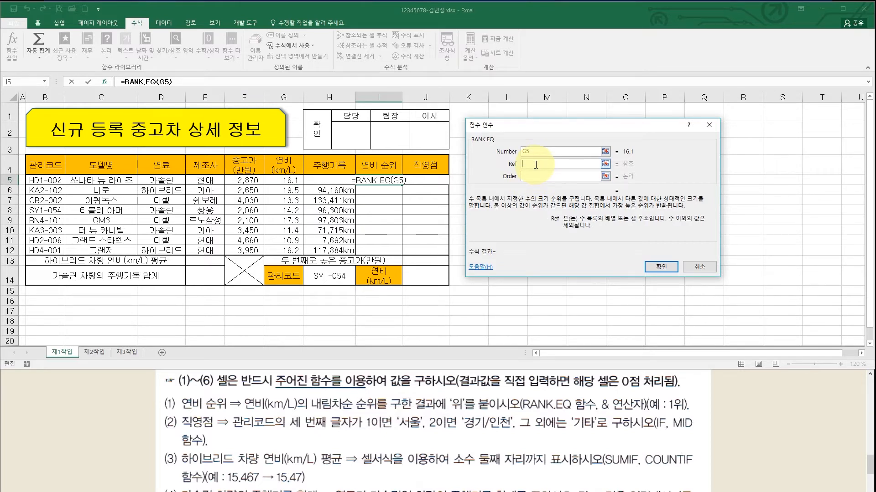
pyautogui.moveTo(288, 181); pyautogui.dragTo(295, 252)
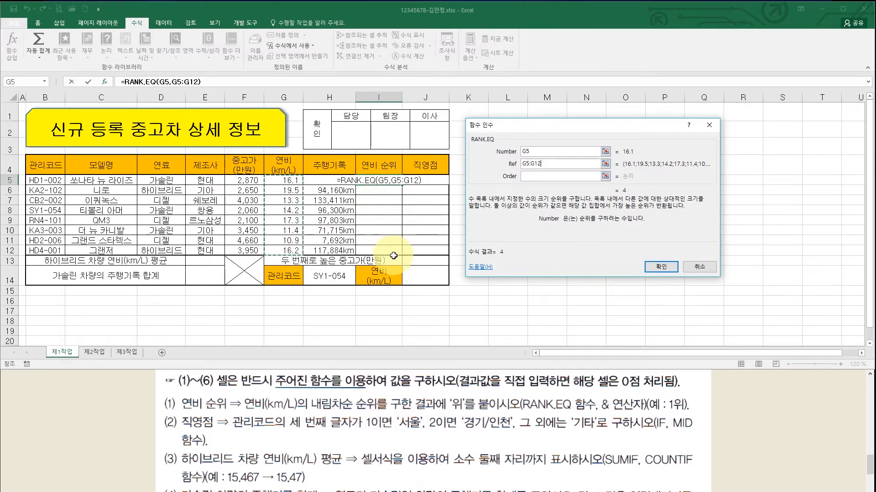
# - Make the reference $G$5:$G$12 absolute and confirm, so I5 shows 4
pyautogui.click(532, 164)
pyautogui.doubleClick(532, 164)
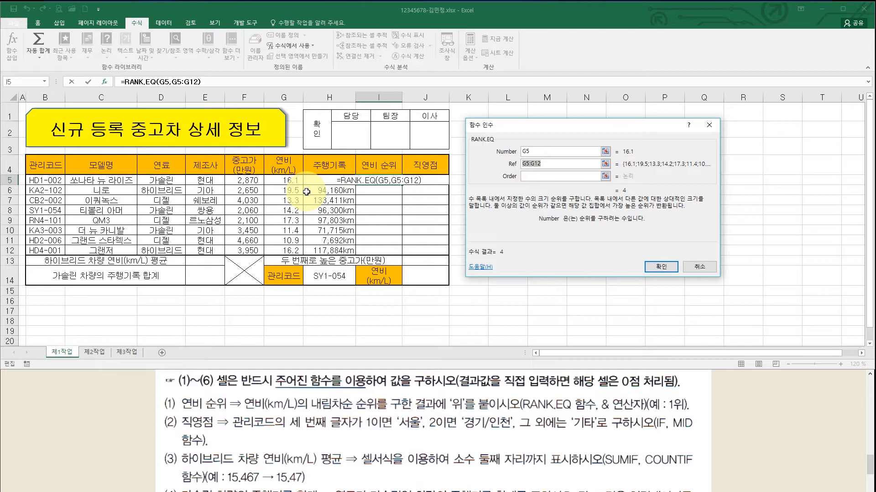
pyautogui.press('F4')
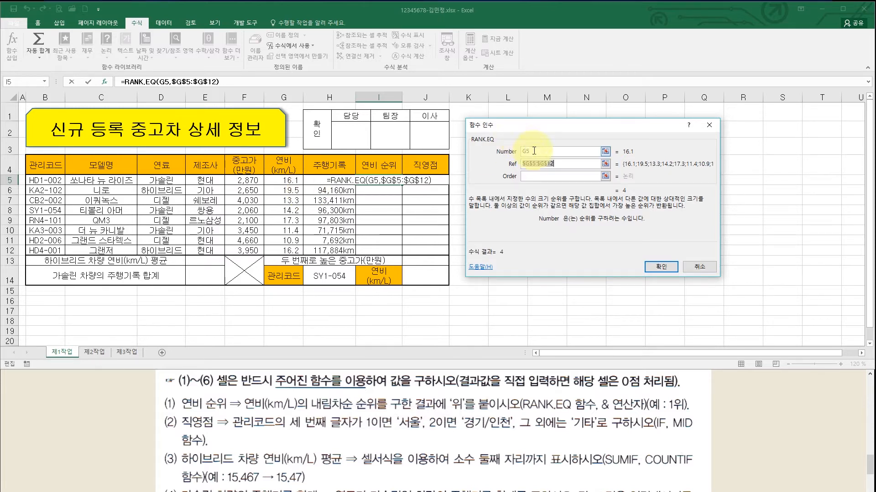
pyautogui.click(555, 165)
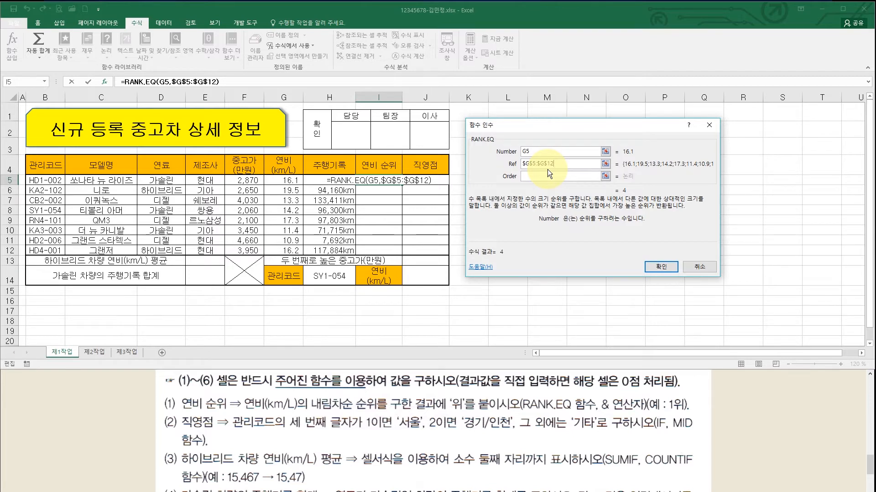
pyautogui.click(543, 177)
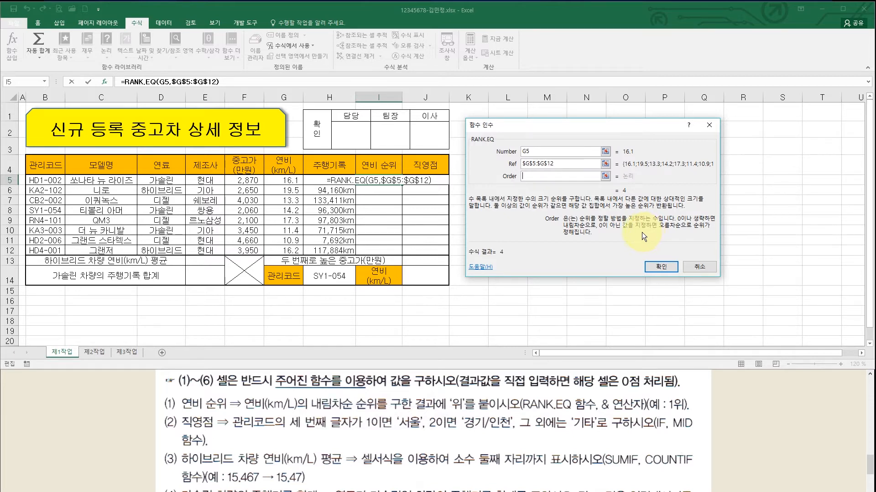
pyautogui.click(660, 266)
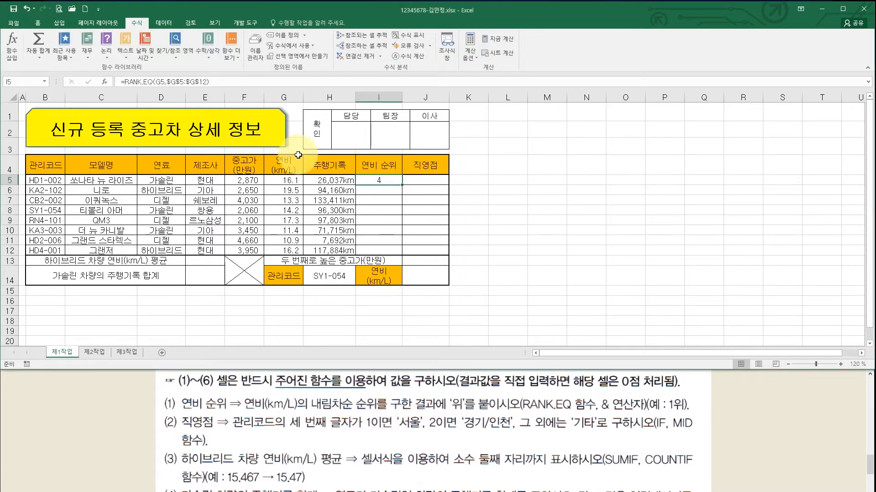
# - Append &"위" to I5's RANK.EQ formula so it shows 4위
pyautogui.click(229, 81)
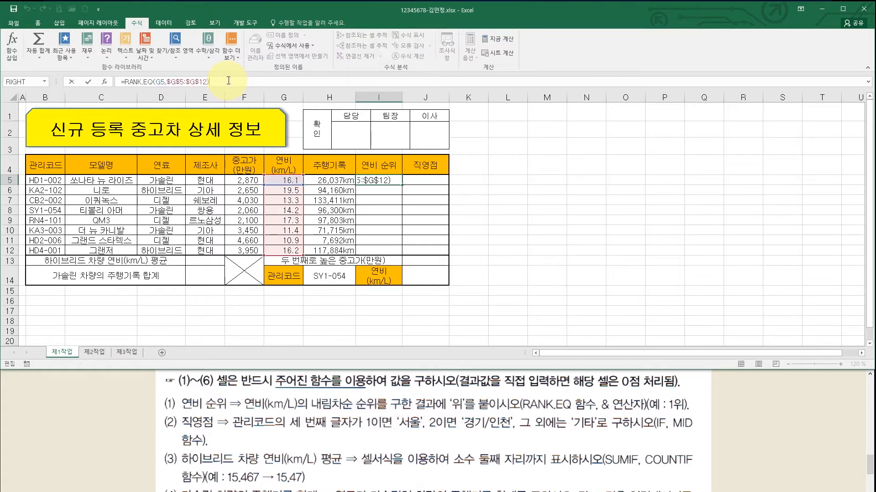
pyautogui.write('&')
pyautogui.write('"d')
pyautogui.write('위')
pyautogui.write('"')
pyautogui.press('Return')
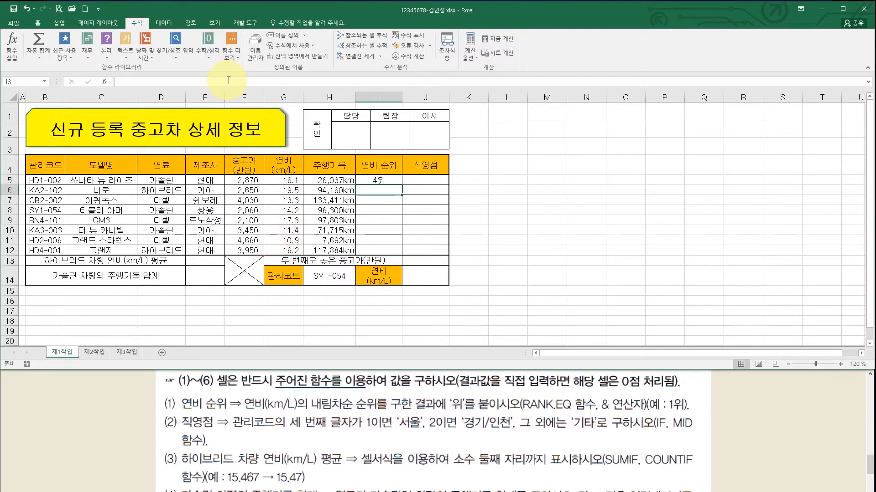
# - Fill I5 down to I12 using 서식 없이 채우기
pyautogui.click(394, 180)
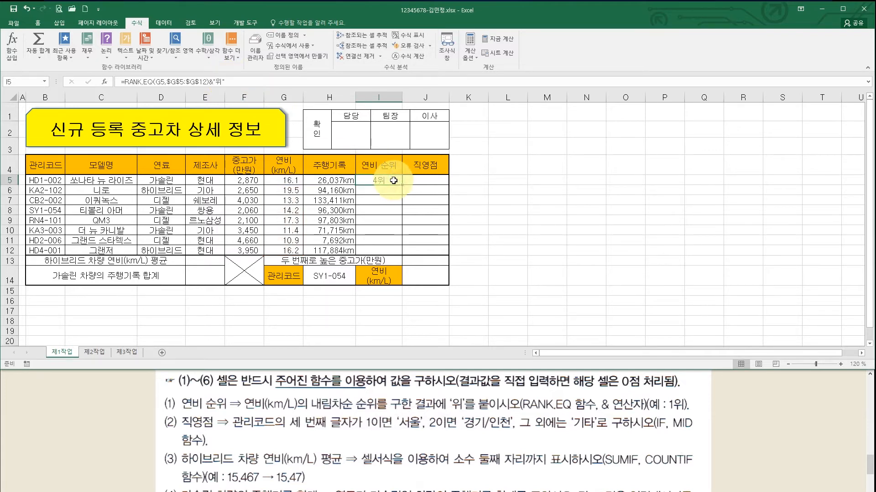
pyautogui.moveTo(403, 186); pyautogui.dragTo(400, 253)
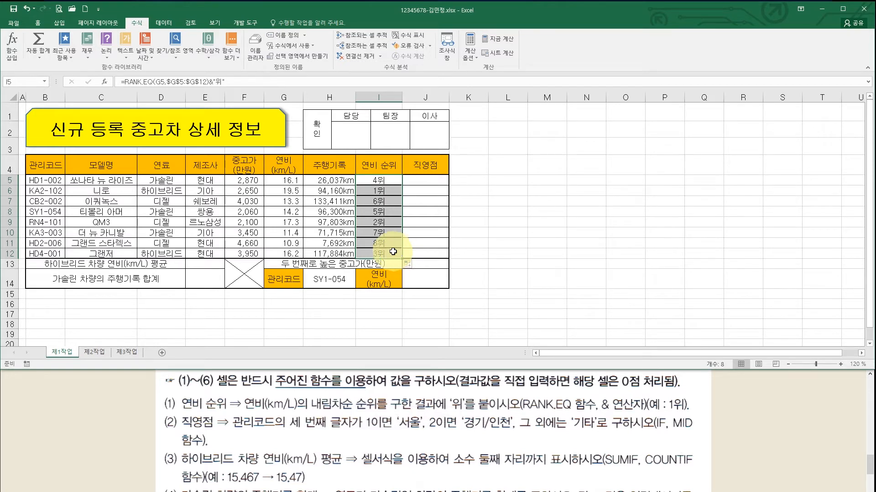
pyautogui.click(414, 267)
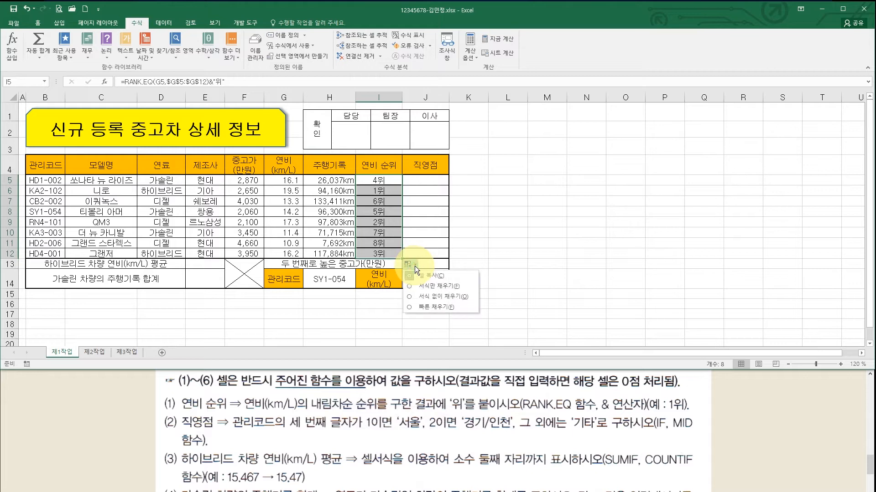
pyautogui.click(414, 297)
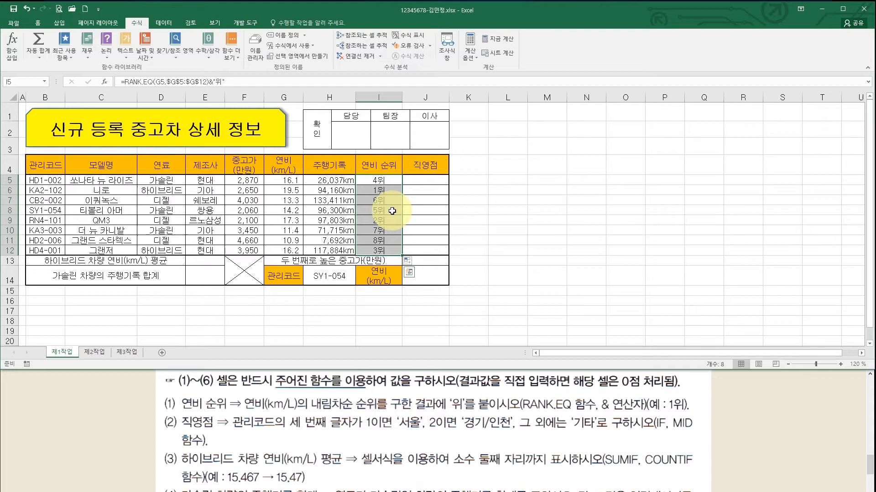
# - Select J5 and scroll the instructions document below the sheet
pyautogui.click(428, 180)
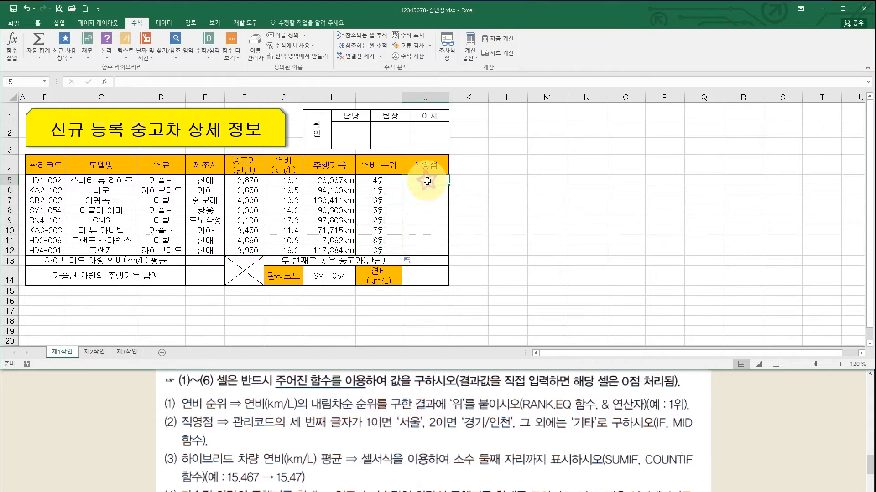
pyautogui.click(410, 421)
pyautogui.scroll(-1, 416, 433)
# - Scroll the instructions up to item (2) and return to cell J5
pyautogui.moveTo(416, 433); pyautogui.dragTo(419, 403)
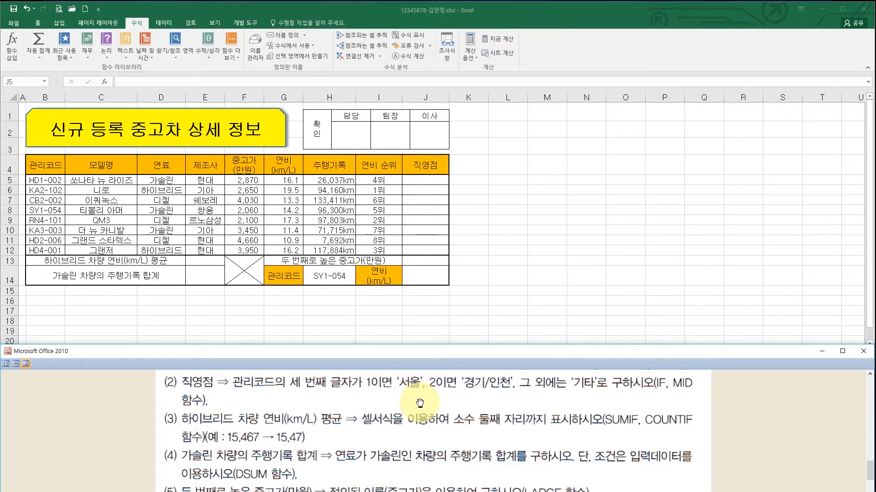
pyautogui.click(422, 181)
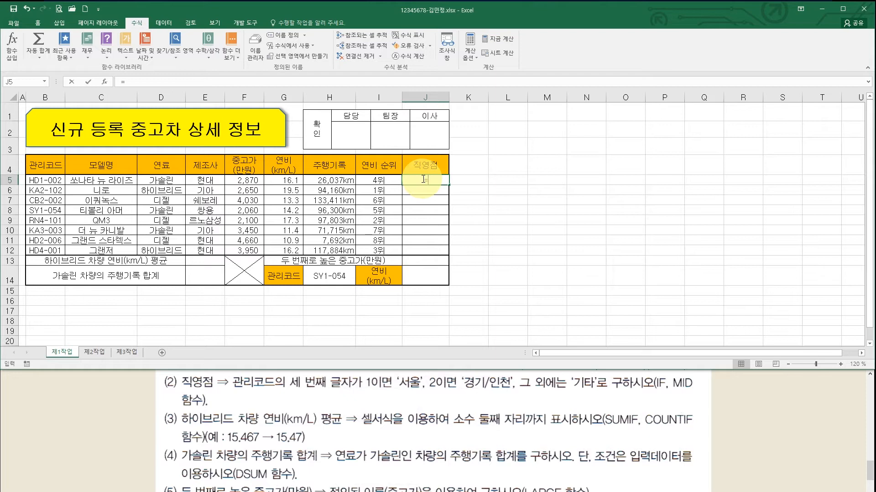
# - Enter =IF in J5 and bring up the IF Function Arguments dialog beside the table
pyautogui.write('=')
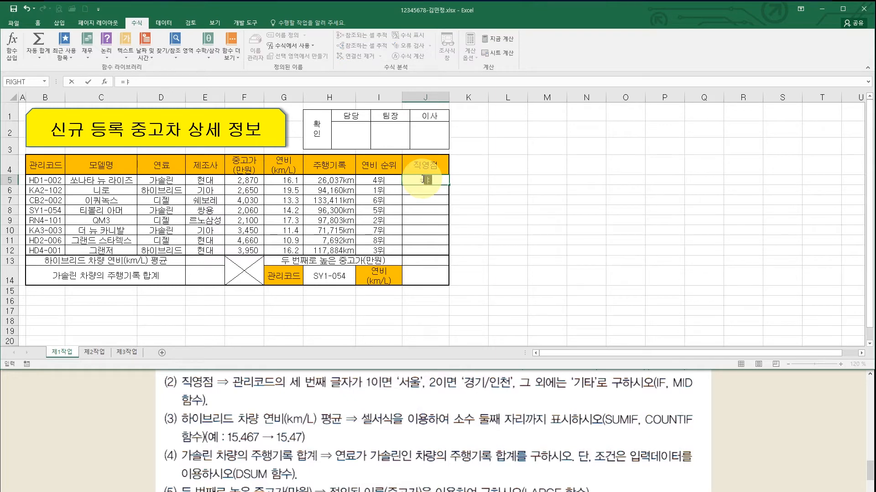
pyautogui.write('if')
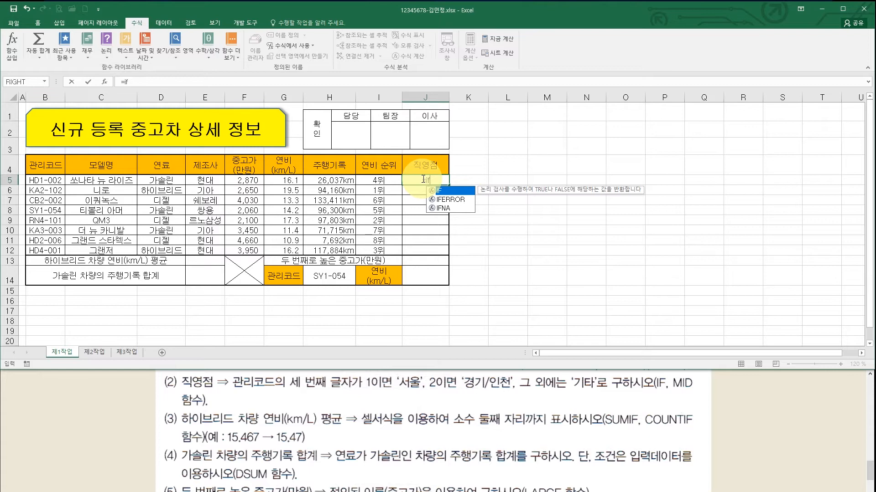
pyautogui.hotkey('ctrl', 'a')
pyautogui.moveTo(449, 128); pyautogui.dragTo(507, 116)
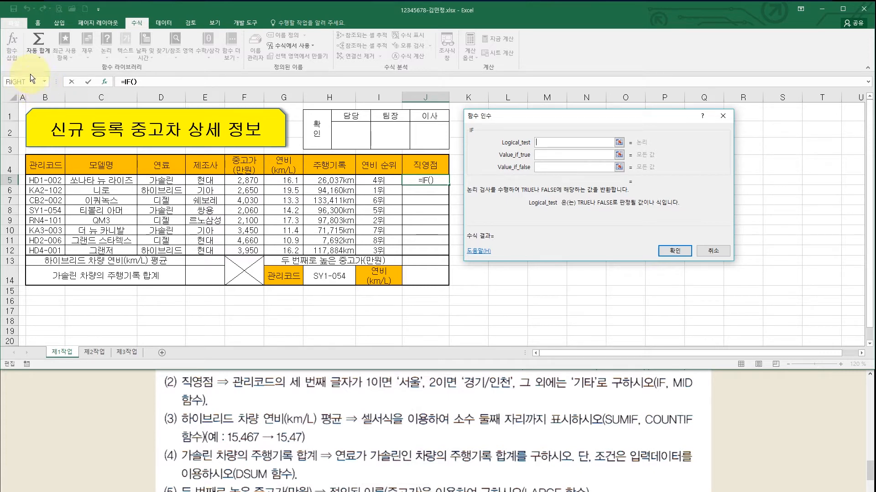
# - Nest MID(B5,3,1) as the IF condition, then return to IF's arguments
pyautogui.click(45, 82)
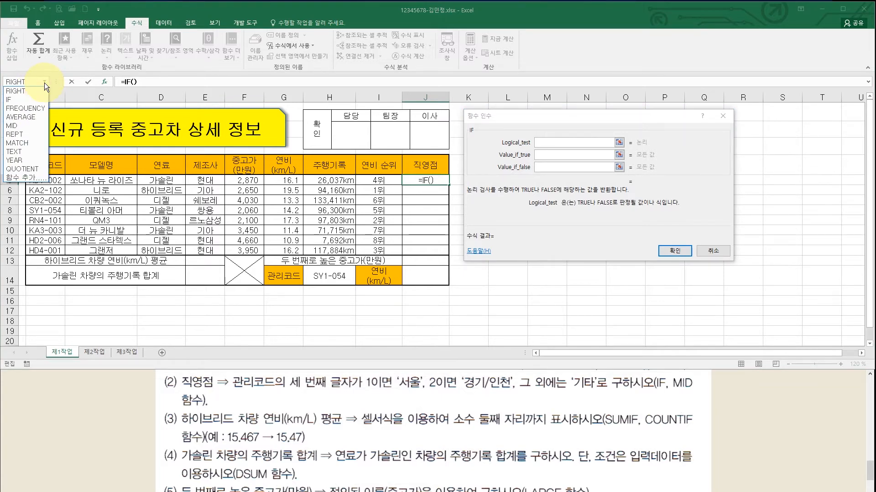
pyautogui.click(31, 125)
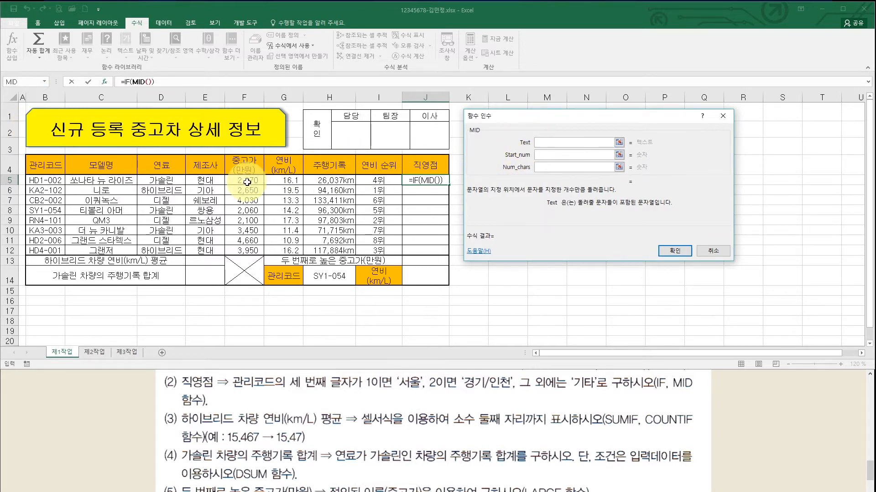
pyautogui.click(54, 179)
pyautogui.click(551, 155)
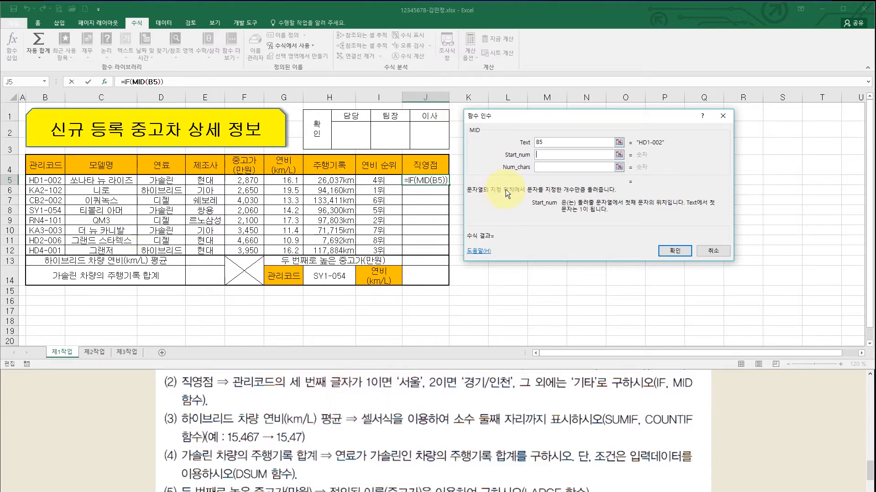
pyautogui.write('3')
pyautogui.click(545, 166)
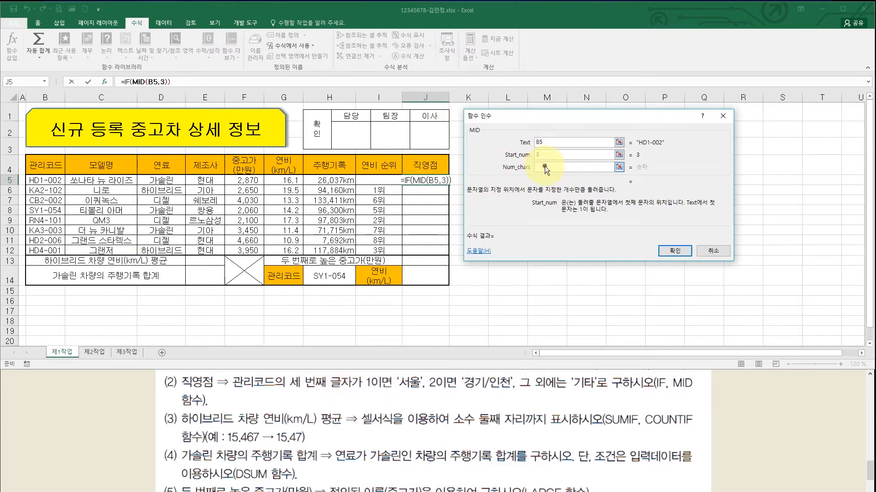
pyautogui.write('1')
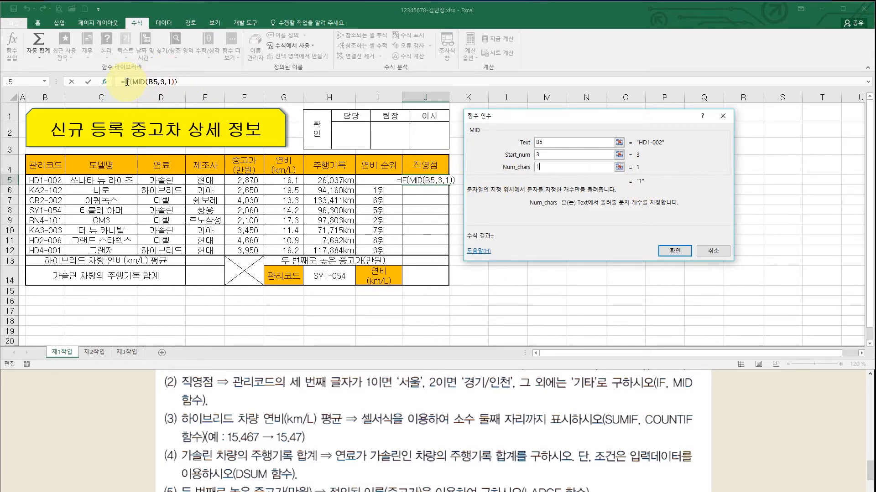
pyautogui.click(127, 82)
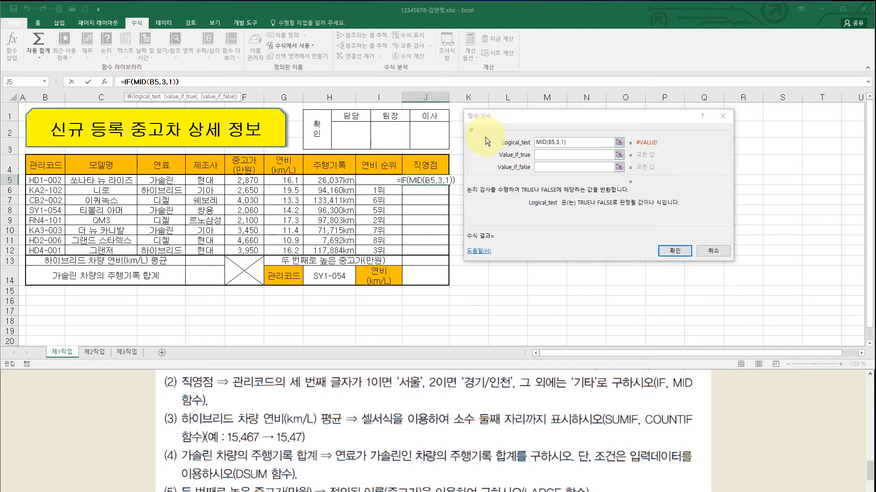
# - Complete the IF condition as MID(B5,3,1)="1"
pyautogui.click(582, 142)
pyautogui.click(582, 143)
pyautogui.moveTo(582, 144); pyautogui.dragTo(553, 145)
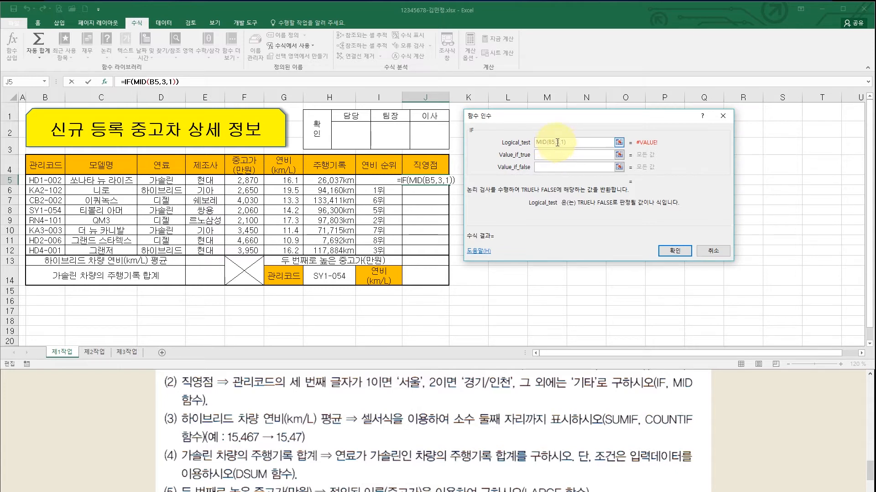
pyautogui.click(572, 142)
pyautogui.write('="1"')
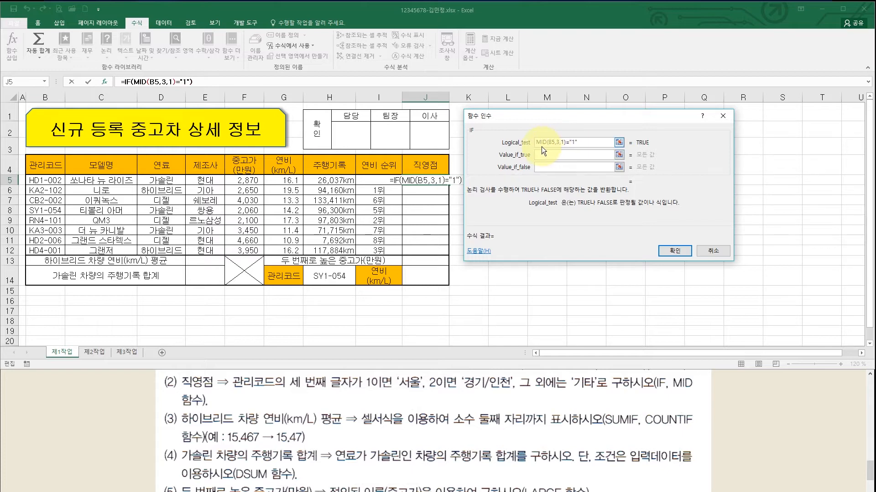
pyautogui.click(552, 143)
# - Set the true value to 서울 and nest a second IF as the false value
pyautogui.click(566, 155)
pyautogui.write('t')
pyautogui.press('BackSpace')
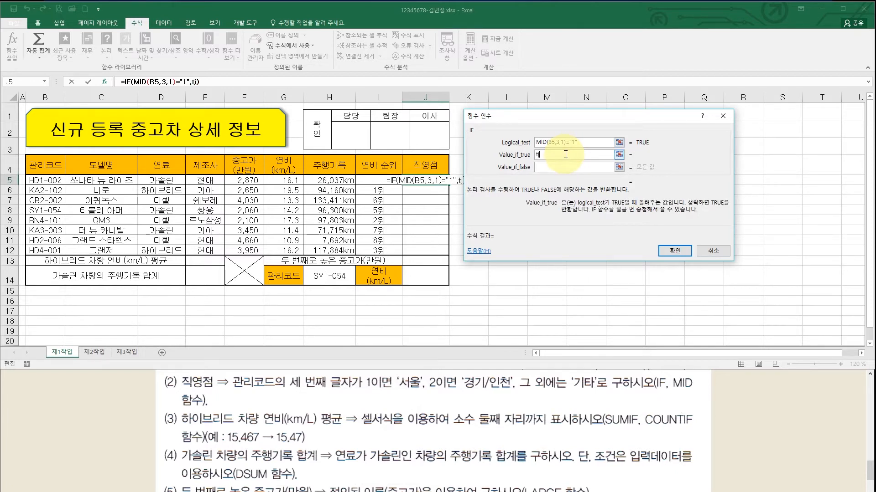
pyautogui.write('서울')
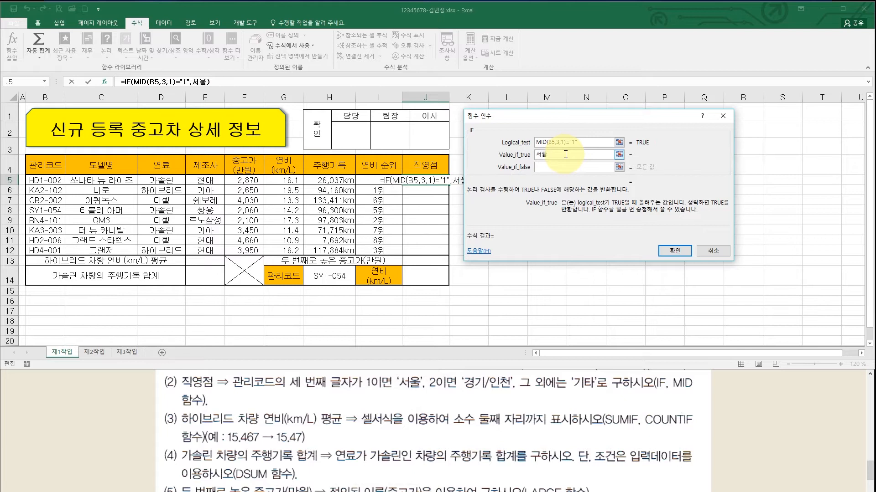
pyautogui.click(557, 166)
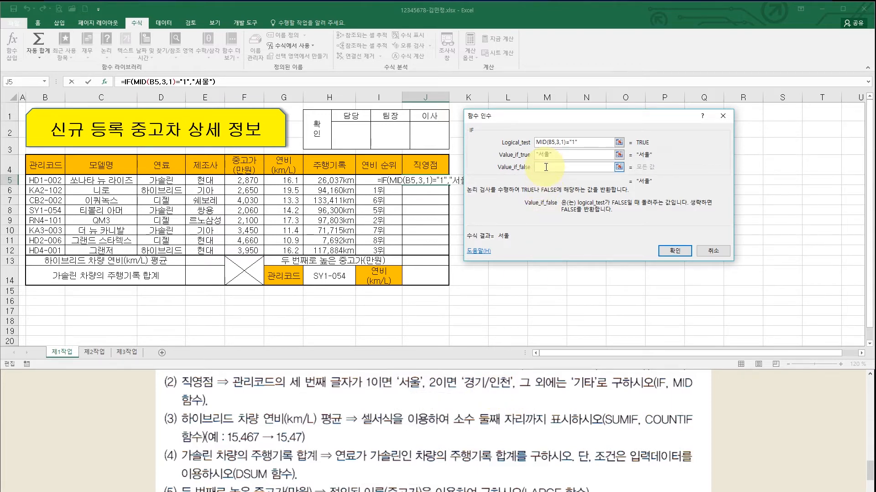
pyautogui.click(546, 167)
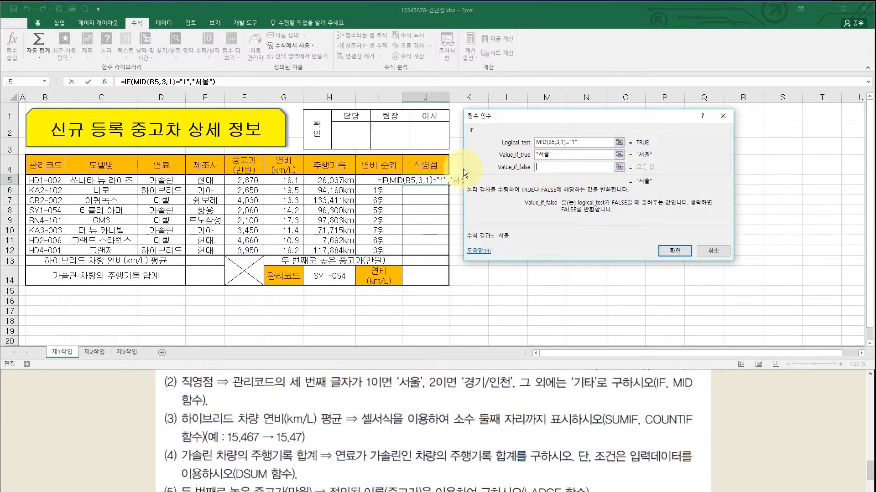
pyautogui.click(45, 82)
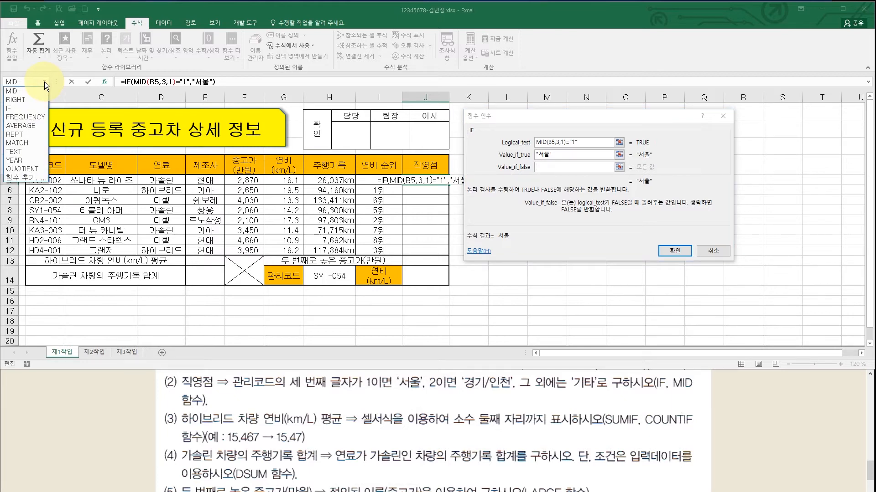
pyautogui.click(37, 108)
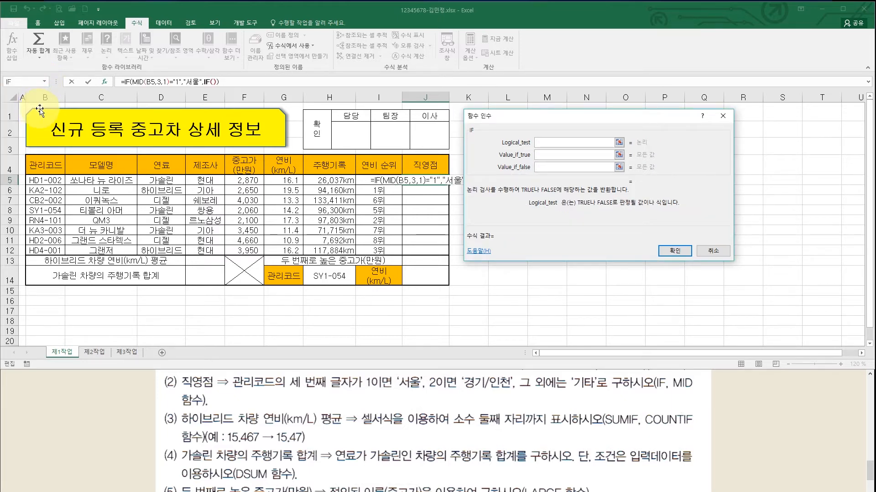
# - Use MID(B5,3,1) as the nested IF's condition
pyautogui.click(45, 82)
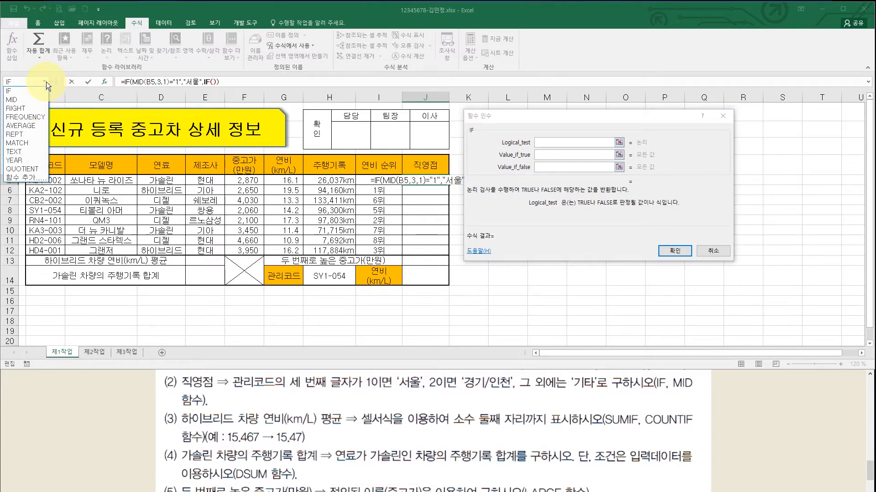
pyautogui.click(29, 100)
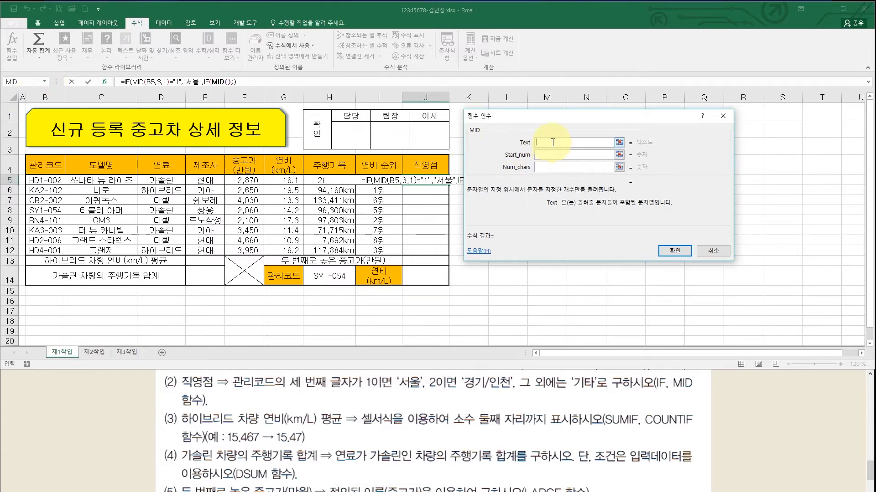
pyautogui.click(44, 180)
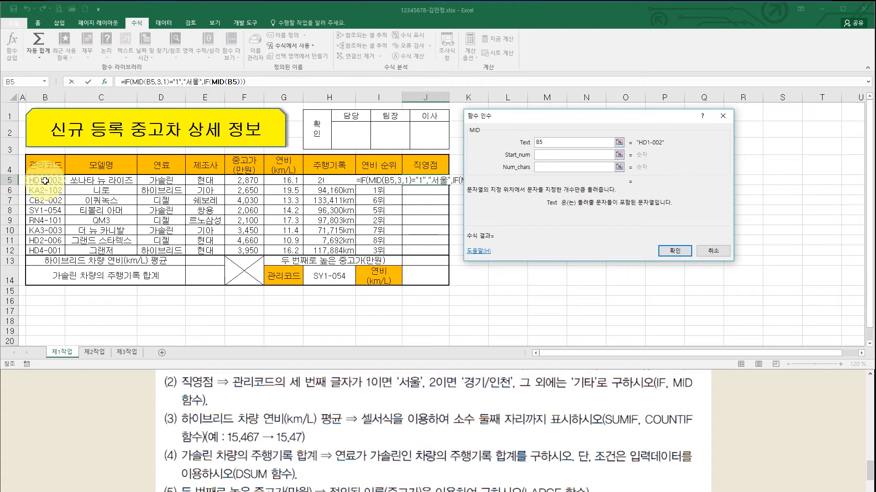
pyautogui.click(547, 155)
pyautogui.write('3')
pyautogui.press('Tab')
pyautogui.write('1')
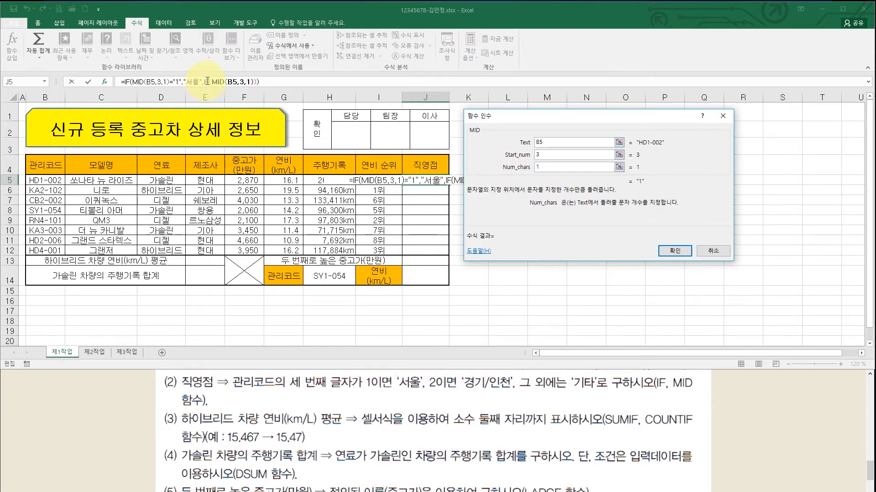
pyautogui.click(207, 82)
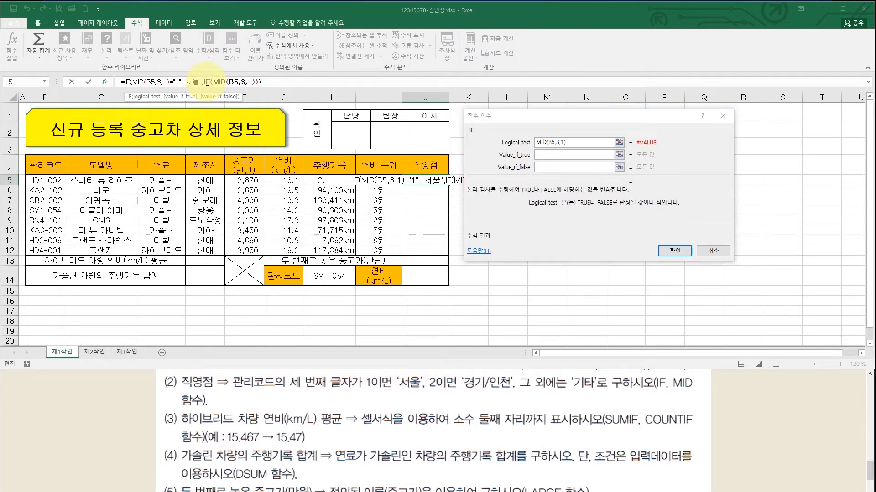
# - Add ="2" with values 경기/인천 and 기타, confirm, and copy J5 down to J12
pyautogui.click(578, 143)
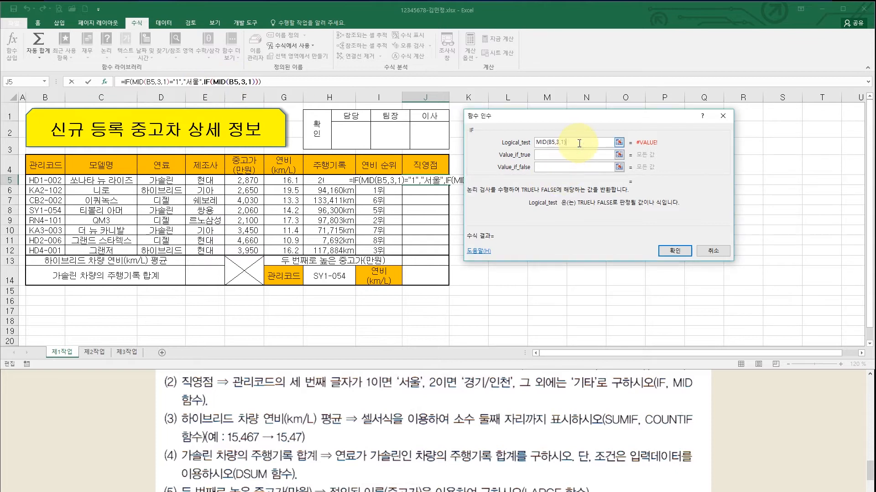
pyautogui.write('="')
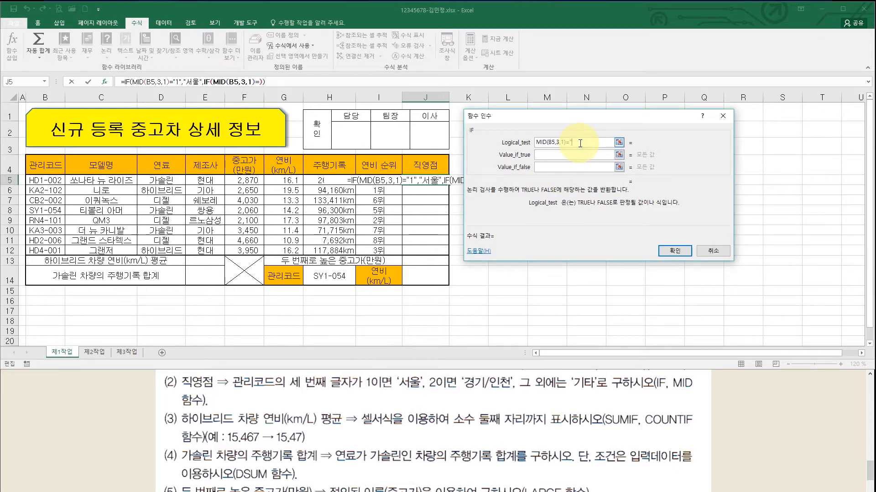
pyautogui.write('2"')
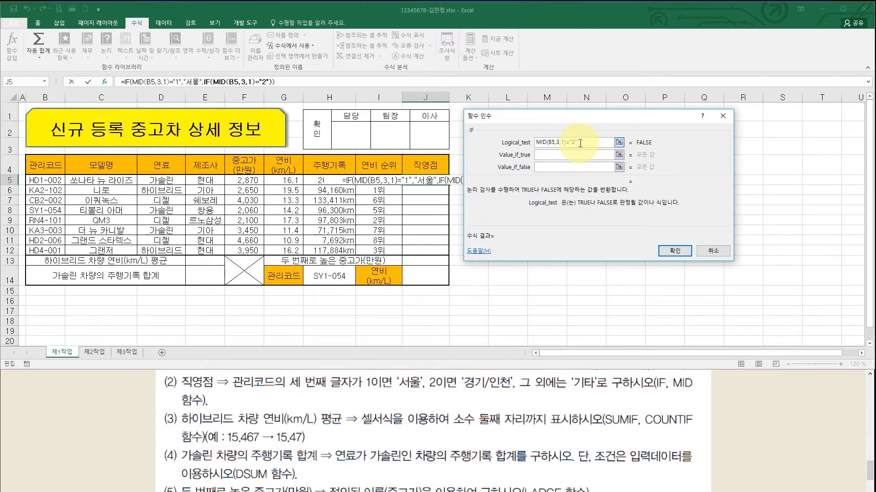
pyautogui.click(575, 157)
pyautogui.write('겨')
pyautogui.write('ㅇㄱ')
pyautogui.write('/인천')
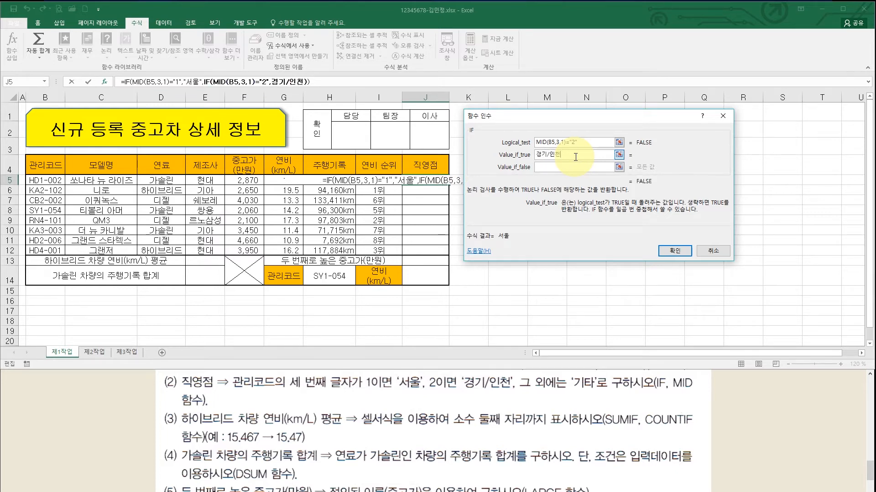
pyautogui.press('Tab')
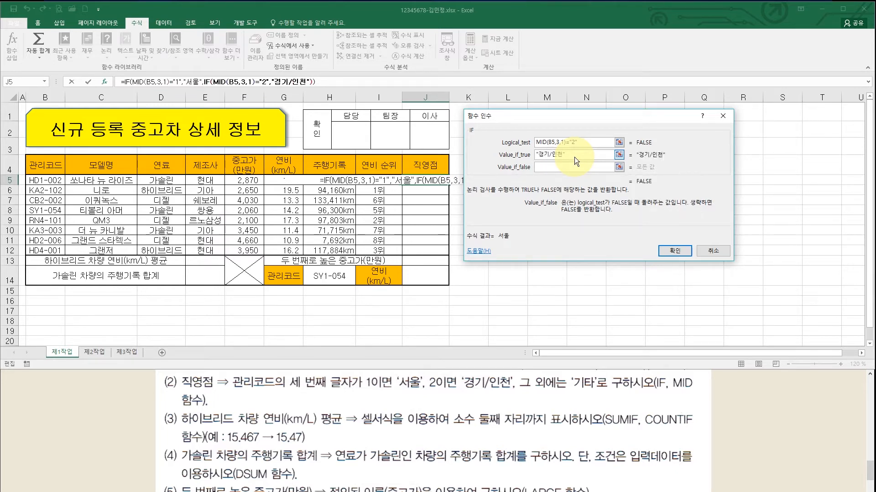
pyautogui.write('기타')
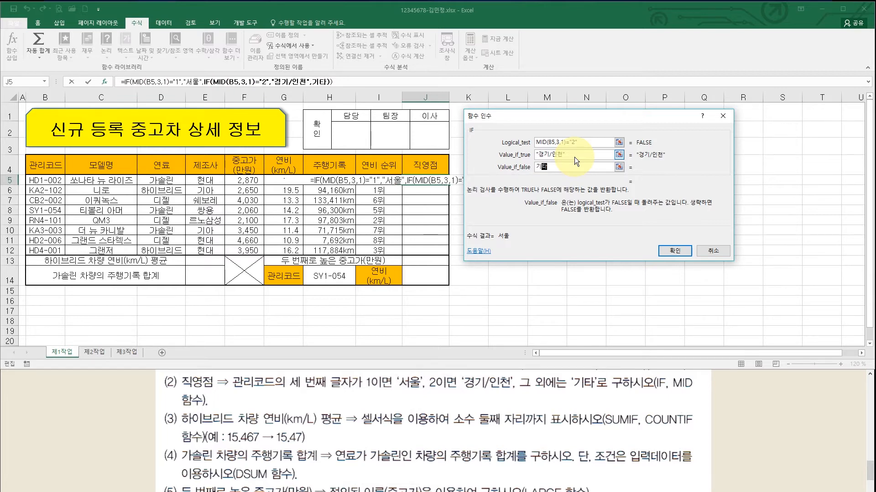
pyautogui.click(573, 157)
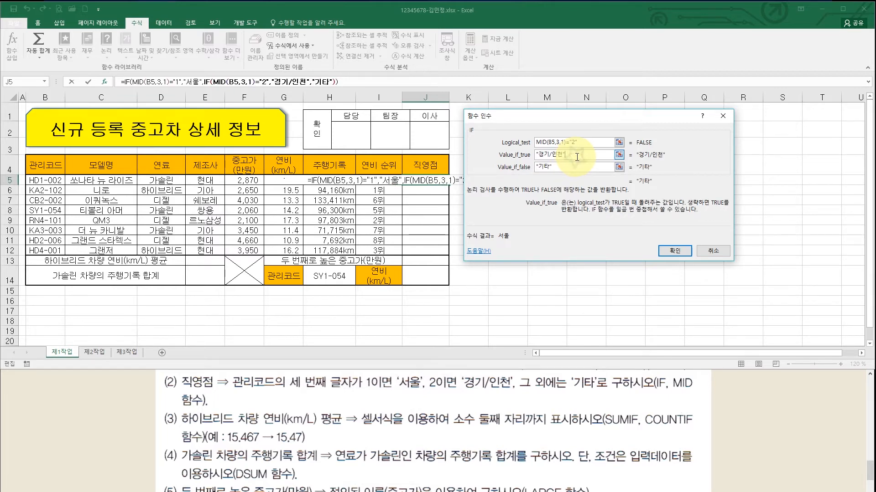
pyautogui.click(672, 252)
pyautogui.moveTo(449, 184); pyautogui.dragTo(450, 260)
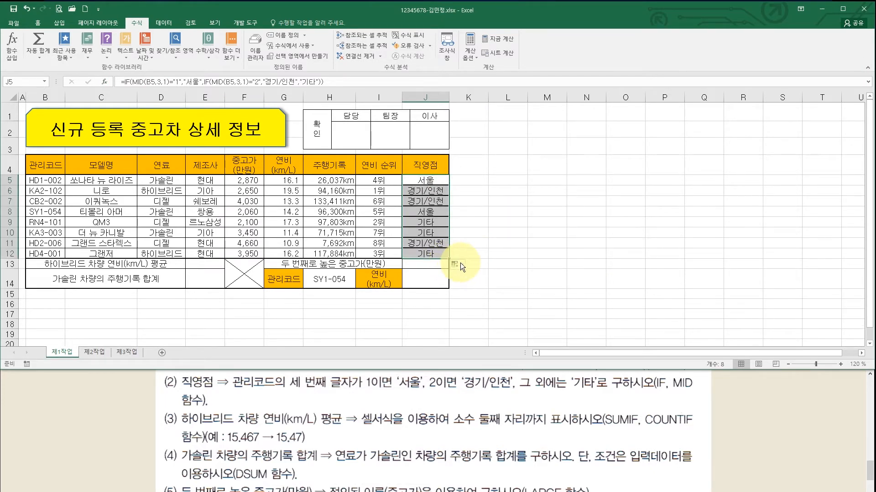
# - Set the copied J5:J12 직영점 formulas to 서식 없이 채우기 so the table borders and centring stay intact
pyautogui.click(460, 263)
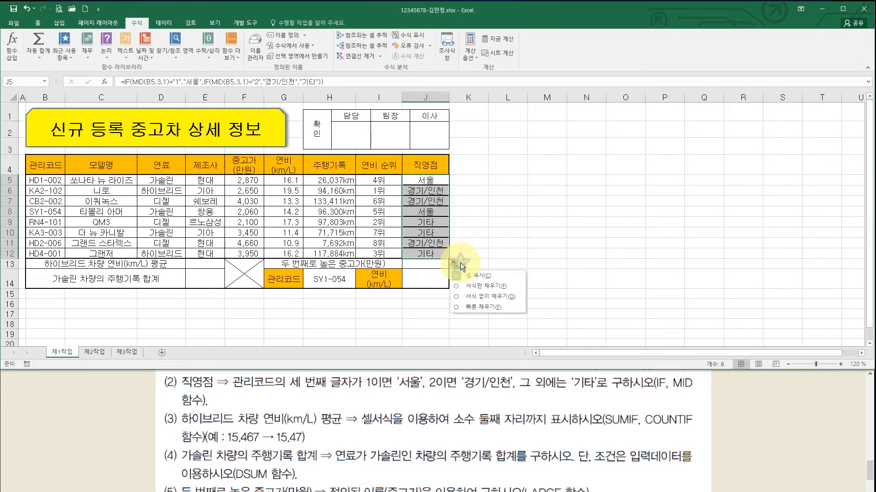
pyautogui.click(469, 297)
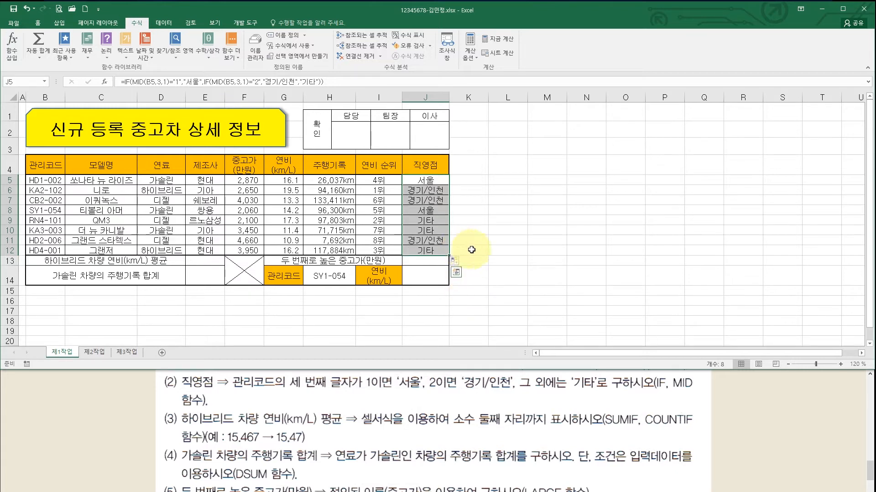
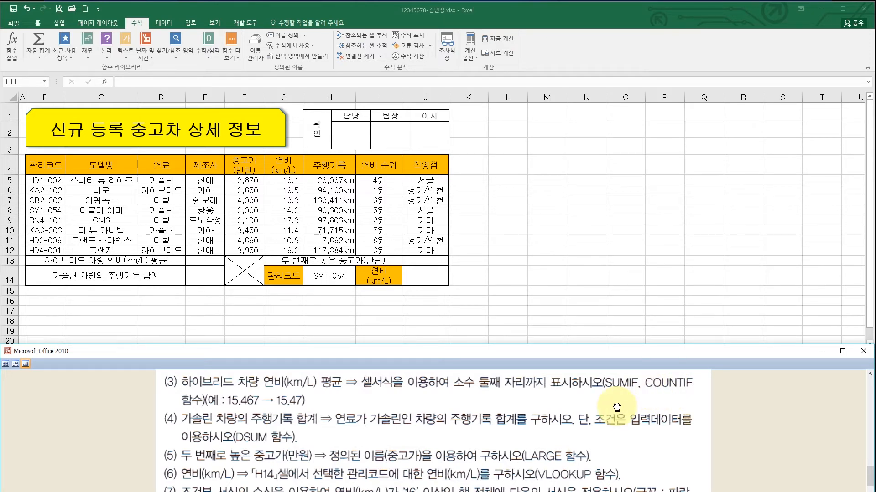
# - Check the hybrid rows' 연비 values, such as 19.5 and 16.2, and select E13
pyautogui.click(205, 262)
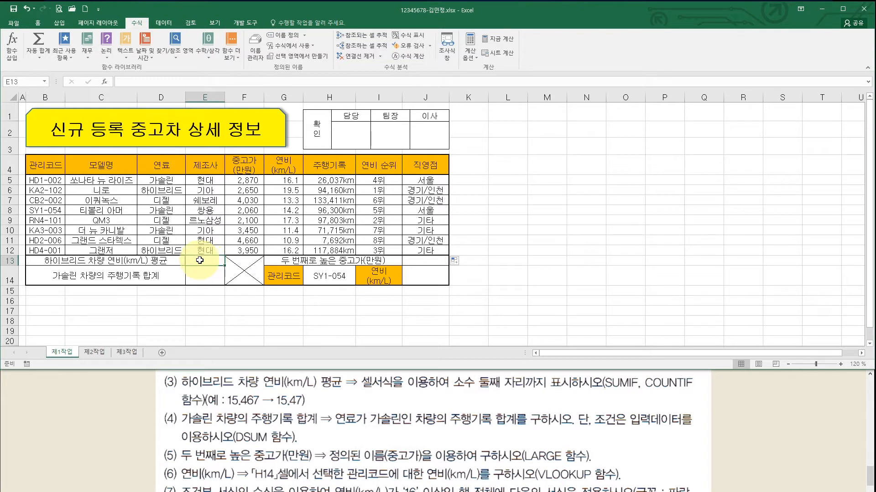
pyautogui.click(283, 190)
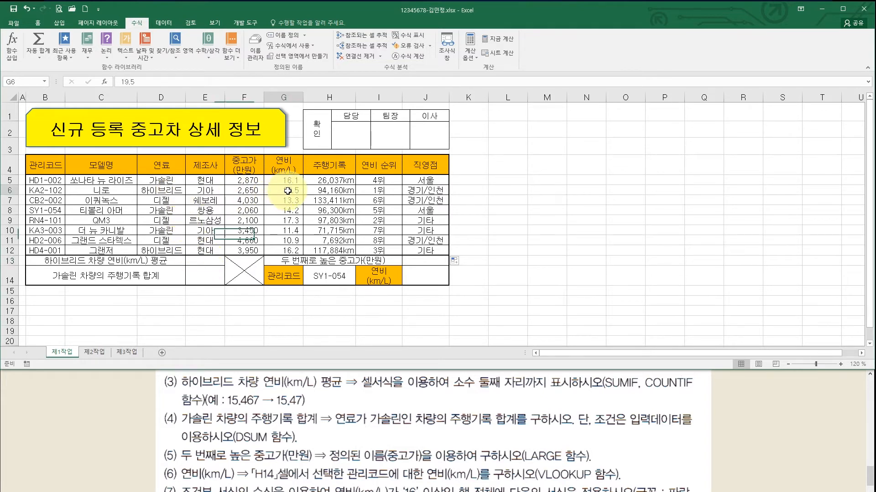
pyautogui.click(285, 250)
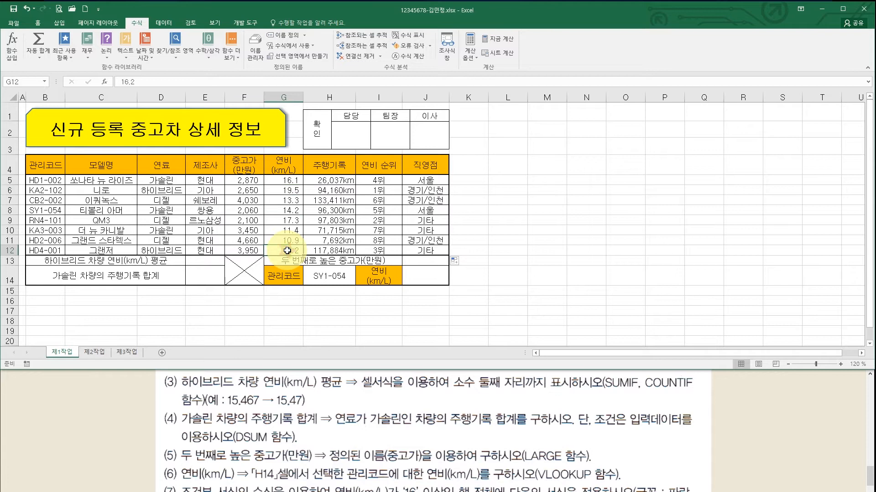
pyautogui.moveTo(166, 189); pyautogui.dragTo(284, 190)
pyautogui.click(287, 191)
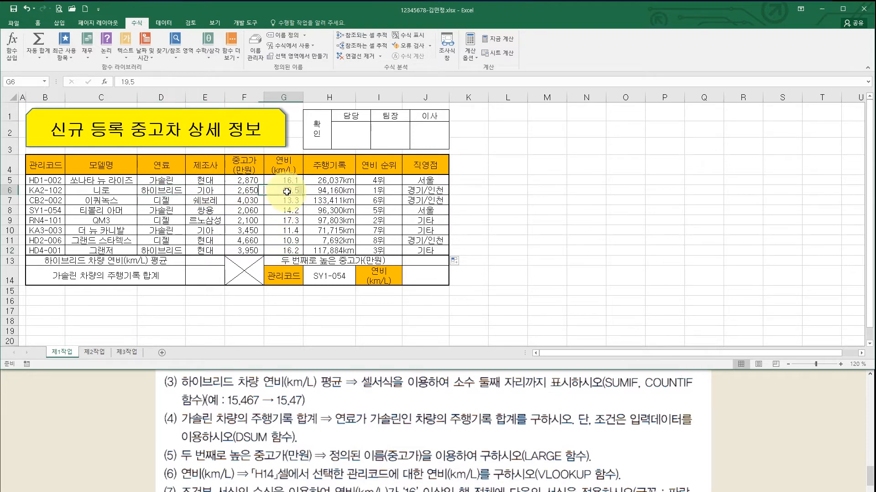
pyautogui.click(294, 252)
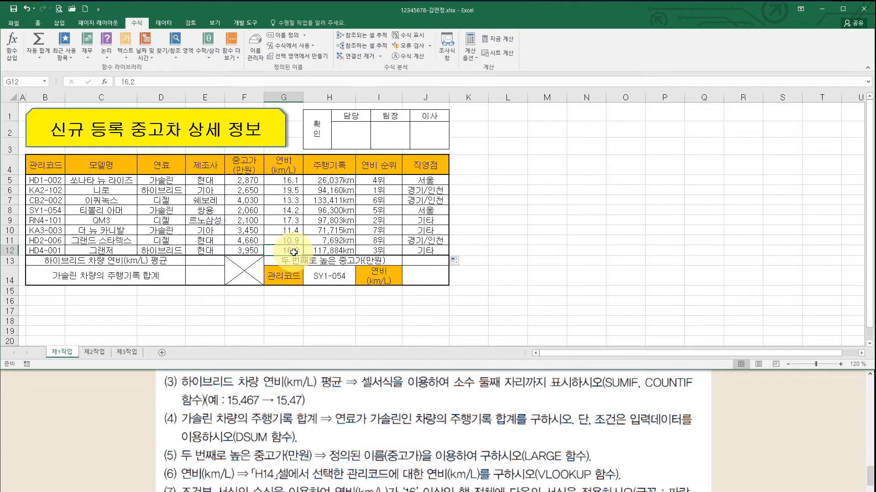
pyautogui.click(213, 261)
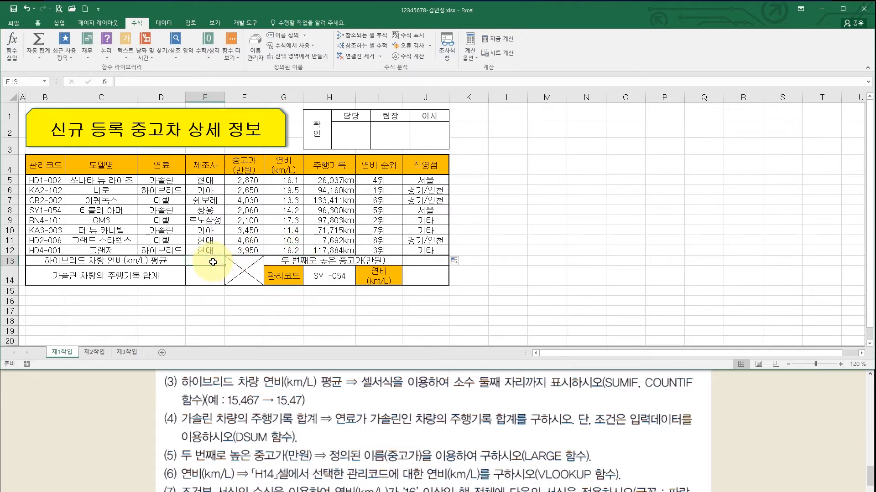
# - Start a SUMIF in E13 with the fuel-type range D5:D12
pyautogui.write('=')
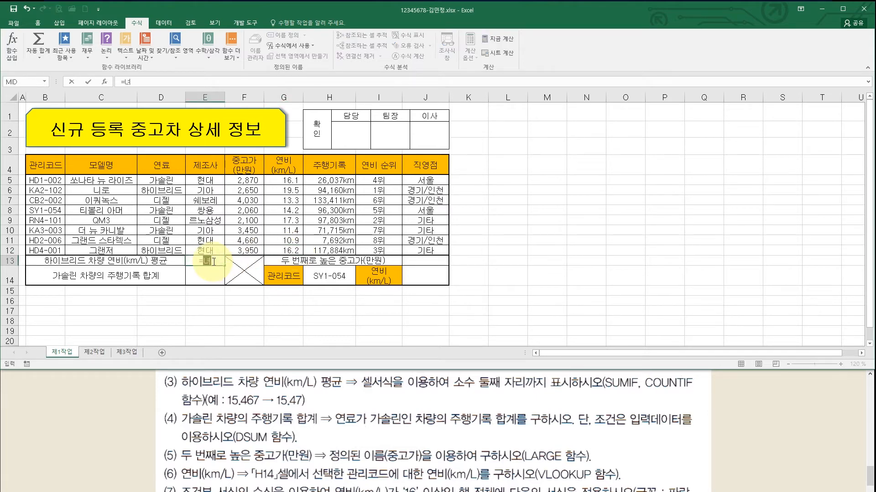
pyautogui.write('sumif')
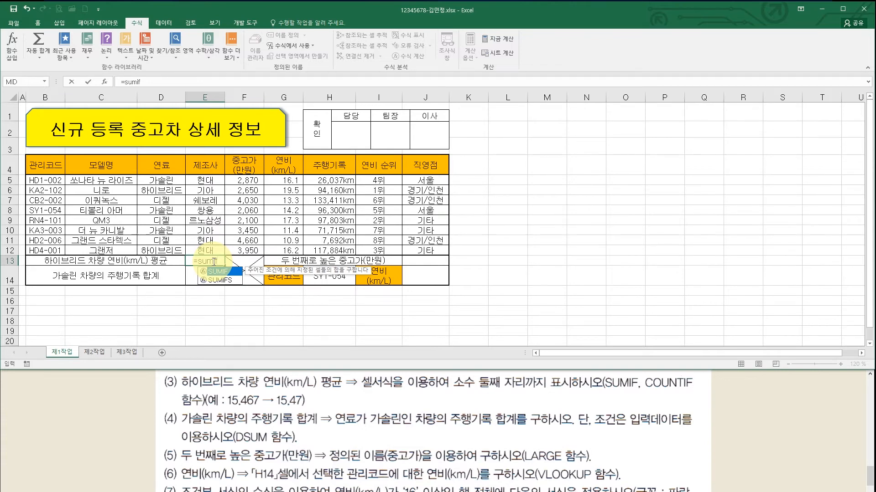
pyautogui.hotkey('ctrl', 'a')
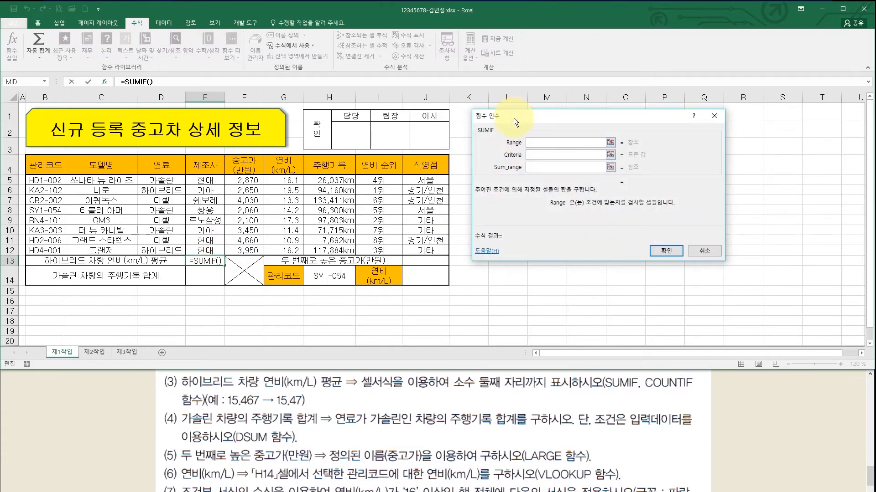
pyautogui.moveTo(513, 116); pyautogui.dragTo(500, 116)
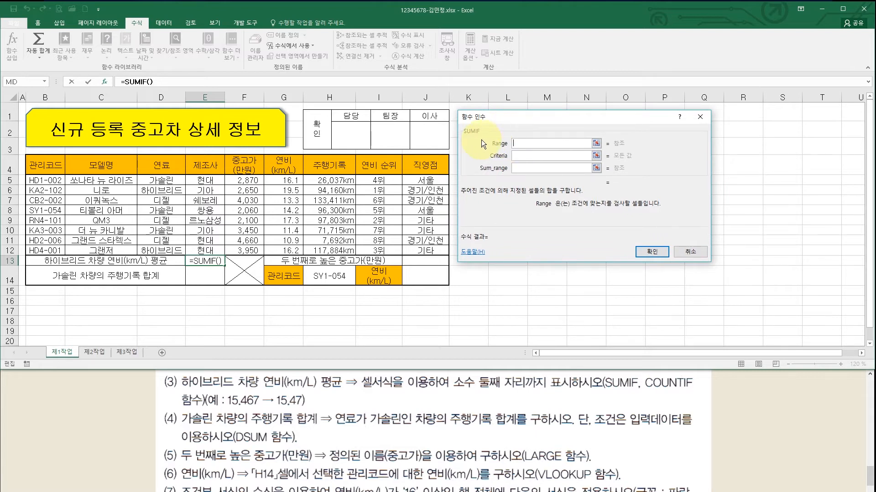
pyautogui.click(520, 156)
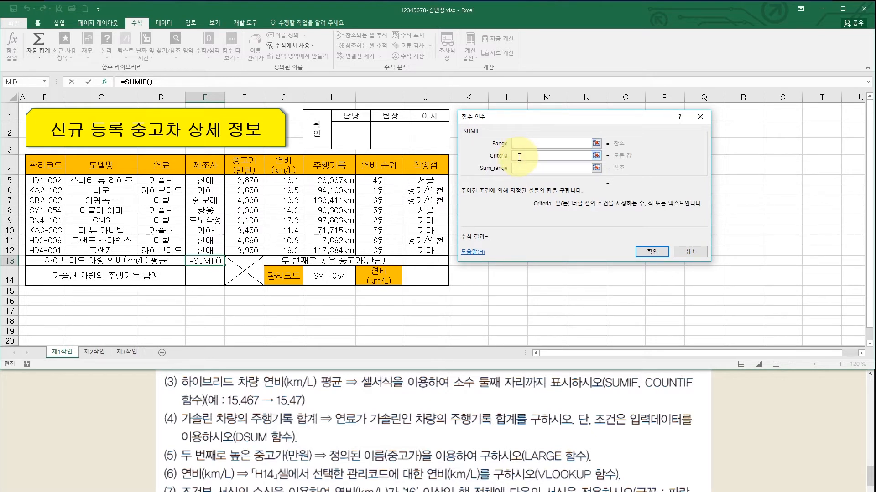
pyautogui.click(520, 167)
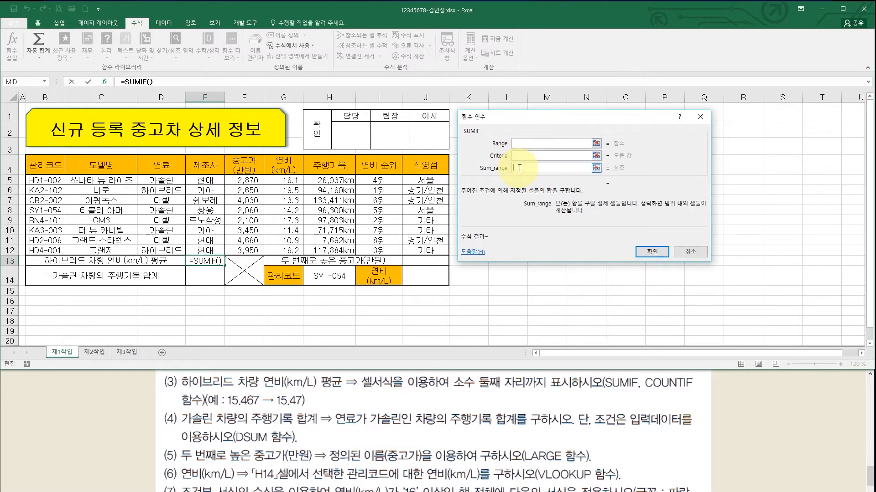
pyautogui.click(520, 143)
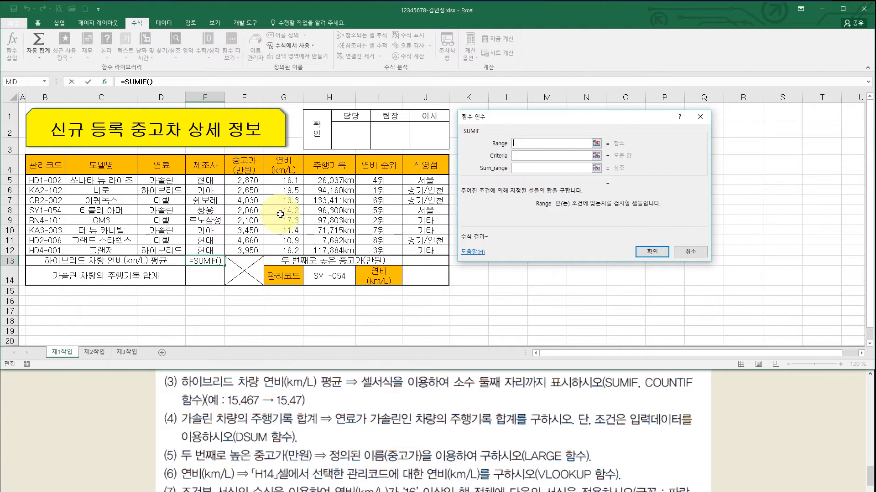
pyautogui.moveTo(176, 181); pyautogui.dragTo(170, 250)
# - Set SUMIF criteria D6 and sum range G5:G12, giving 35.7
pyautogui.click(514, 156)
pyautogui.click(172, 192)
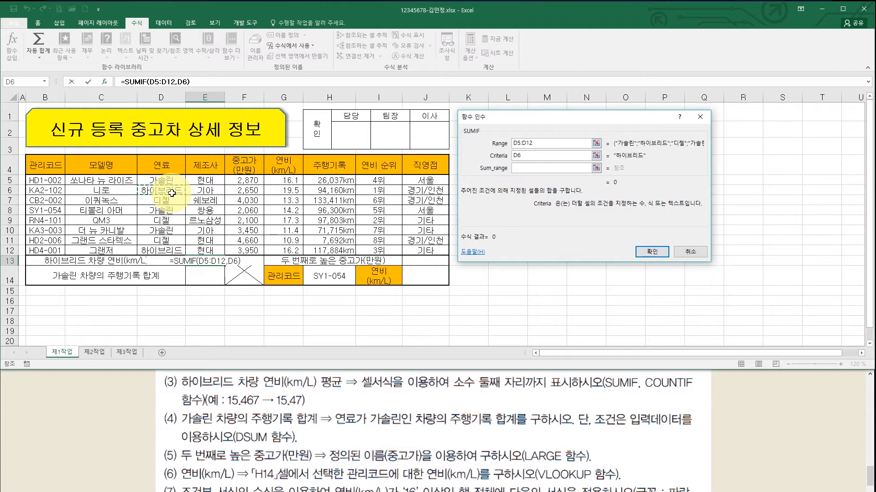
pyautogui.click(526, 156)
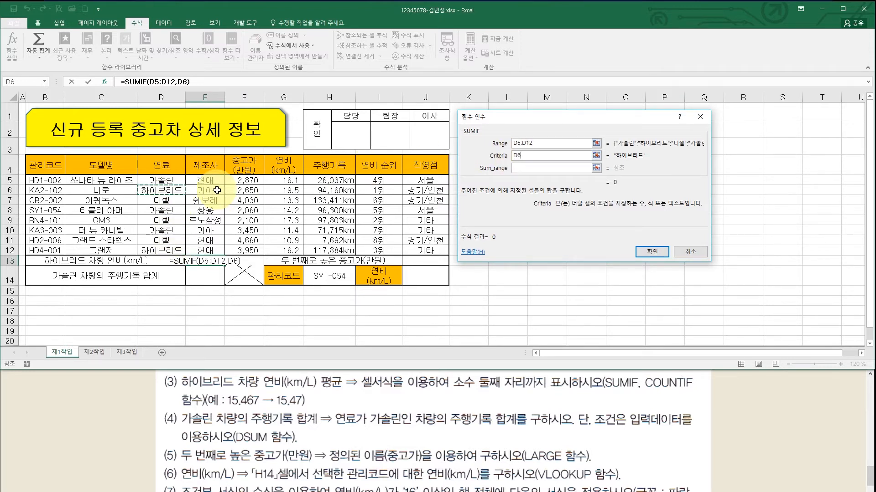
pyautogui.click(521, 167)
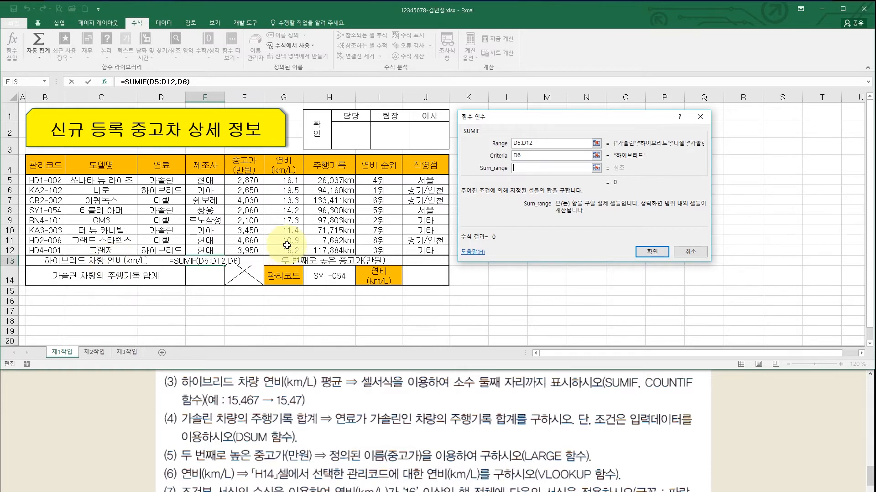
pyautogui.moveTo(283, 180); pyautogui.dragTo(283, 251)
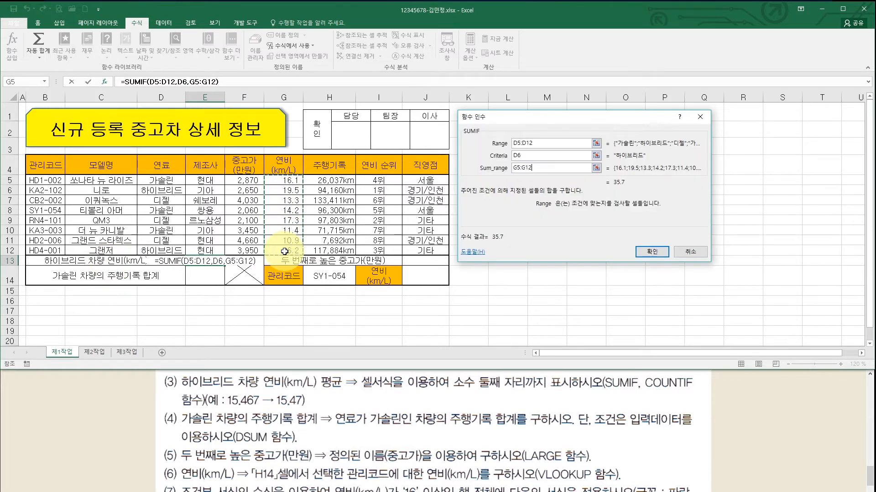
pyautogui.click(540, 143)
pyautogui.click(535, 156)
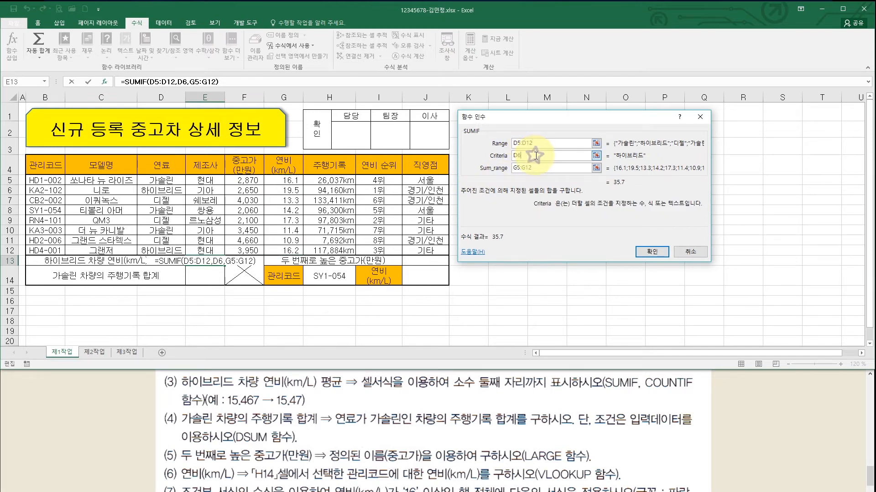
pyautogui.click(533, 168)
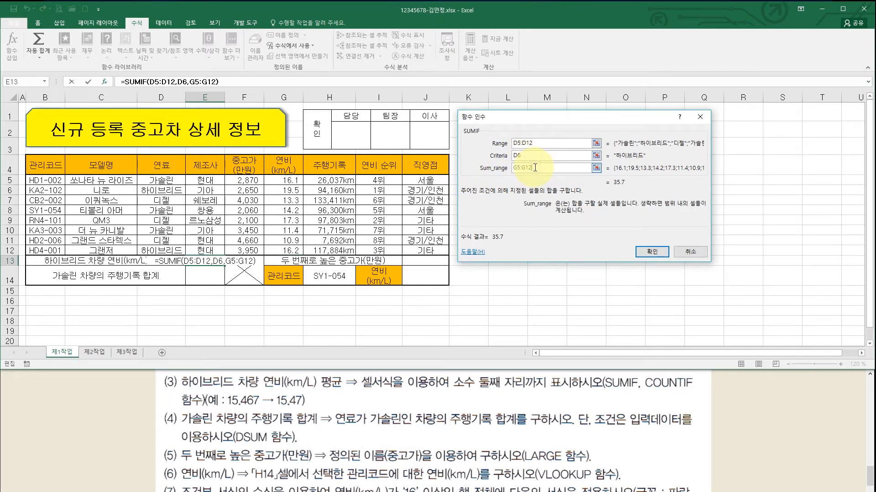
pyautogui.click(652, 251)
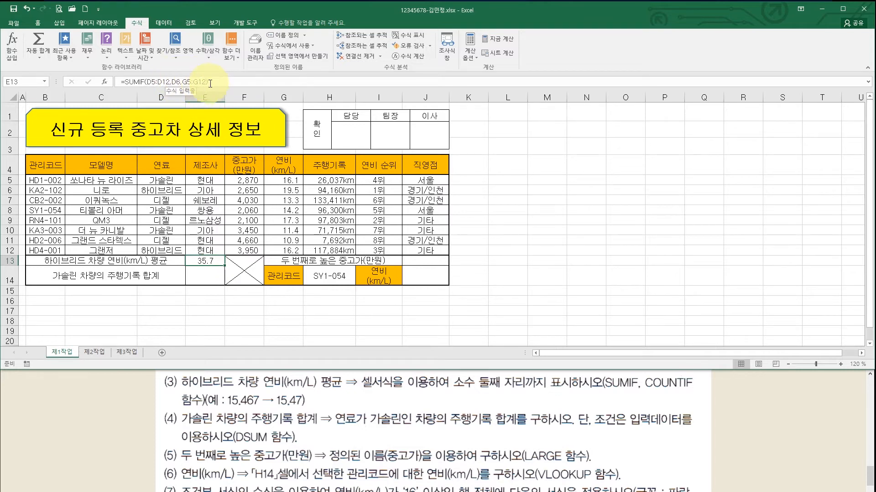
pyautogui.click(224, 81)
# - Divide E13's SUMIF by COUNTIF(D5:D12,D6) so it averages hybrid 연비 at 17.85
pyautogui.write('/')
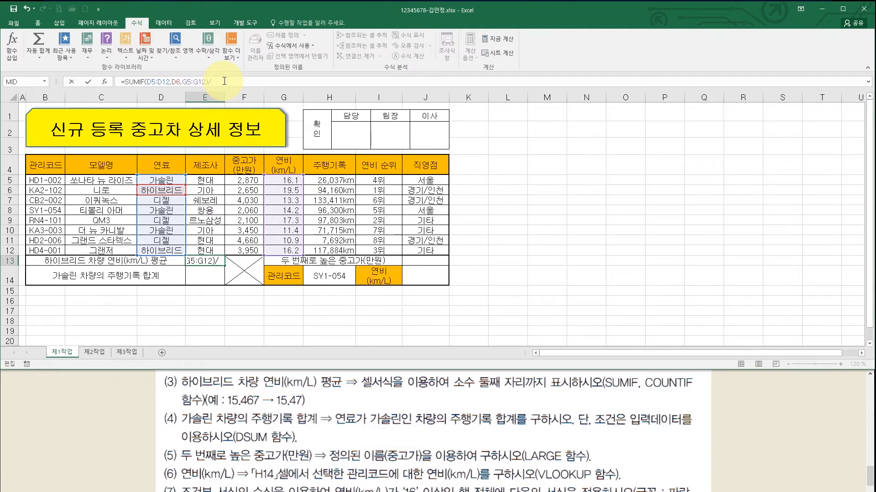
pyautogui.write('countif')
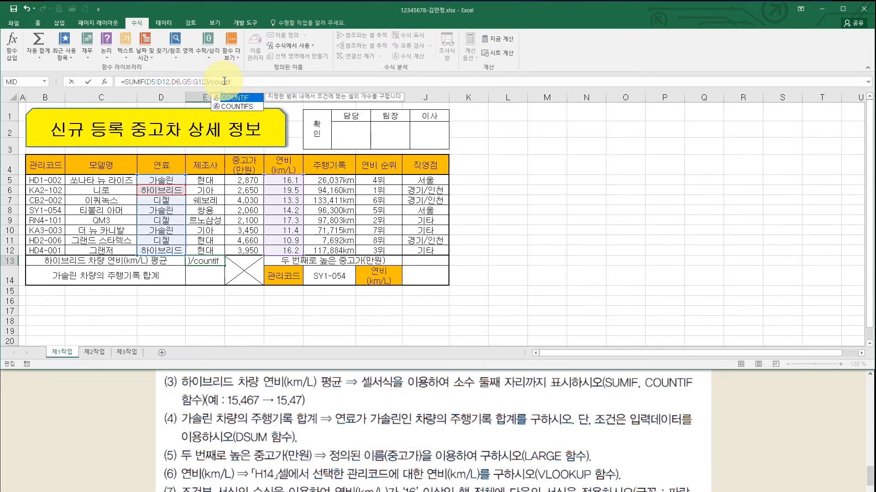
pyautogui.hotkey('ctrl', 'a')
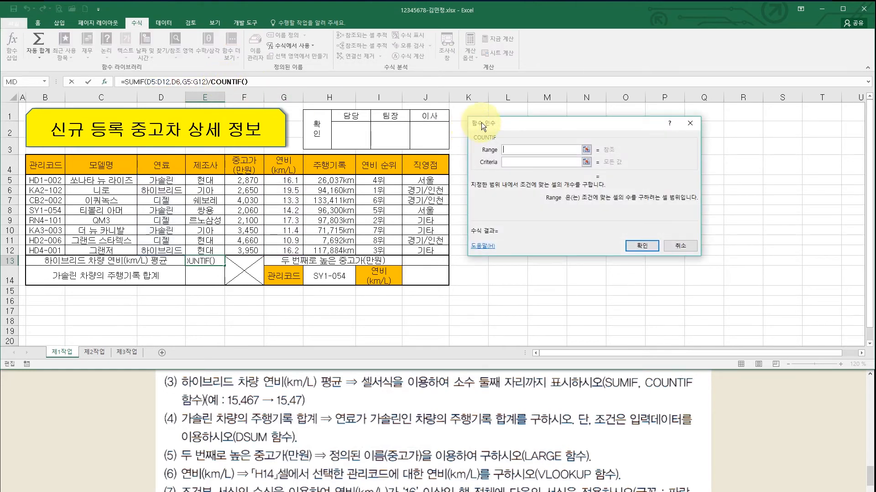
pyautogui.moveTo(486, 124); pyautogui.dragTo(475, 119)
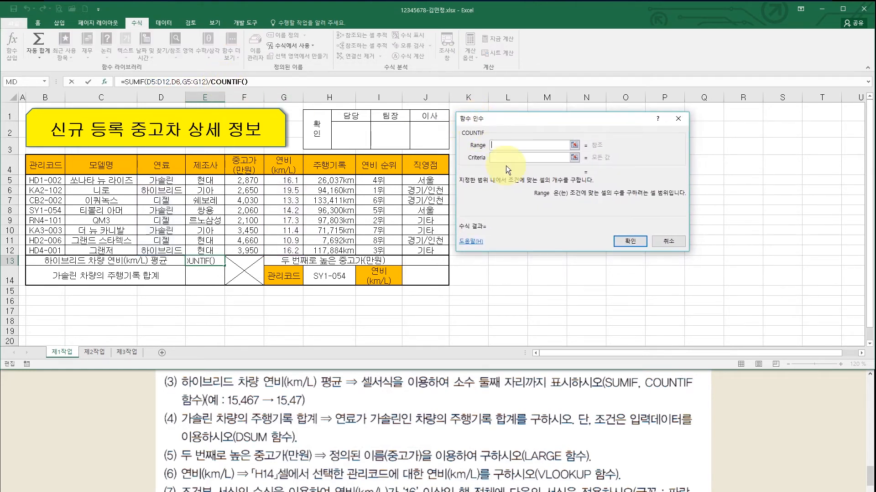
pyautogui.click(500, 144)
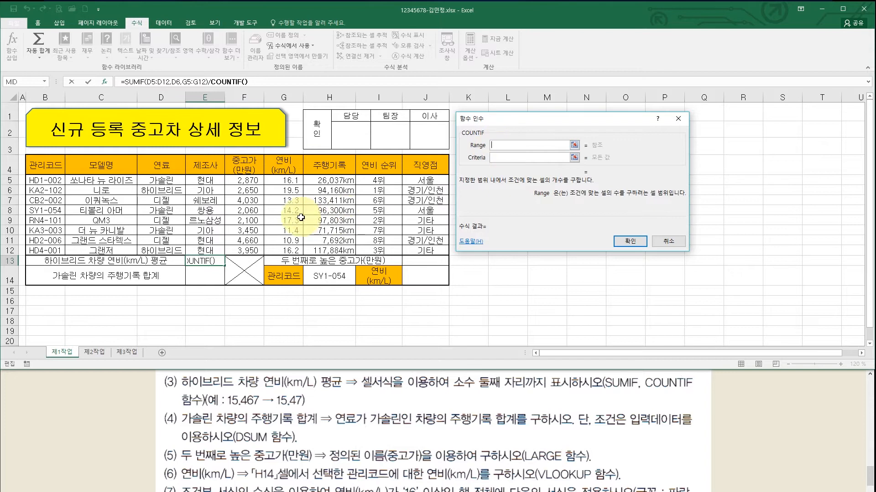
pyautogui.moveTo(161, 180); pyautogui.dragTo(170, 251)
pyautogui.click(509, 158)
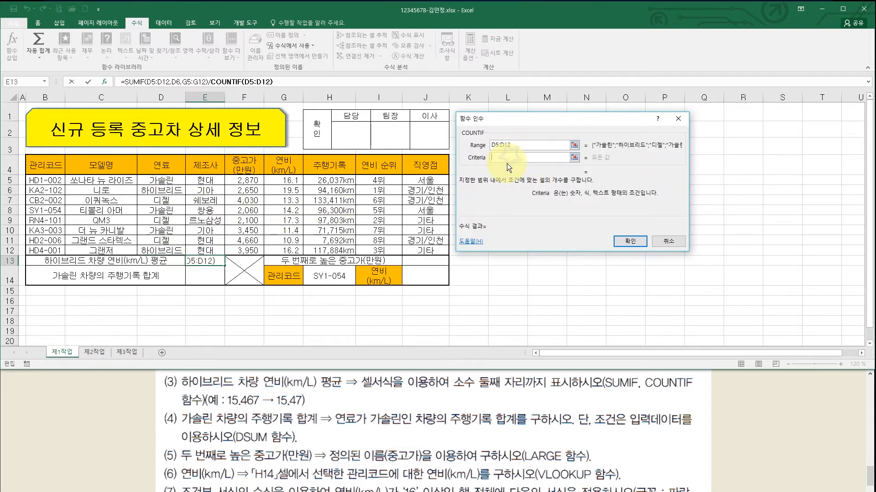
pyautogui.click(170, 191)
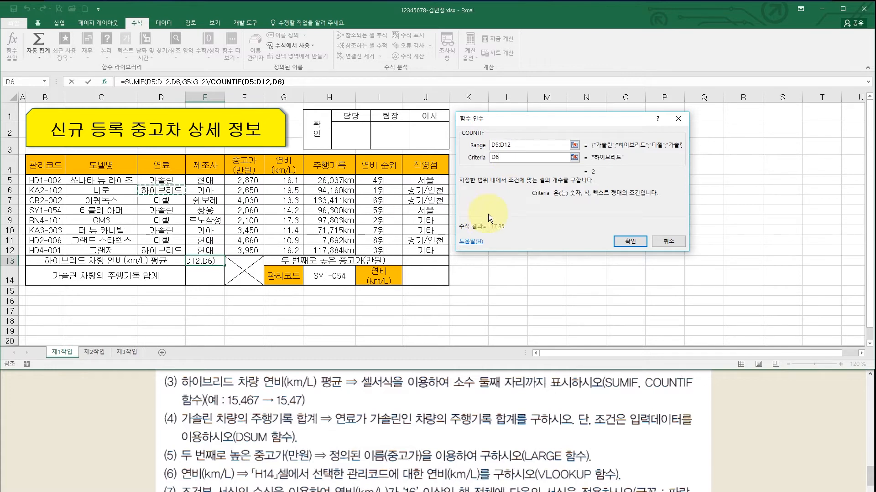
pyautogui.click(631, 241)
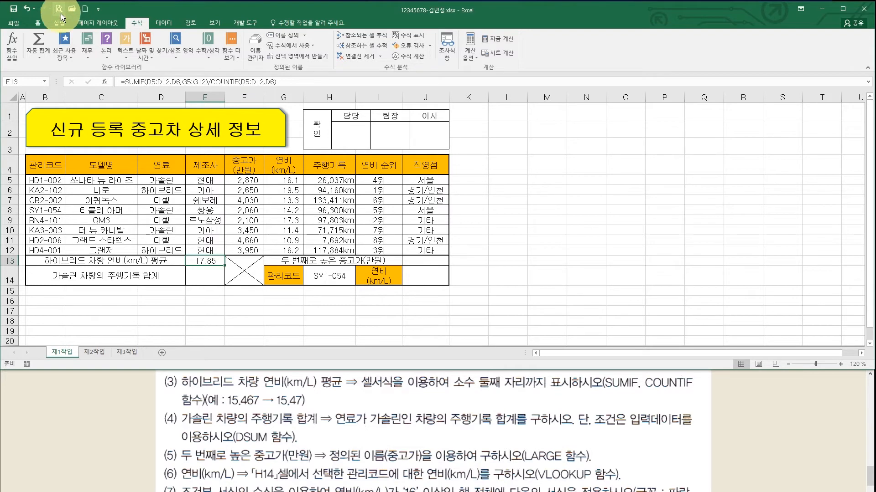
# - Fix E13's number format at two decimal places so it reads 17.85
pyautogui.click(41, 24)
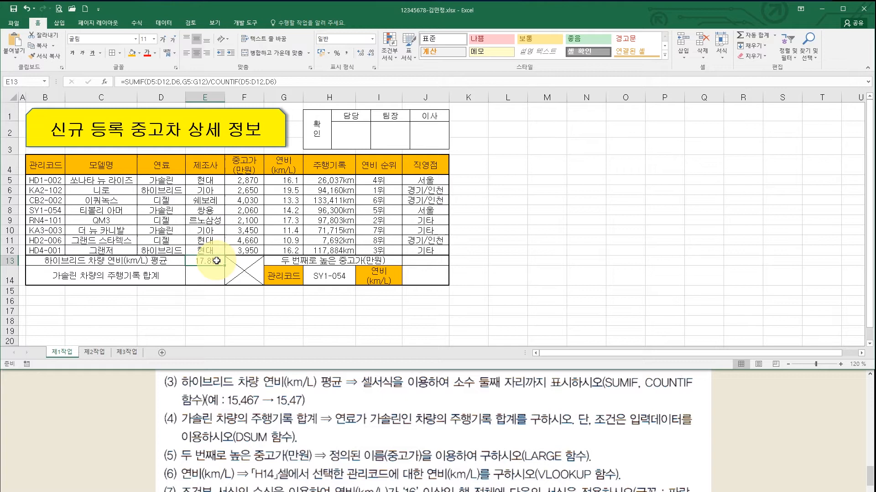
pyautogui.click(211, 274)
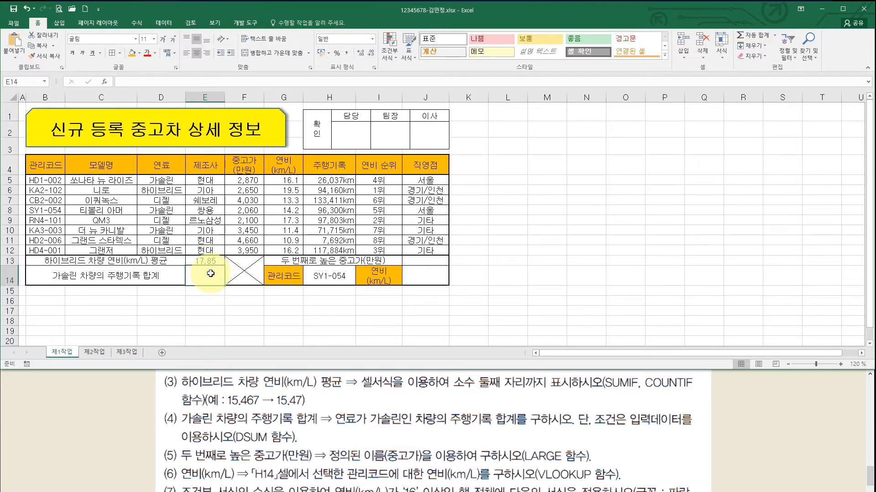
pyautogui.click(210, 262)
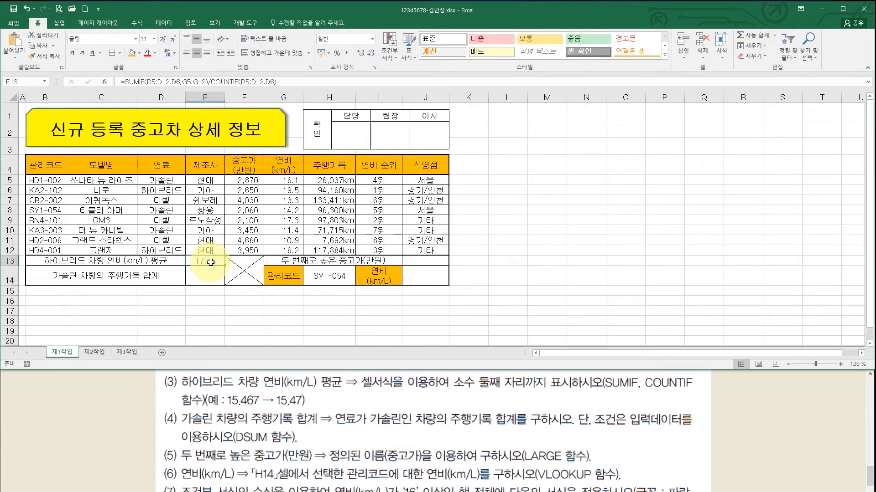
pyautogui.click(359, 54)
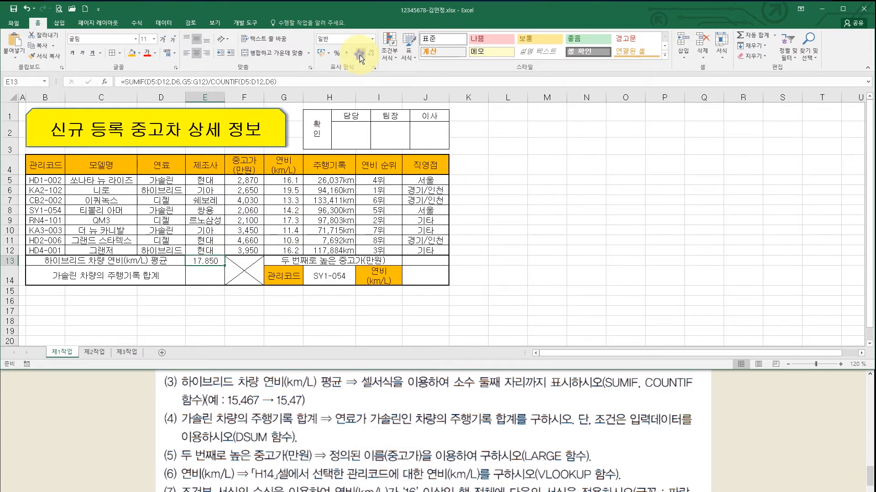
pyautogui.click(368, 54)
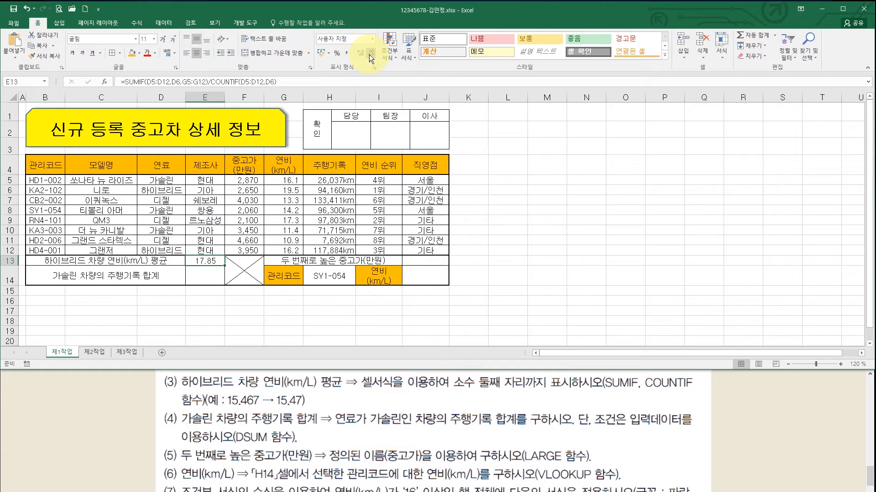
pyautogui.click(199, 281)
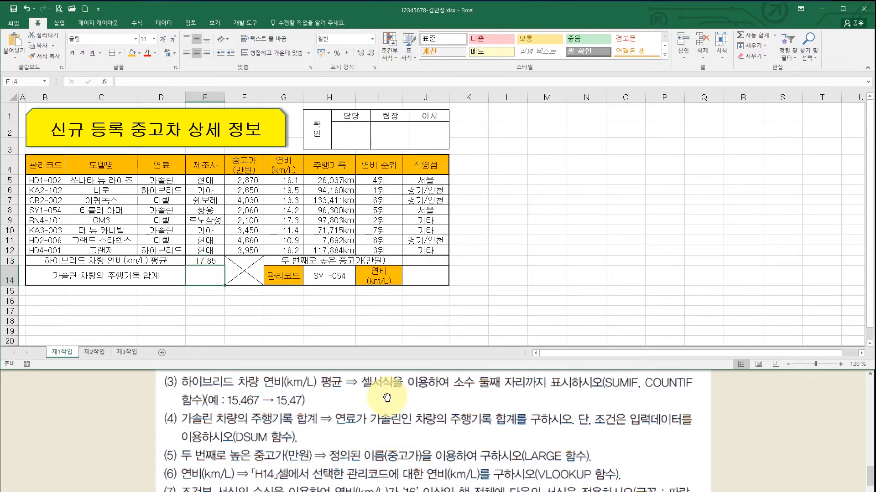
pyautogui.click(401, 433)
pyautogui.scroll(-1, 379, 414)
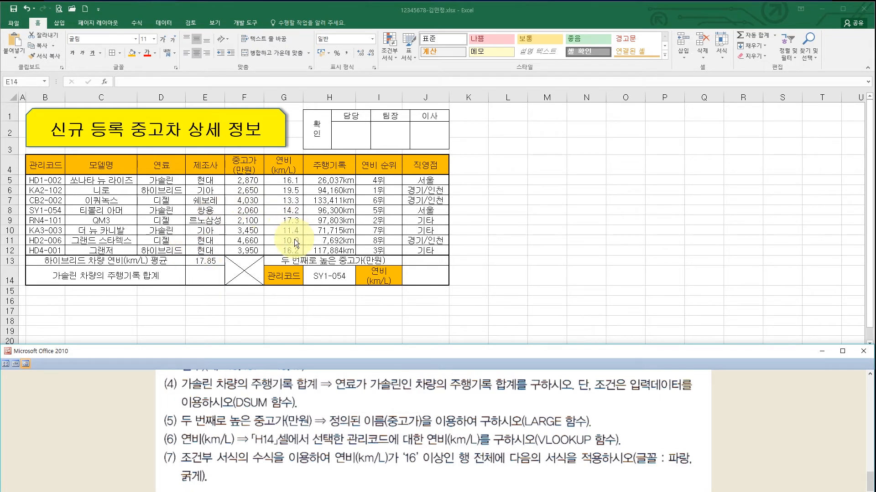
pyautogui.click(215, 274)
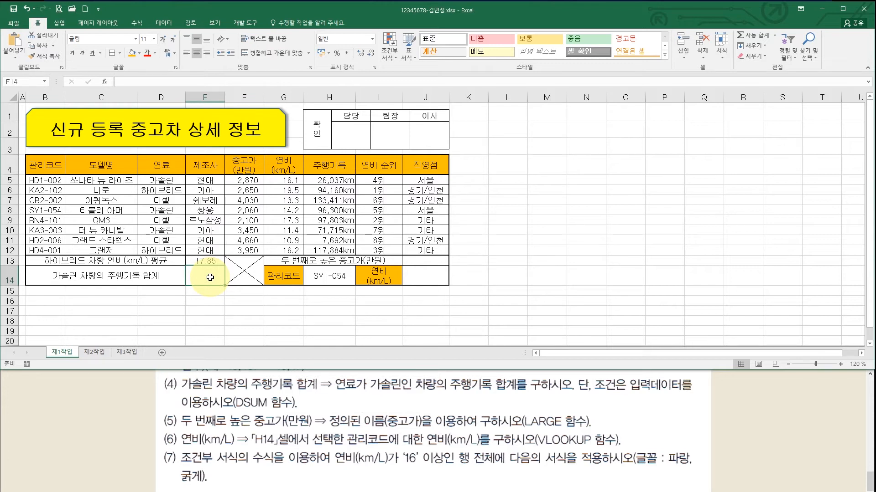
pyautogui.write('=')
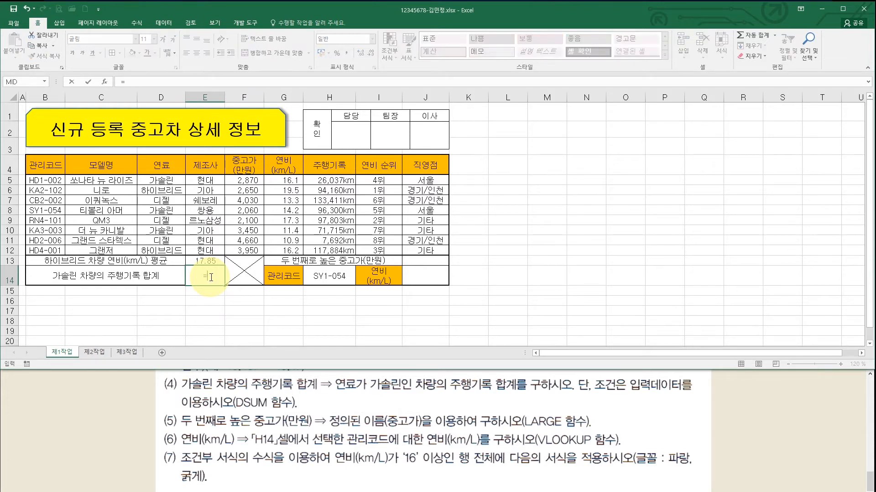
pyautogui.write('dsum')
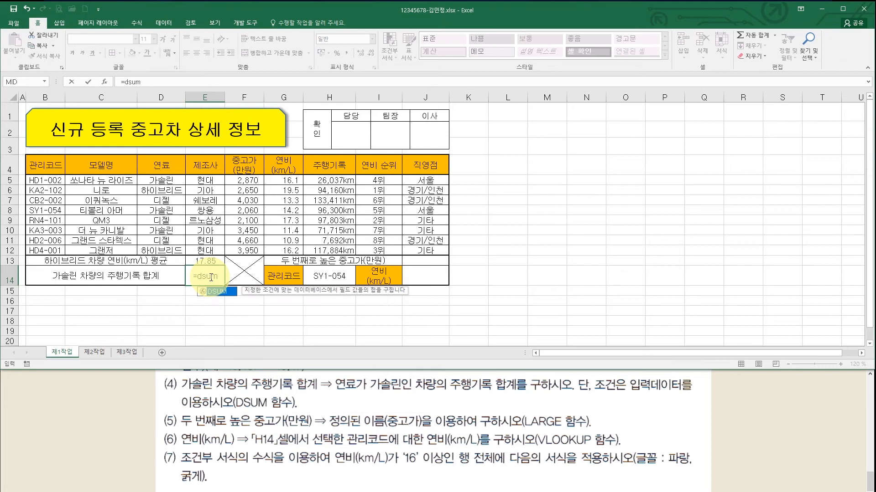
# - Begin a DSUM in E14 with database range B4:H12
pyautogui.hotkey('ctrl', 'a')
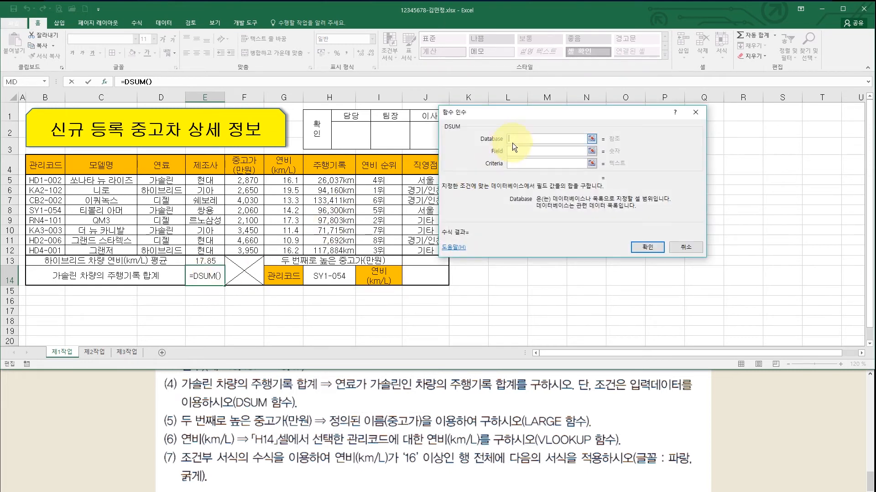
pyautogui.moveTo(507, 115); pyautogui.dragTo(530, 111)
pyautogui.click(540, 146)
pyautogui.click(540, 158)
pyautogui.click(544, 134)
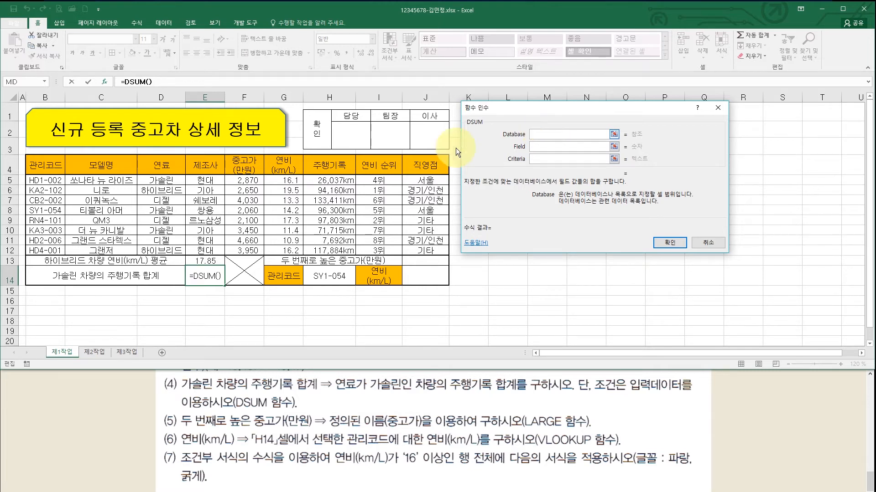
pyautogui.moveTo(57, 174); pyautogui.dragTo(329, 250)
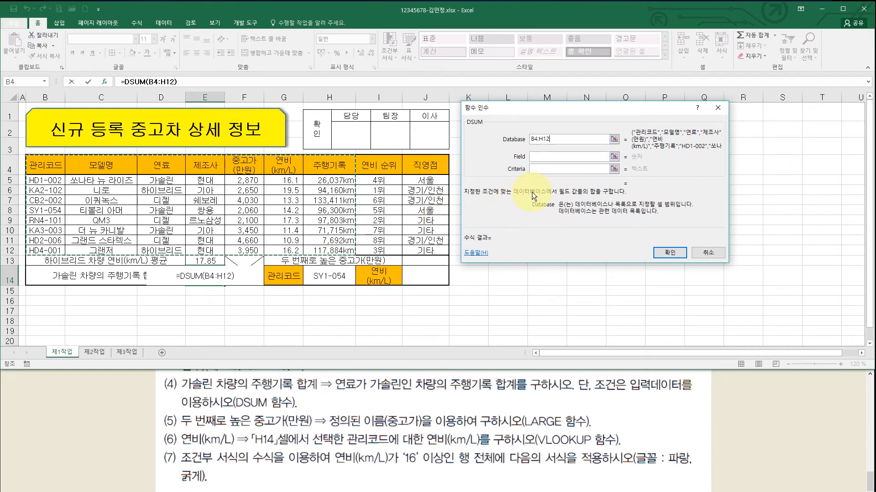
# - Use field H4 and criteria D4:D5, then apply Comma Style to show 194,052
pyautogui.click(543, 156)
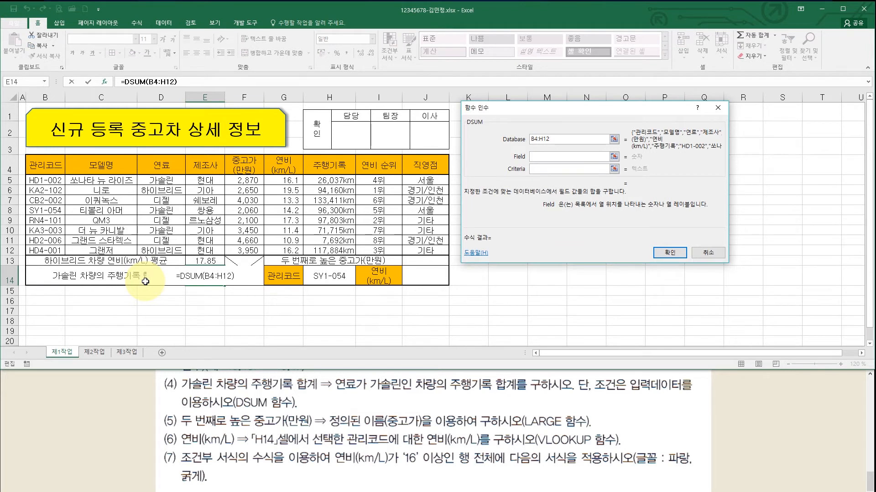
pyautogui.click(327, 163)
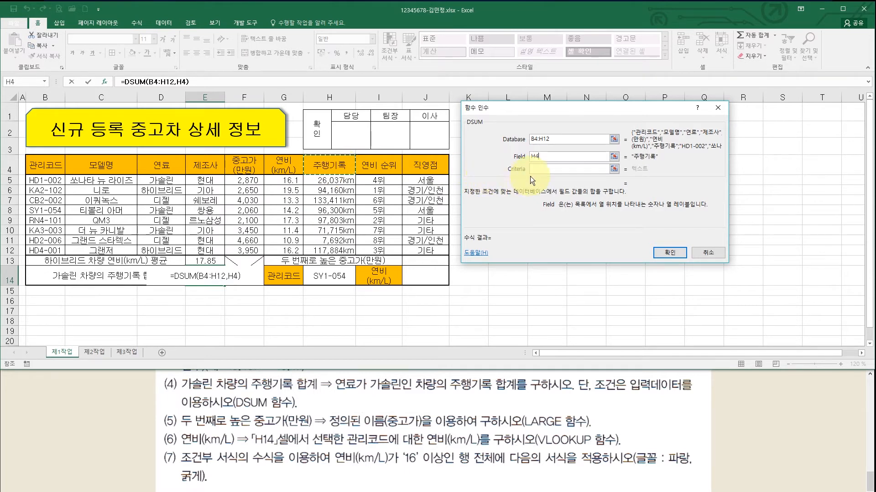
pyautogui.click(546, 169)
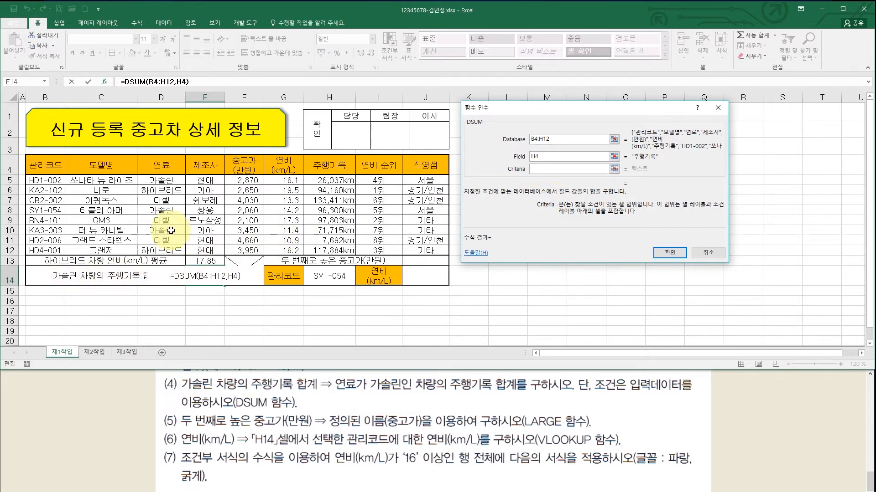
pyautogui.click(173, 176)
pyautogui.moveTo(172, 175); pyautogui.dragTo(173, 180)
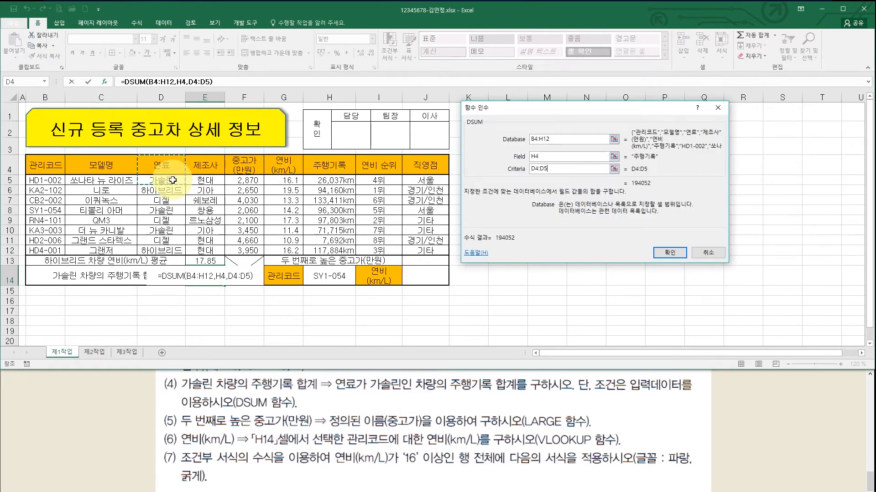
pyautogui.click(664, 251)
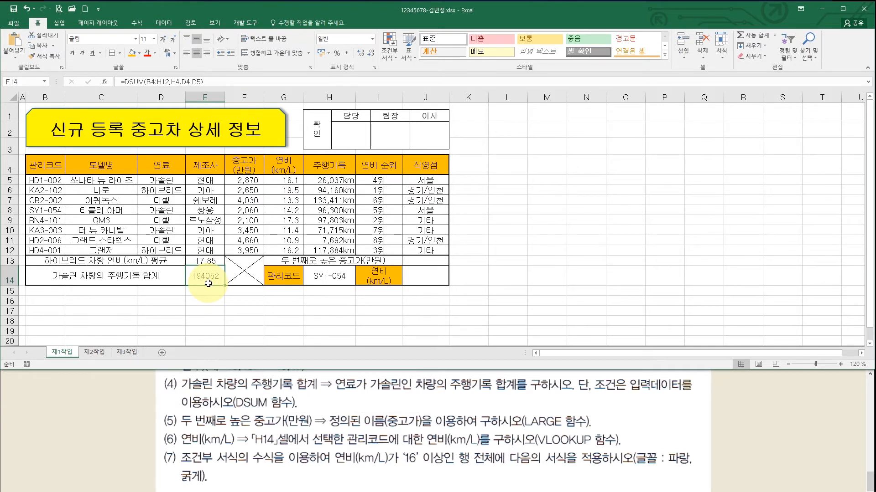
pyautogui.click(346, 53)
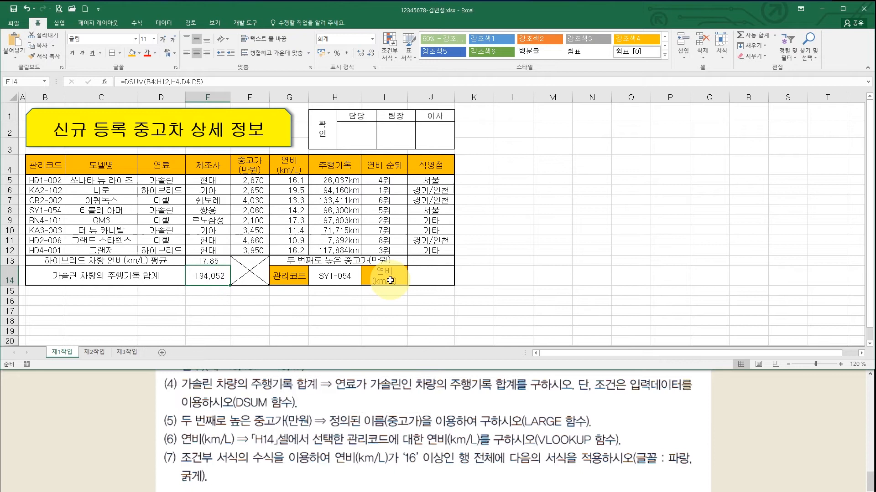
pyautogui.click(429, 260)
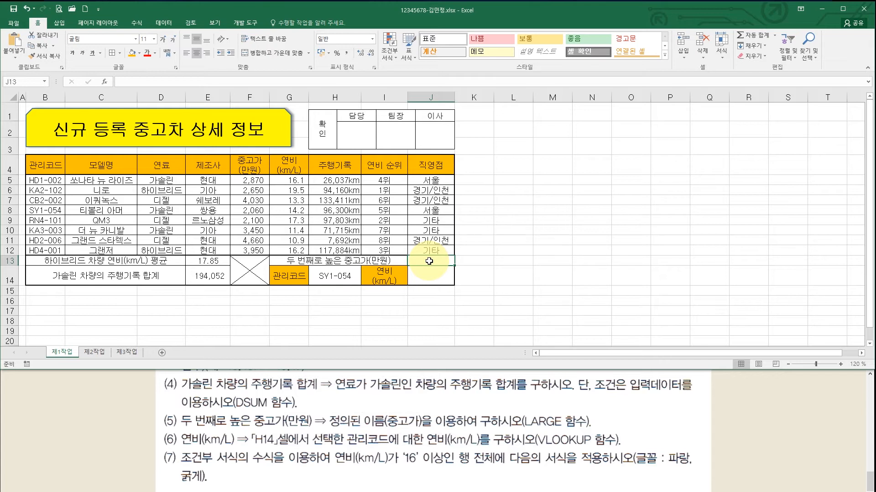
# - Enter =LARGE(중고가,2) in J13 to get the second-highest price, 4030
pyautogui.write('=')
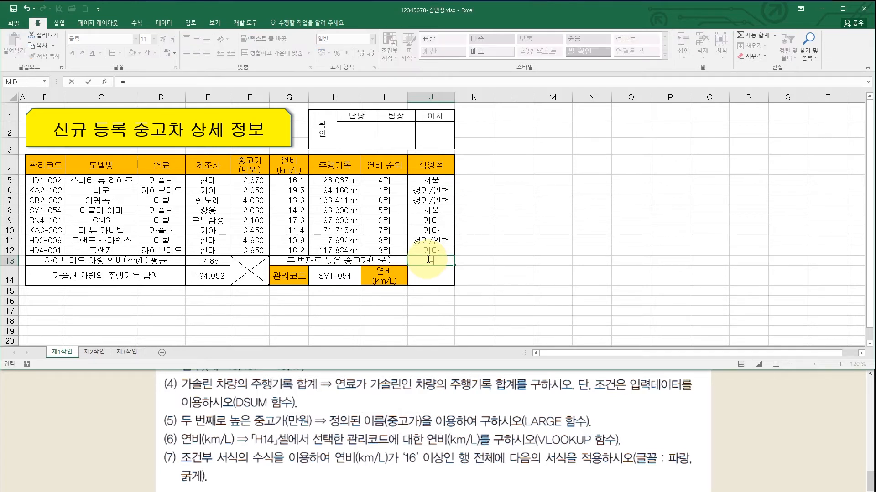
pyautogui.write('lar')
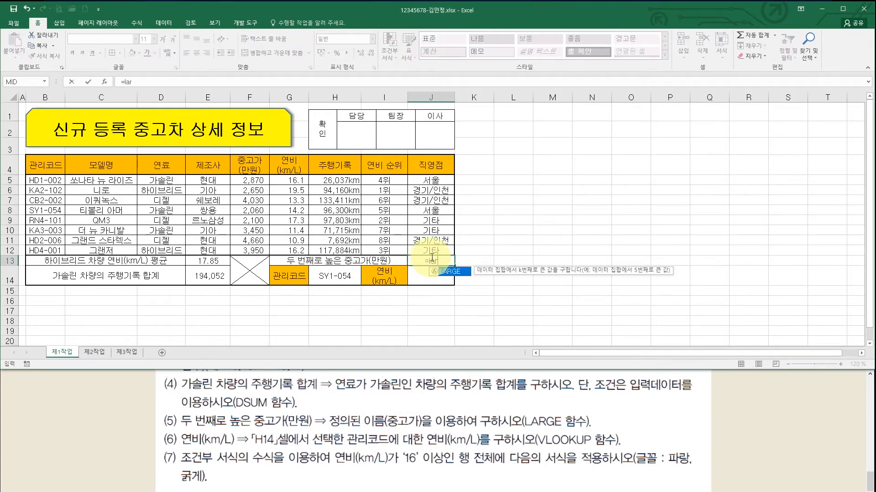
pyautogui.doubleClick(446, 272)
pyautogui.hotkey('ctrl', 'a')
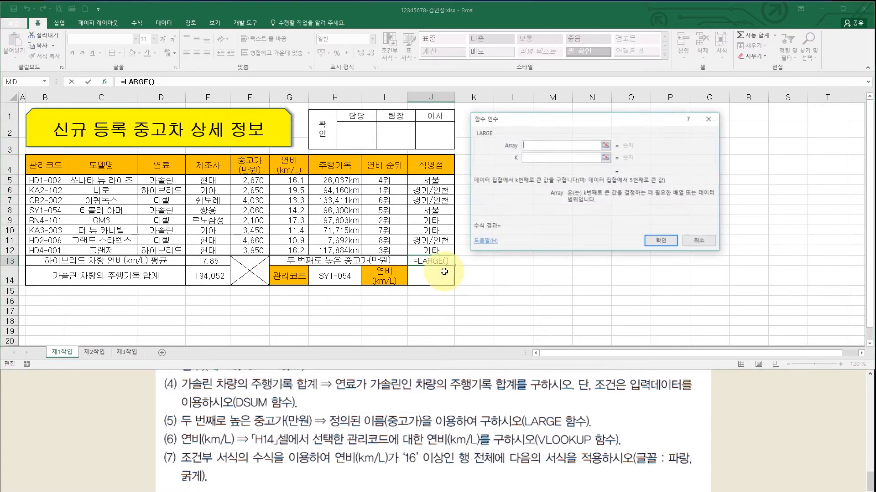
pyautogui.moveTo(506, 125); pyautogui.dragTo(503, 122)
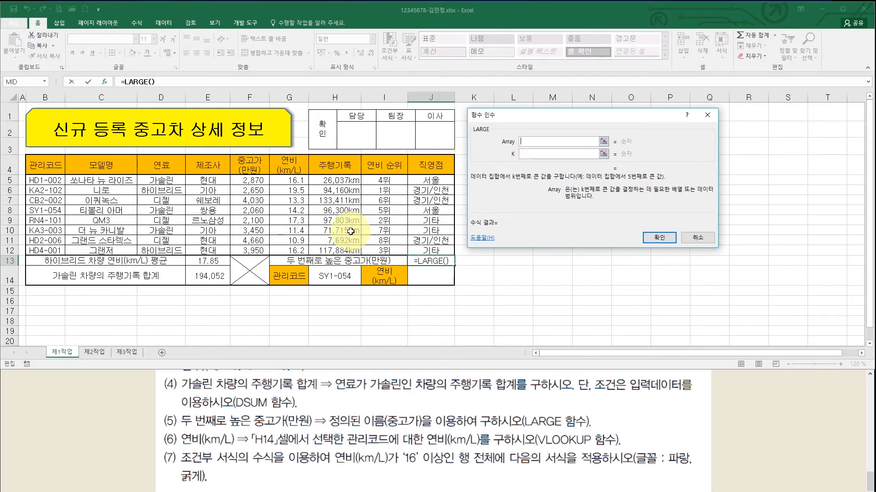
pyautogui.moveTo(253, 180); pyautogui.dragTo(260, 253)
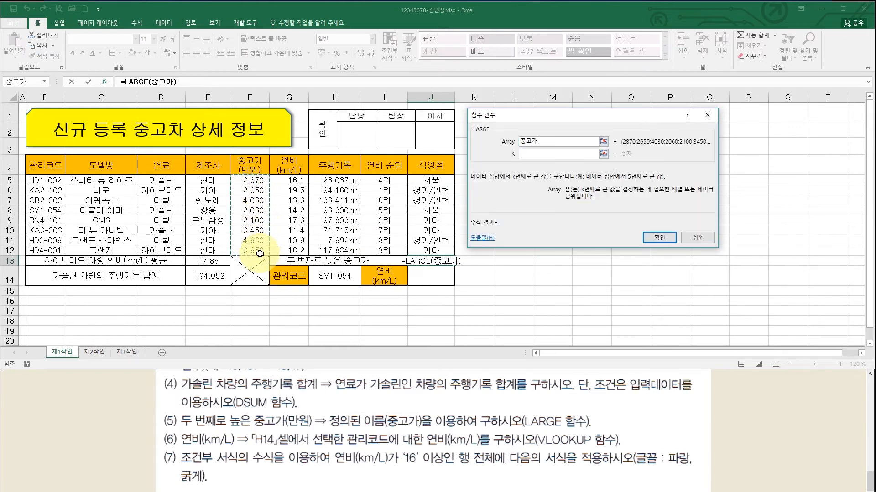
pyautogui.click(533, 155)
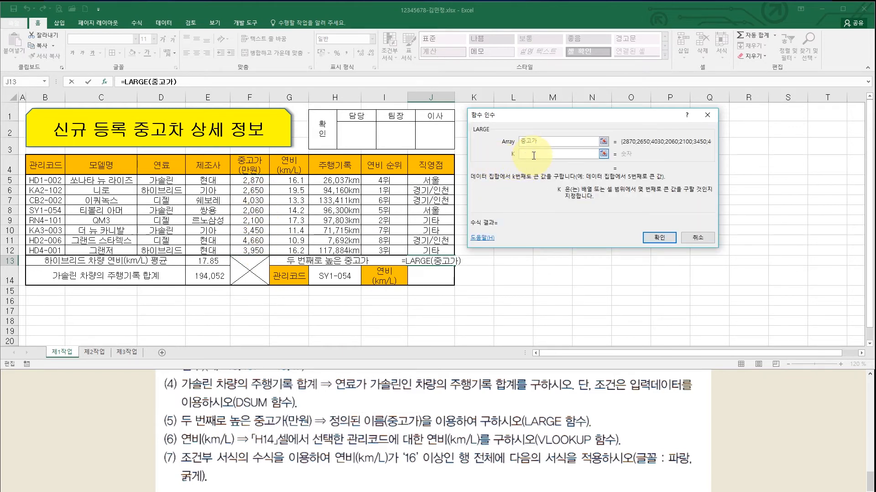
pyautogui.write('2')
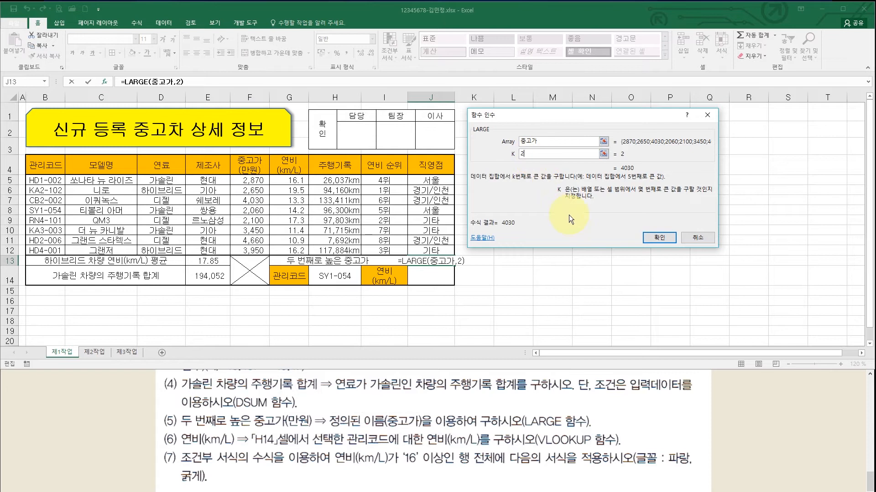
pyautogui.click(653, 237)
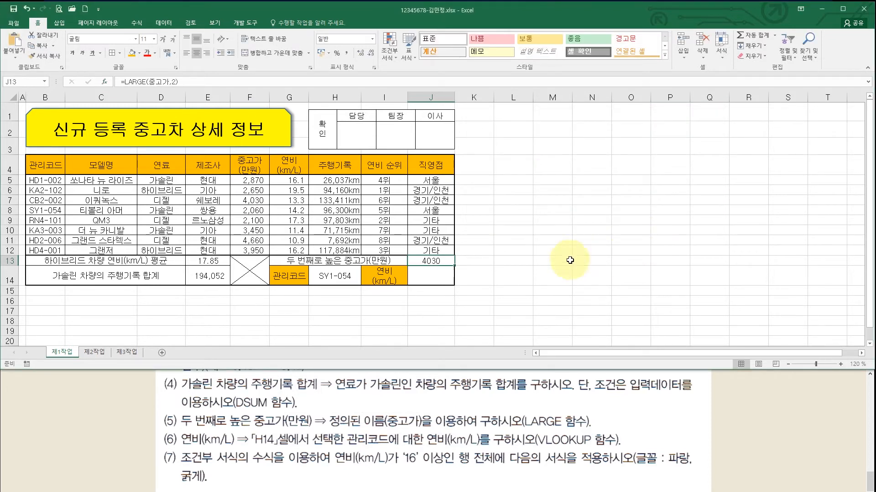
pyautogui.click(427, 276)
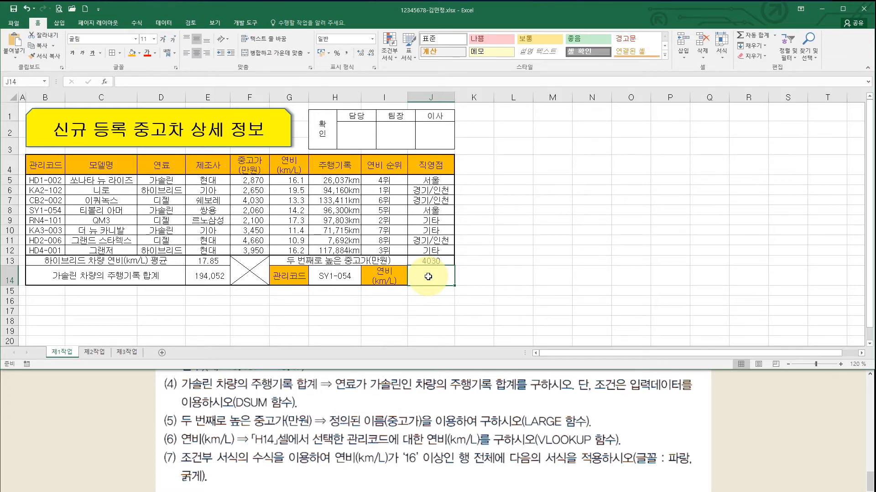
# - Start a VLOOKUP in J14 with lookup value H14 and table B4:G12
pyautogui.write('=vlookup')
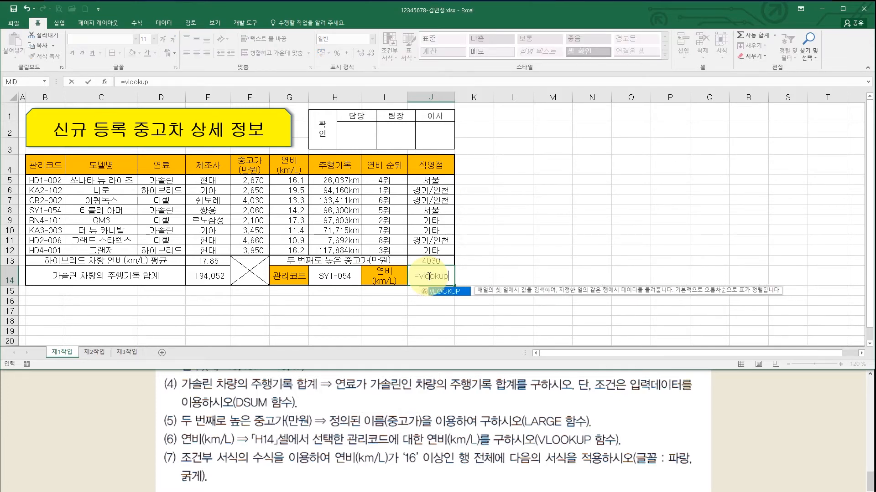
pyautogui.press('Tab')
pyautogui.hotkey('ctrl', 'a')
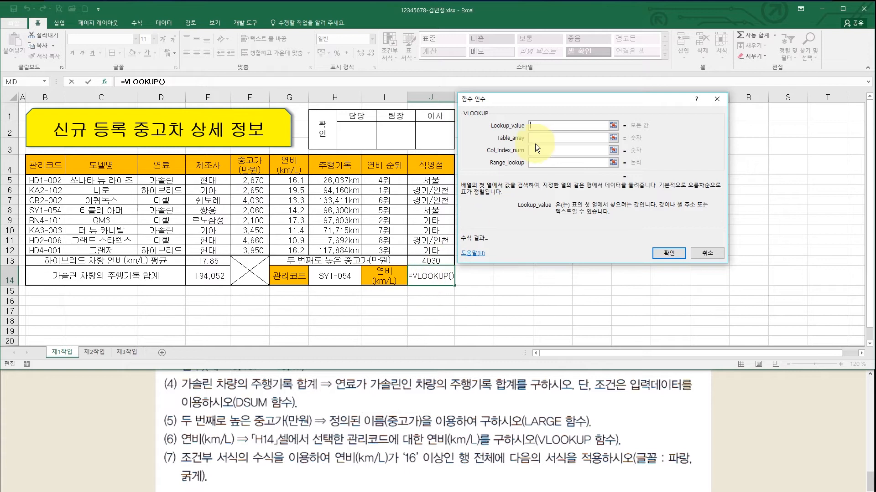
pyautogui.click(342, 277)
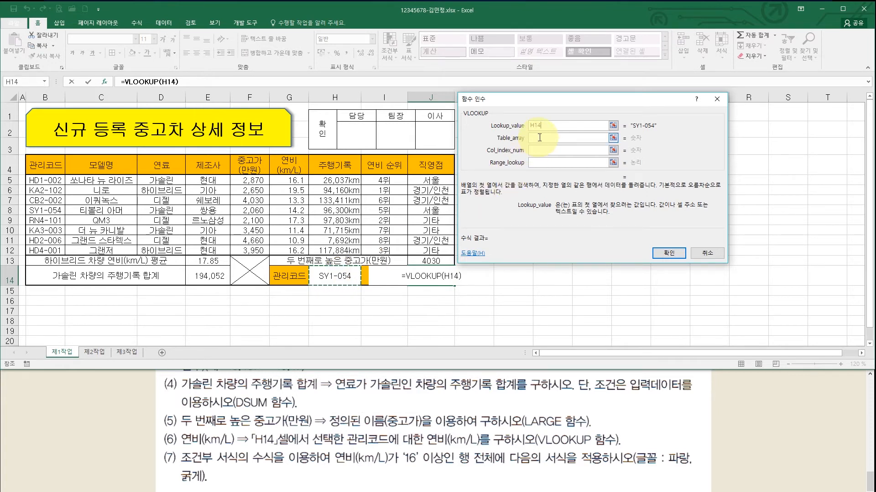
pyautogui.press('Tab')
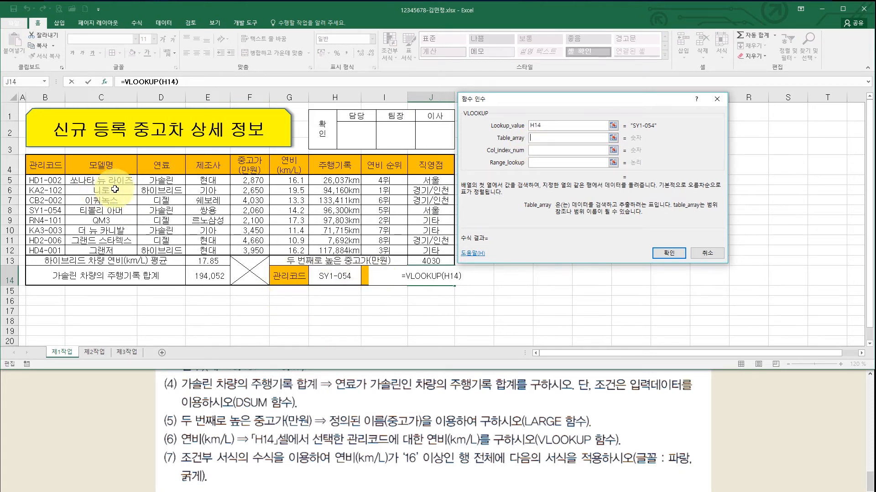
pyautogui.moveTo(43, 165); pyautogui.dragTo(286, 249)
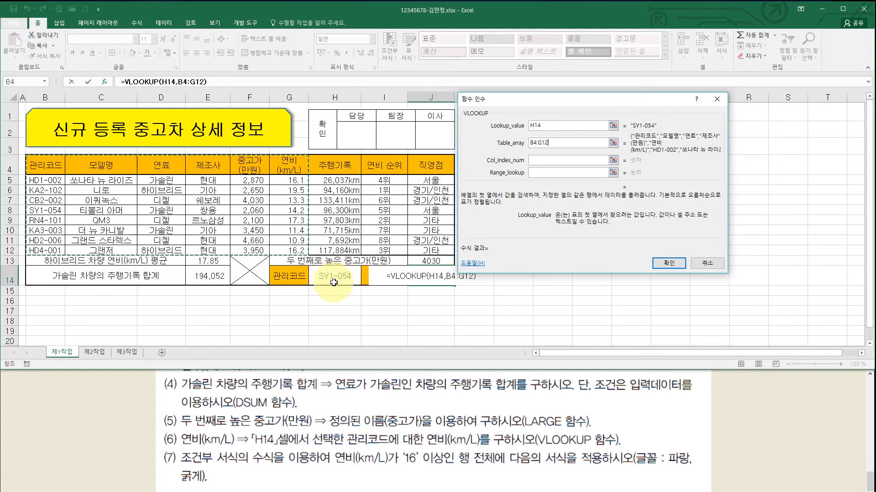
pyautogui.click(546, 160)
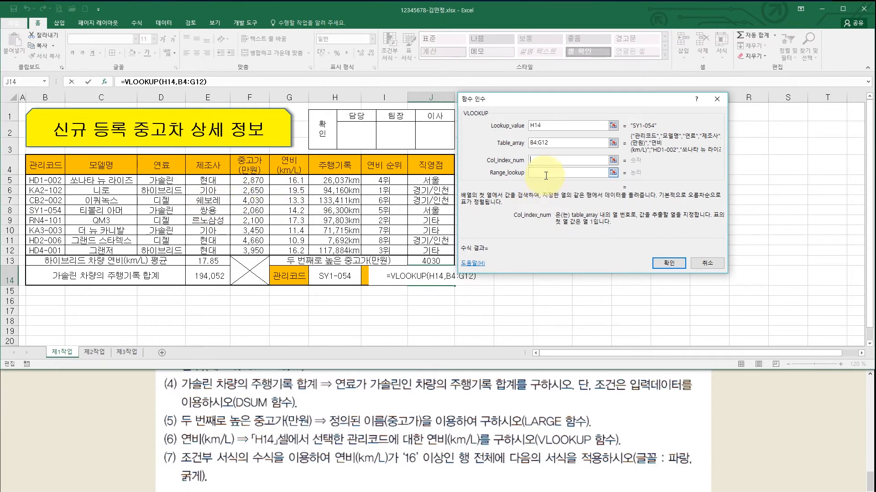
# - Complete the VLOOKUP with column index 6 and match type 0, returning 14.2
pyautogui.write('6')
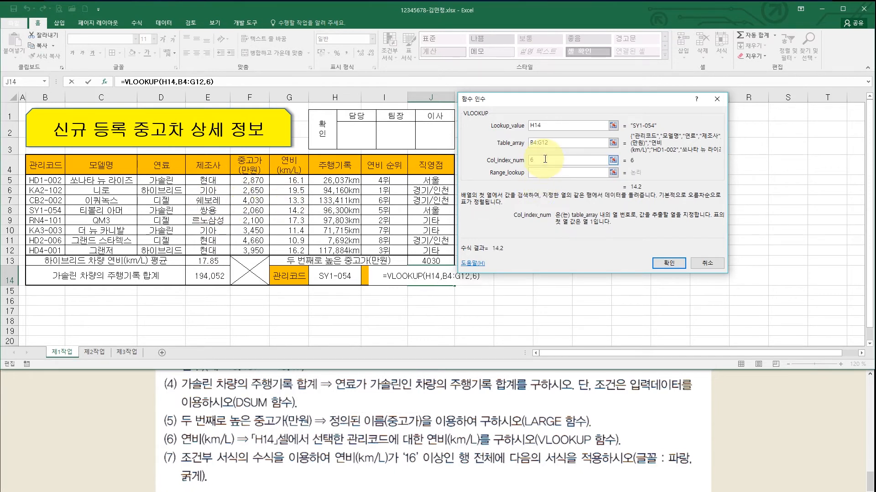
pyautogui.click(544, 170)
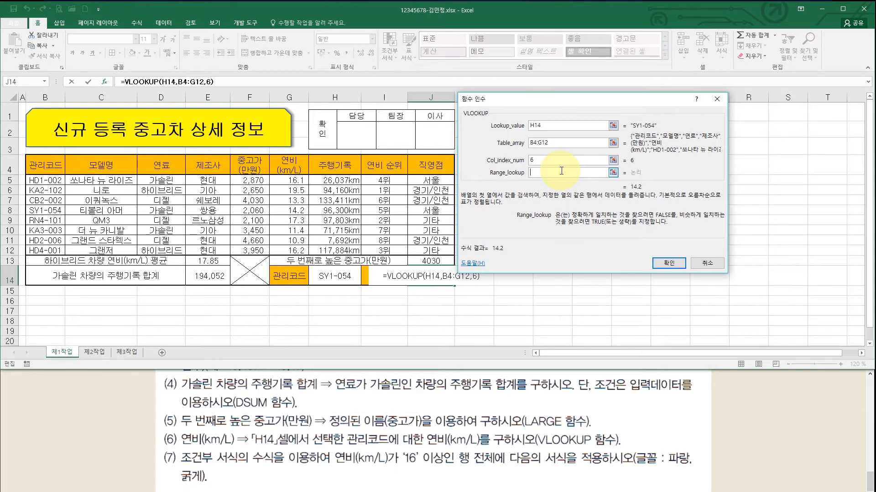
pyautogui.write('0')
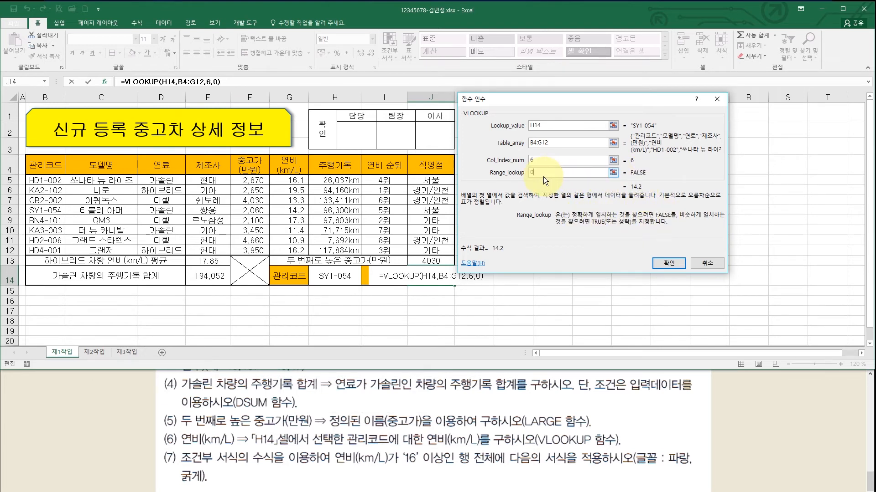
pyautogui.click(665, 263)
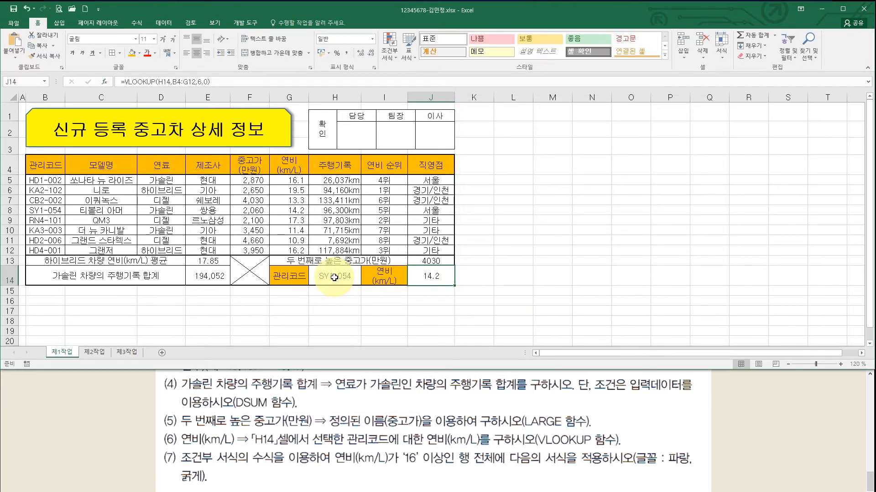
pyautogui.click(334, 277)
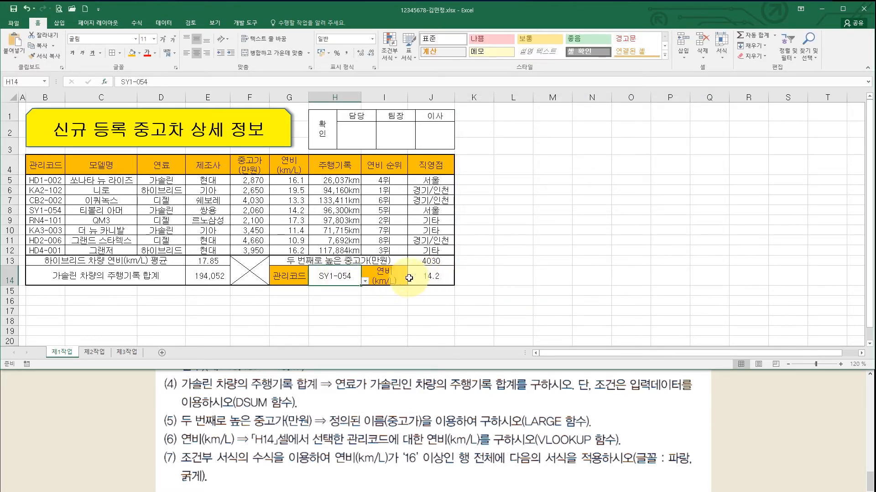
# - Pick KA2-102 from H14's dropdown so J14 shows 19.5, after checking the instructions
pyautogui.click(364, 281)
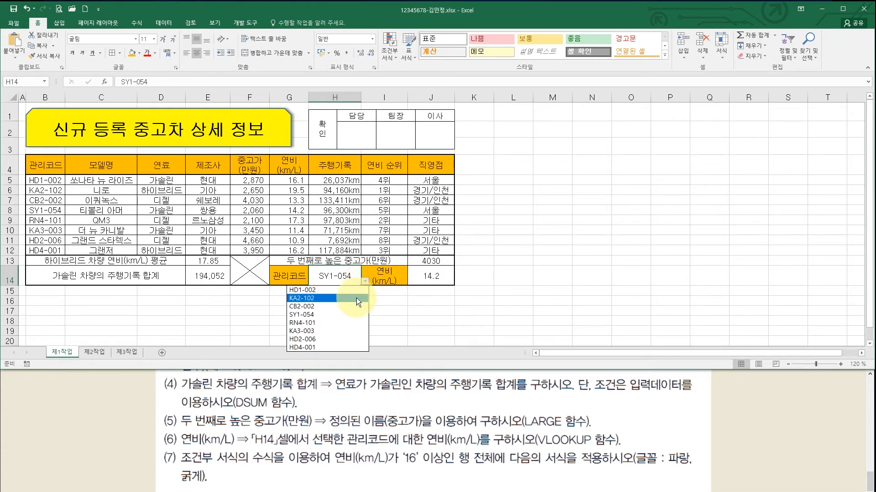
pyautogui.click(357, 298)
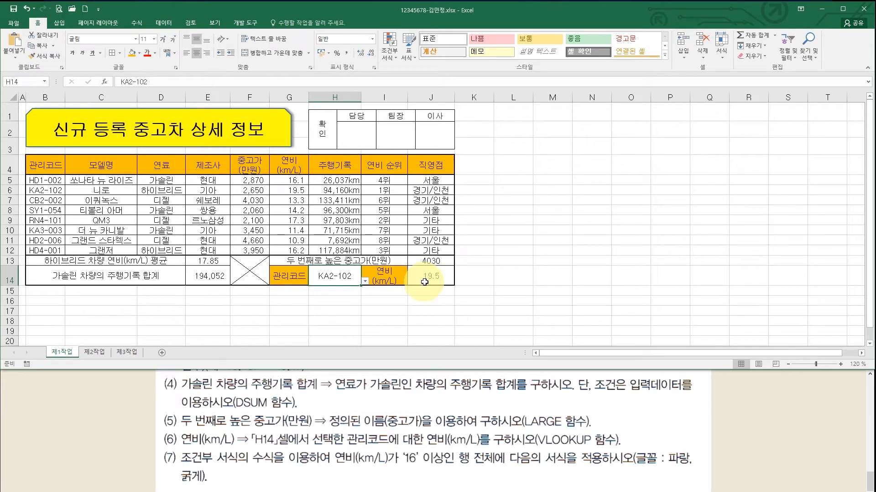
pyautogui.click(351, 457)
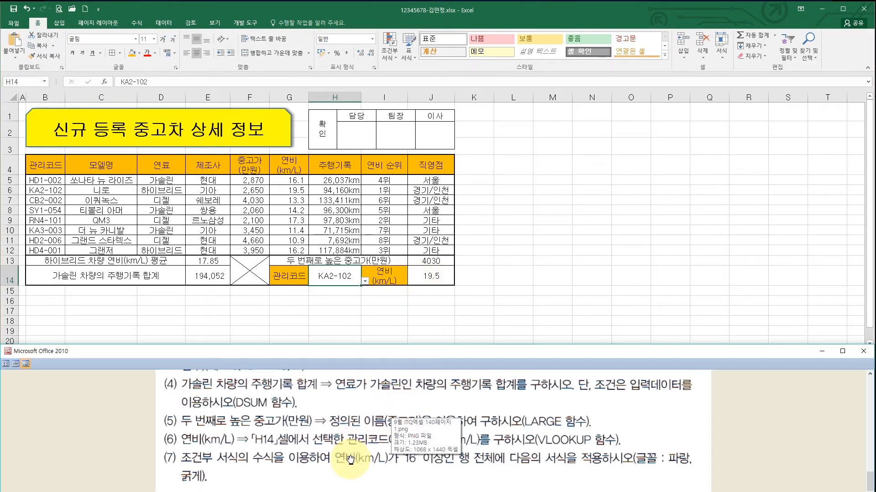
pyautogui.hotkey('alt', 'Tab')
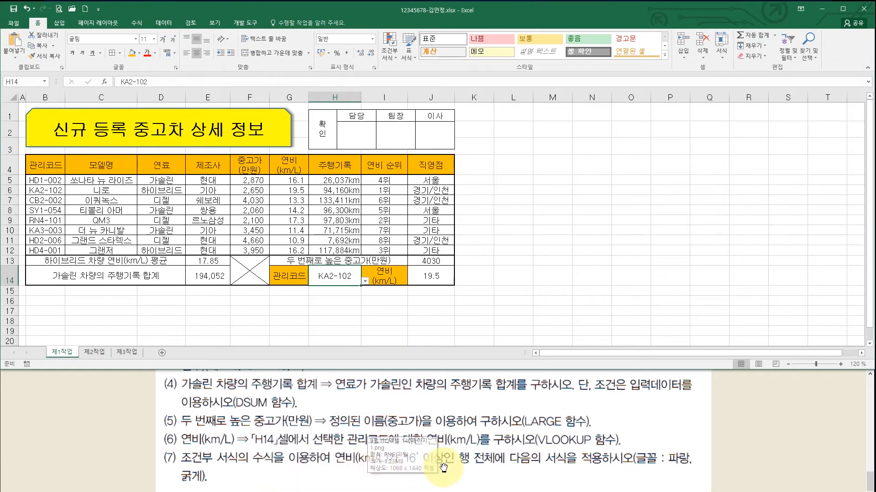
pyautogui.click(566, 441)
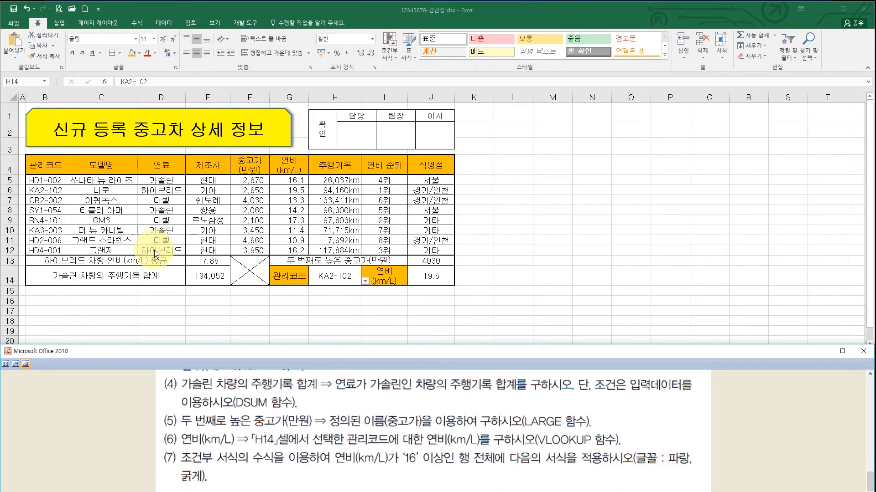
pyautogui.click(143, 231)
pyautogui.moveTo(42, 180); pyautogui.dragTo(424, 249)
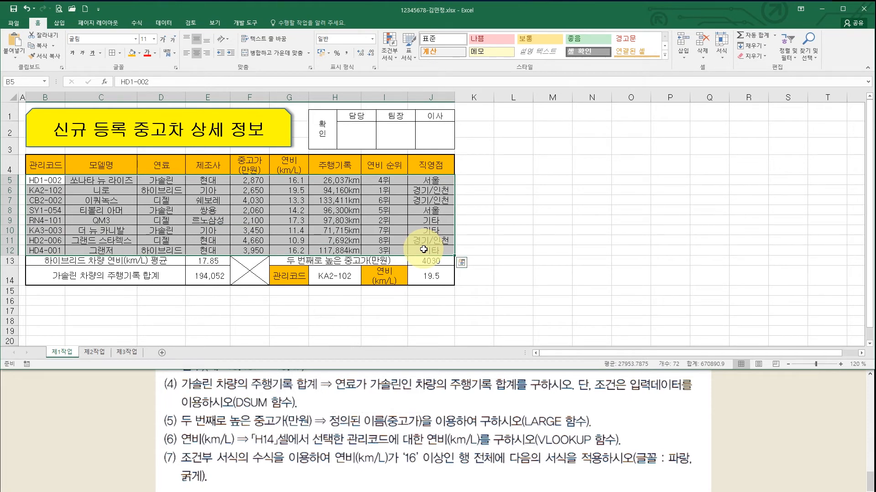
# - Create a formula-based conditional formatting rule =$G5>=16 for B5:J12
pyautogui.click(387, 51)
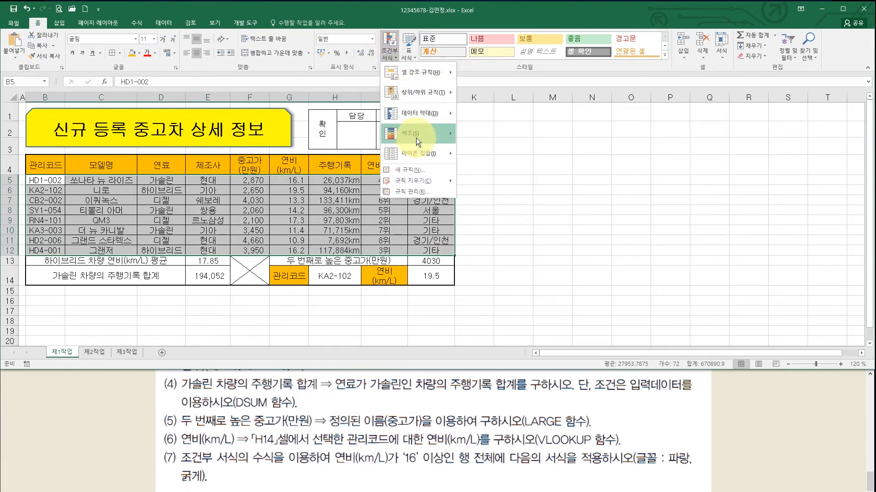
pyautogui.click(418, 169)
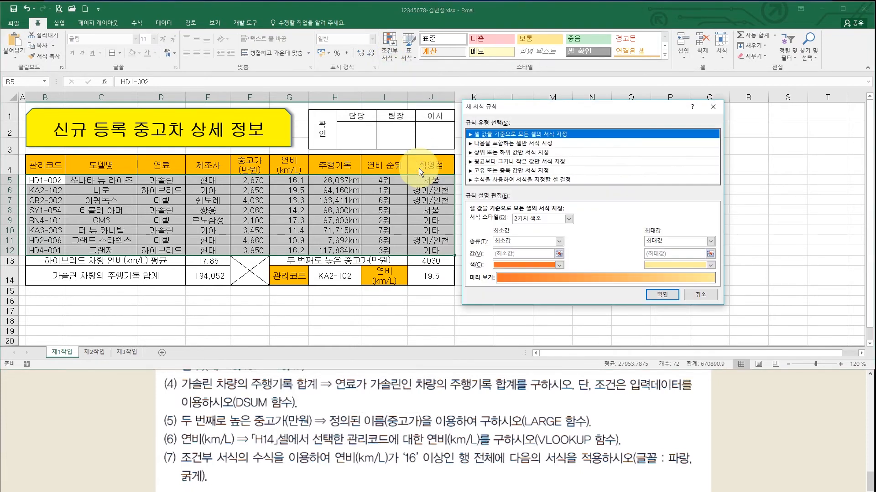
pyautogui.click(508, 182)
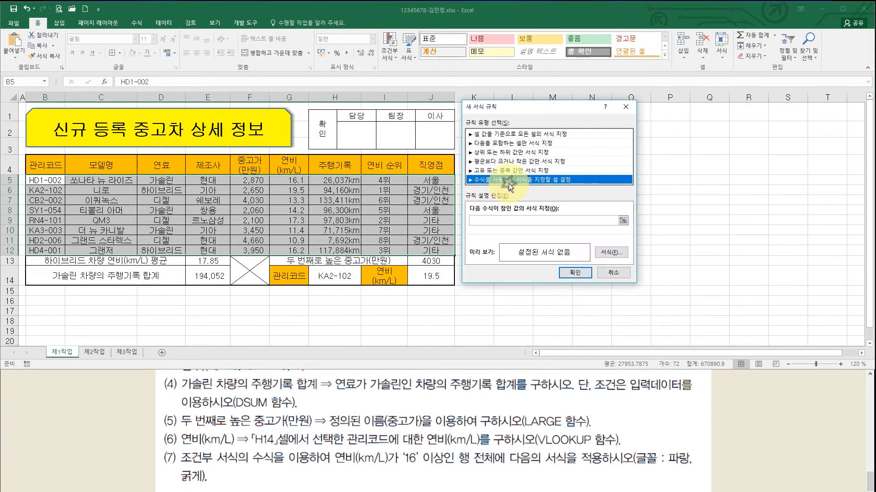
pyautogui.click(499, 219)
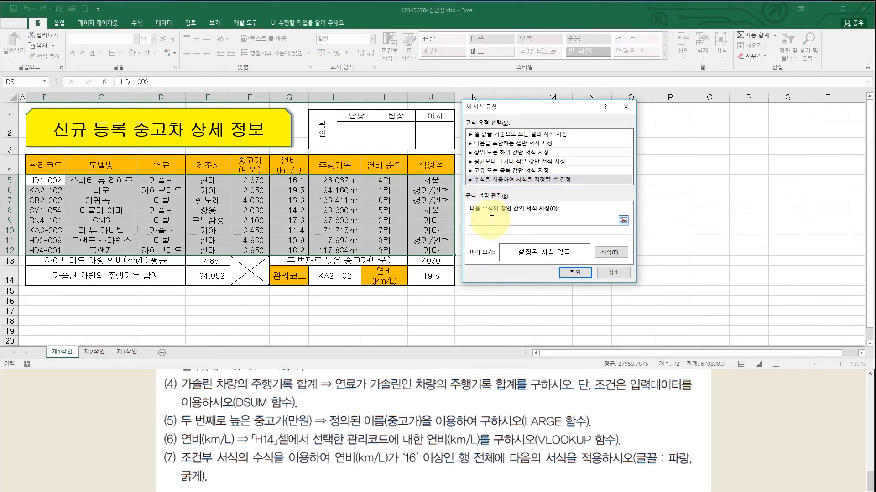
pyautogui.click(298, 182)
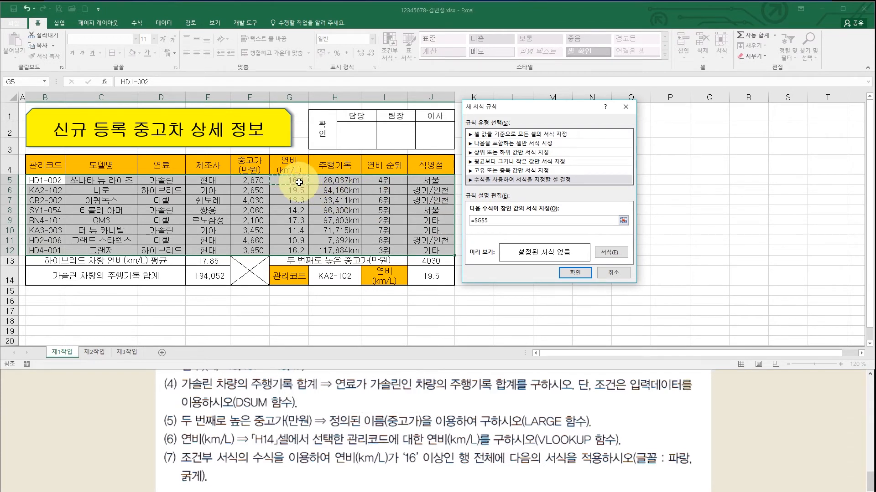
pyautogui.press('F4')
pyautogui.press('F4')
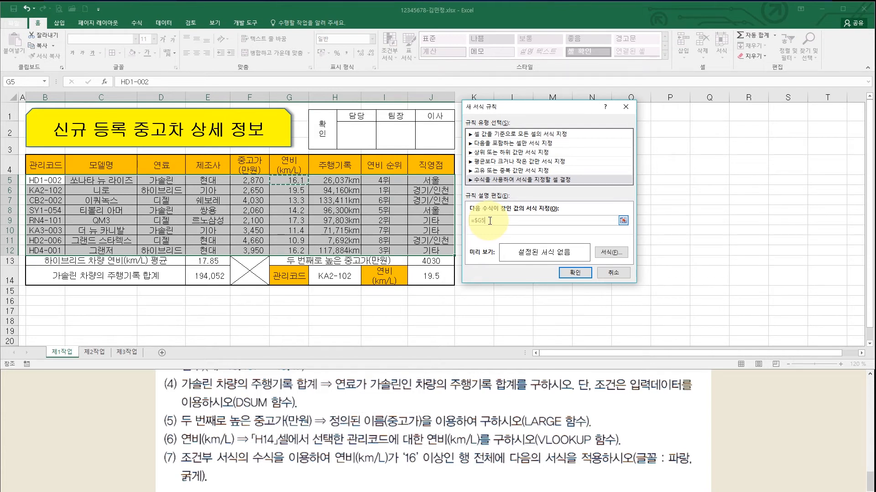
pyautogui.write('>=16')
# - Give the rule a blue, bold font and apply it
pyautogui.click(607, 253)
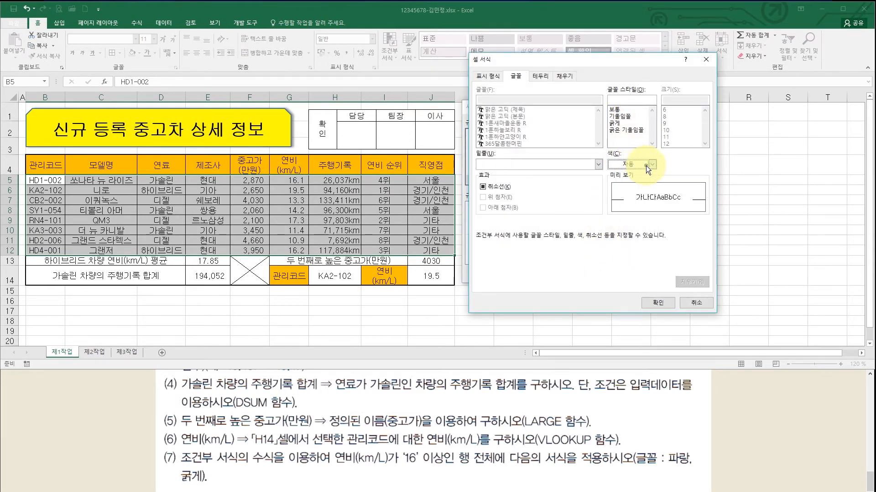
pyautogui.click(646, 166)
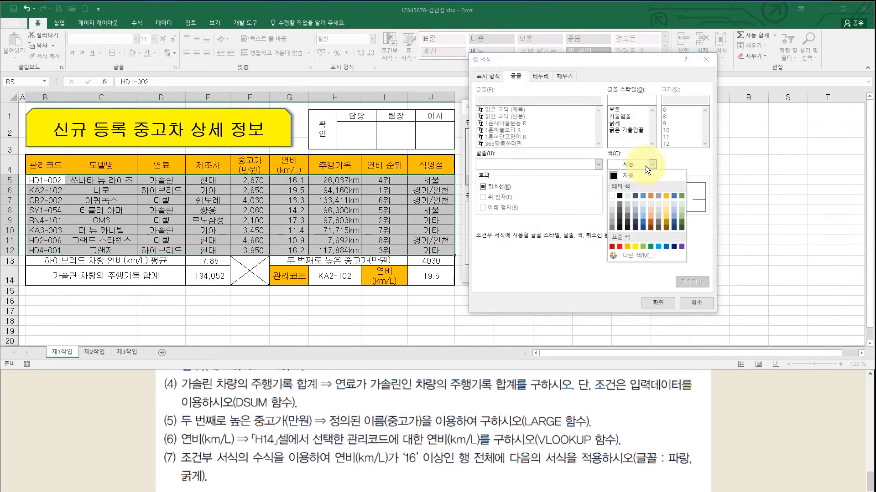
pyautogui.click(666, 246)
pyautogui.click(623, 124)
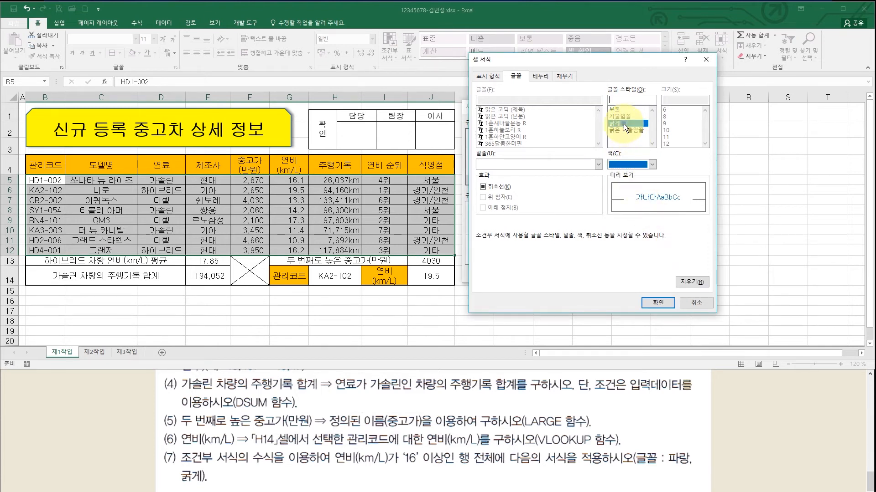
pyautogui.click(658, 303)
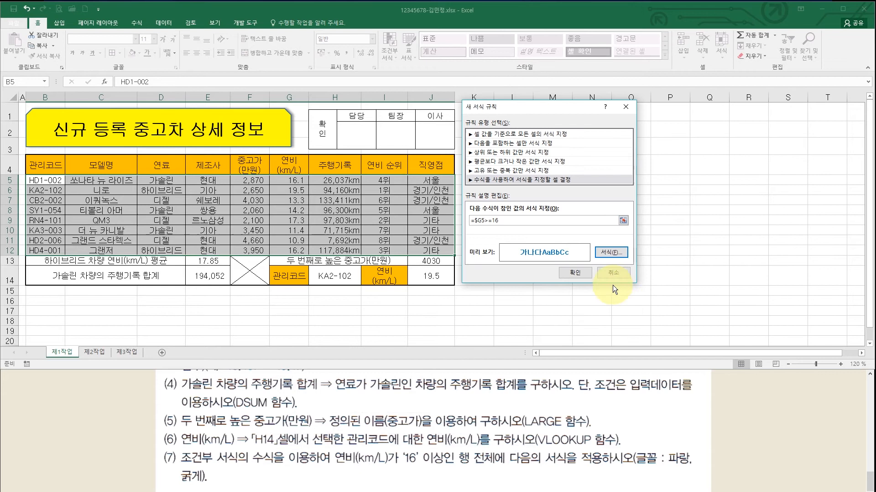
pyautogui.click(579, 275)
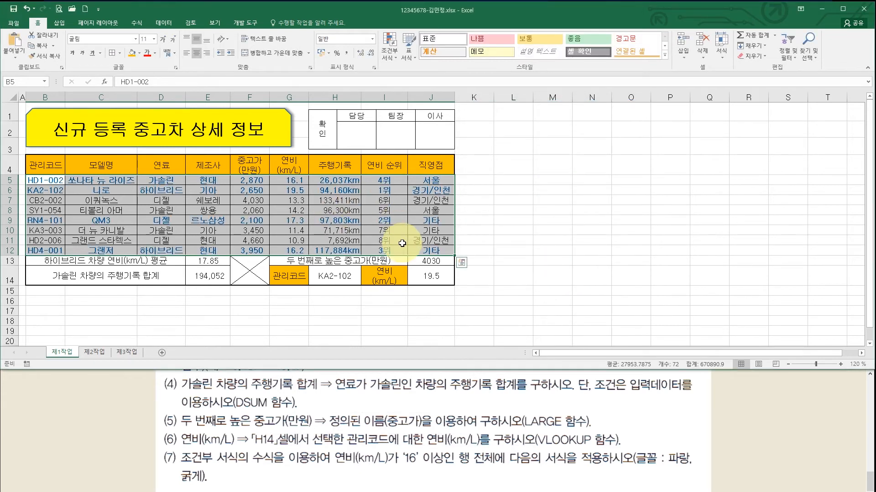
# - Deselect to check the formatting, then copy the table B4:H12 with Ctrl+C
pyautogui.click(508, 232)
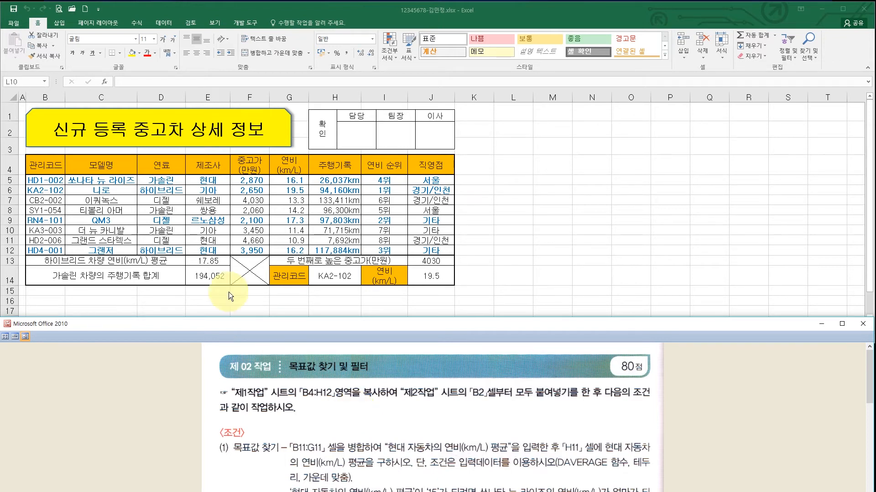
pyautogui.click(49, 165)
pyautogui.moveTo(49, 165); pyautogui.dragTo(312, 251)
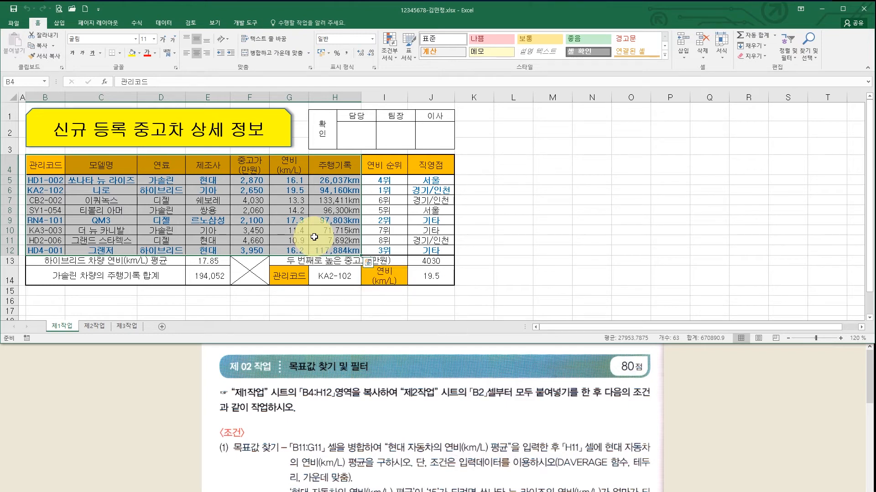
pyautogui.hotkey('ctrl', 'c')
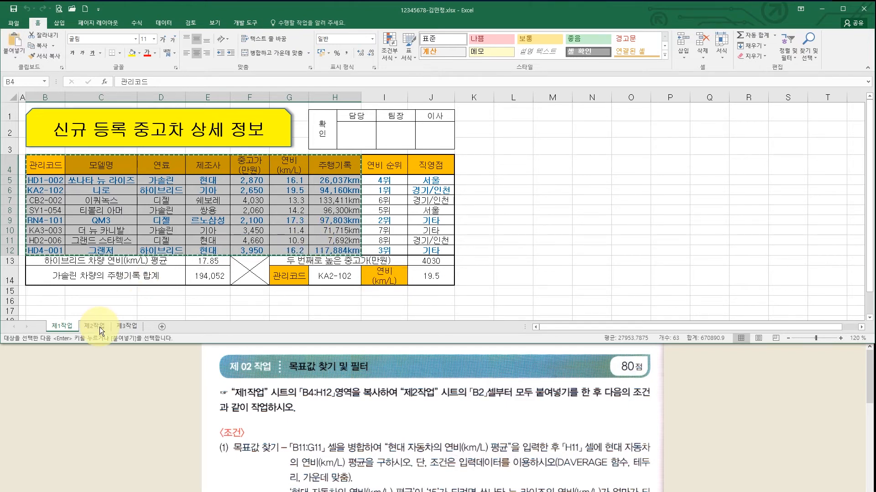
# - Paste the copied vehicle table into cell B2 of the 제2작업 sheet
pyautogui.click(95, 326)
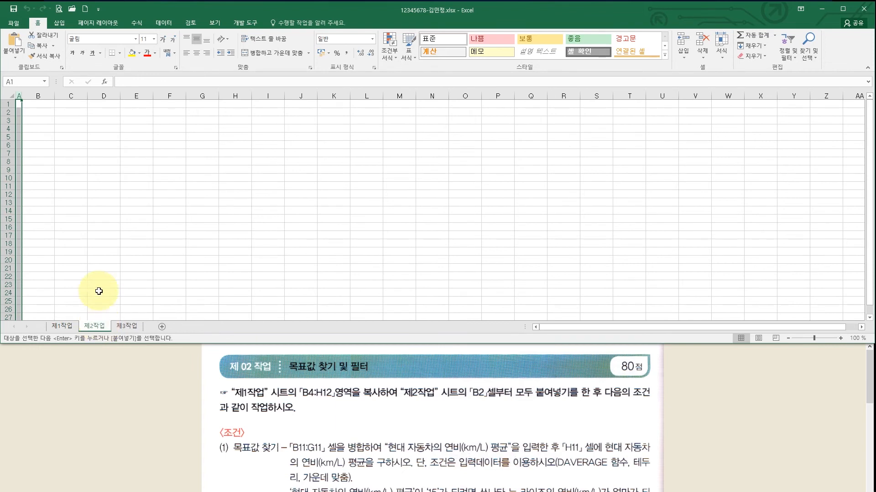
pyautogui.click(40, 113)
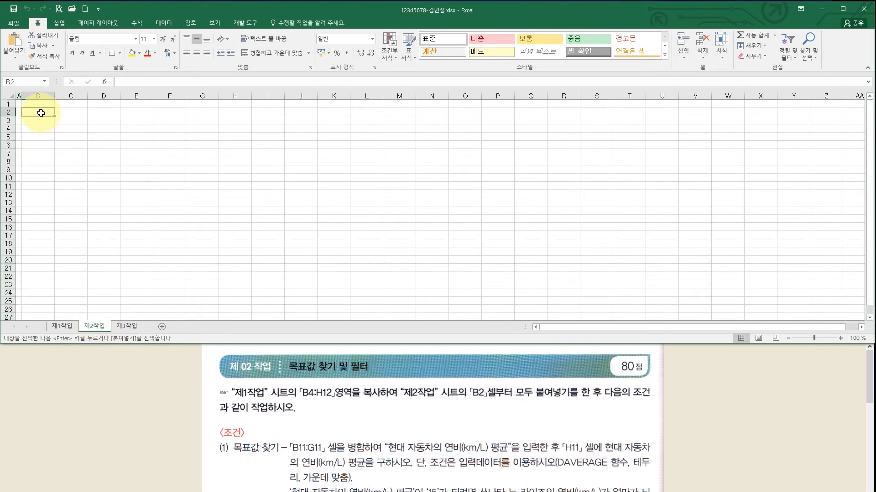
pyautogui.hotkey('ctrl', 'v')
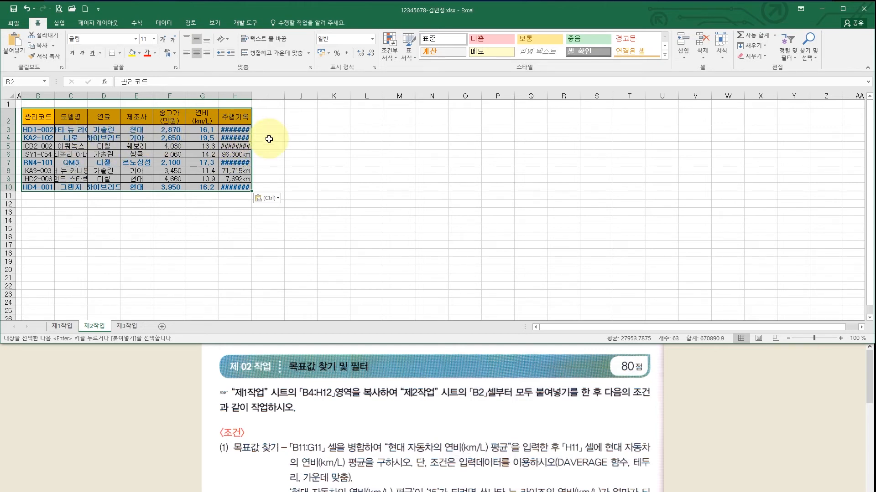
# - AutoFit columns B through H so every value displays fully
pyautogui.moveTo(38, 96); pyautogui.dragTo(232, 95)
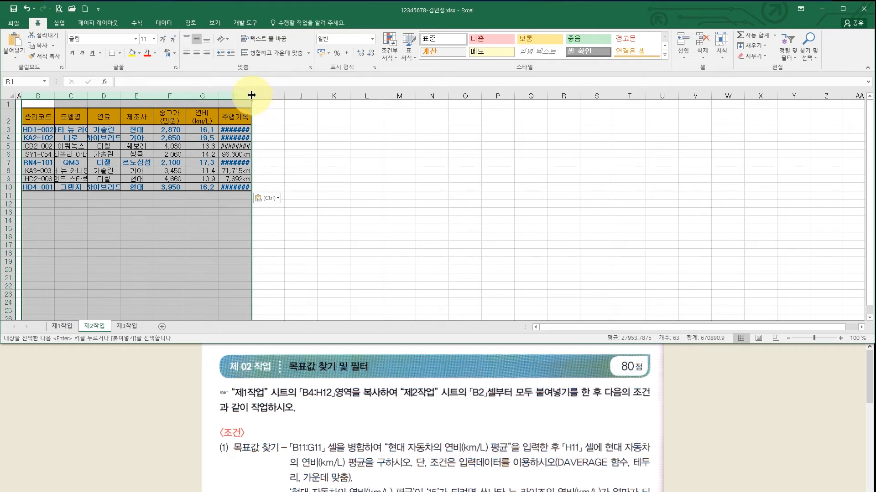
pyautogui.doubleClick(251, 95)
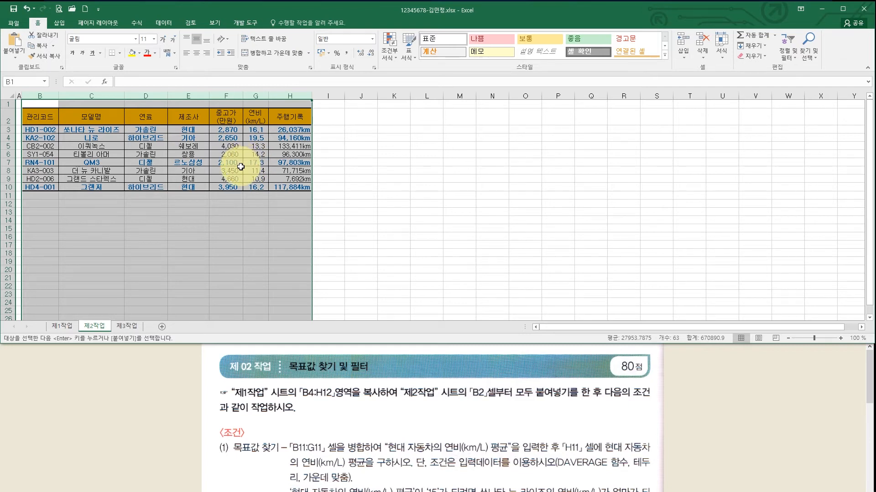
pyautogui.click(236, 195)
pyautogui.click(416, 456)
pyautogui.scroll(-3, 413, 387)
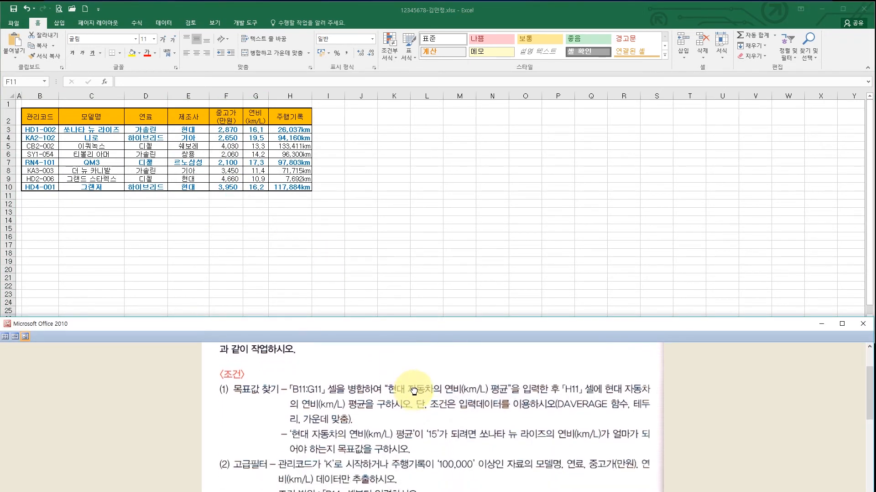
# - Merge and center cells B11:G11 below the table
pyautogui.scroll(-1, 416, 367)
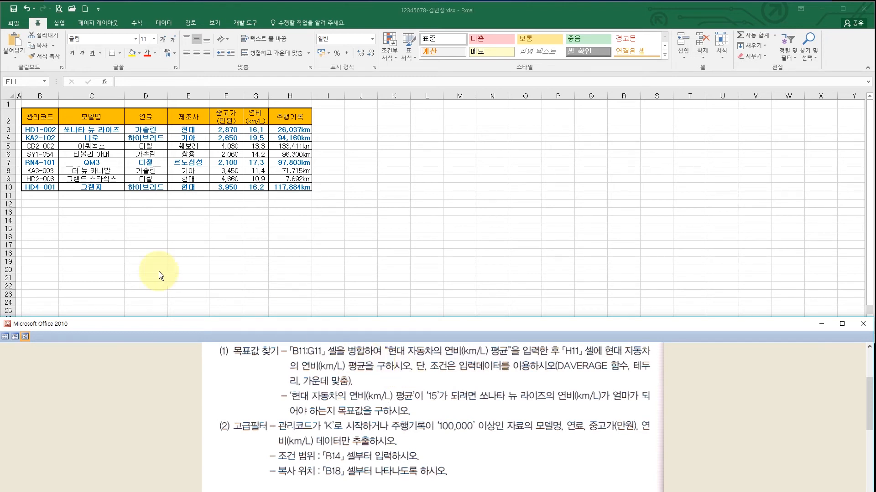
pyautogui.click(45, 196)
pyautogui.click(36, 196)
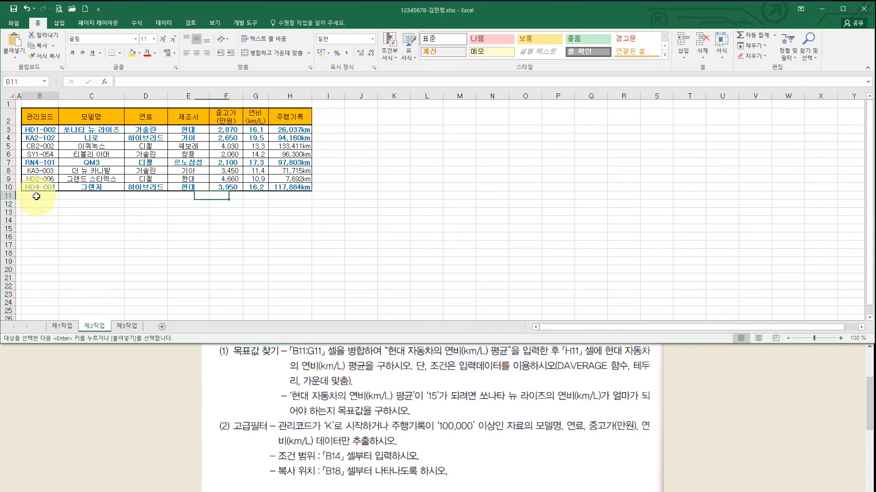
pyautogui.moveTo(43, 195); pyautogui.dragTo(244, 194)
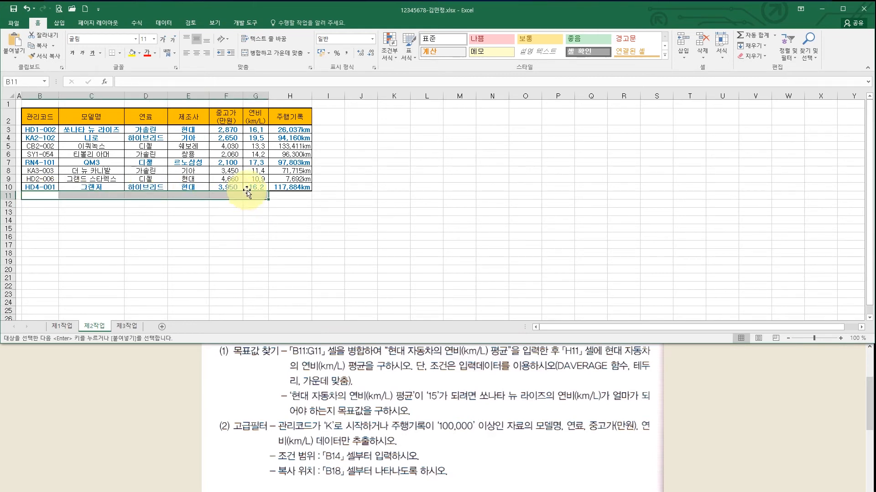
pyautogui.click(269, 56)
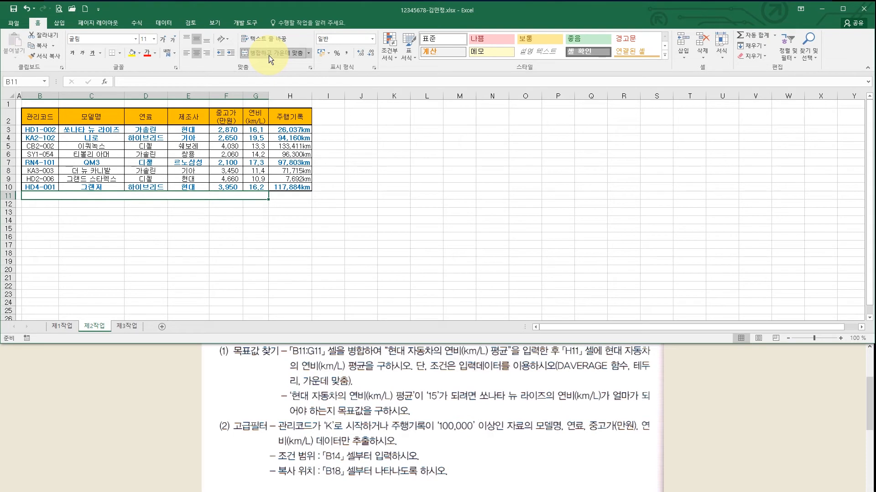
# - Label the merged cell '현대 자동차의 연비(km/L) 평균' and begin a =DA formula in H11
pyautogui.doubleClick(194, 197)
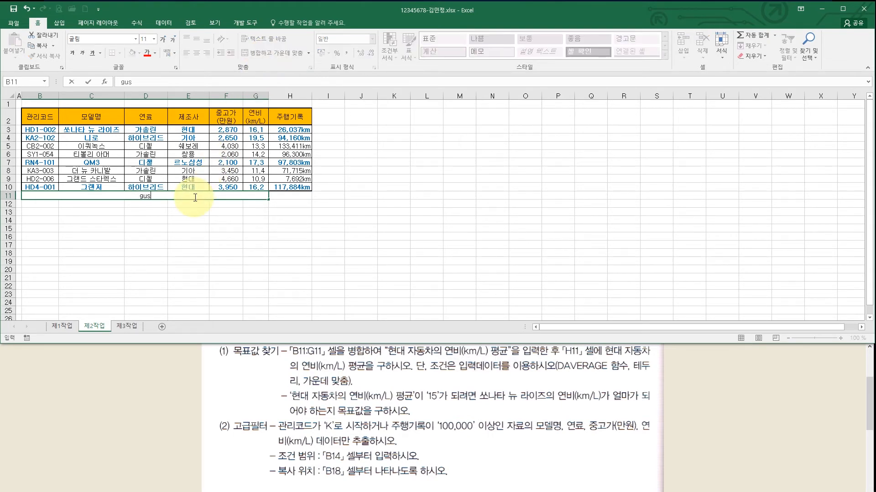
pyautogui.write('현대 자동차')
pyautogui.write('의 연비(')
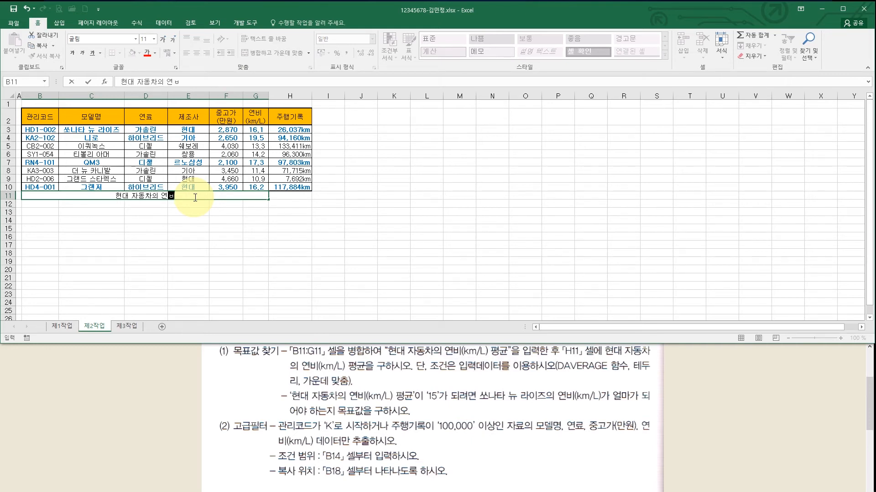
pyautogui.write('km/L')
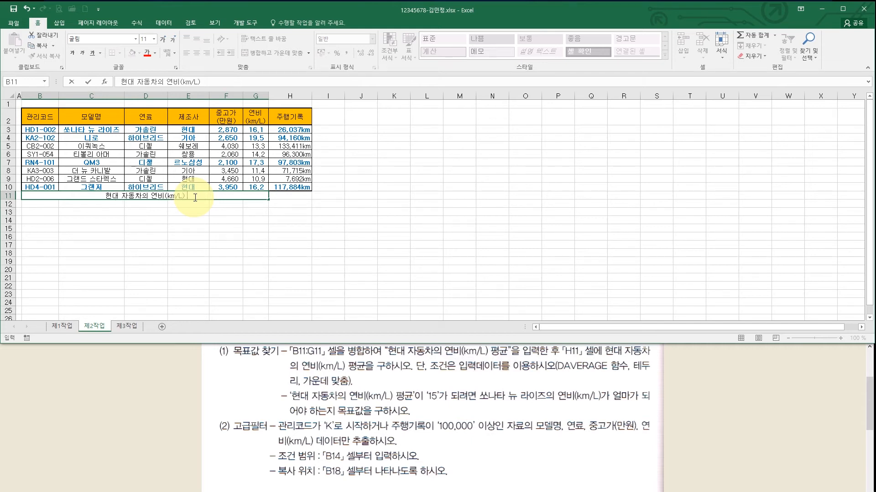
pyautogui.write('평균')
pyautogui.click(289, 196)
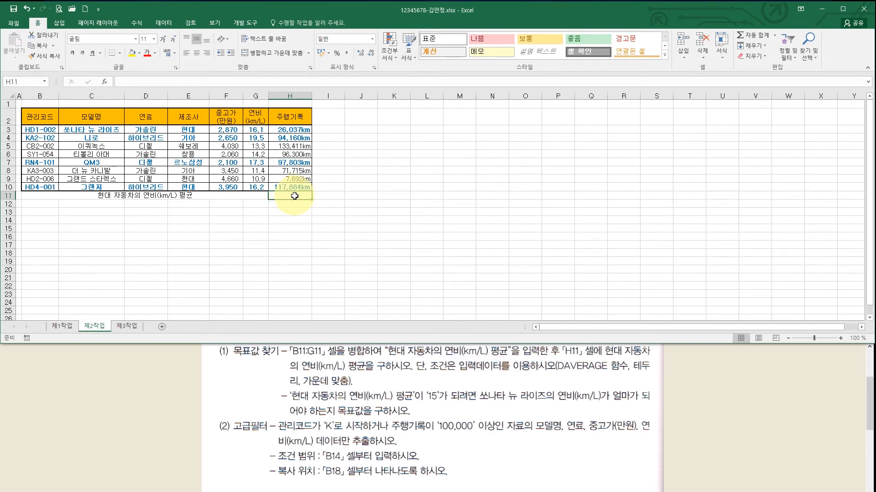
pyautogui.write('=')
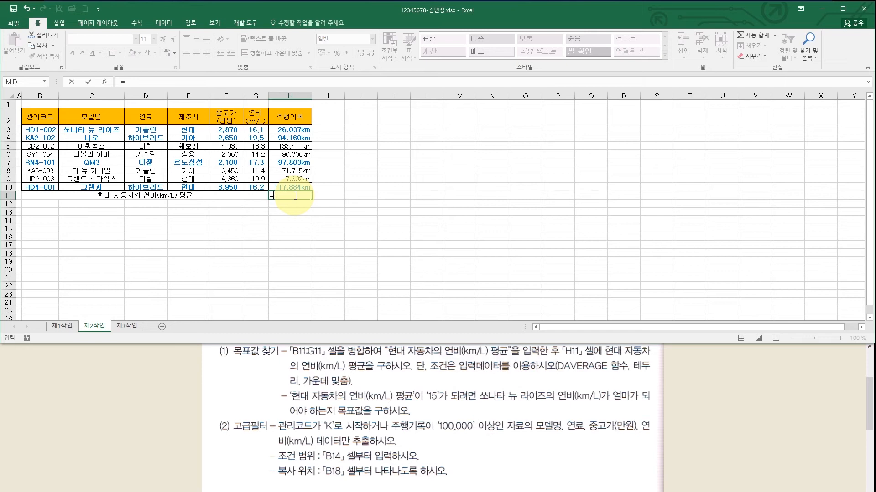
pyautogui.write('da')
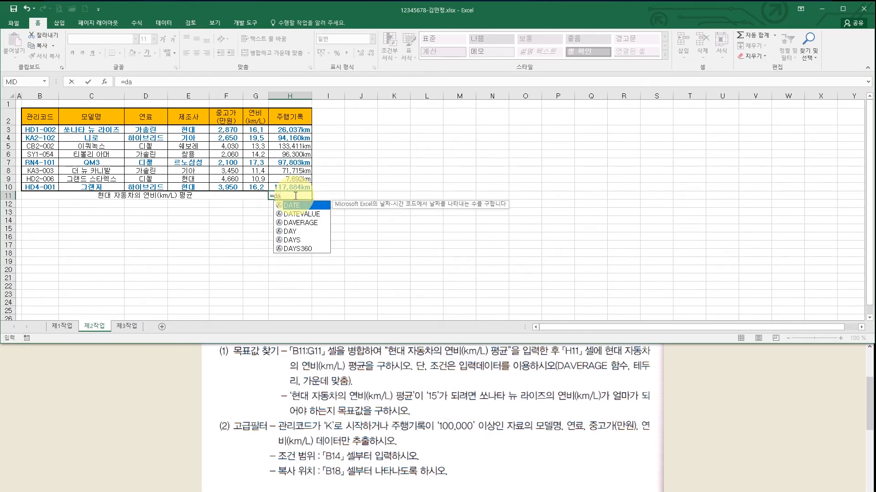
# - Enter =DAVERAGE(B2:H10,G2,E2:E3) in H11, giving the Hyundai 연비 average 14.4
pyautogui.doubleClick(300, 224)
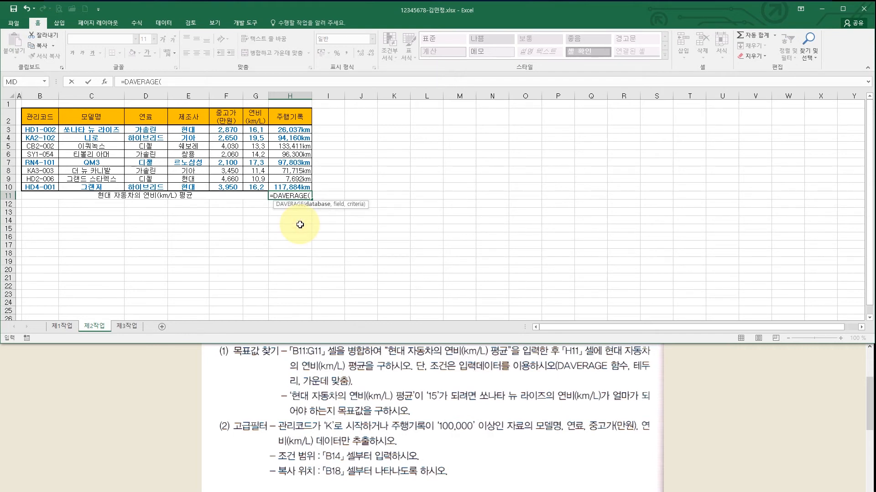
pyautogui.hotkey('ctrl', 'a')
pyautogui.moveTo(462, 108); pyautogui.dragTo(391, 119)
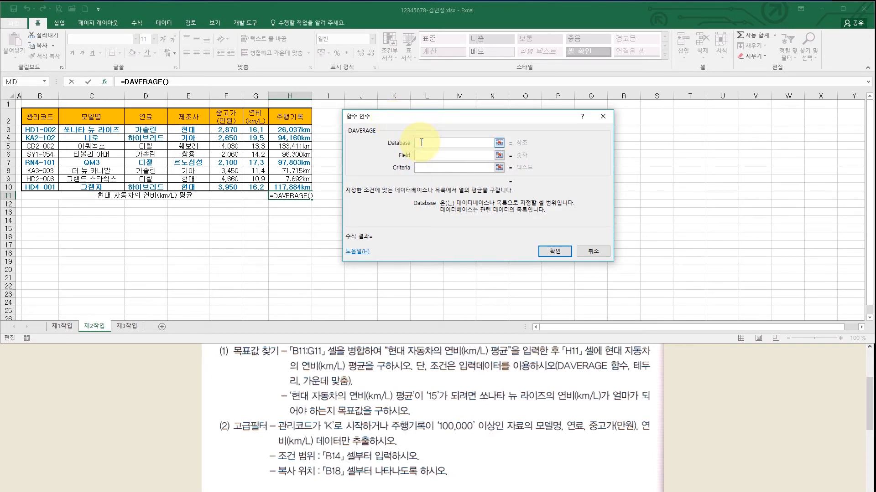
pyautogui.moveTo(37, 117); pyautogui.dragTo(288, 187)
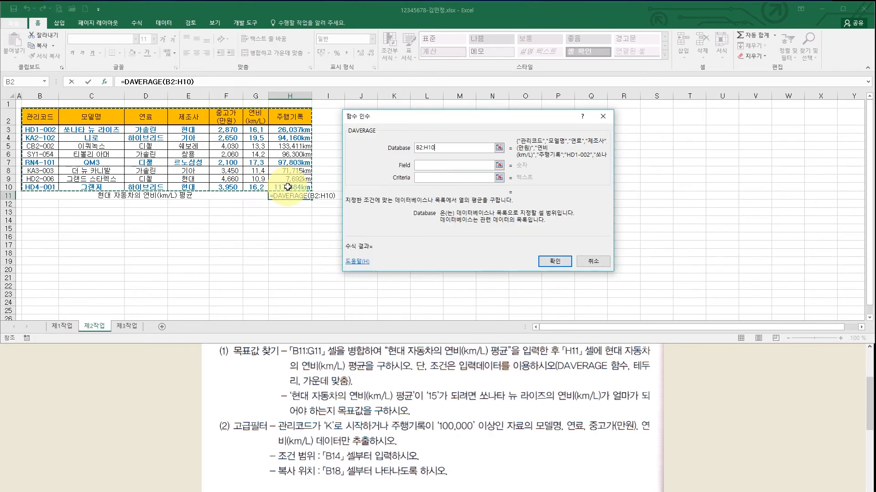
pyautogui.click(427, 166)
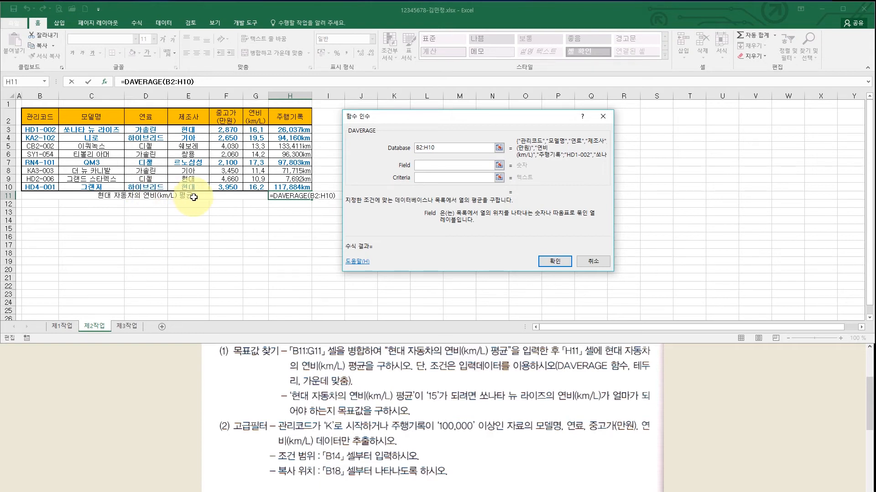
pyautogui.click(258, 119)
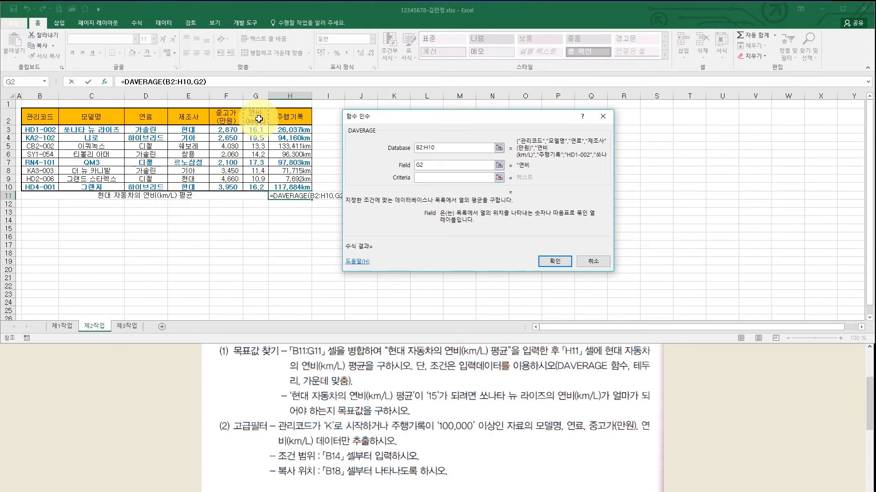
pyautogui.click(421, 178)
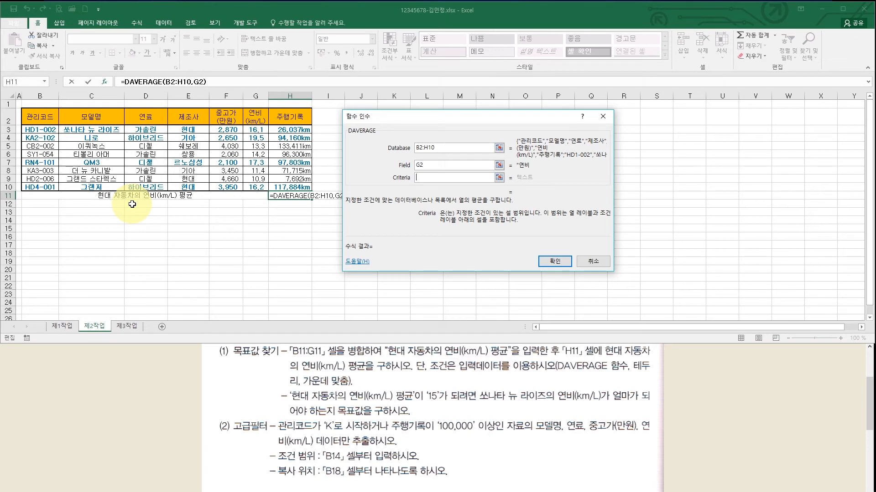
pyautogui.moveTo(188, 117); pyautogui.dragTo(188, 130)
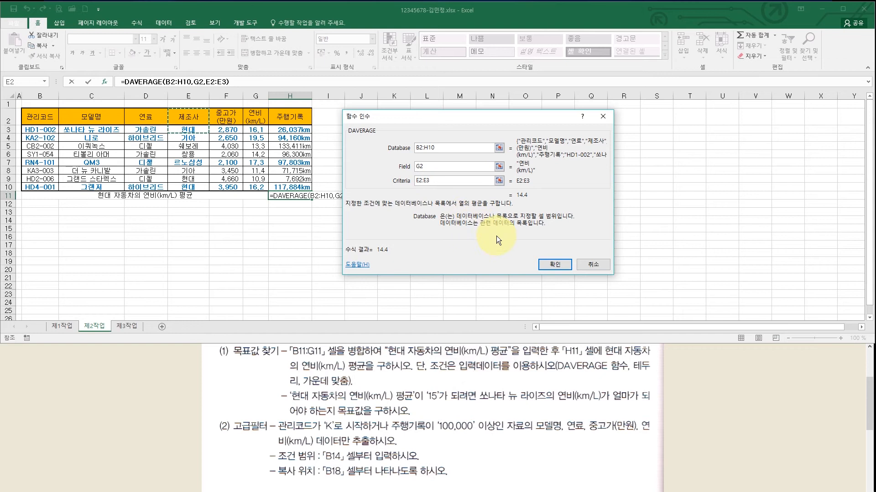
pyautogui.click(547, 265)
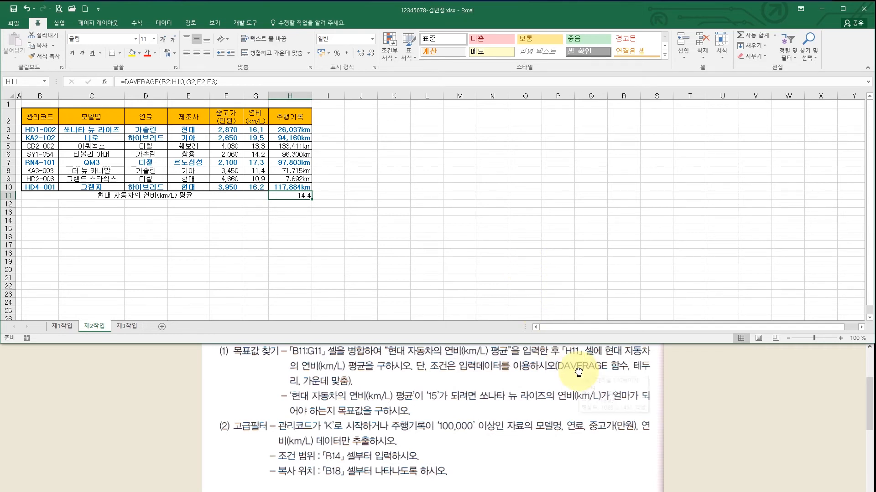
pyautogui.click(650, 373)
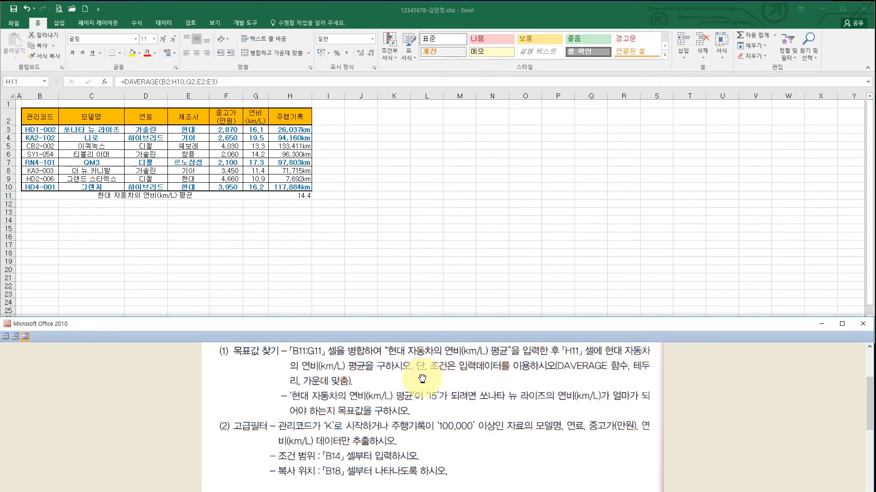
# - Center the 14.4 result in H11 and apply all borders to B11:H11
pyautogui.click(302, 196)
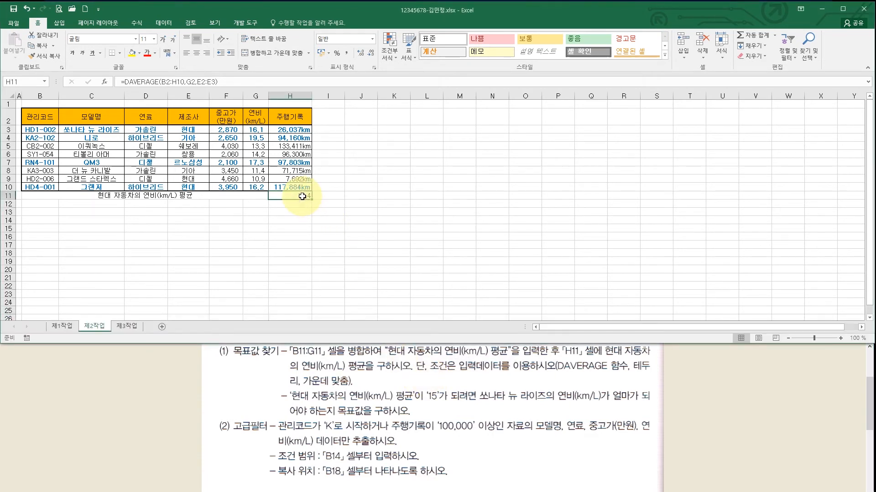
pyautogui.click(196, 53)
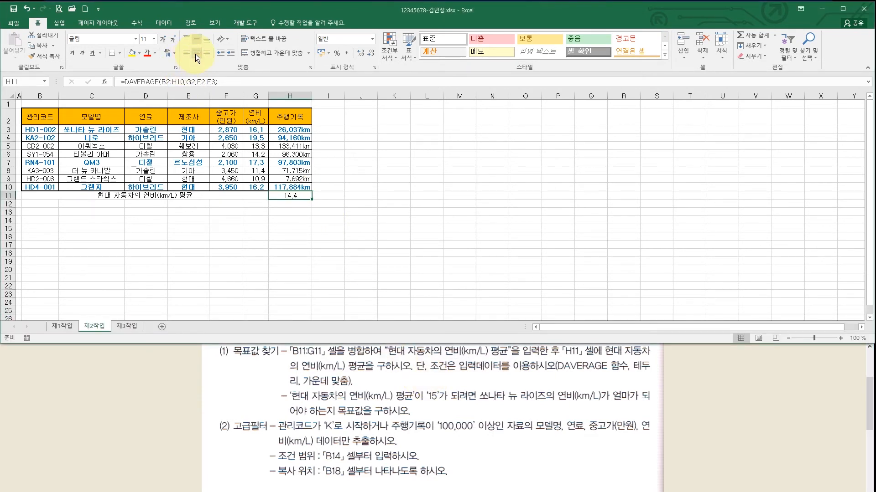
pyautogui.click(86, 196)
pyautogui.moveTo(85, 196); pyautogui.dragTo(282, 196)
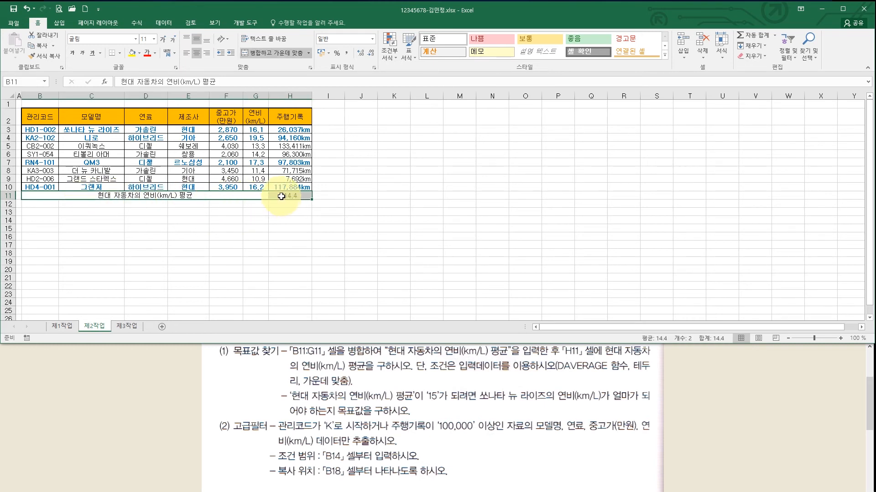
pyautogui.click(122, 52)
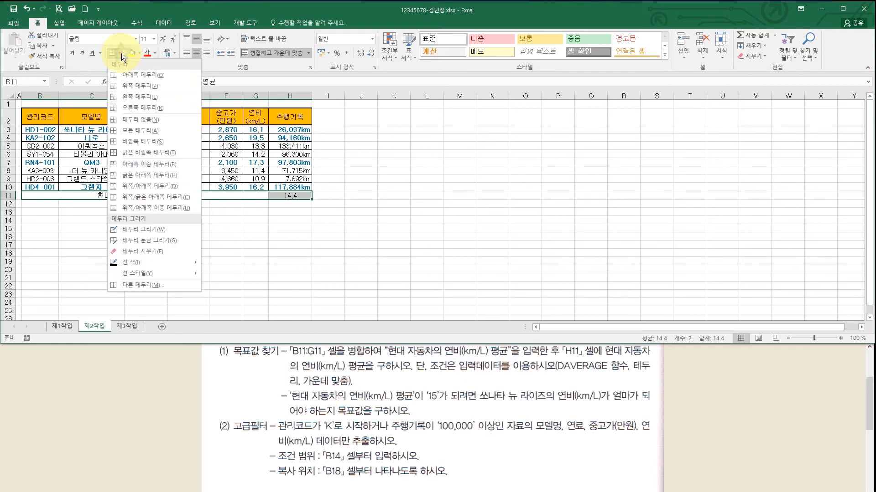
pyautogui.click(136, 133)
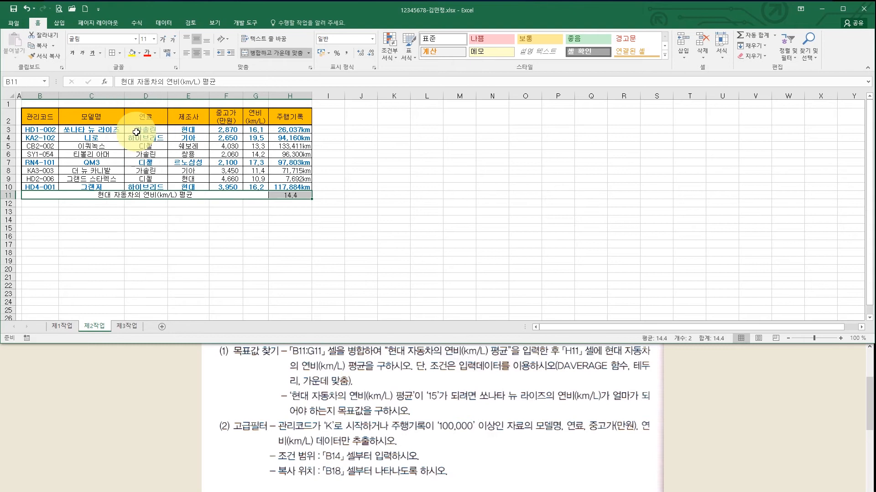
pyautogui.click(304, 227)
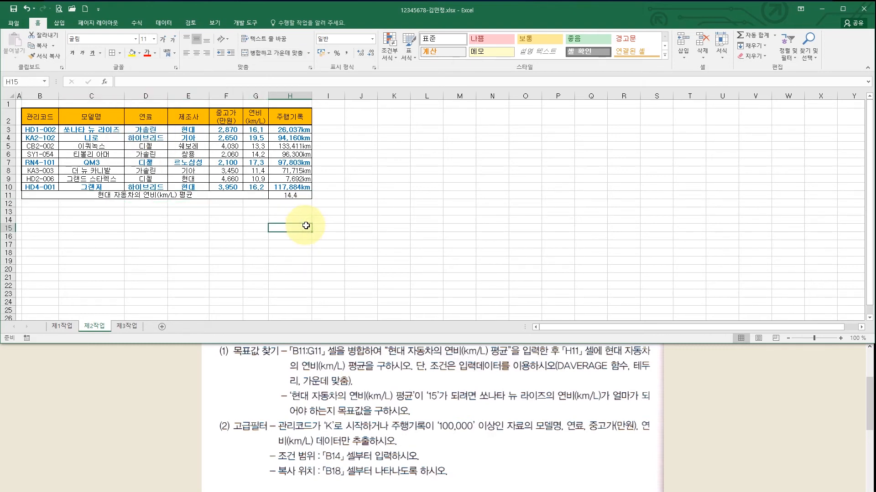
# - Return to the worksheet and select H11 showing the 14.4 average
pyautogui.click(362, 412)
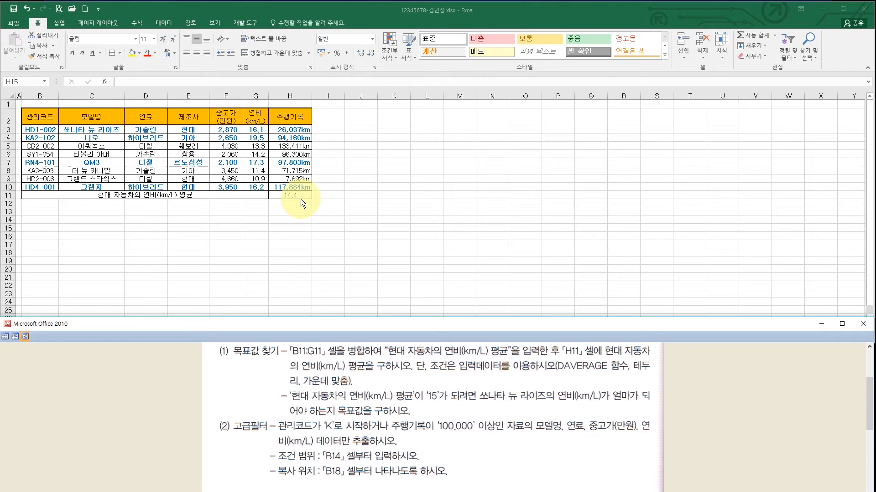
pyautogui.hotkey('alt', 'Tab')
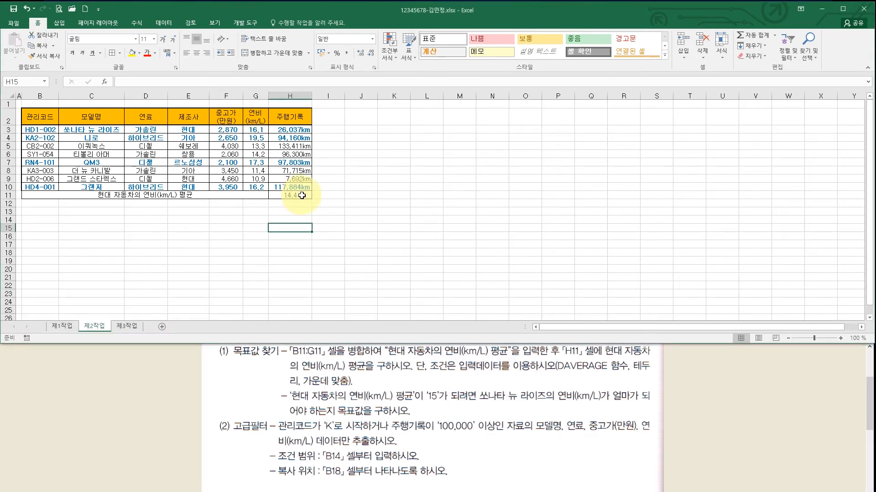
pyautogui.click(302, 196)
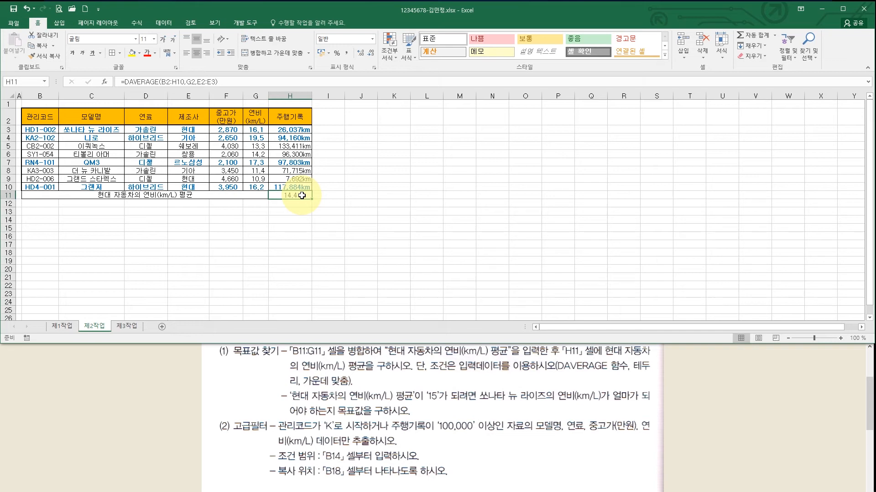
# - Goal Seek H11 to 15 by changing G3, which becomes 17.9
pyautogui.click(165, 22)
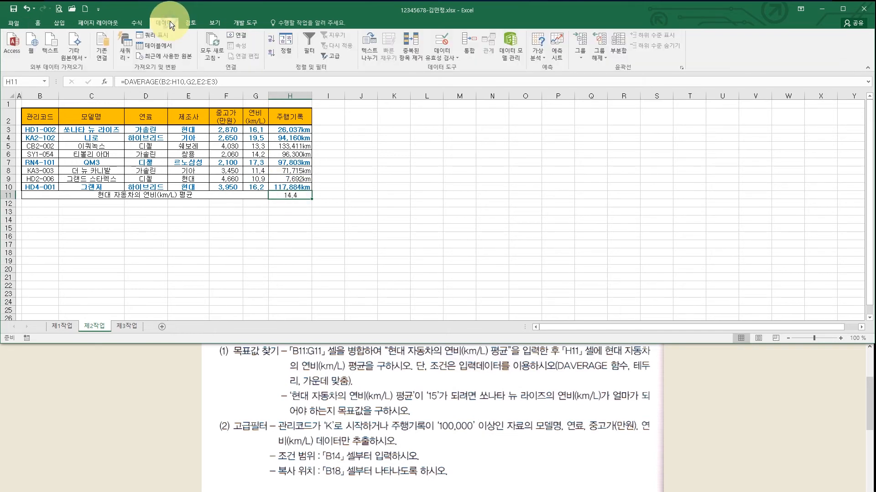
pyautogui.click(538, 53)
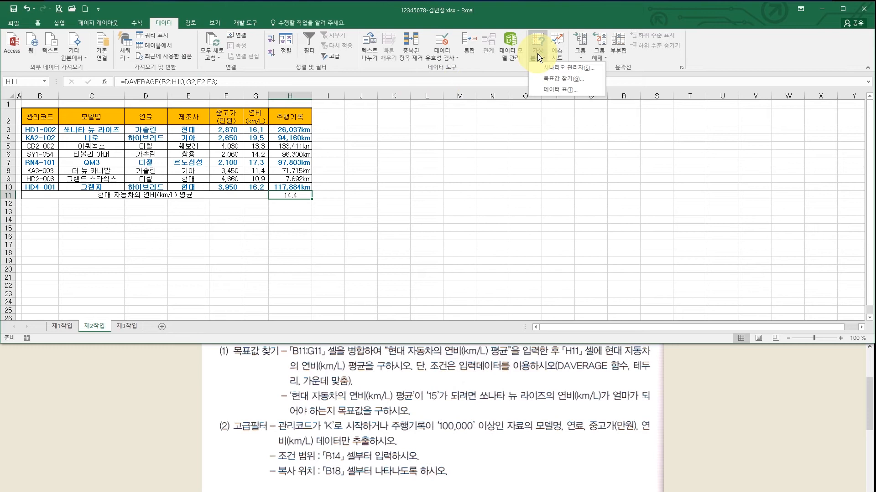
pyautogui.click(549, 81)
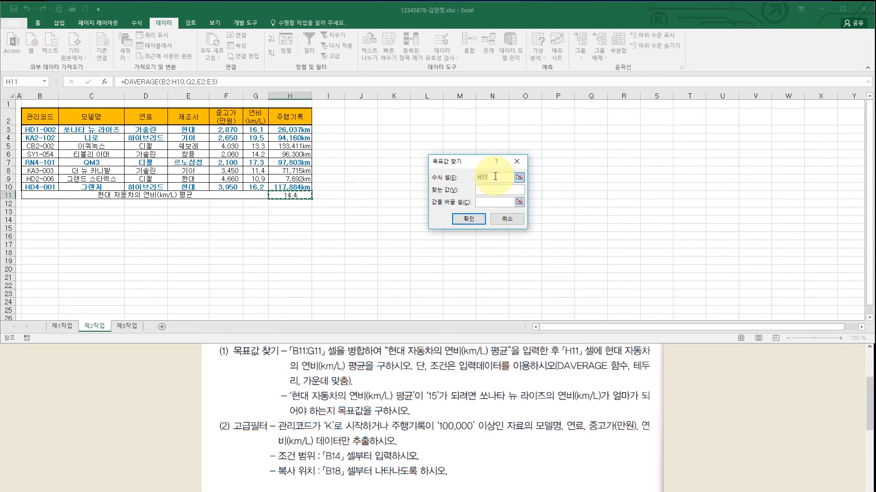
pyautogui.click(489, 191)
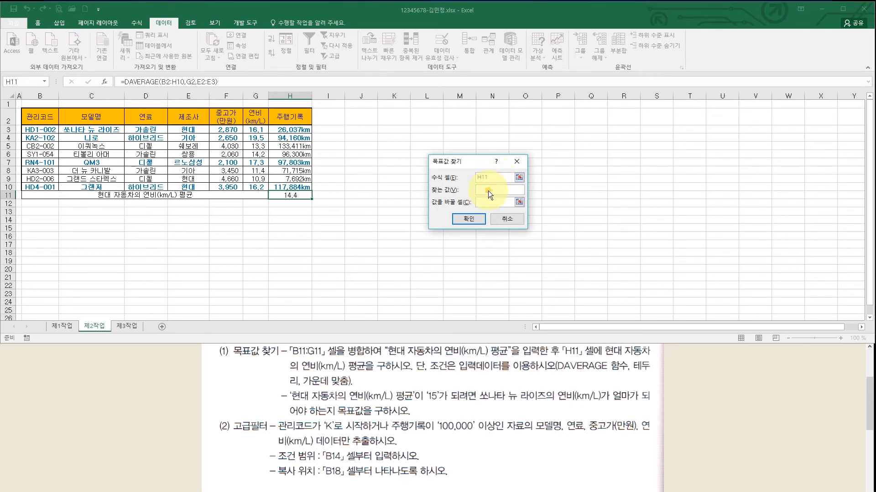
pyautogui.write('15')
pyautogui.click(488, 204)
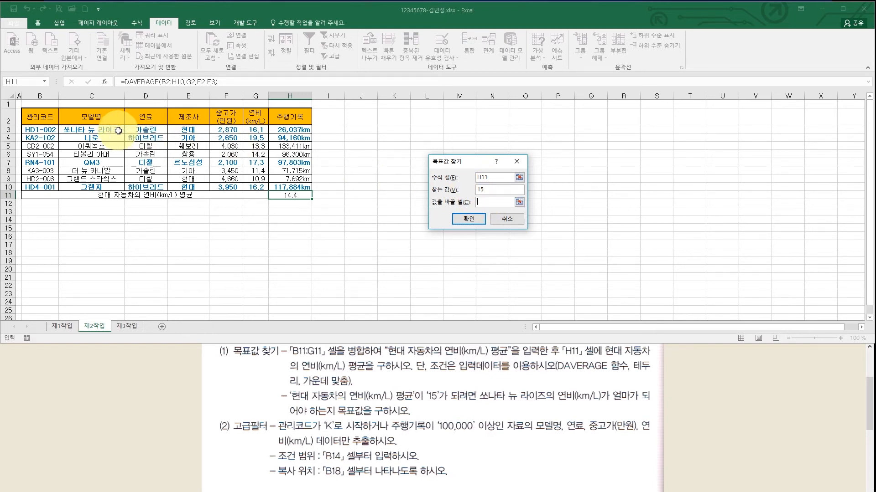
pyautogui.click(258, 131)
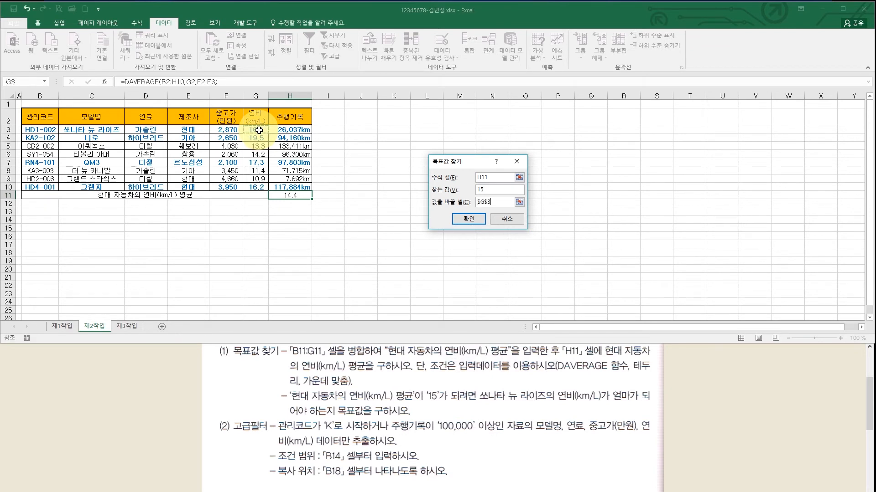
pyautogui.click(465, 219)
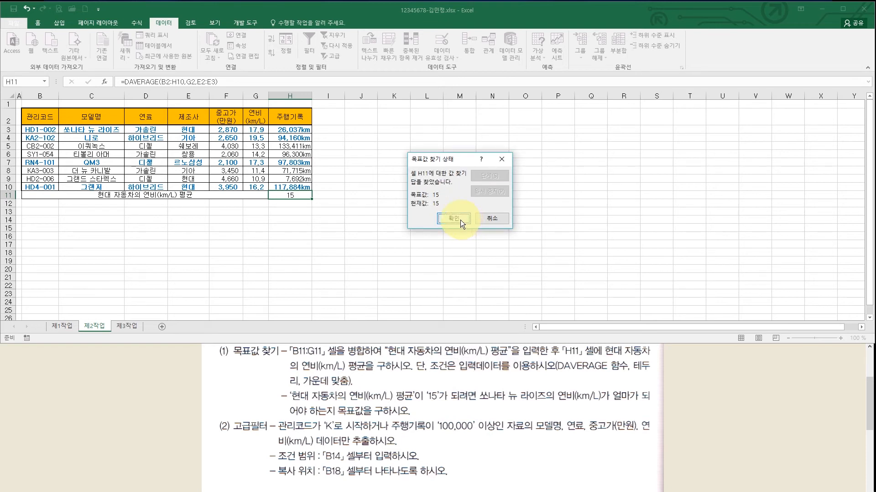
pyautogui.click(461, 220)
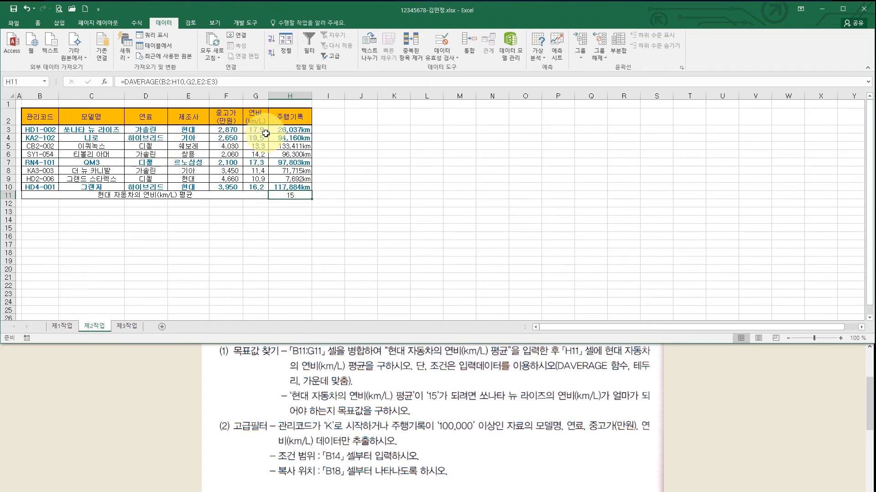
pyautogui.click(322, 203)
pyautogui.click(456, 444)
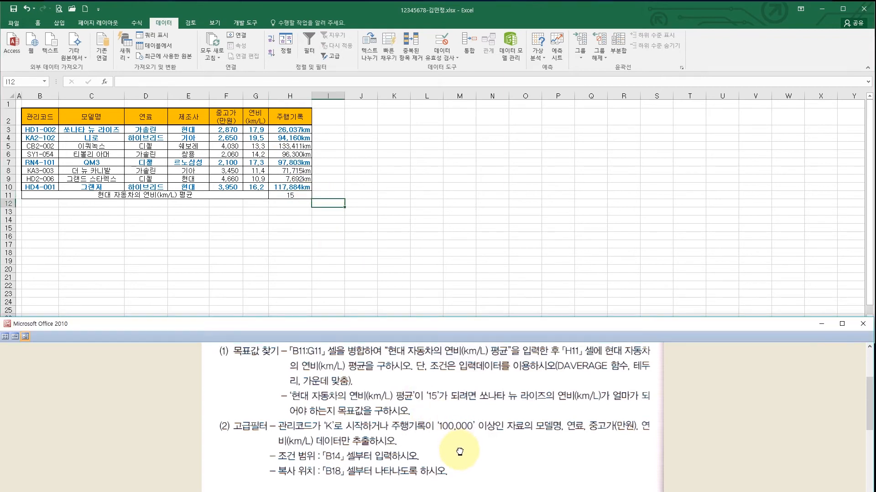
pyautogui.scroll(-3, 458, 411)
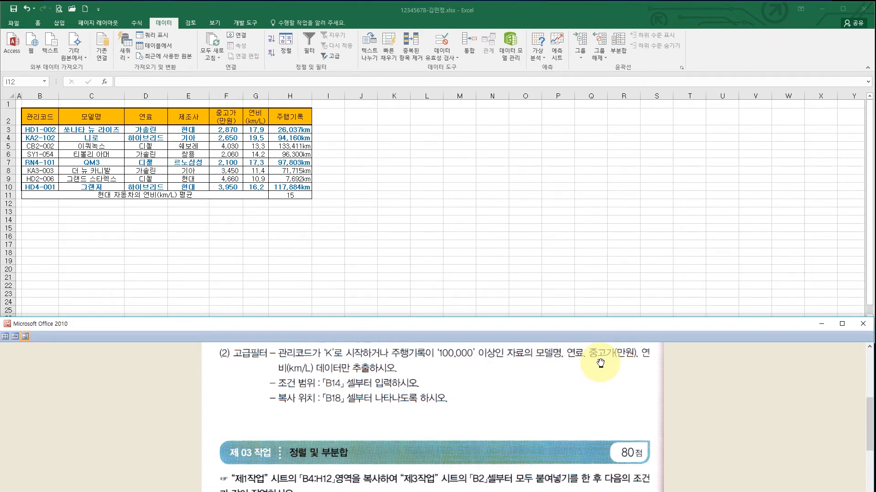
# - Copy the 모델명, 연료, 중고가(만원) and 연비(km/L) headers into B18:E18
pyautogui.click(99, 114)
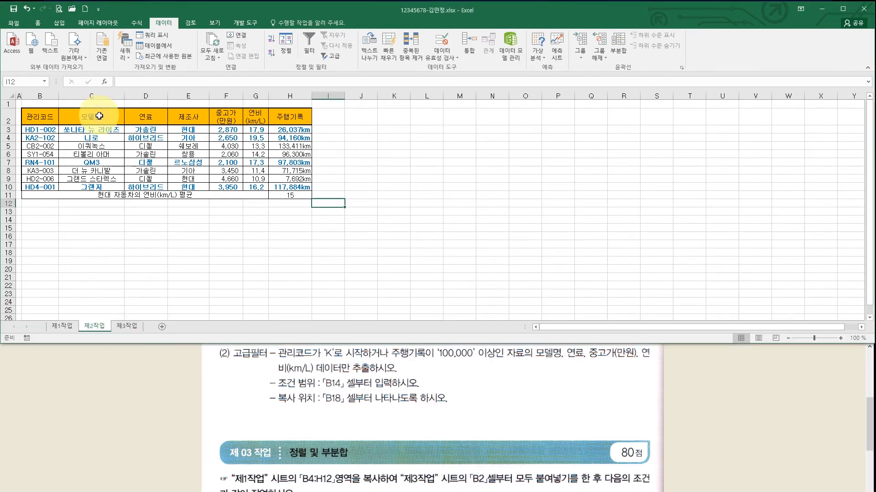
pyautogui.click(98, 116)
pyautogui.moveTo(98, 116); pyautogui.dragTo(132, 117)
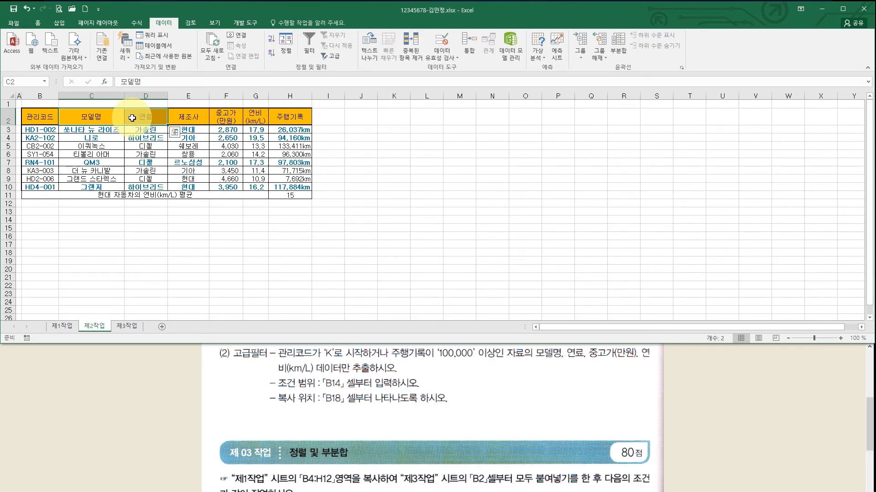
pyautogui.keyDown('ctrl'); pyautogui.click(226, 117); pyautogui.keyUp('ctrl')
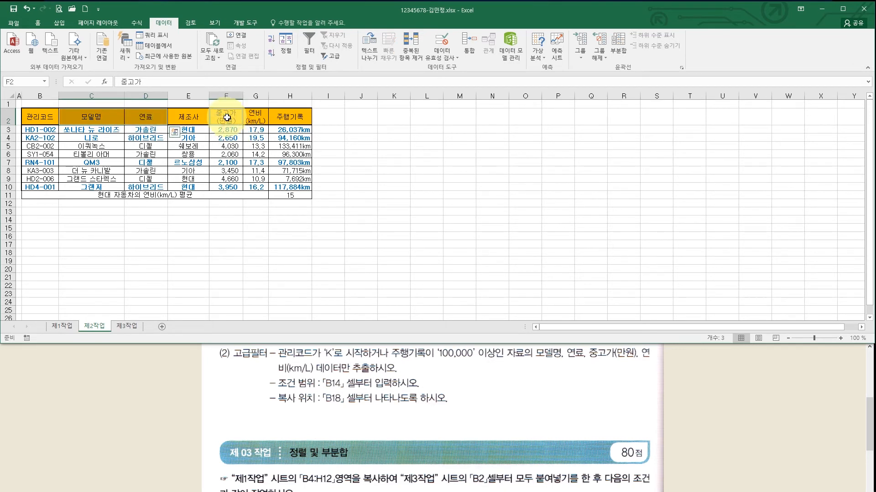
pyautogui.moveTo(226, 117); pyautogui.dragTo(247, 118)
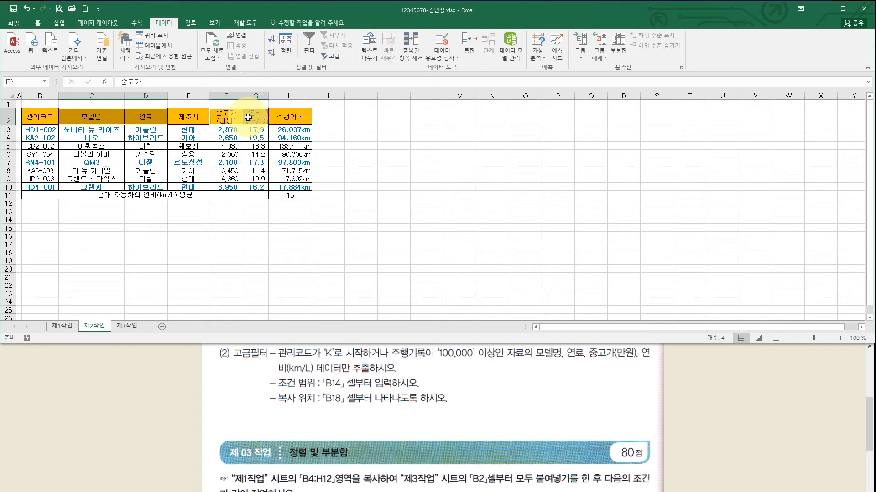
pyautogui.hotkey('ctrl', 'c')
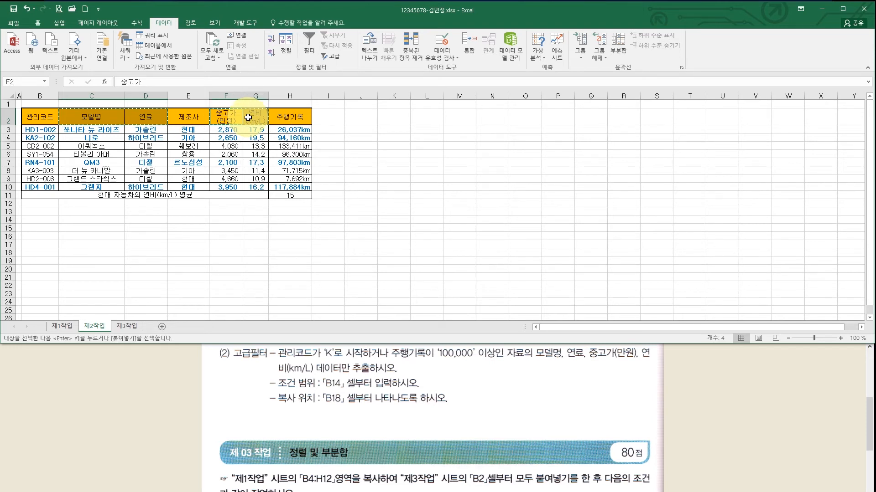
pyautogui.click(38, 254)
pyautogui.hotkey('ctrl', 'v')
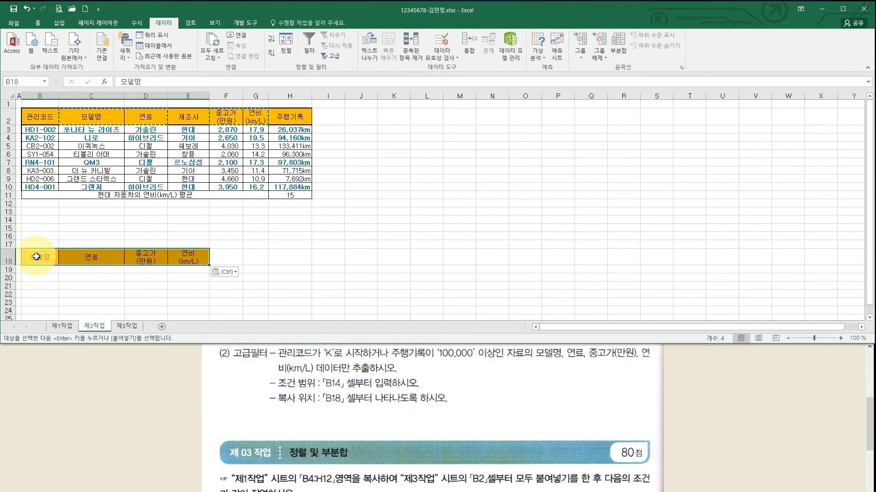
pyautogui.click(337, 391)
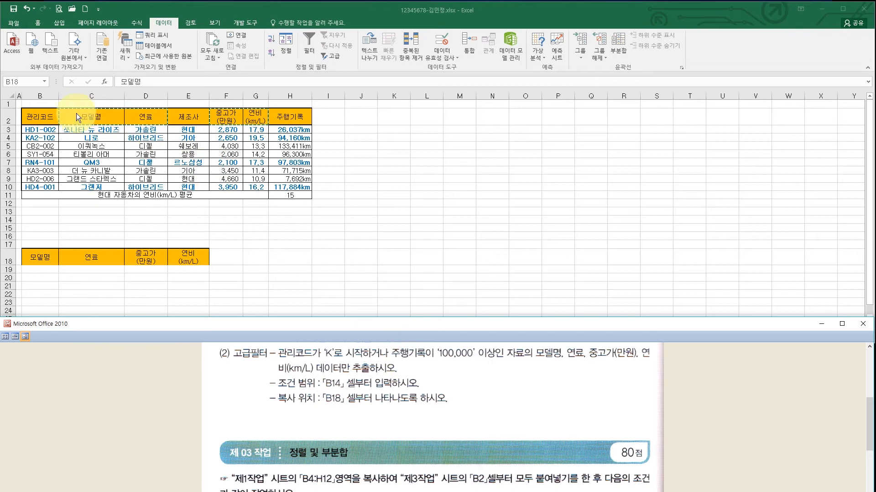
# - Copy the 관리코드 and 주행기록 headers into B14:C14
pyautogui.hotkey('ctrl', 'v')
pyautogui.click(45, 112)
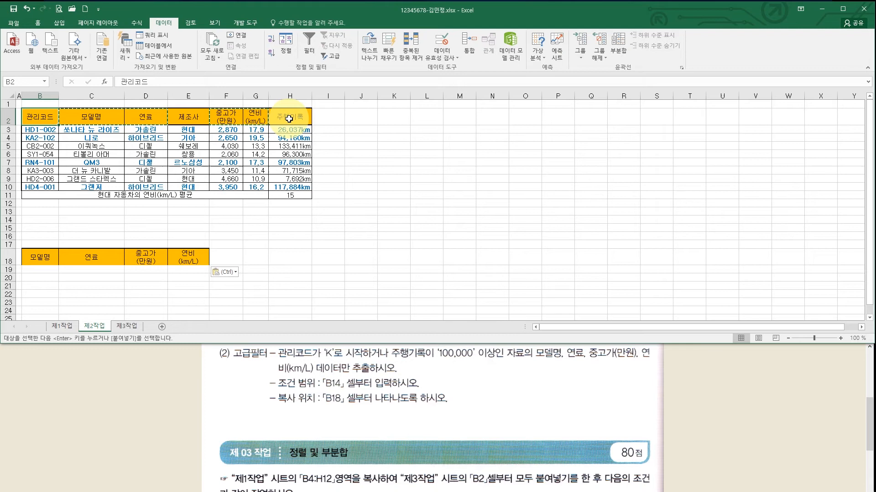
pyautogui.keyDown('ctrl'); pyautogui.click(290, 119); pyautogui.keyUp('ctrl')
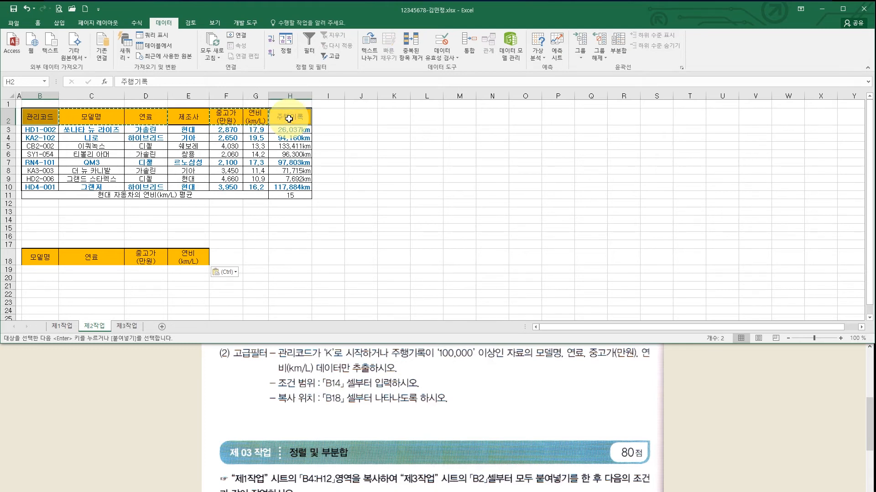
pyautogui.hotkey('ctrl', 'c')
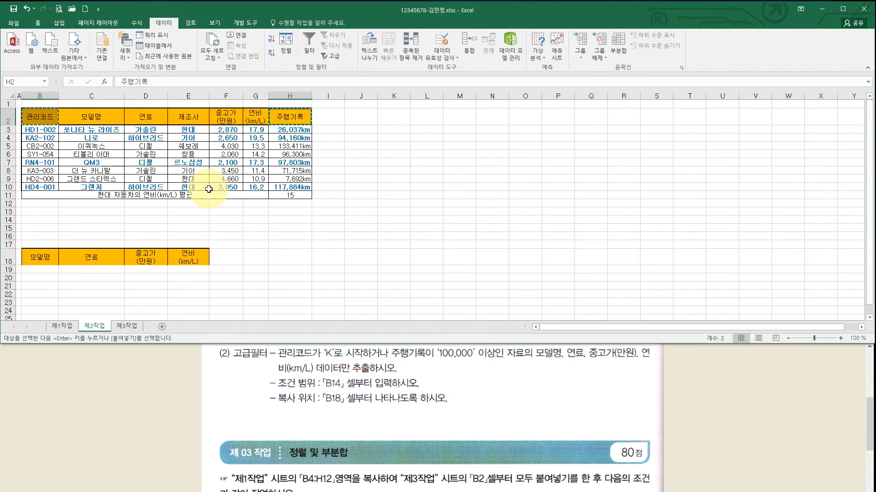
pyautogui.click(43, 222)
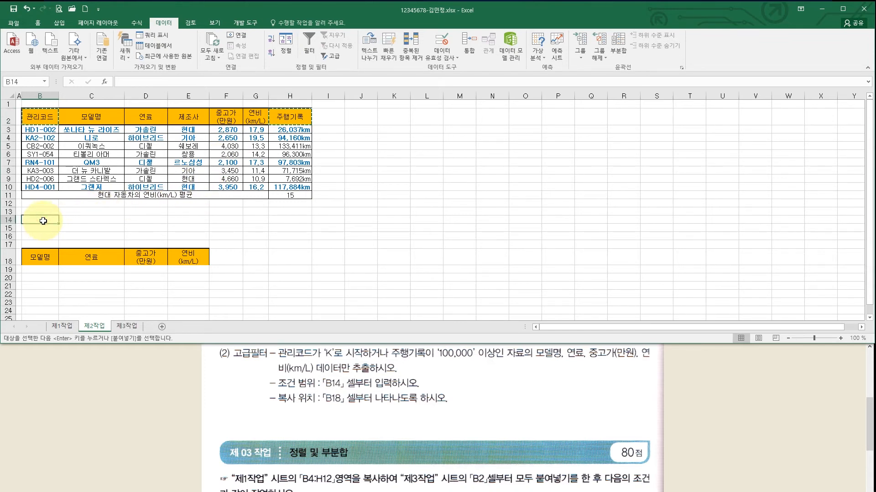
pyautogui.hotkey('ctrl', 'v')
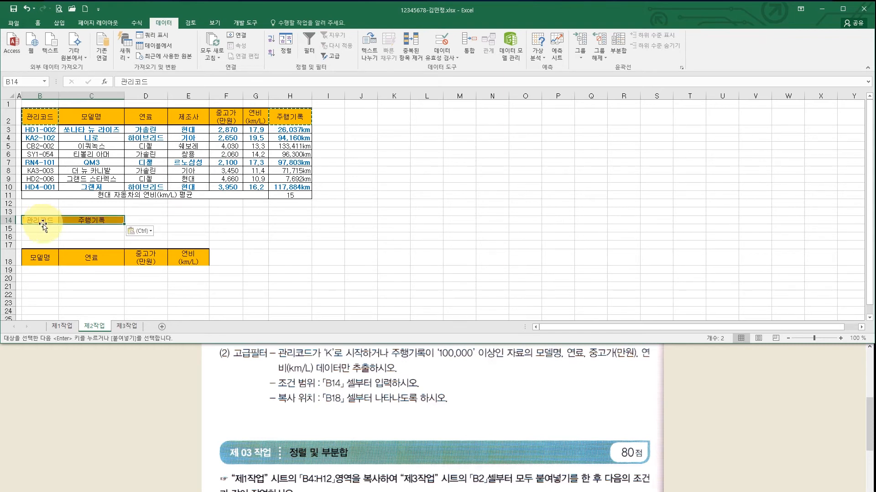
# - Enter the criterion K* in B15 under 관리코드
pyautogui.click(44, 229)
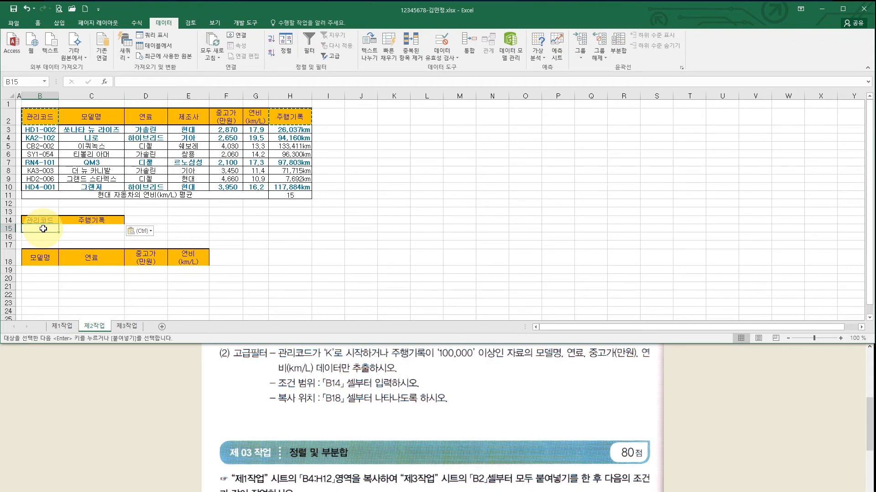
pyautogui.write('K*')
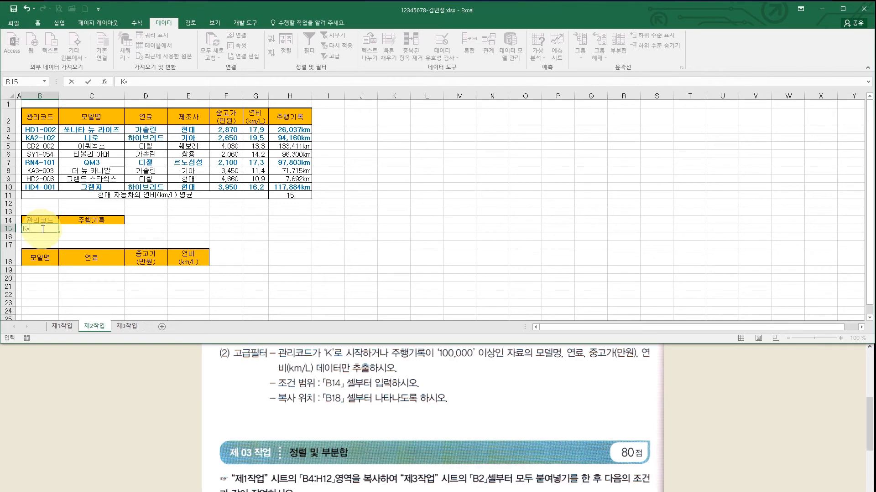
pyautogui.click(191, 228)
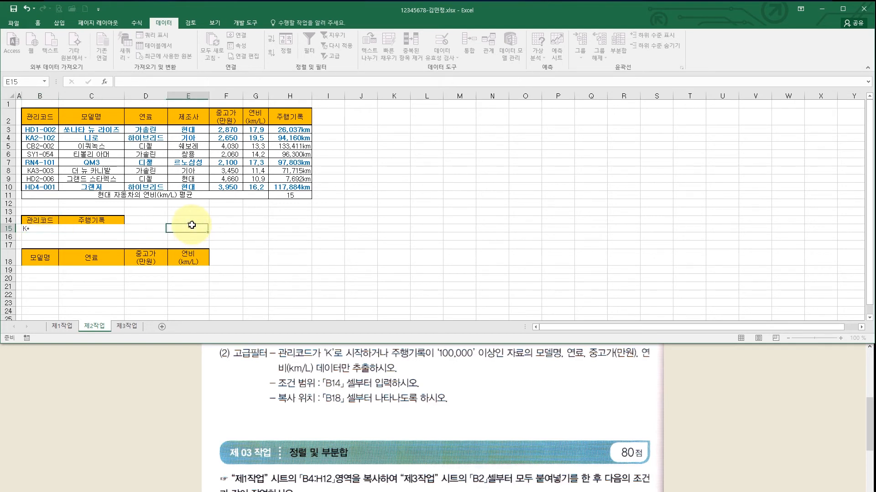
# - Clear the stray K entries typed into E15:E16
pyautogui.write('*K')
pyautogui.press('Return')
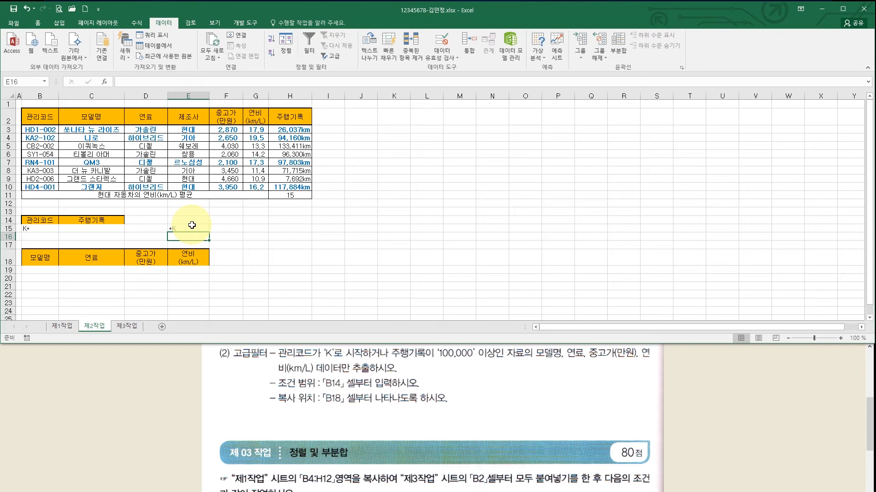
pyautogui.write('*')
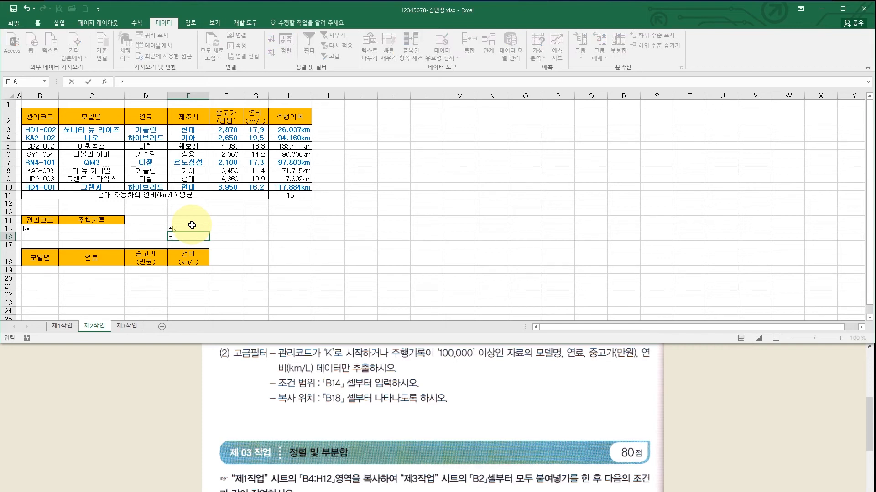
pyautogui.write('K*')
pyautogui.moveTo(192, 225); pyautogui.dragTo(187, 236)
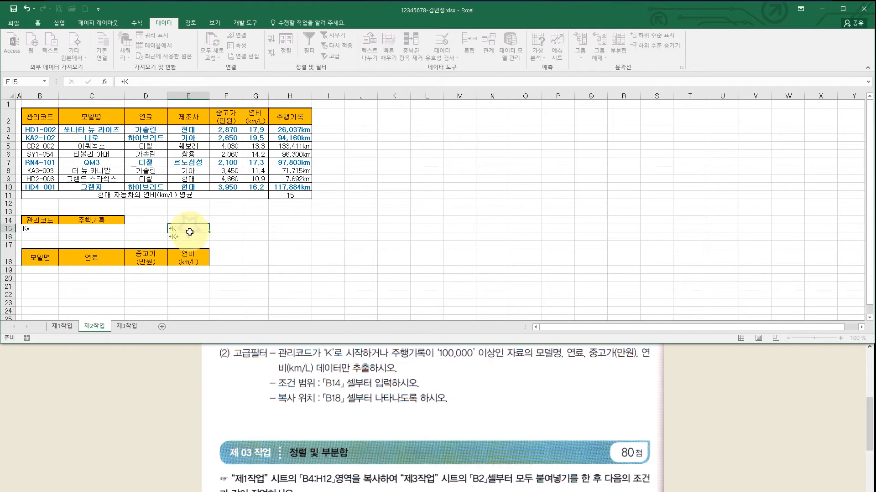
pyautogui.press('Delete')
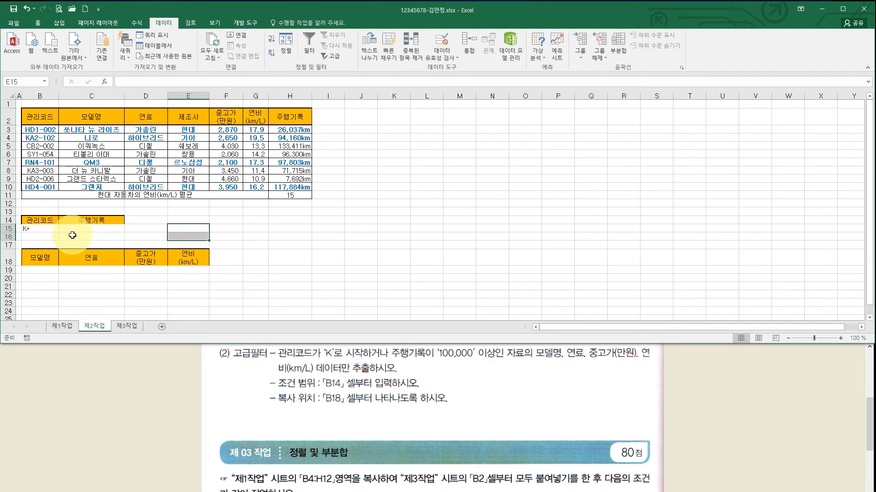
# - Enter >=100000 in C16 under 주행기록, then select the output headings B18:E18
pyautogui.click(366, 354)
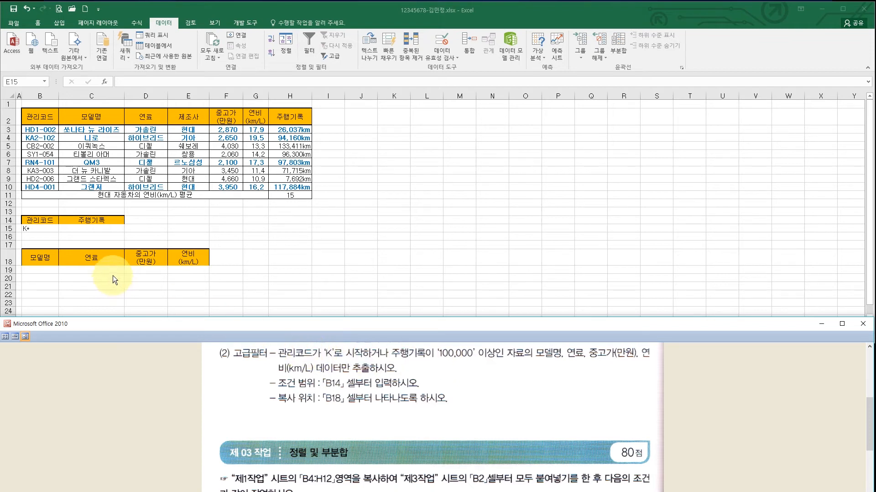
pyautogui.click(72, 236)
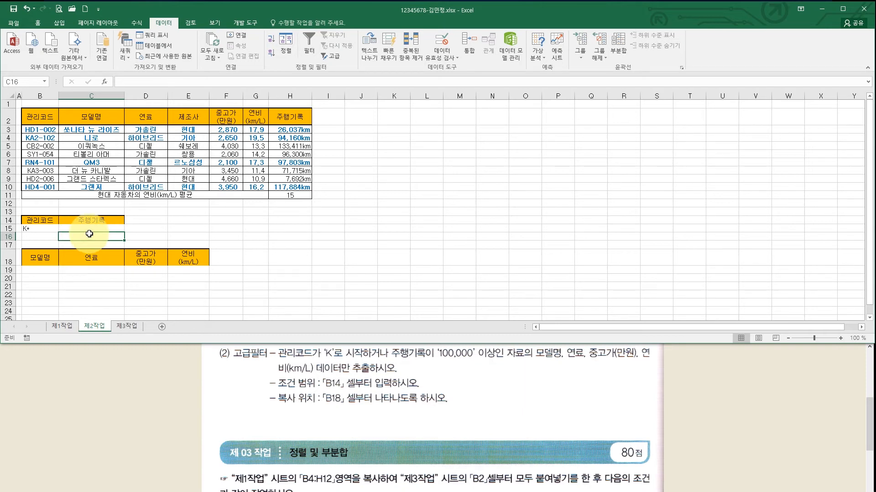
pyautogui.write('>=')
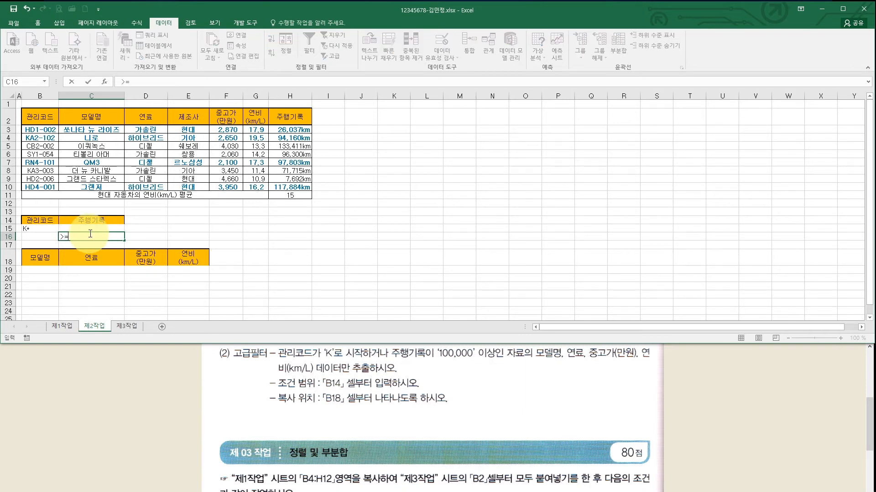
pyautogui.write('100000')
pyautogui.click(91, 227)
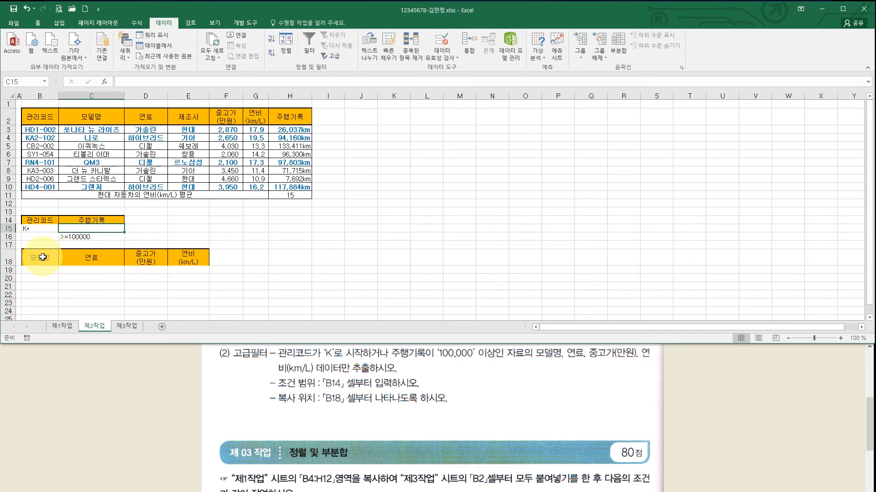
pyautogui.moveTo(40, 256); pyautogui.dragTo(202, 263)
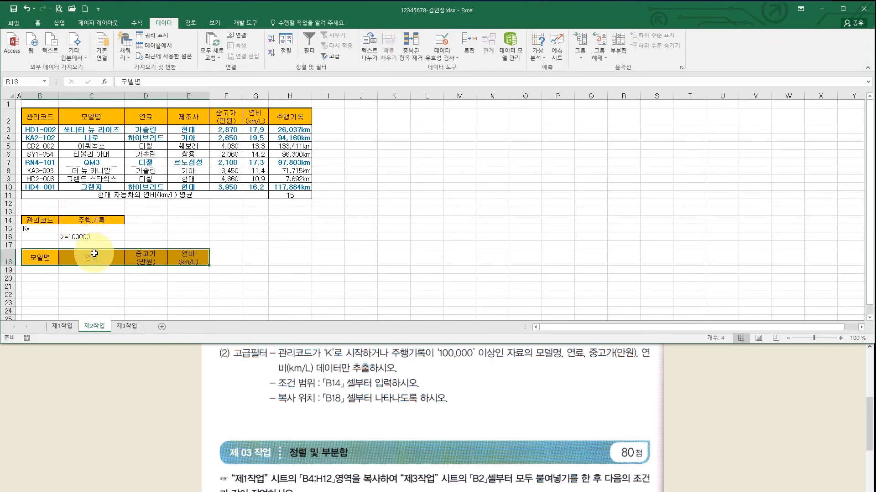
pyautogui.hotkey('ctrl', 'v')
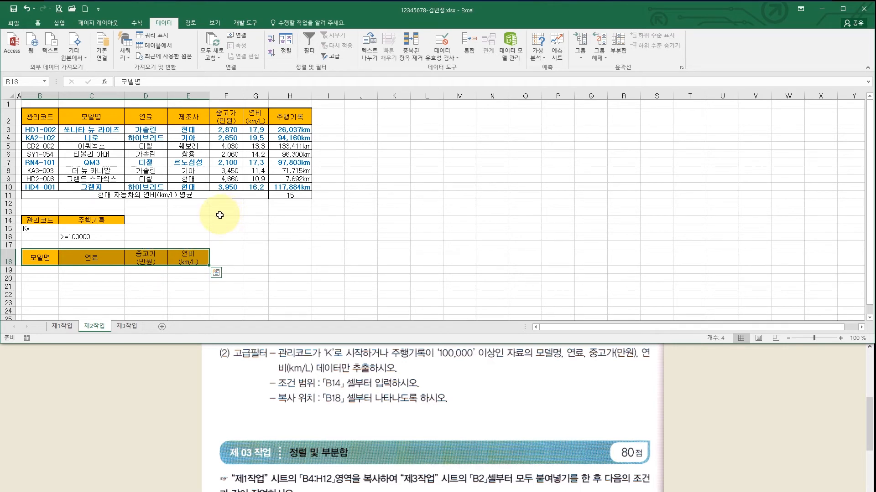
pyautogui.moveTo(101, 199); pyautogui.dragTo(288, 197)
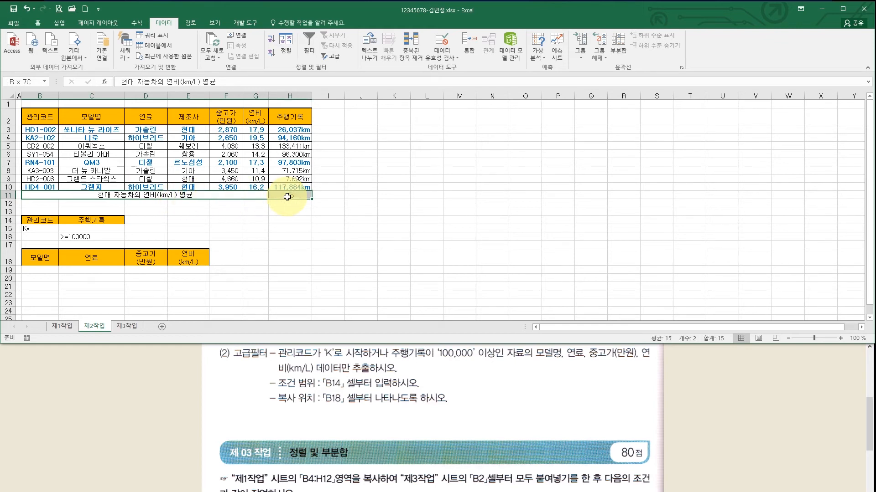
pyautogui.moveTo(287, 197); pyautogui.dragTo(287, 197)
pyautogui.click(121, 164)
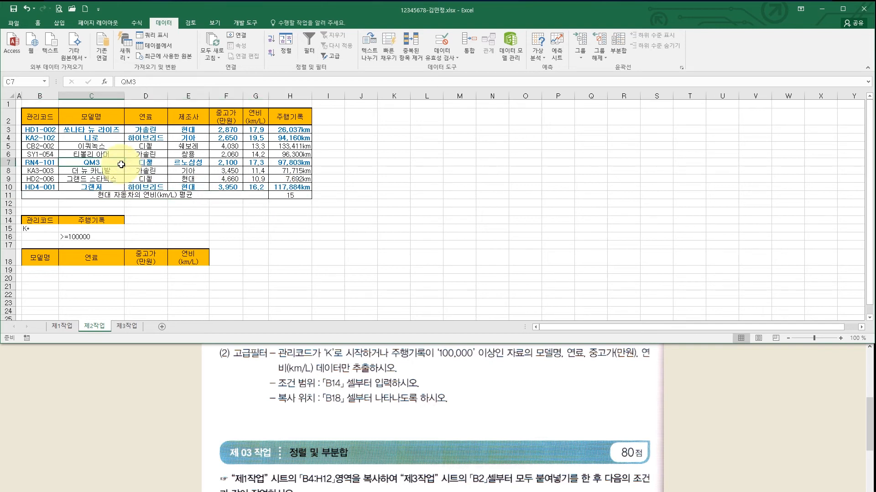
pyautogui.click(44, 118)
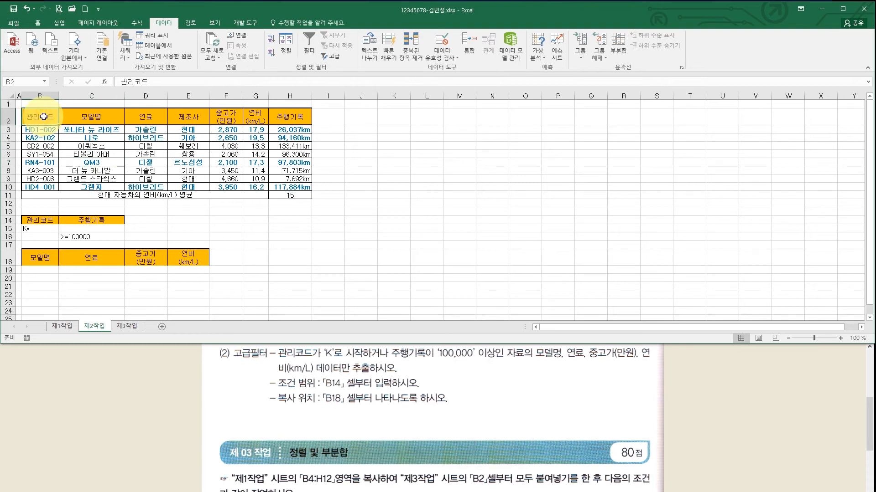
pyautogui.moveTo(44, 117); pyautogui.dragTo(284, 188)
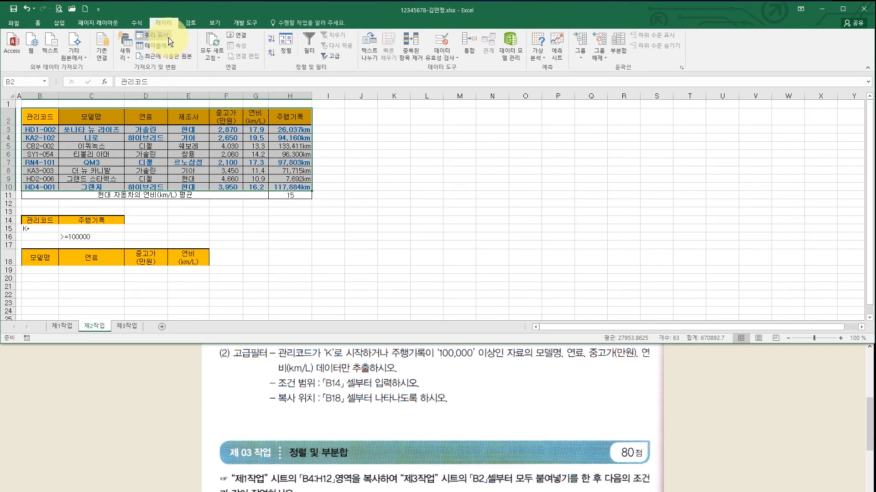
# - Run an Advanced Filter with criteria B14:C16, copying the results to B18:E18
pyautogui.click(330, 57)
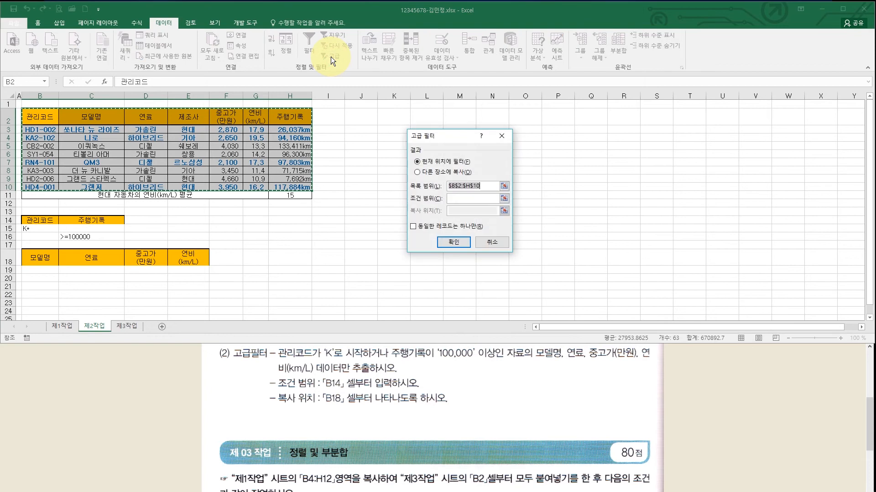
pyautogui.moveTo(444, 136); pyautogui.dragTo(416, 115)
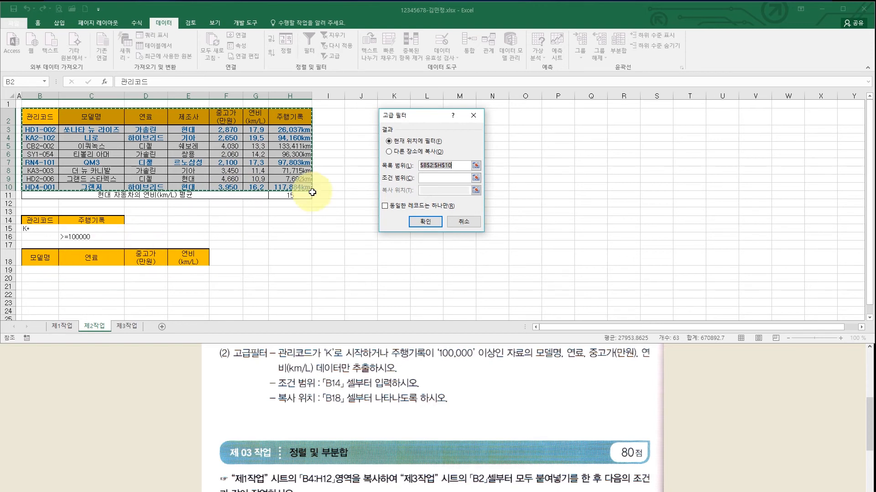
pyautogui.click(389, 152)
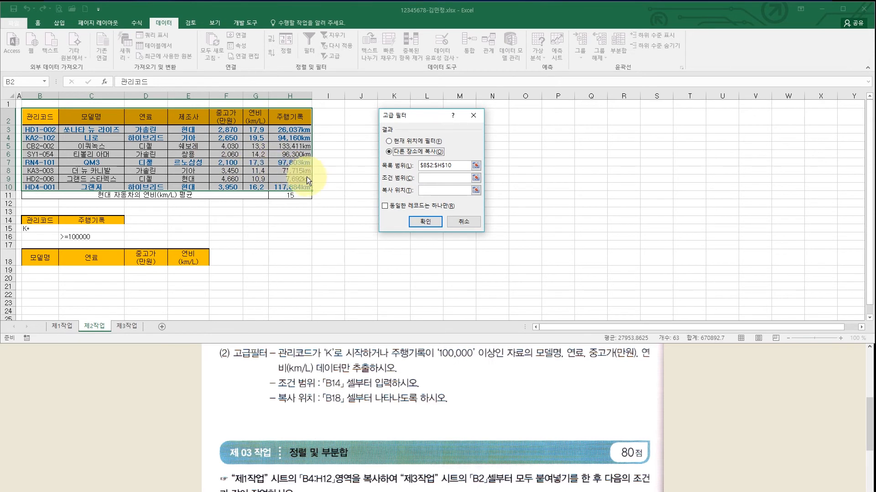
pyautogui.click(434, 179)
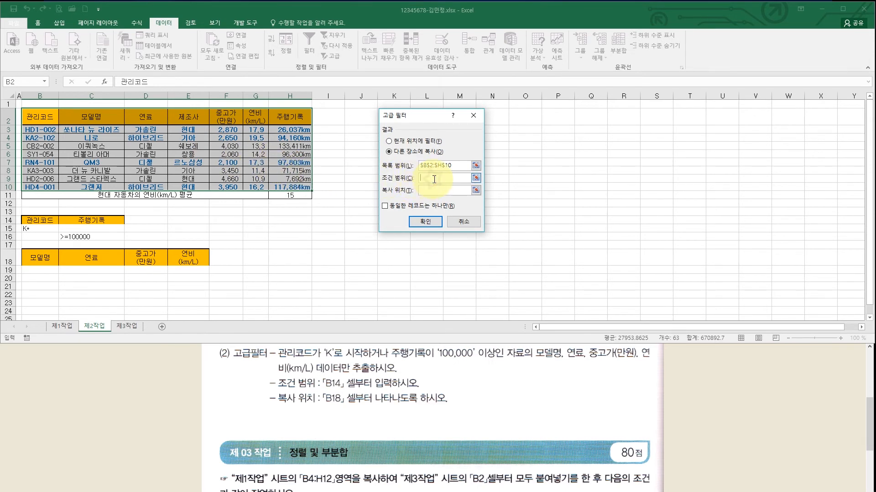
pyautogui.click(42, 220)
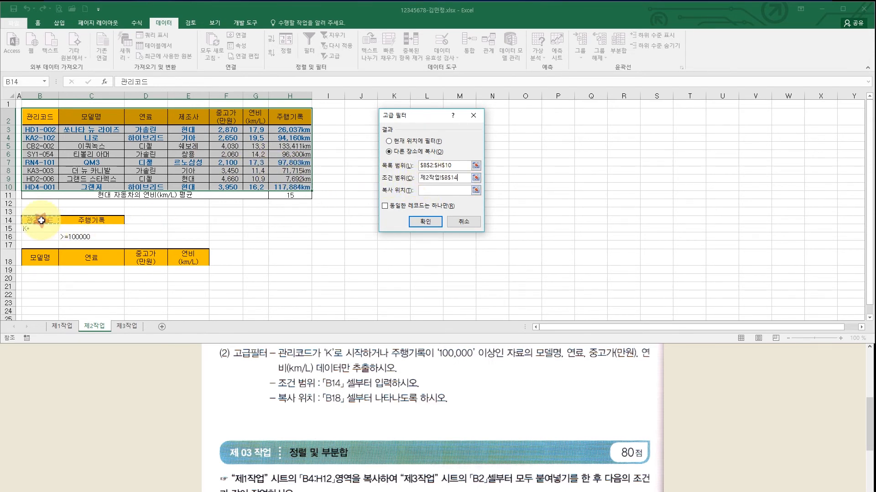
pyautogui.moveTo(41, 221); pyautogui.dragTo(80, 237)
pyautogui.click(428, 189)
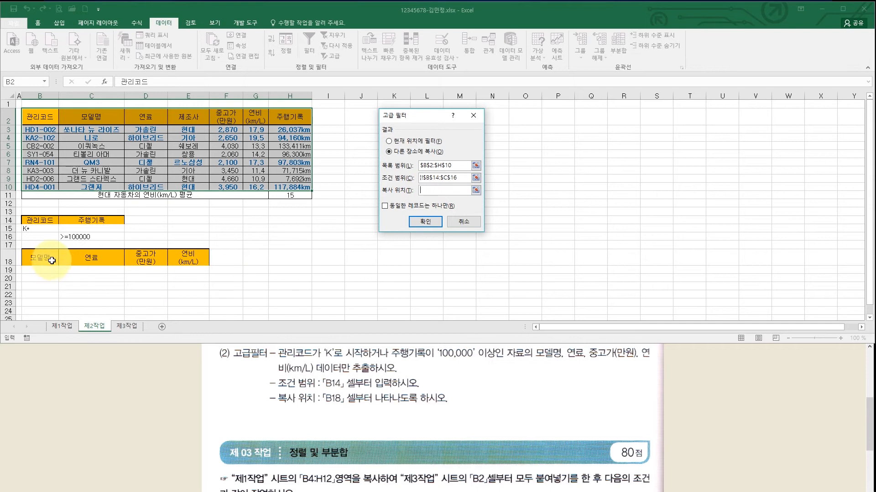
pyautogui.moveTo(52, 260); pyautogui.dragTo(195, 260)
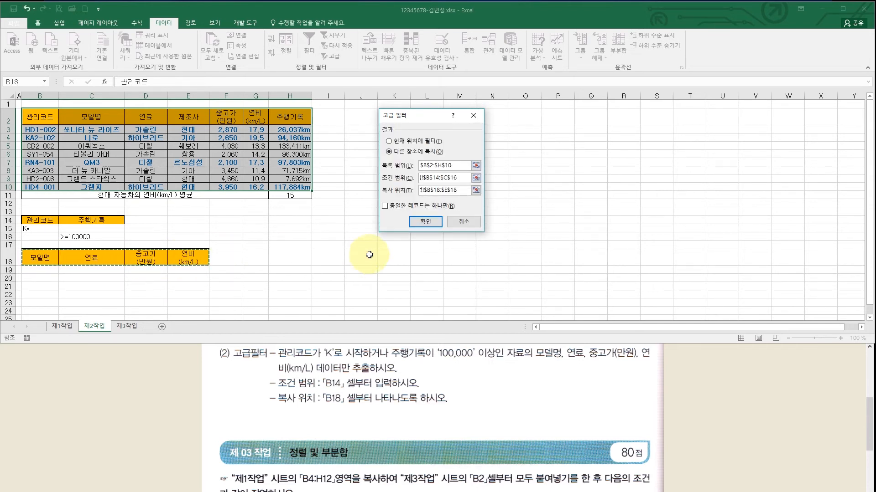
pyautogui.click(422, 223)
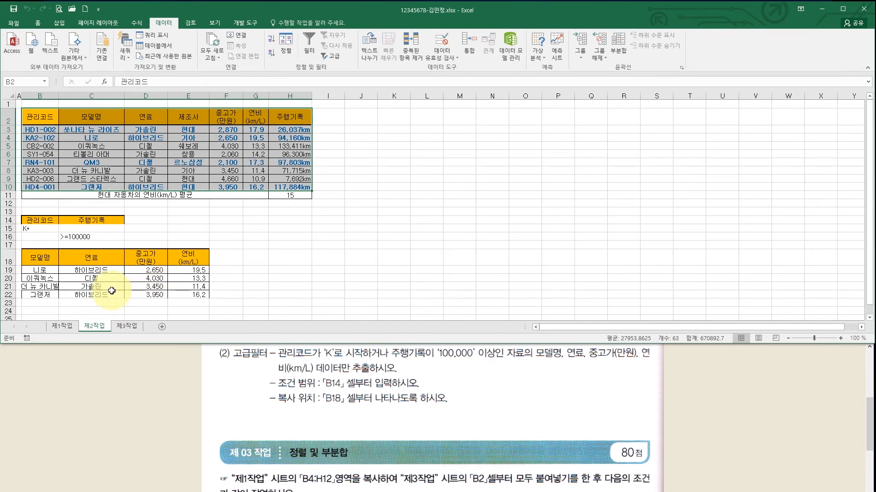
pyautogui.doubleClick(232, 279)
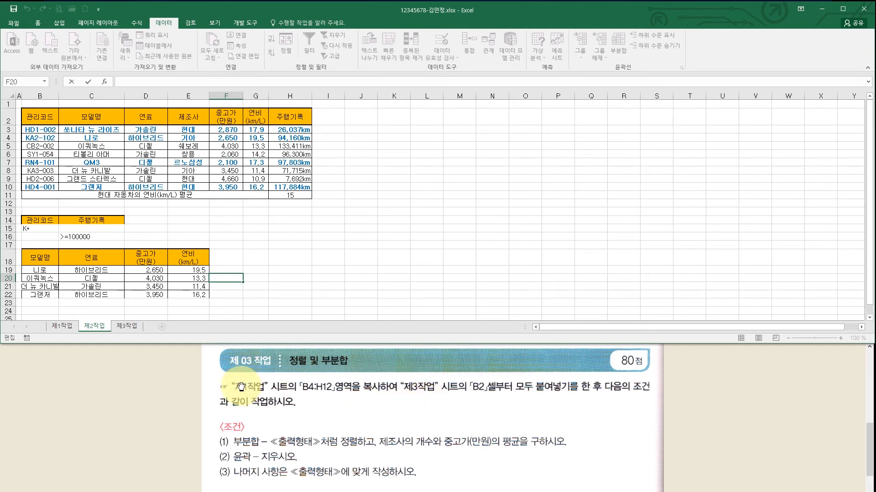
# - Copy the 제1작업 table B4:H12 and paste it at B2 on 제3작업
pyautogui.click(67, 325)
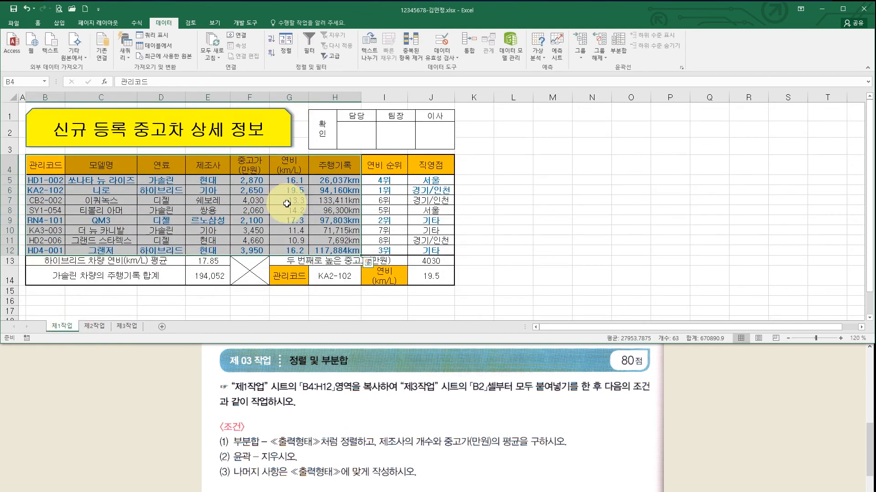
pyautogui.moveTo(45, 166); pyautogui.dragTo(327, 248)
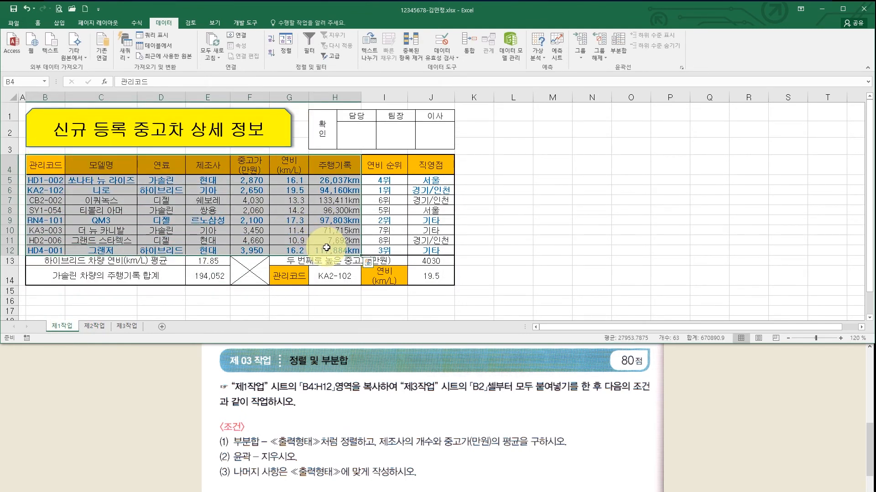
pyautogui.hotkey('ctrl', 'c')
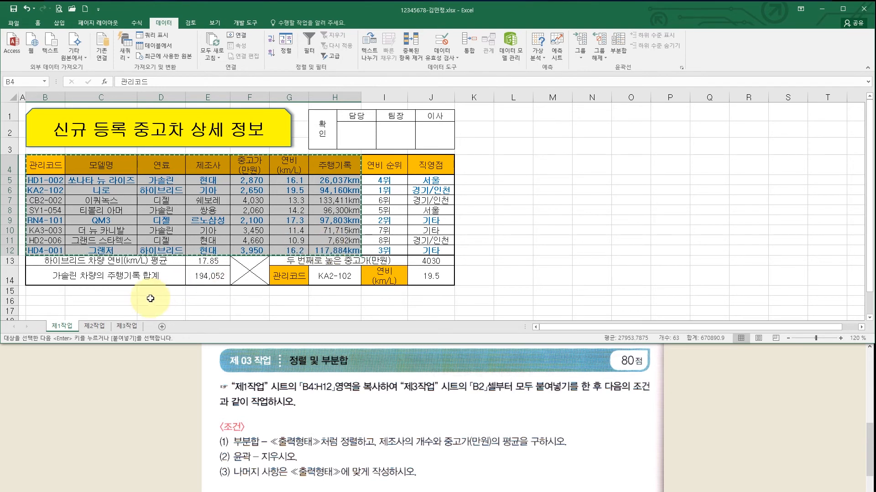
pyautogui.click(126, 327)
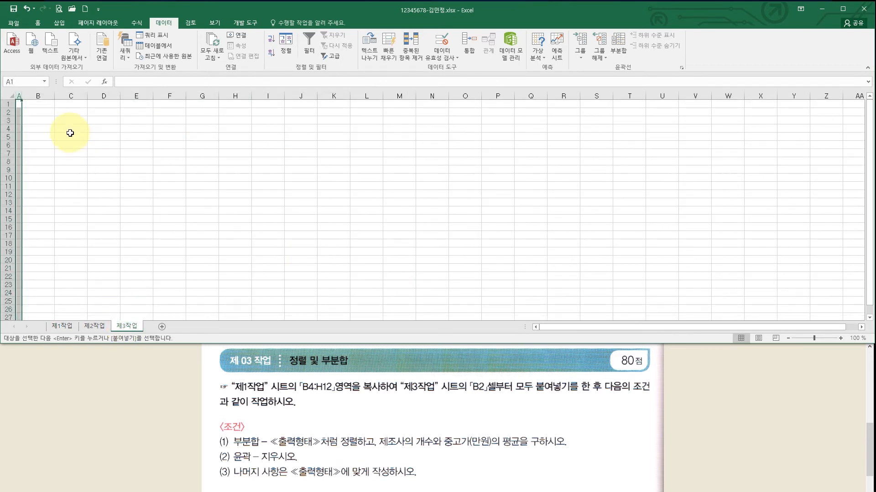
pyautogui.click(42, 112)
pyautogui.hotkey('ctrl', 'v')
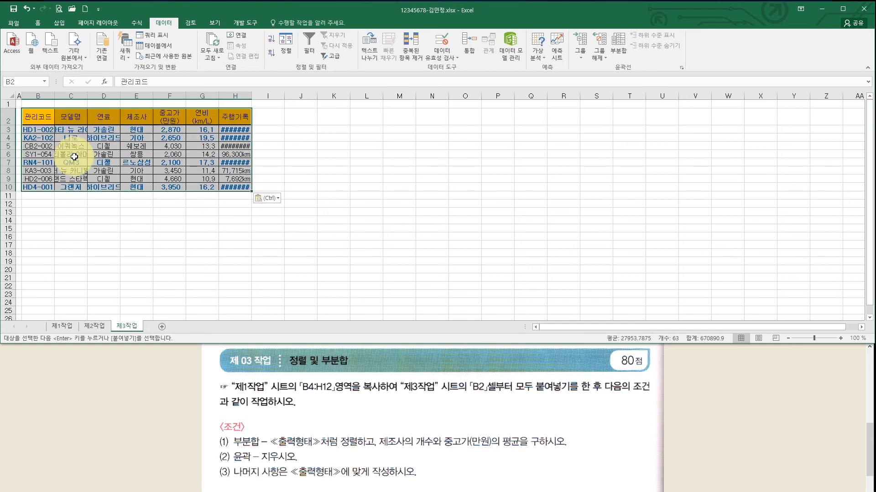
# - AutoFit columns B through H on 제3작업 to fit their contents
pyautogui.click(39, 95)
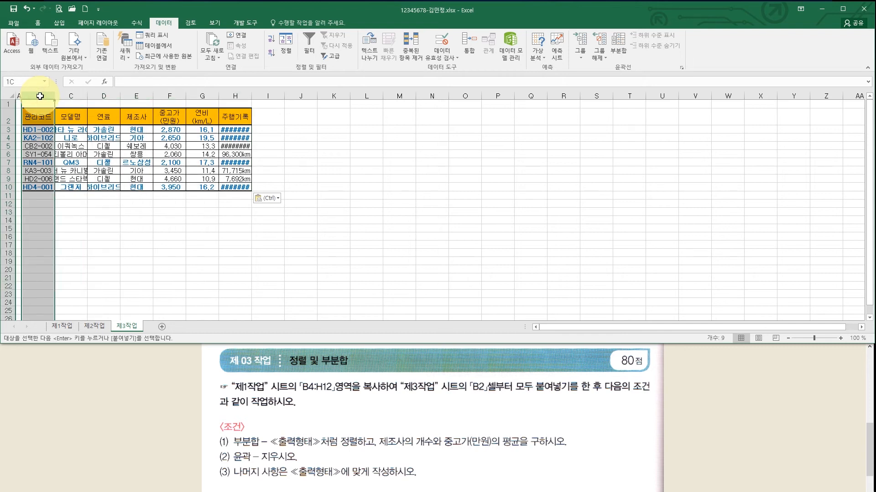
pyautogui.moveTo(39, 96); pyautogui.dragTo(234, 94)
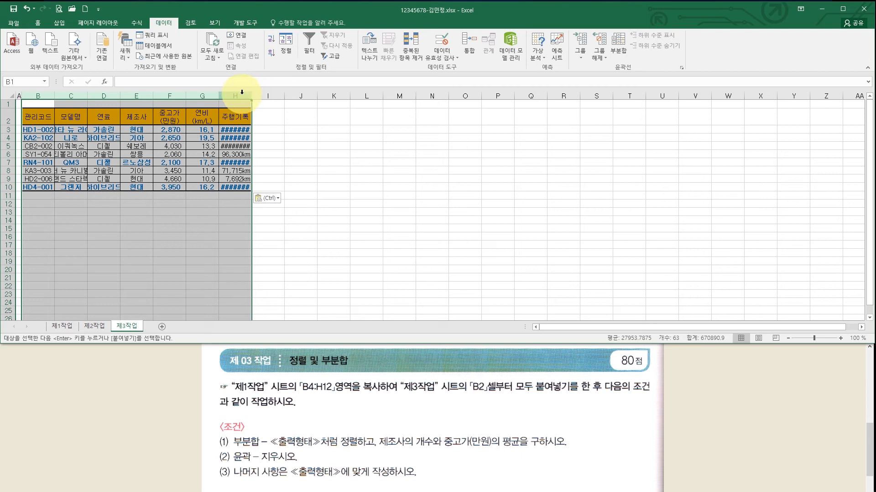
pyautogui.doubleClick(252, 96)
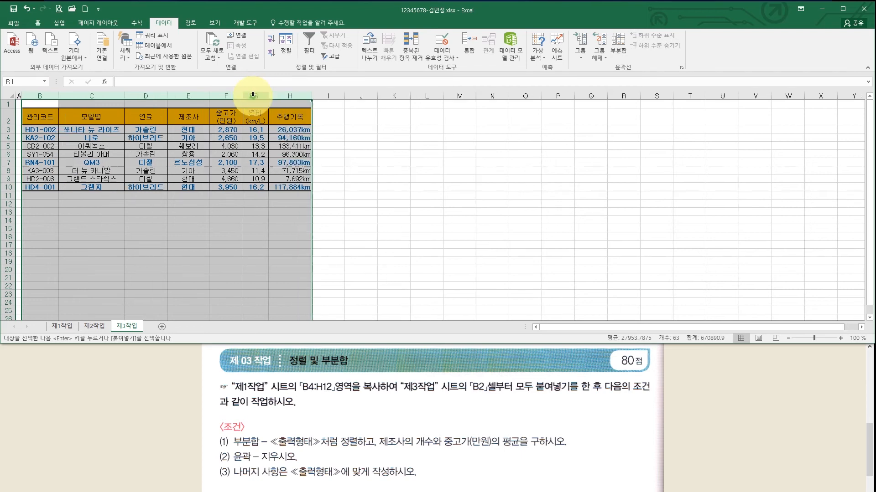
pyautogui.click(266, 163)
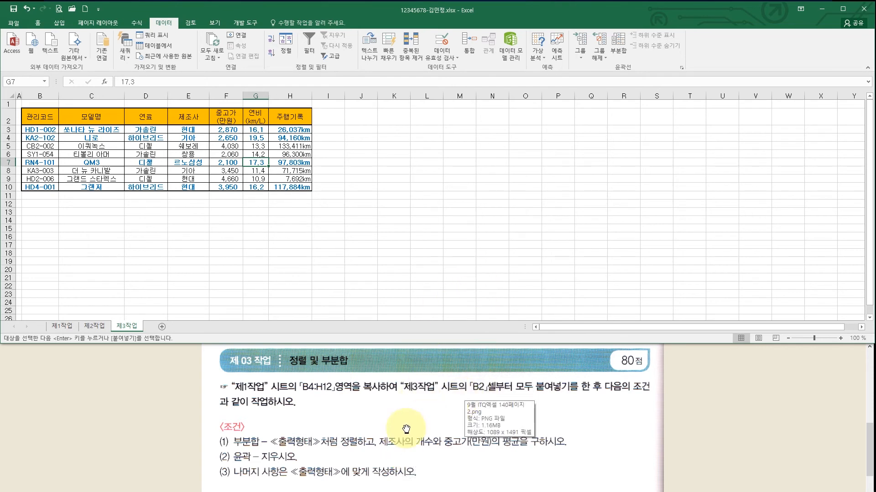
# - Sort the 제3작업 table by 연료 descending: 하이브리드 first, then 디젤, then 가솔린
pyautogui.click(436, 461)
pyautogui.scroll(-3, 443, 461)
pyautogui.moveTo(443, 461); pyautogui.dragTo(448, 369)
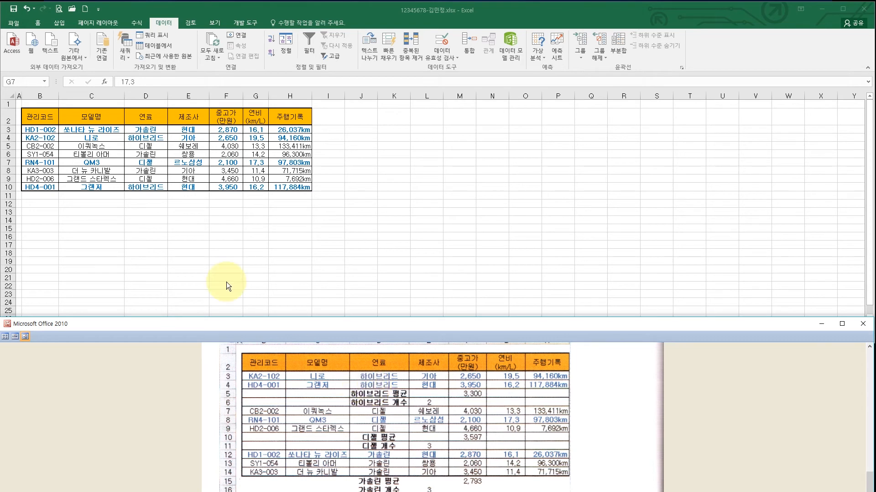
pyautogui.click(149, 118)
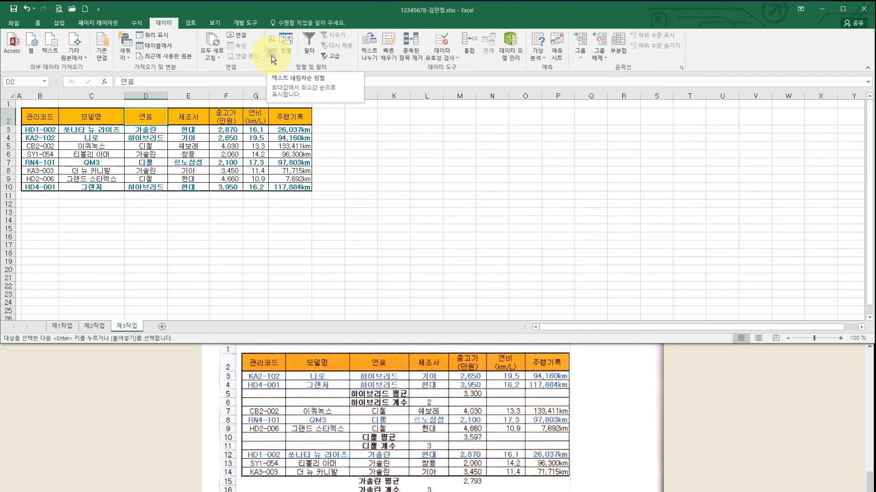
pyautogui.click(272, 56)
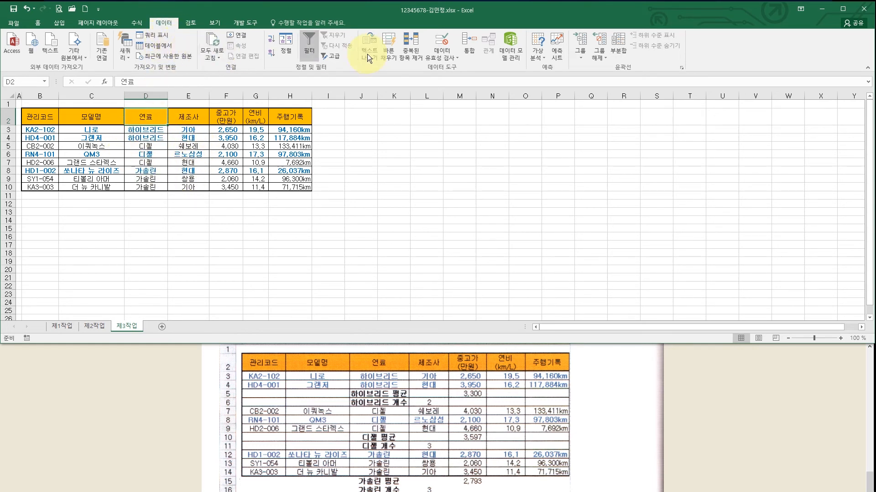
# - Add 개수 subtotals of 제조사 grouped by 연료, with only 제조사 checked, and widen column D
pyautogui.click(615, 50)
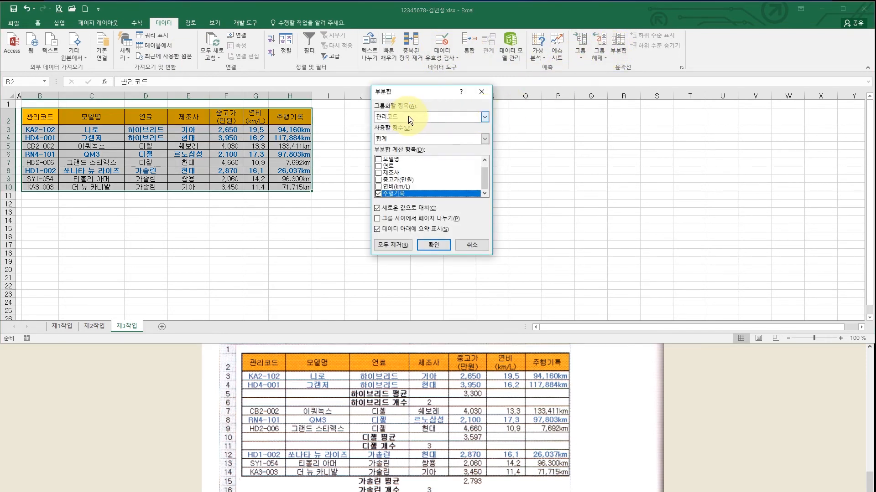
pyautogui.click(483, 117)
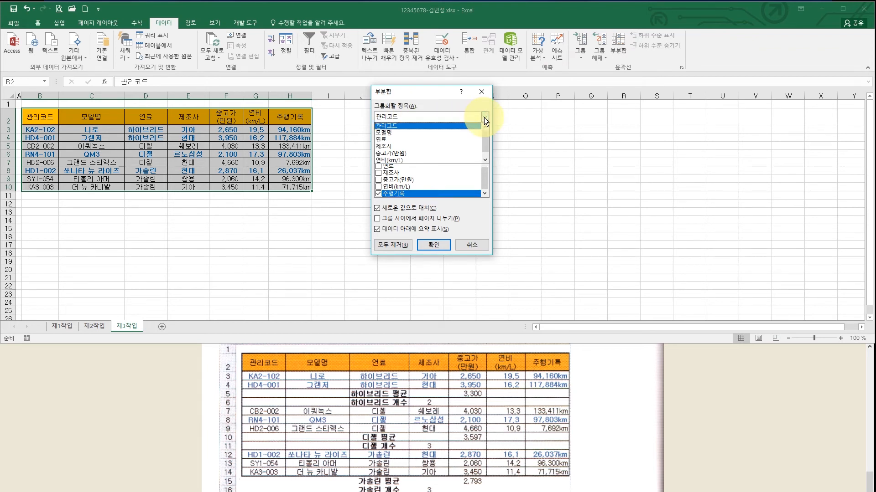
pyautogui.click(397, 139)
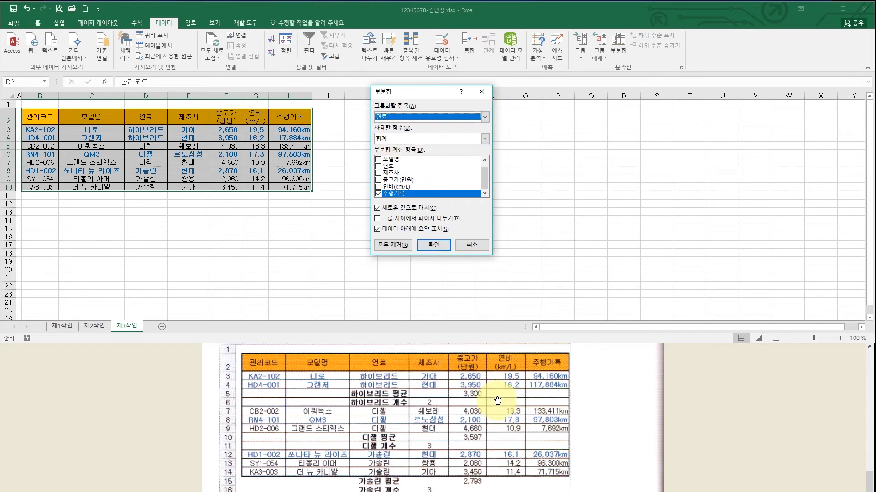
pyautogui.click(499, 380)
pyautogui.scroll(3, 500, 381)
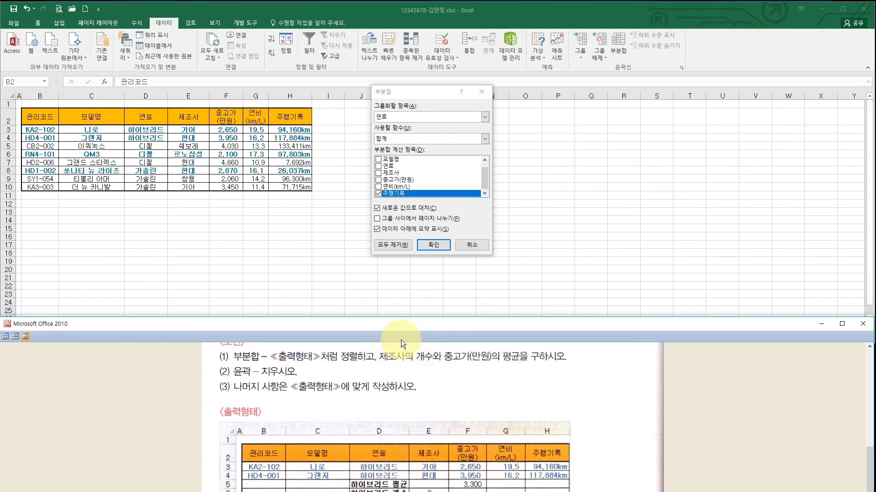
pyautogui.click(429, 139)
pyautogui.click(414, 155)
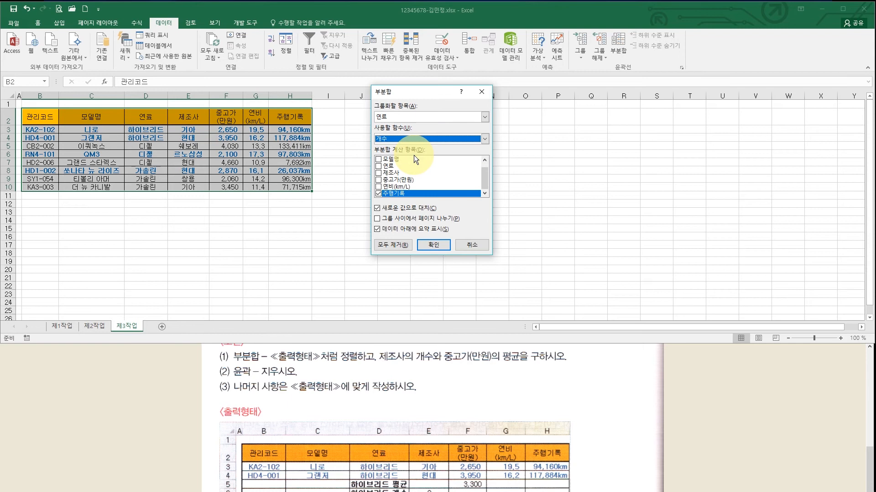
pyautogui.click(380, 173)
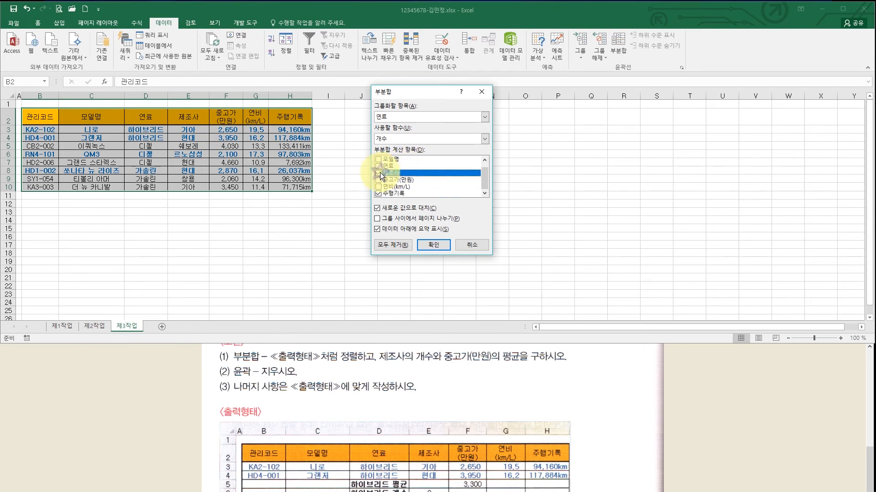
pyautogui.moveTo(485, 175)
pyautogui.mouseDown()
pyautogui.moveTo(485, 166)
pyautogui.moveTo(486, 180)
pyautogui.mouseUp()
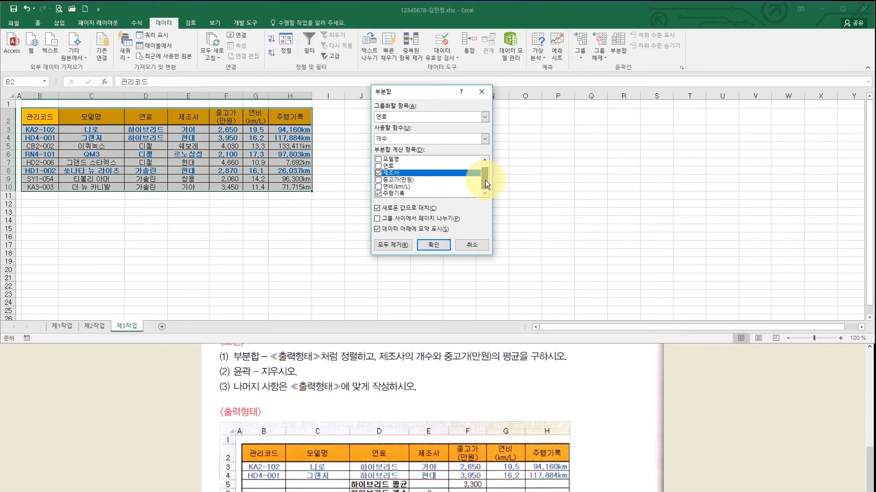
pyautogui.click(379, 194)
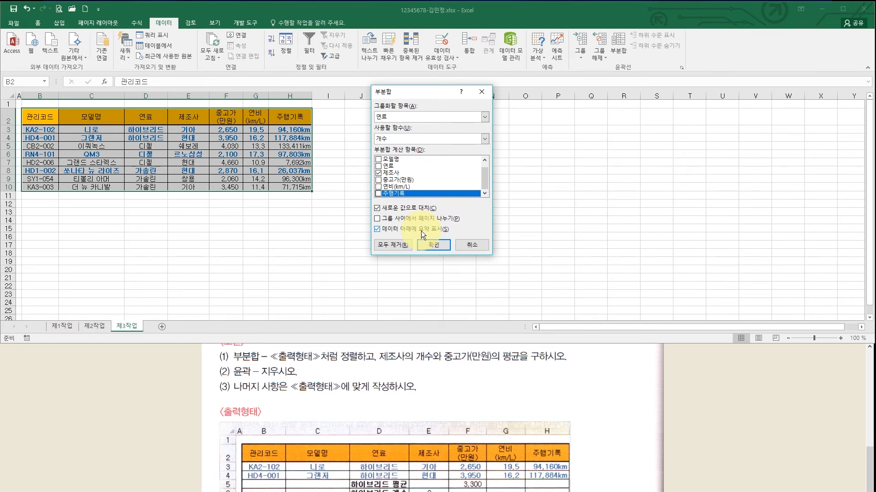
pyautogui.click(430, 244)
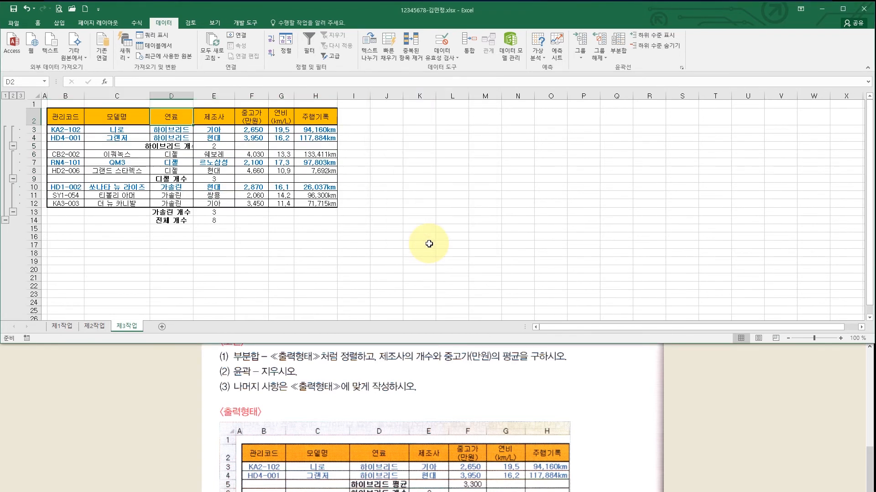
pyautogui.moveTo(198, 96); pyautogui.dragTo(216, 96)
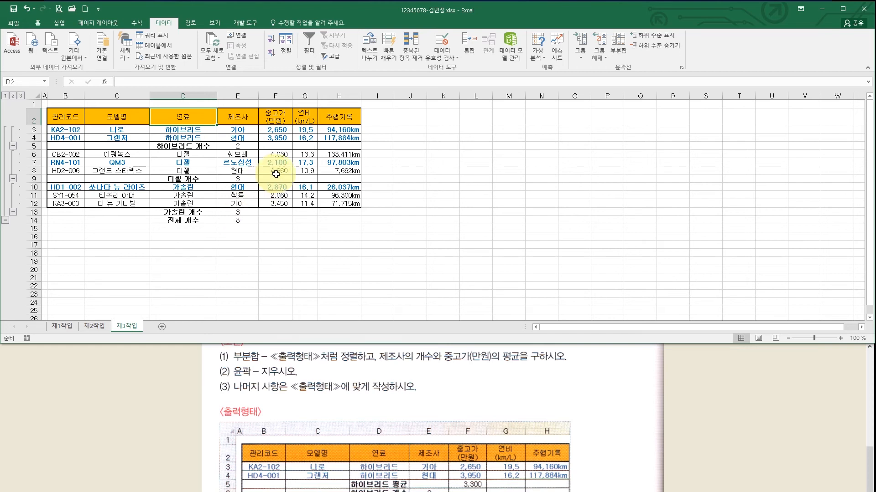
# - Add 평균 subtotals of 중고가(만원) per 연료 without replacing the existing count subtotals
pyautogui.click(620, 45)
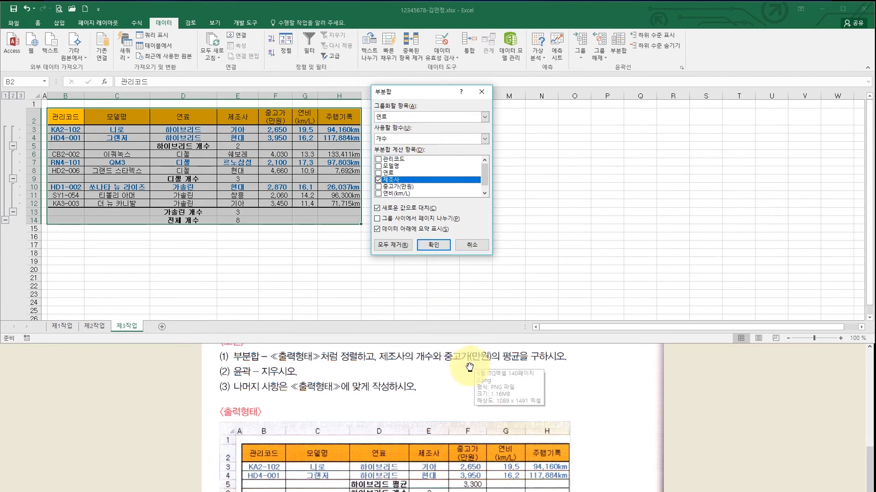
pyautogui.click(409, 137)
pyautogui.click(400, 161)
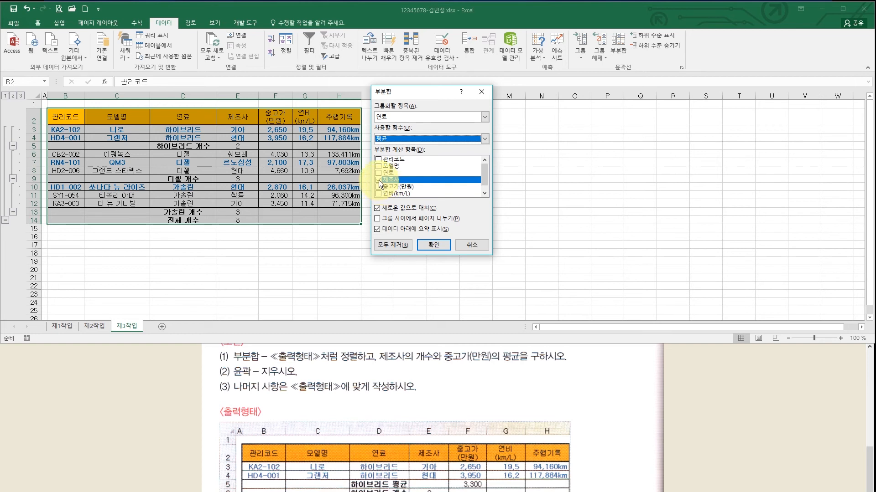
pyautogui.click(378, 180)
pyautogui.click(379, 187)
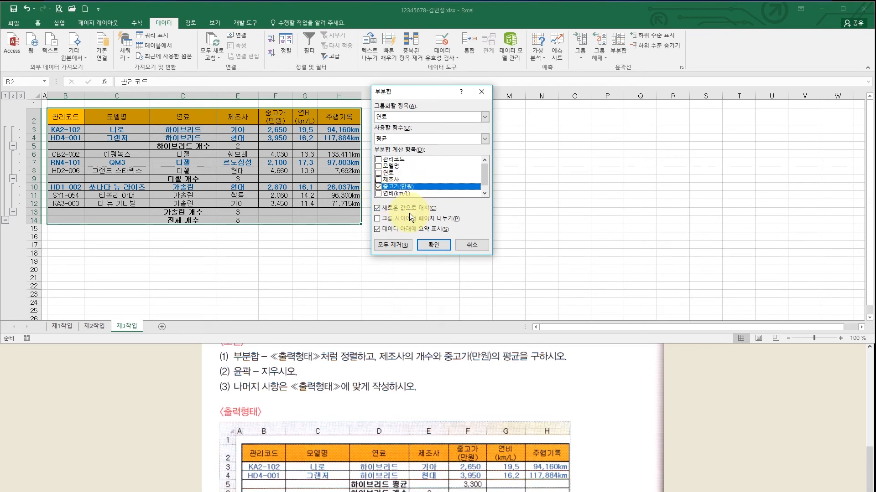
pyautogui.click(378, 209)
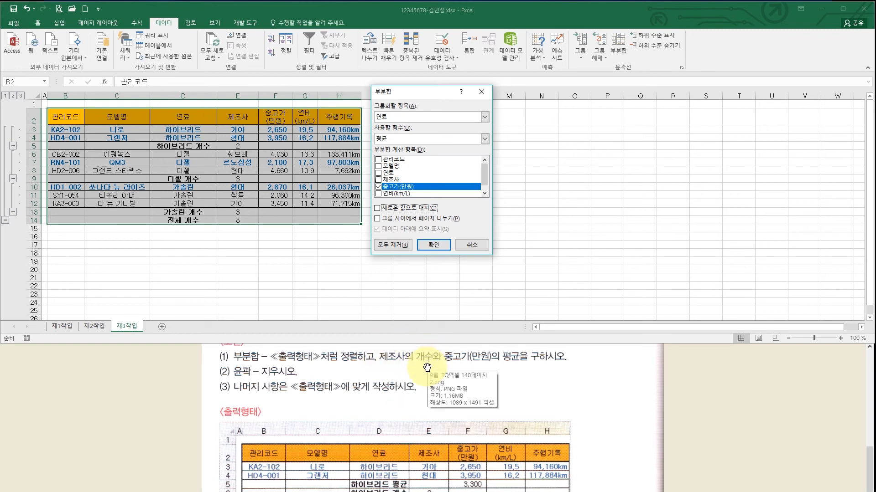
pyautogui.click(429, 246)
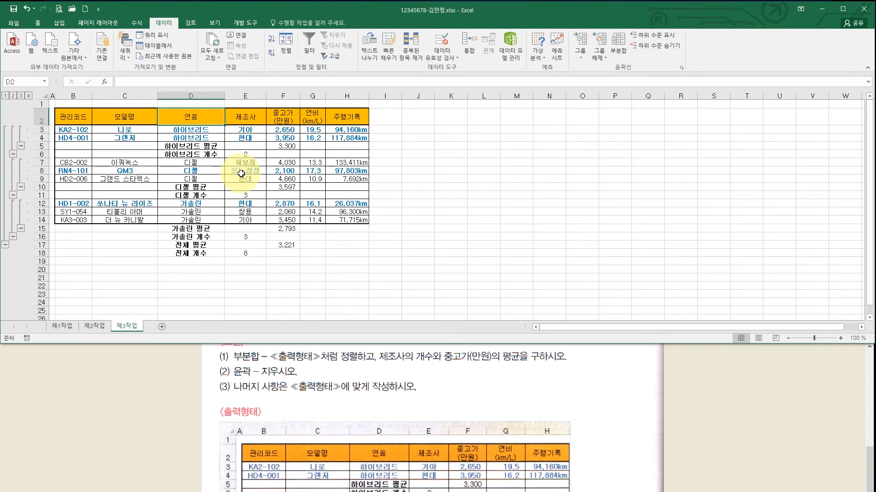
pyautogui.click(267, 171)
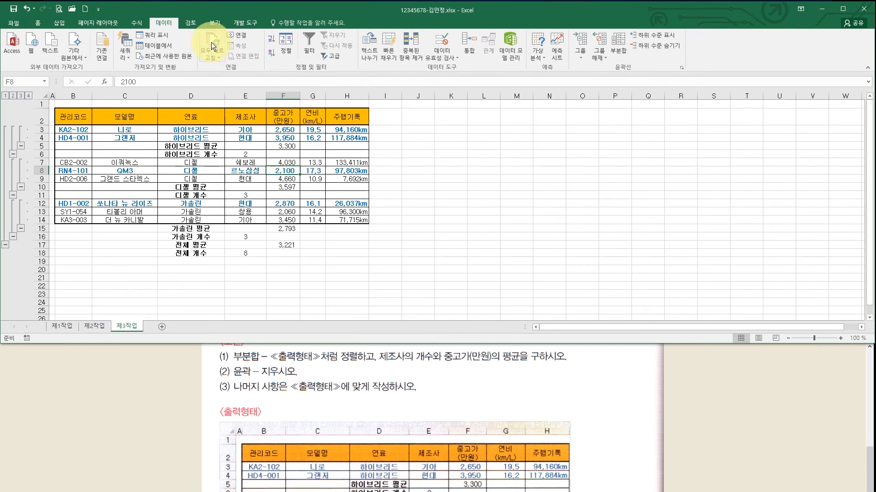
# - Clear the outline from the subtotalled 제3작업 table via Ungroup > Clear Outline
pyautogui.click(600, 57)
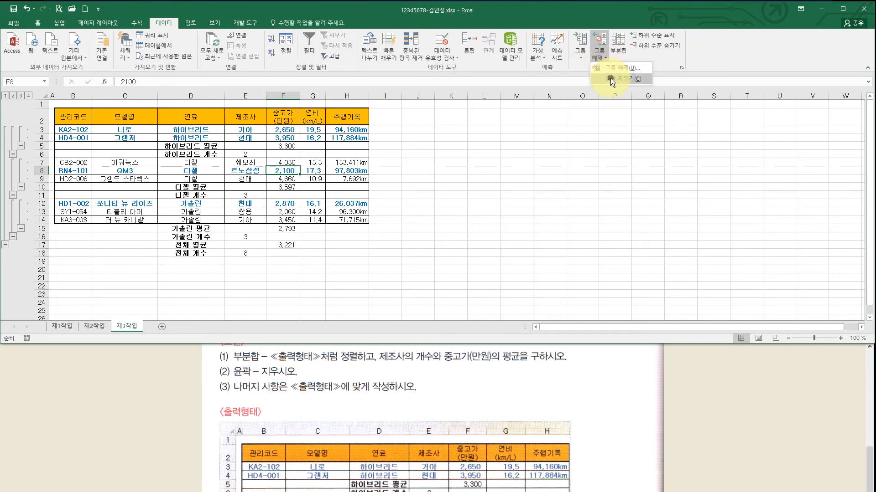
pyautogui.click(610, 78)
pyautogui.click(392, 201)
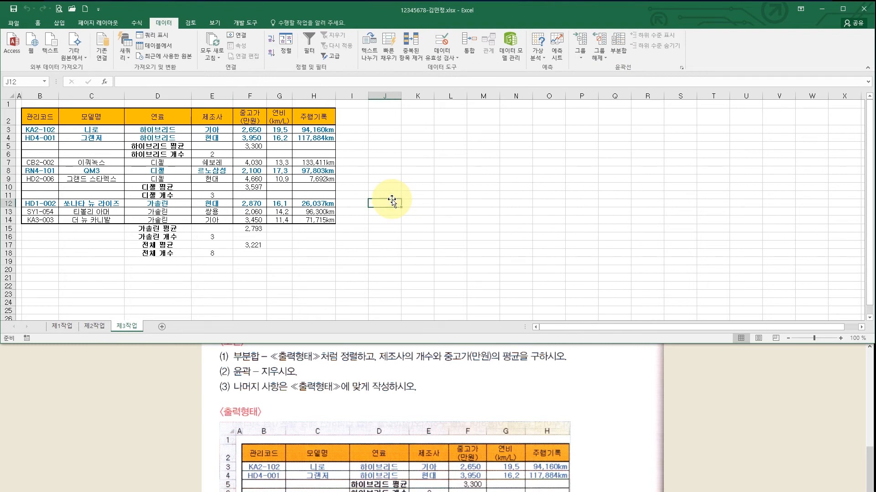
# - Scroll the task instructions down to the 제4작업 chart section
pyautogui.scroll(-3, 401, 242)
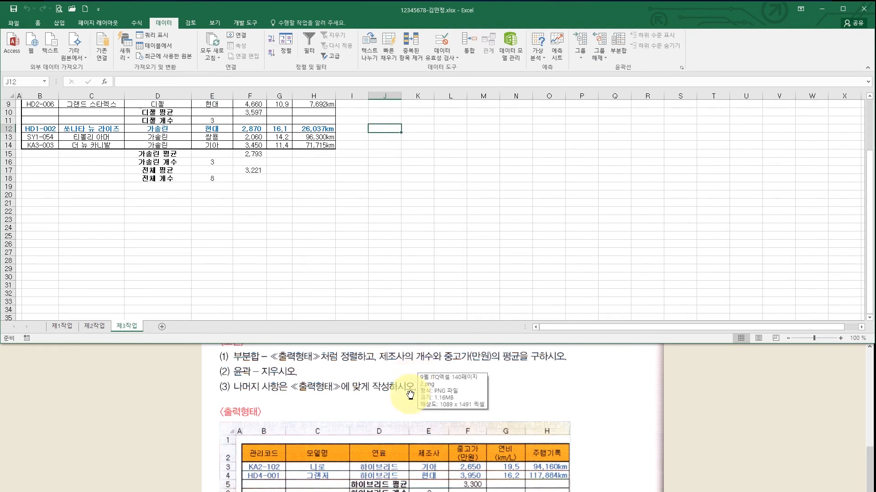
pyautogui.click(427, 441)
pyautogui.scroll(-3, 426, 441)
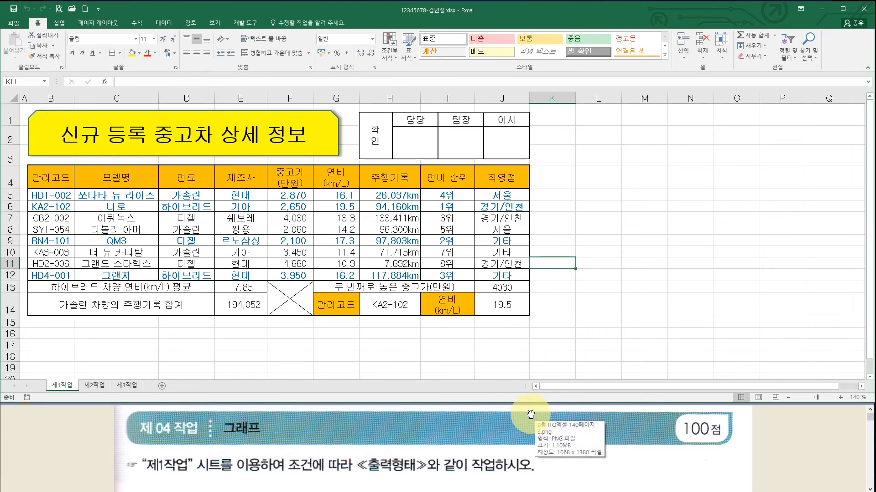
pyautogui.click(433, 467)
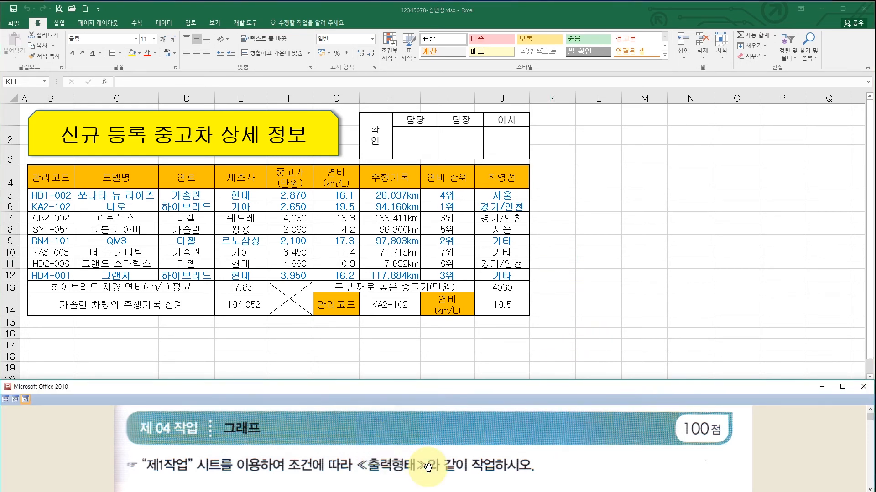
pyautogui.moveTo(493, 475); pyautogui.dragTo(493, 428)
pyautogui.moveTo(480, 472); pyautogui.dragTo(481, 443)
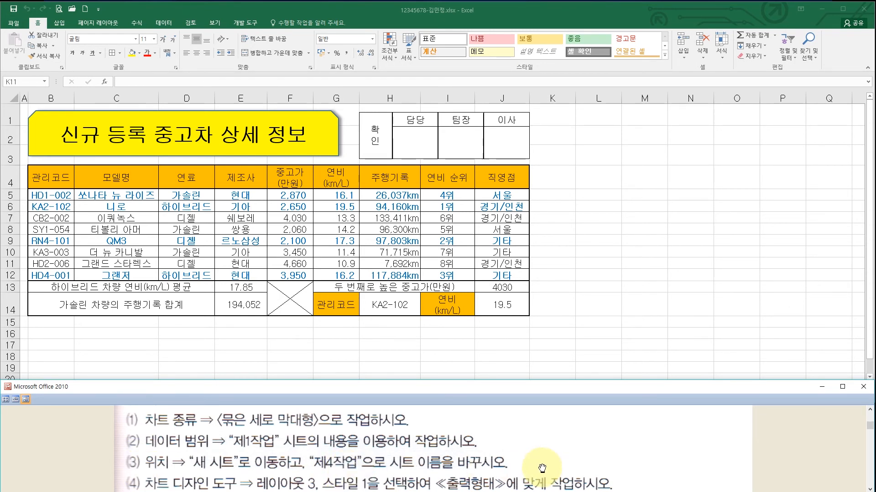
pyautogui.scroll(-2, 542, 459)
pyautogui.scroll(-5, 540, 454)
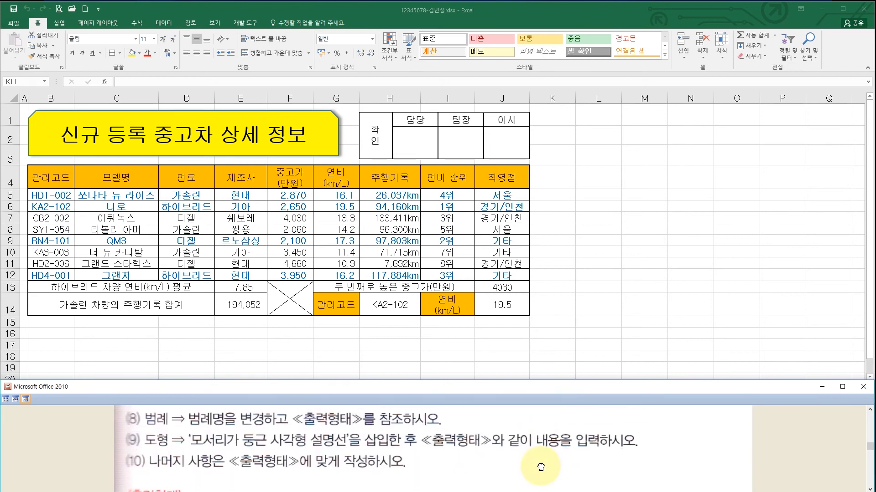
pyautogui.scroll(-5, 543, 458)
pyautogui.scroll(-7, 522, 475)
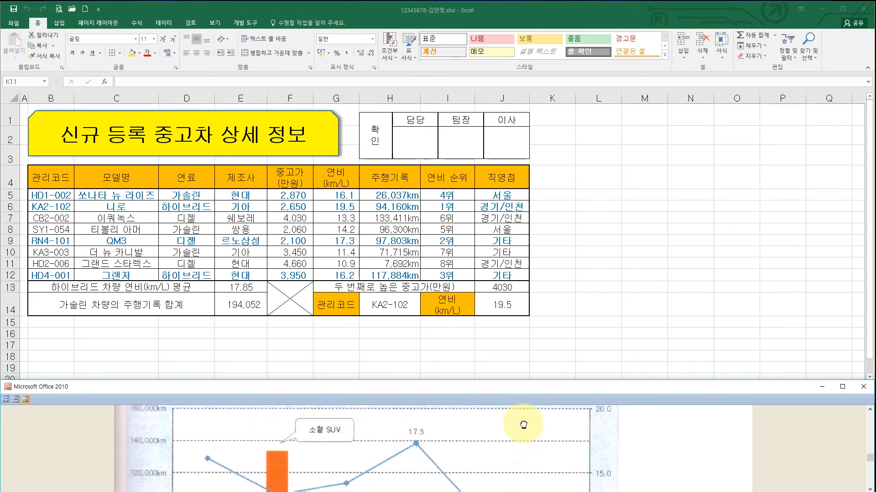
pyautogui.scroll(-5, 527, 431)
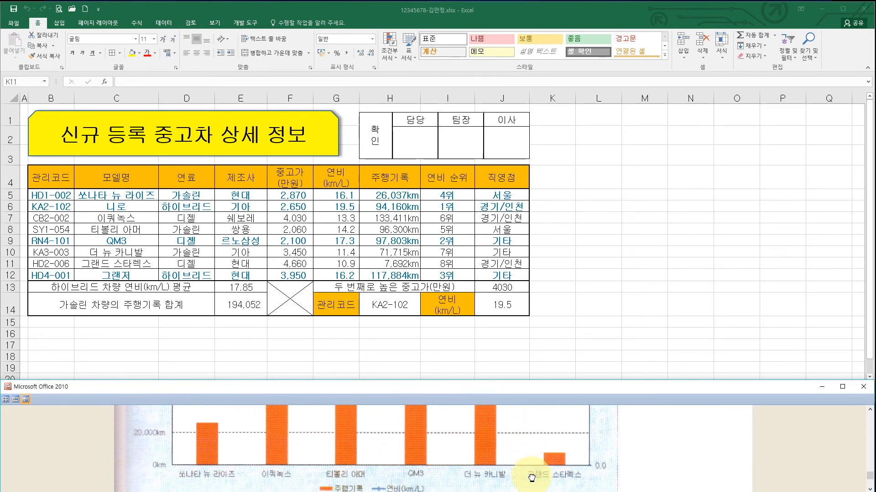
pyautogui.scroll(-3, 528, 444)
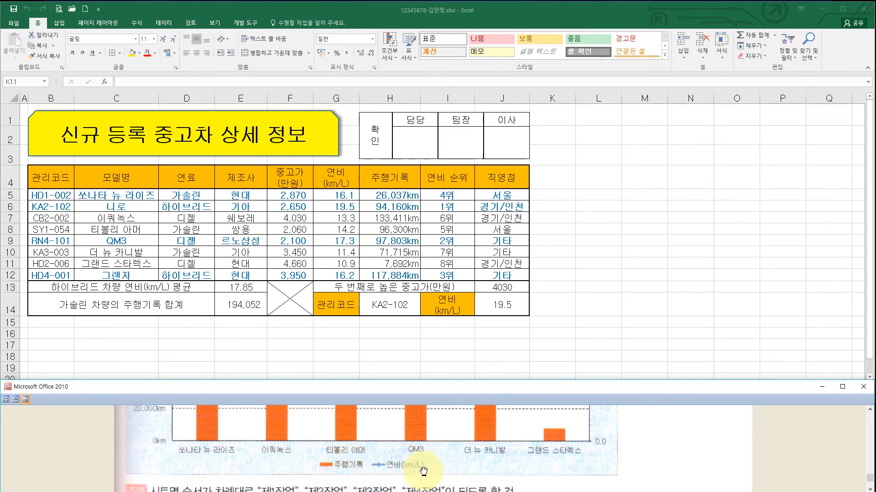
pyautogui.click(132, 179)
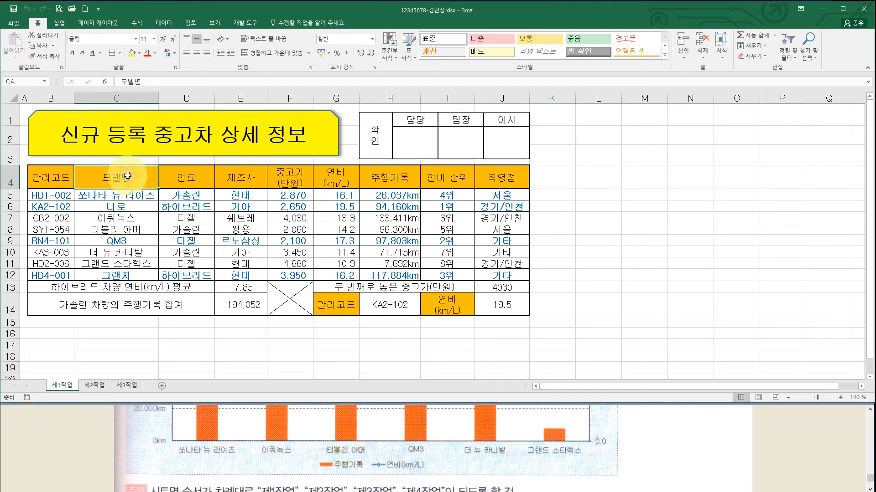
# - Select the gasoline and diesel model names with their 연비 and 주행기록 cells, including headers
pyautogui.moveTo(128, 182); pyautogui.dragTo(128, 196)
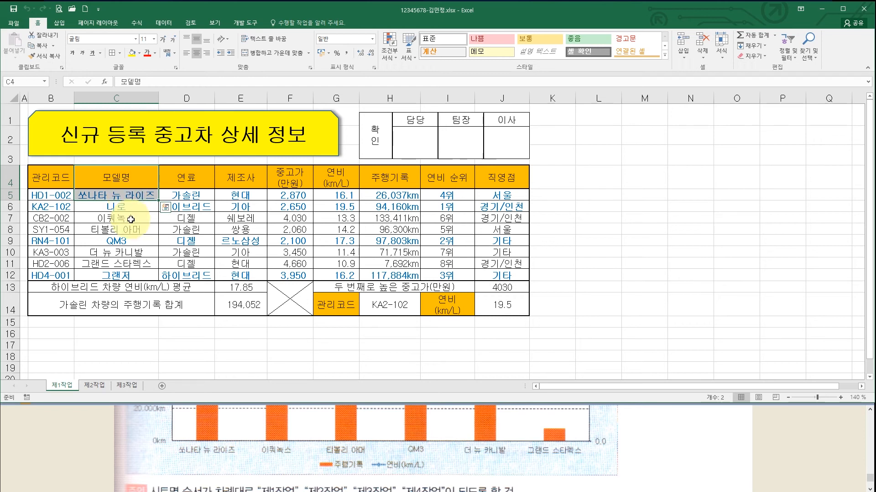
pyautogui.keyDown('ctrl'); pyautogui.click(130, 218); pyautogui.keyUp('ctrl')
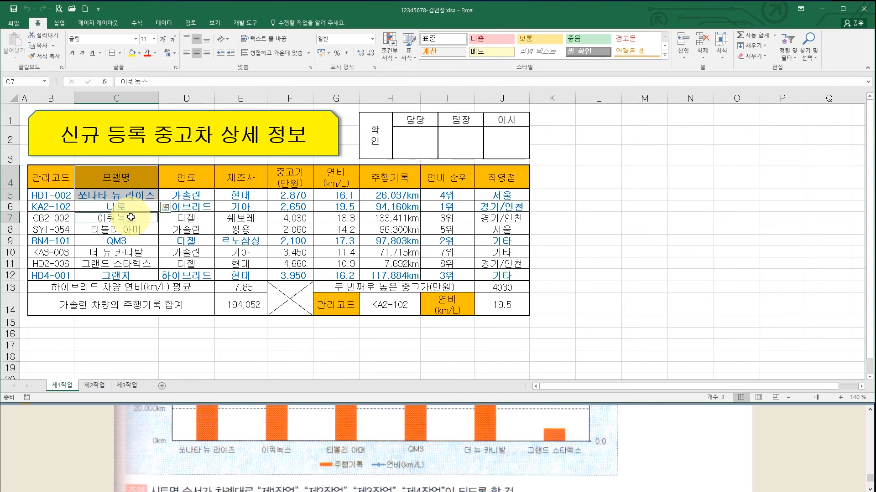
pyautogui.moveTo(131, 218); pyautogui.dragTo(131, 263)
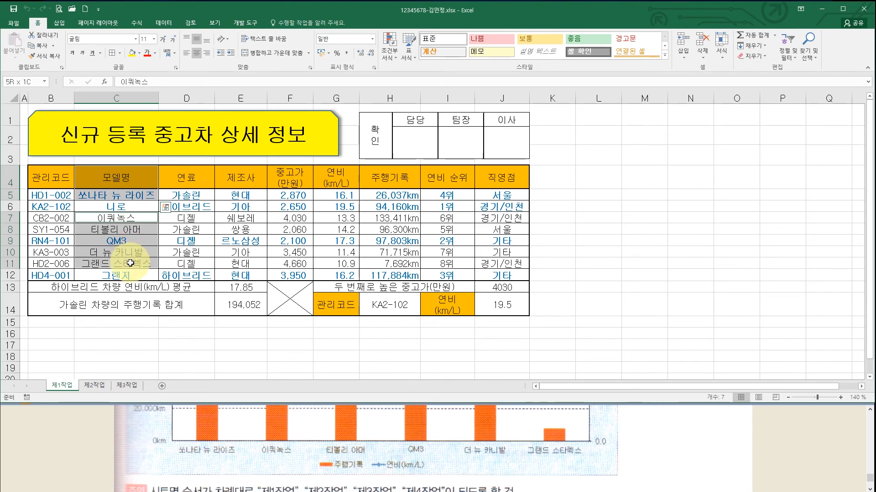
pyautogui.moveTo(130, 262); pyautogui.dragTo(131, 262)
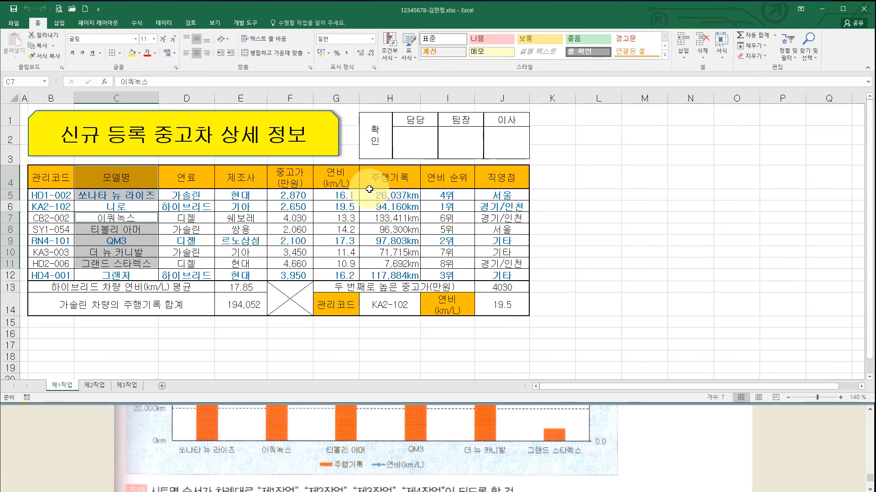
pyautogui.keyDown('ctrl'); pyautogui.click(345, 179); pyautogui.keyUp('ctrl')
pyautogui.moveTo(346, 179); pyautogui.dragTo(370, 262)
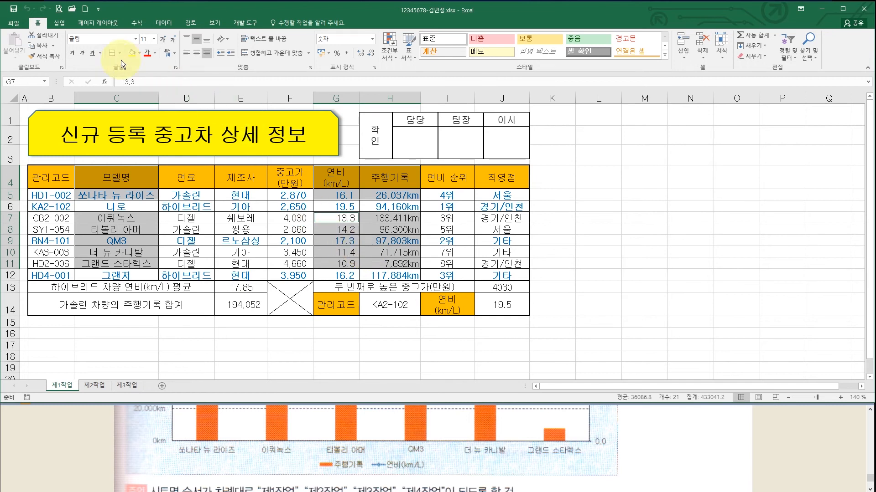
pyautogui.click(64, 26)
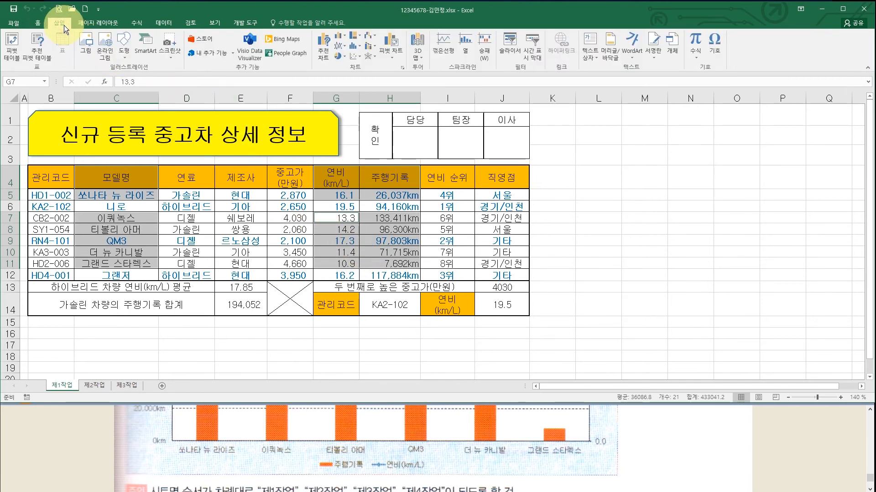
# - Insert a 2-D Clustered Column chart plotting 연비 and 주행기록 for the six models
pyautogui.click(342, 36)
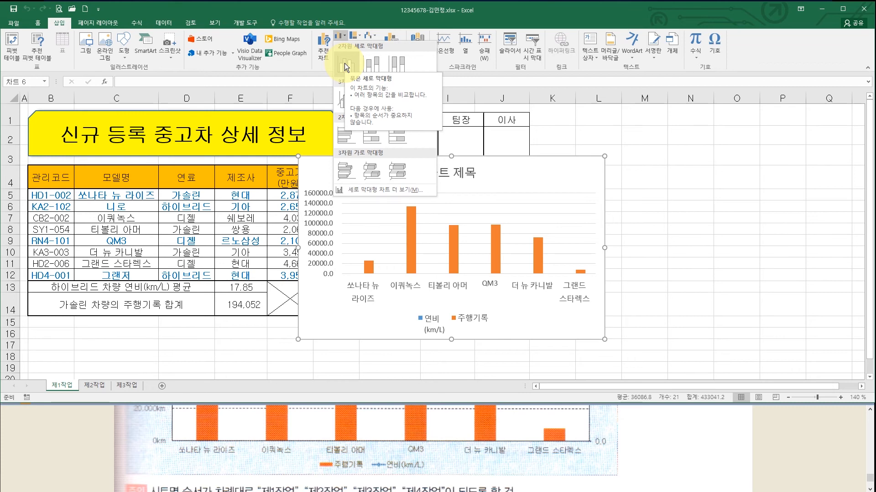
pyautogui.click(344, 63)
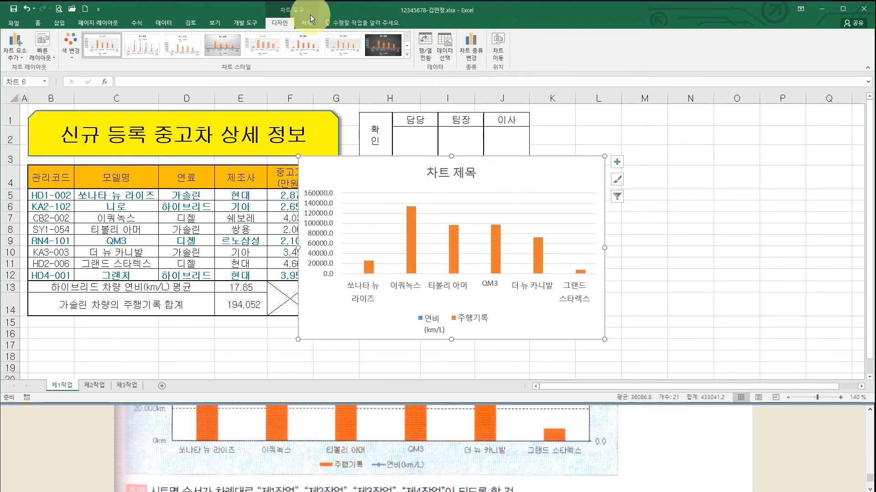
# - Move the chart to a new sheet named 제4작업 and drag its tab after 제3작업
pyautogui.click(502, 45)
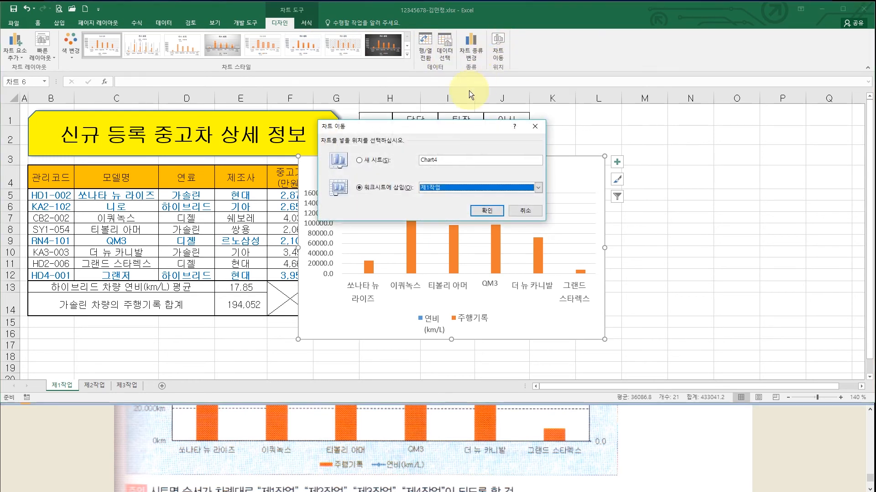
pyautogui.click(376, 161)
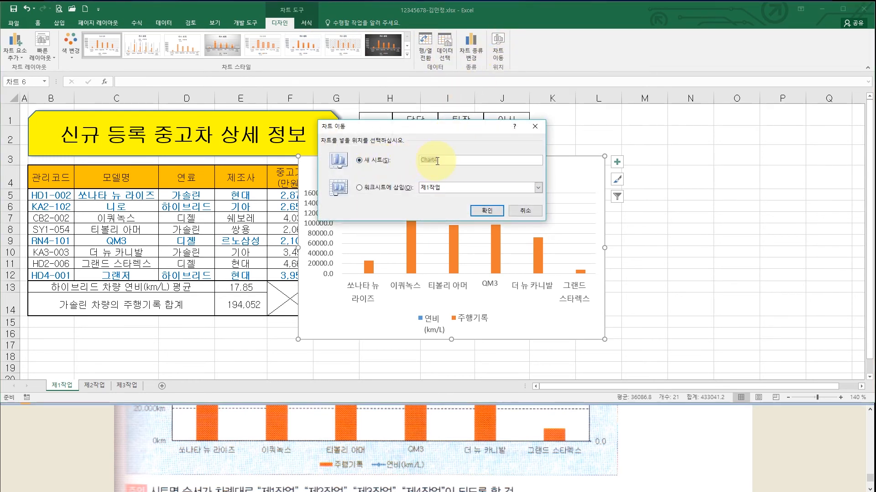
pyautogui.write('제4작업')
pyautogui.click(487, 211)
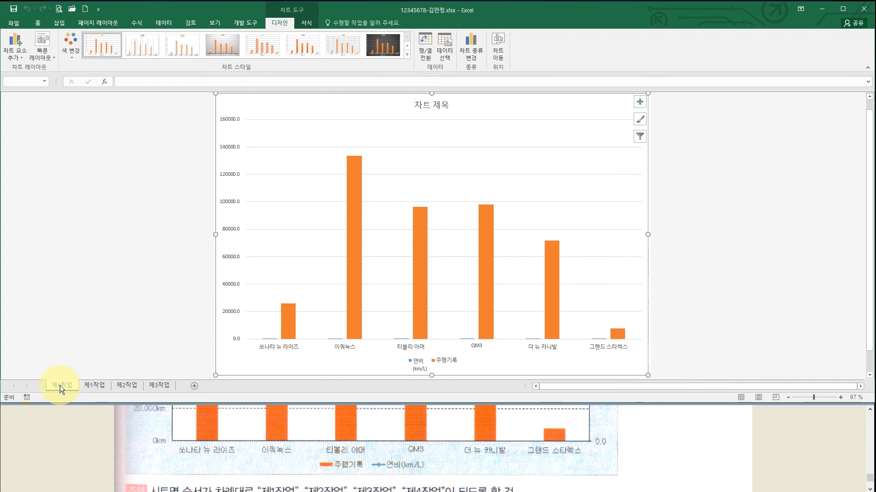
pyautogui.moveTo(59, 386); pyautogui.dragTo(186, 387)
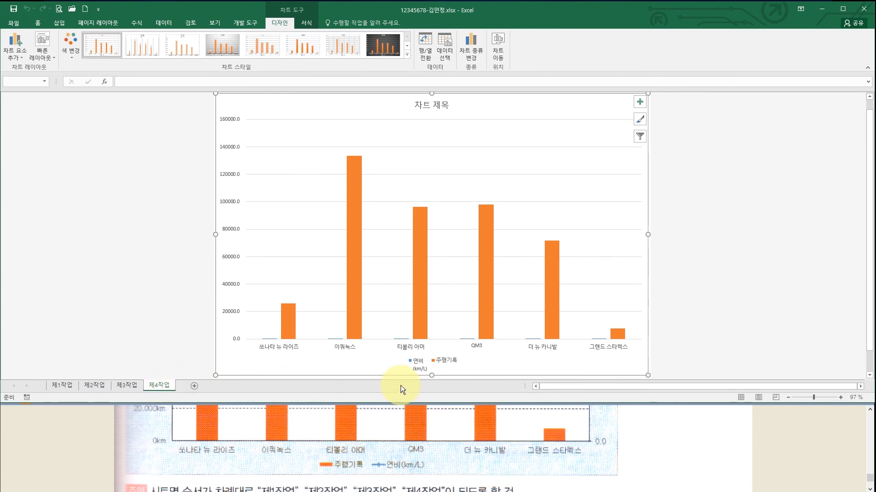
# - Scroll the exam instructions up to read chart formatting steps (4)-(6)
pyautogui.click(506, 445)
pyautogui.scroll(5, 477, 432)
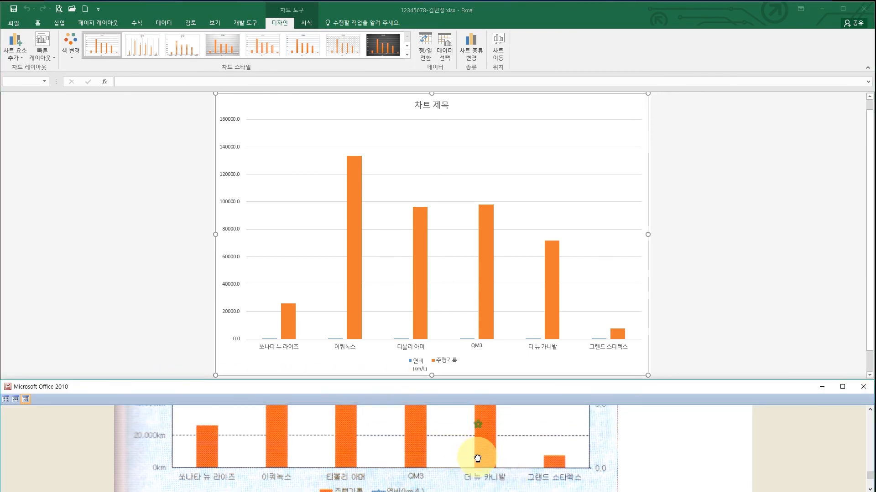
pyautogui.scroll(10, 469, 432)
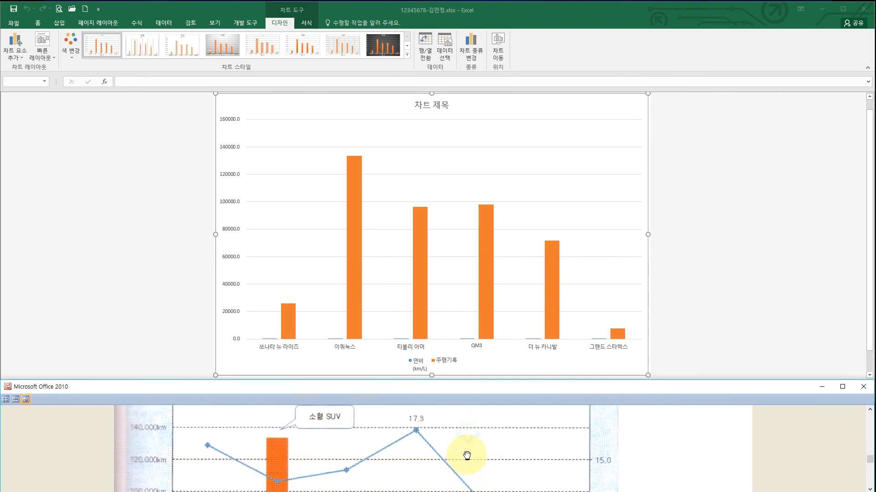
pyautogui.scroll(8, 471, 437)
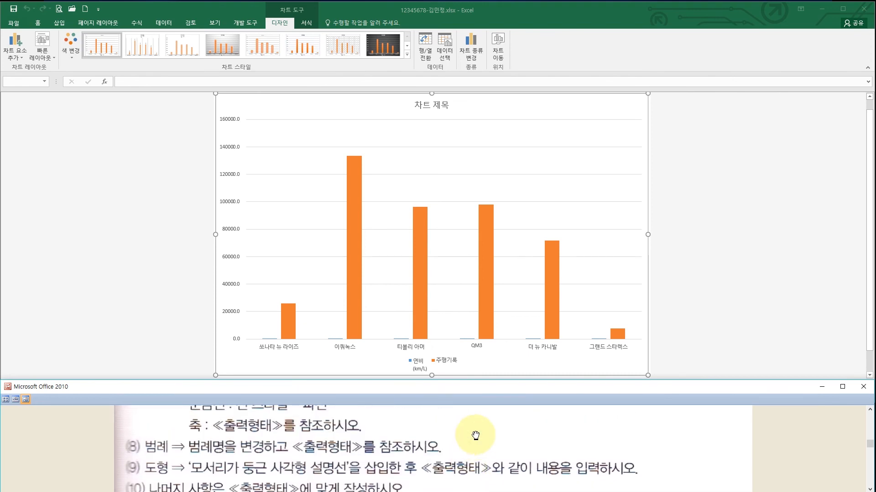
pyautogui.scroll(2, 471, 438)
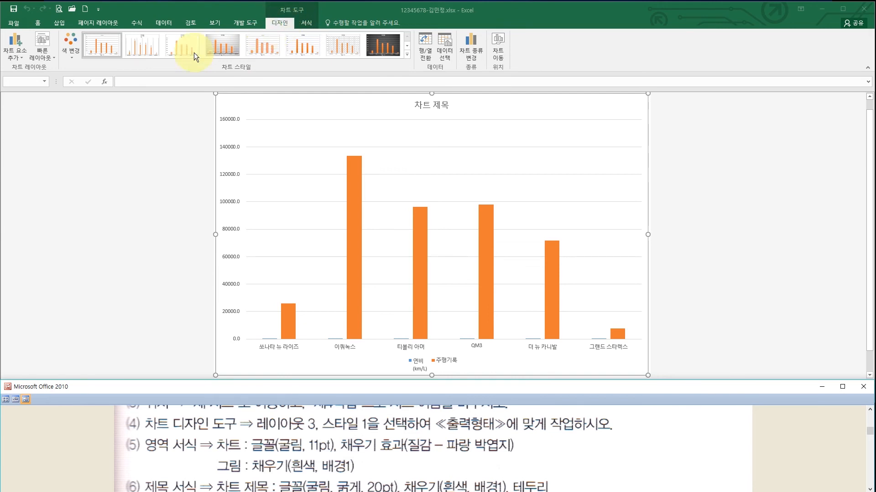
# - Apply Quick Layout 3 and Chart Style 1 to the 제4작업 chart
pyautogui.click(46, 50)
pyautogui.click(46, 50)
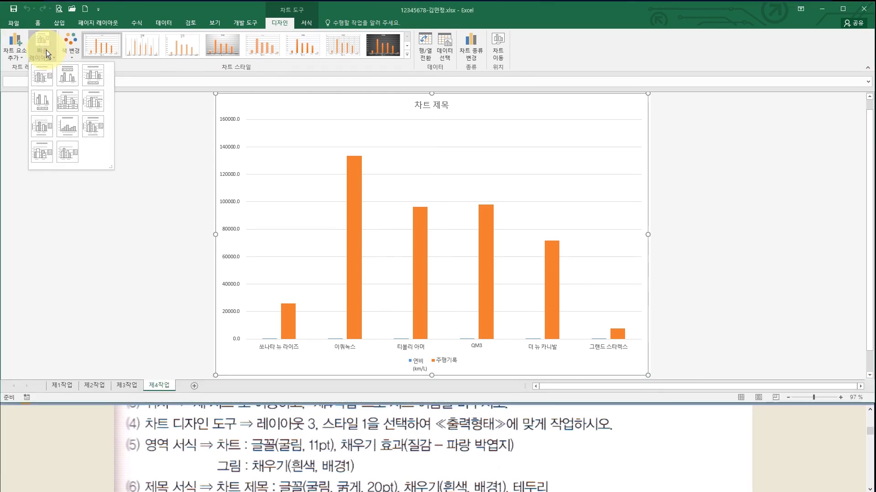
pyautogui.click(89, 73)
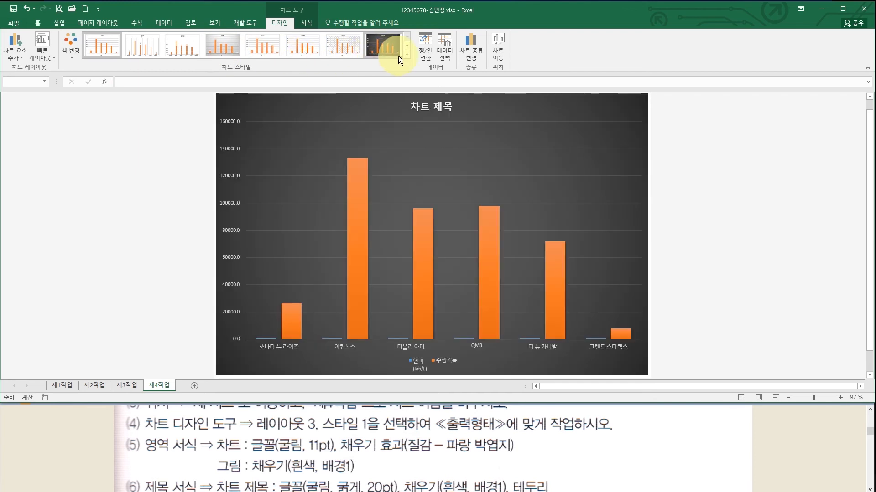
pyautogui.click(406, 55)
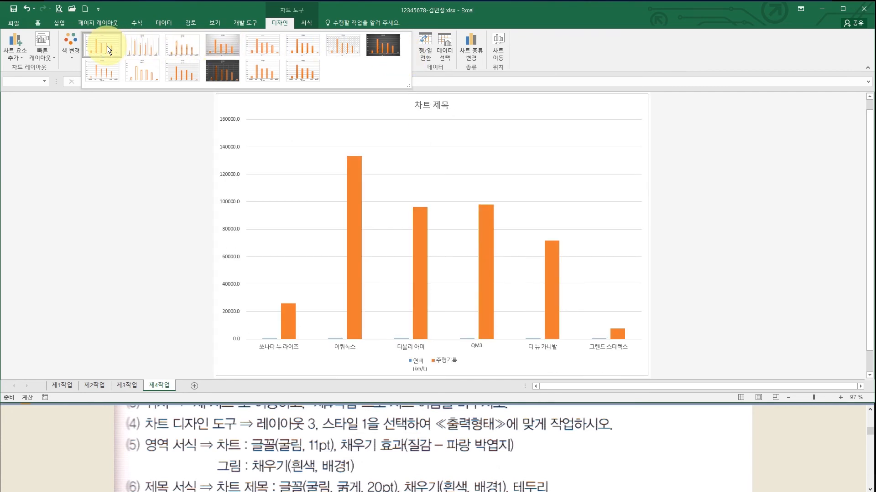
pyautogui.click(105, 46)
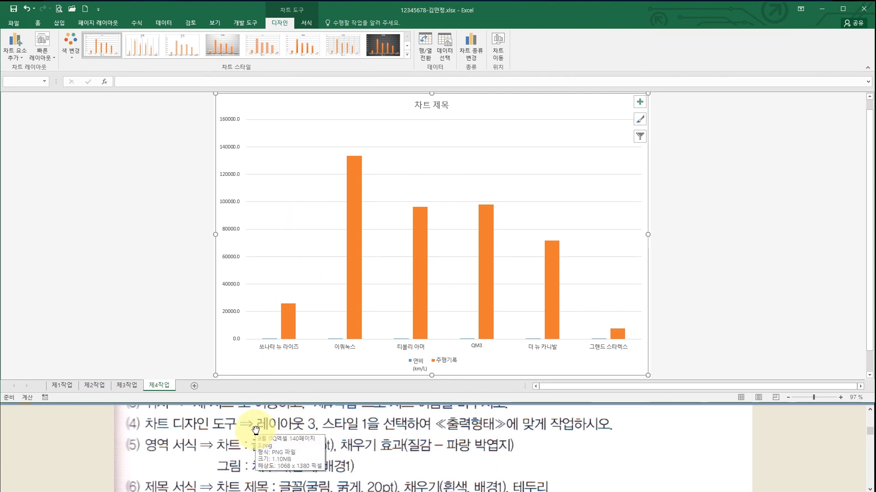
pyautogui.click(329, 444)
pyautogui.moveTo(329, 445); pyautogui.dragTo(329, 416)
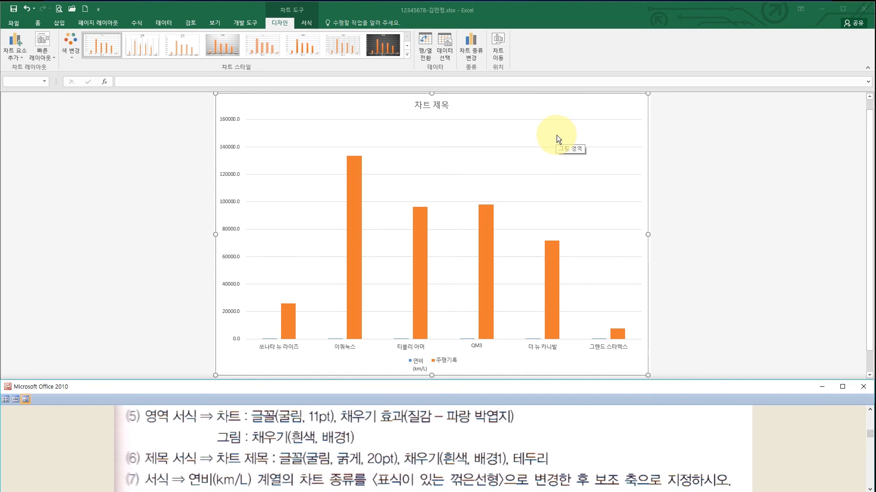
# - Set the whole chart area's font to 굴림 at size 11
pyautogui.click(562, 109)
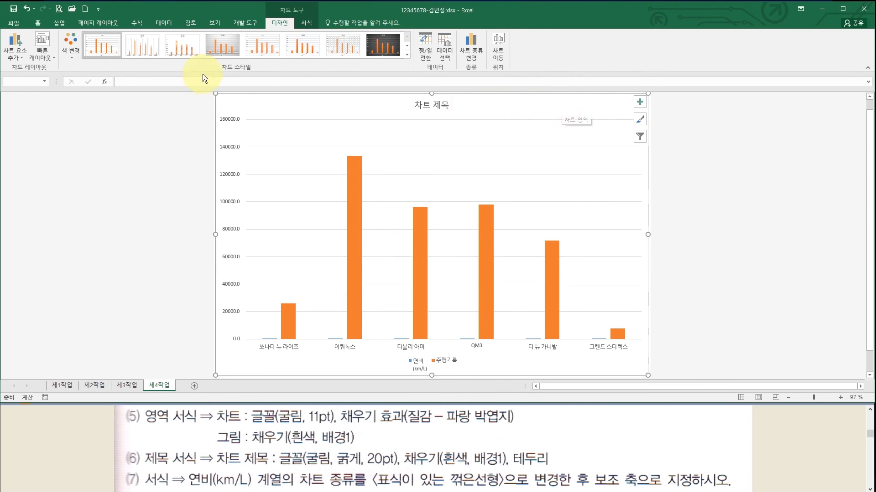
pyautogui.click(39, 22)
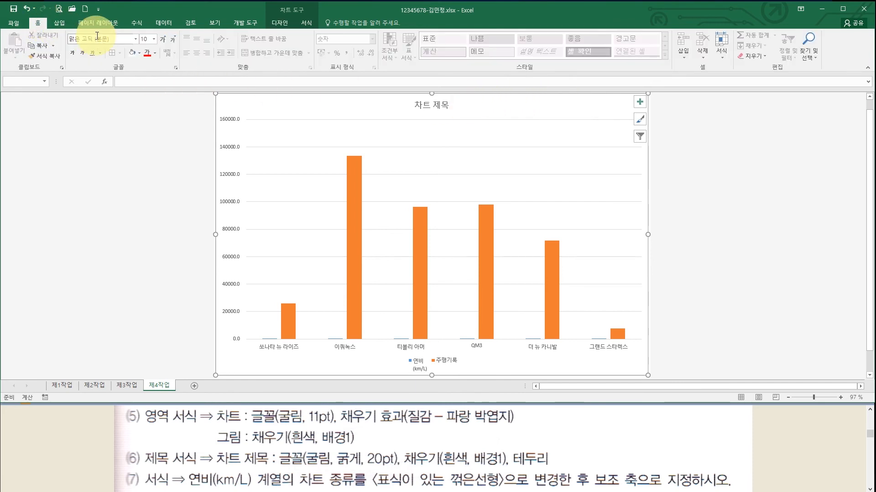
pyautogui.click(123, 38)
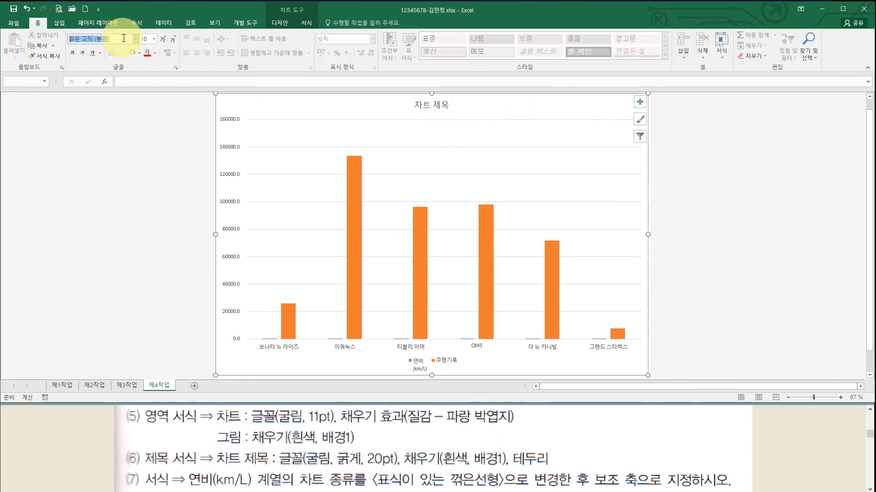
pyautogui.write('굴')
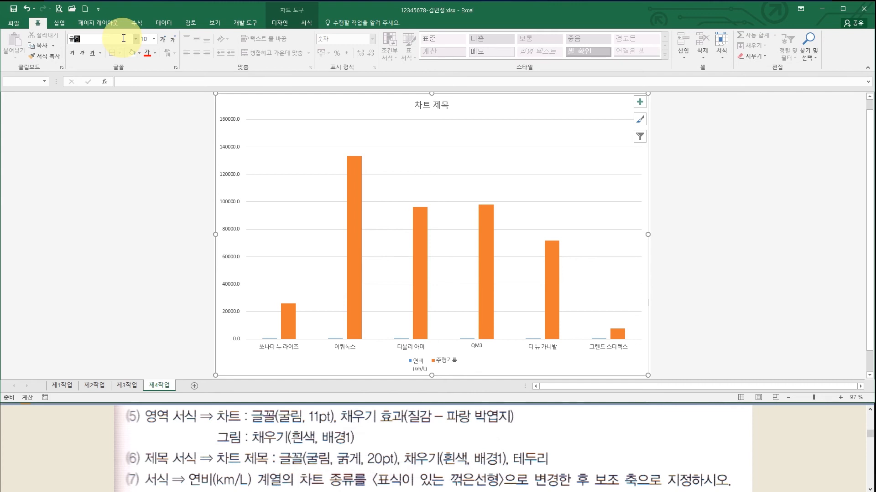
pyautogui.write('림')
pyautogui.press('Return')
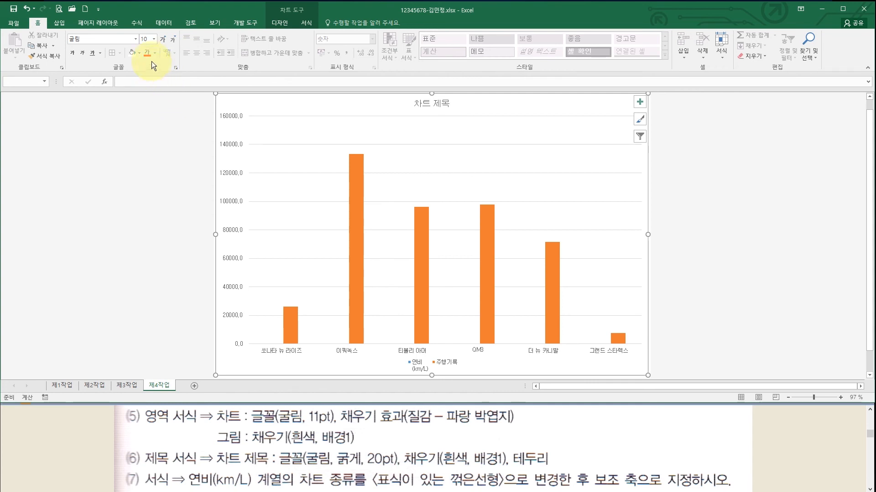
pyautogui.click(155, 39)
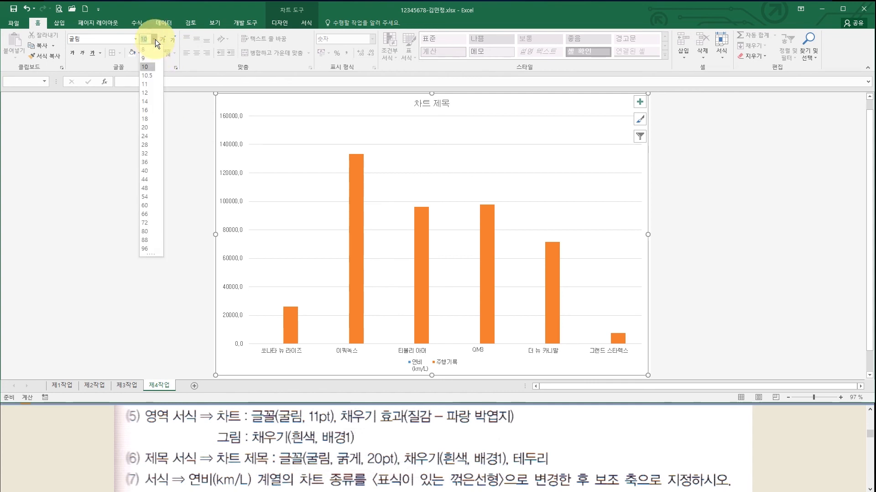
pyautogui.click(152, 84)
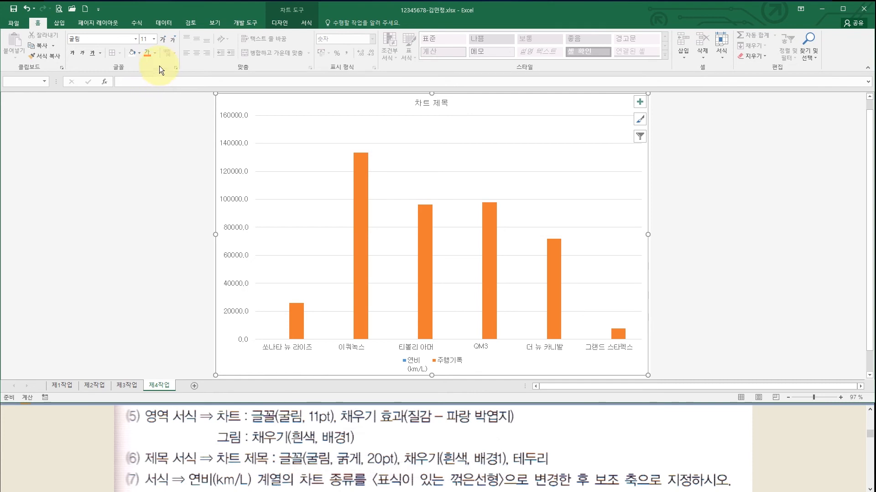
pyautogui.click(307, 22)
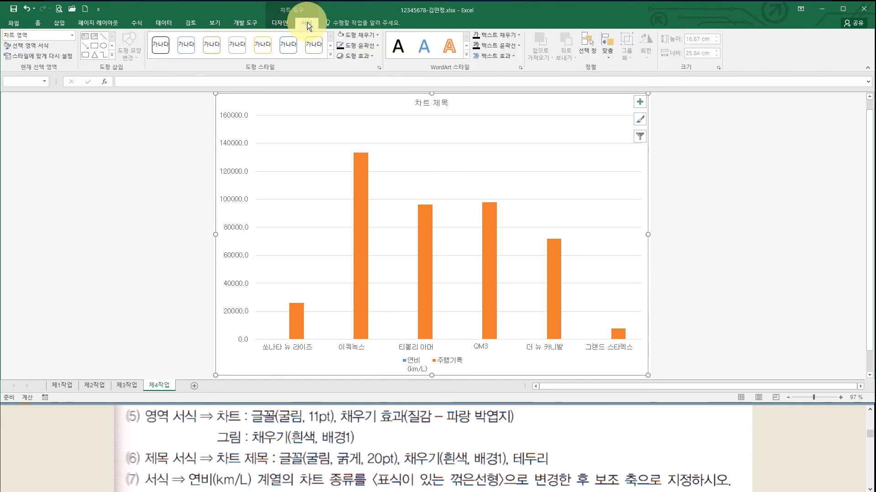
# - Fill the chart area with the blue tissue paper (파랑 박엽지) texture
pyautogui.click(368, 34)
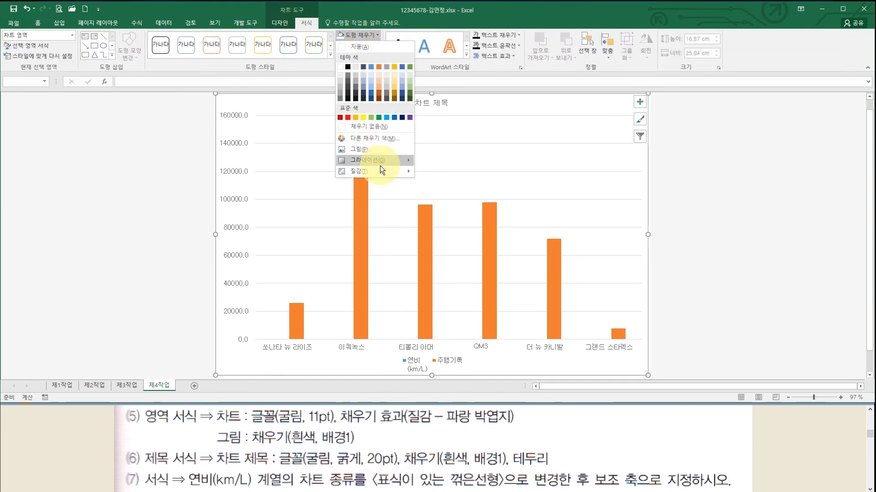
pyautogui.moveTo(379, 172)
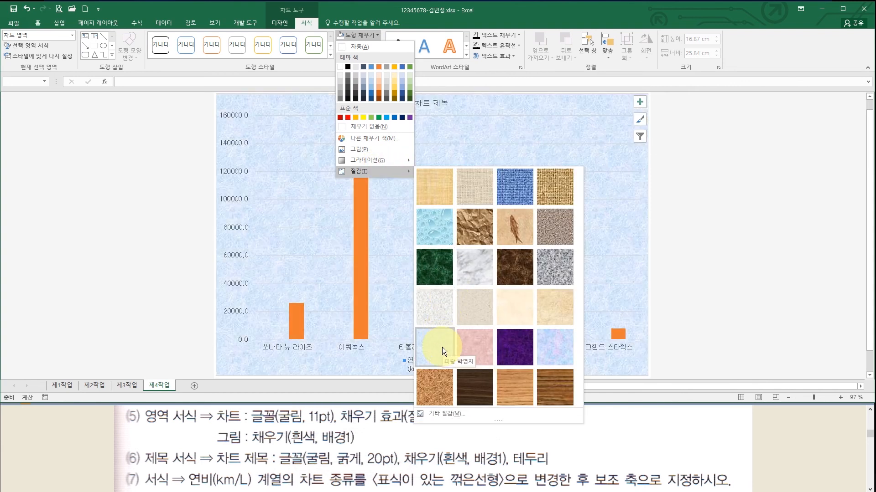
pyautogui.click(442, 348)
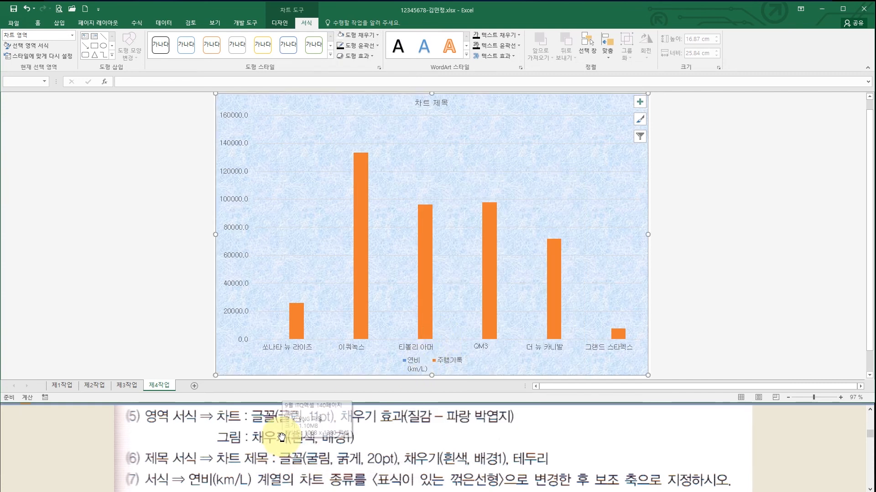
pyautogui.click(243, 442)
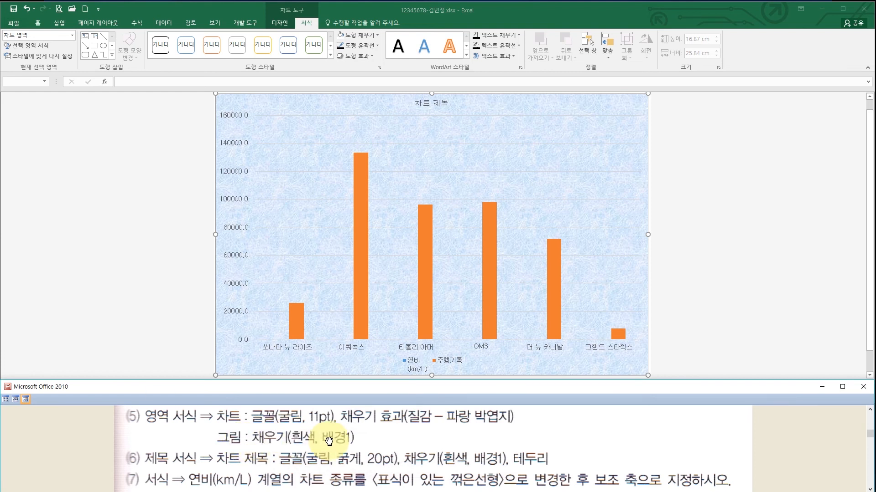
# - Give the plot area a White, Background 1 fill, then check the instructions for the next step
pyautogui.click(564, 158)
pyautogui.click(565, 158)
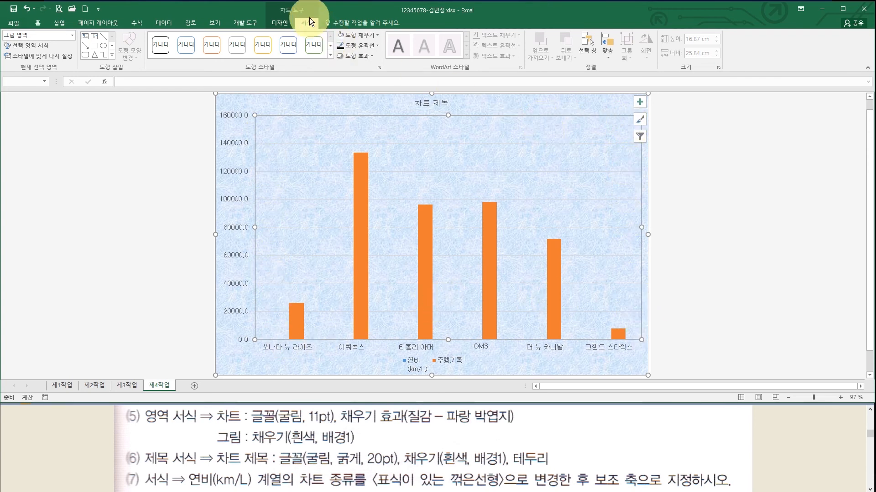
pyautogui.click(368, 36)
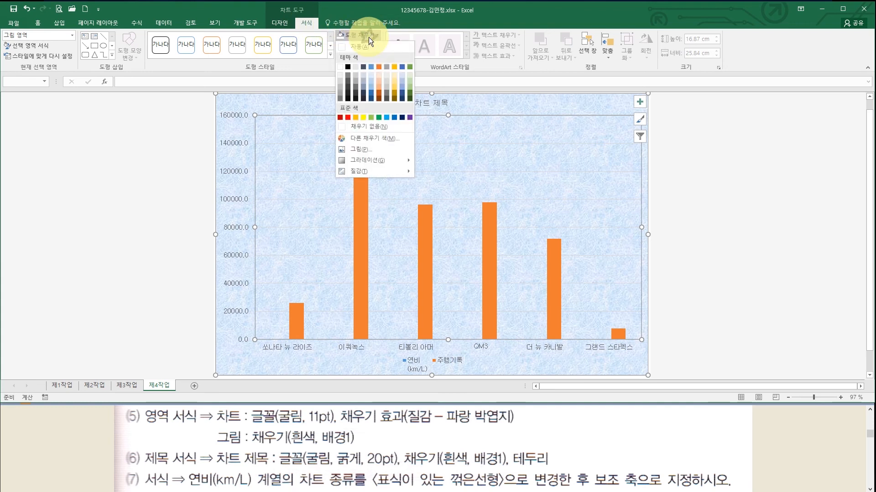
pyautogui.click(339, 67)
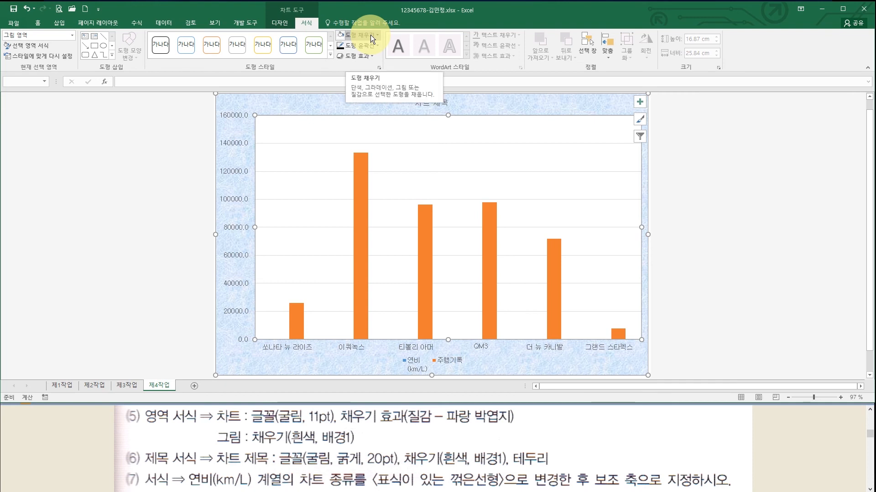
pyautogui.click(429, 442)
pyautogui.scroll(-1, 429, 444)
pyautogui.scroll(-1, 429, 443)
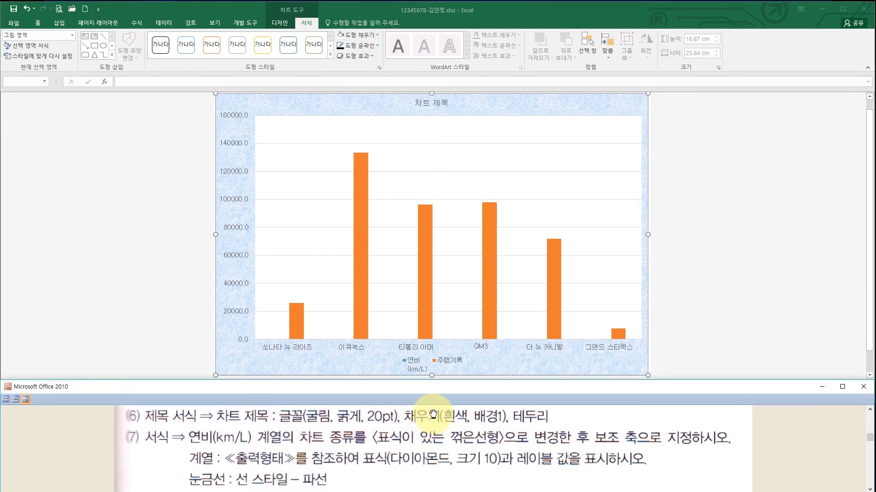
# - Make the chart title bold, 20 pt, with a white fill
pyautogui.click(439, 103)
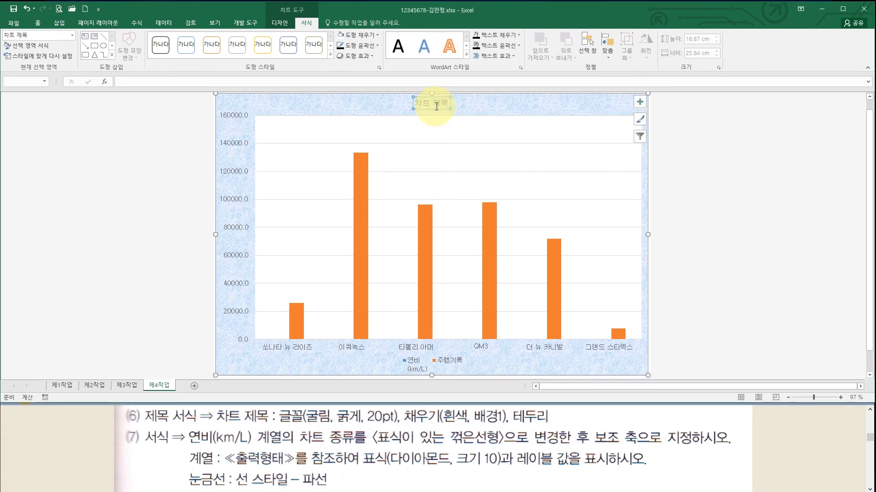
pyautogui.click(41, 23)
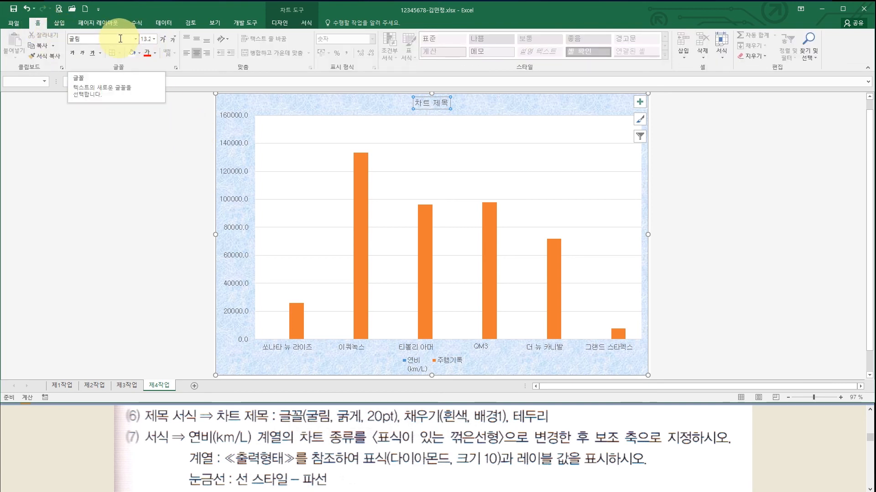
pyautogui.click(70, 54)
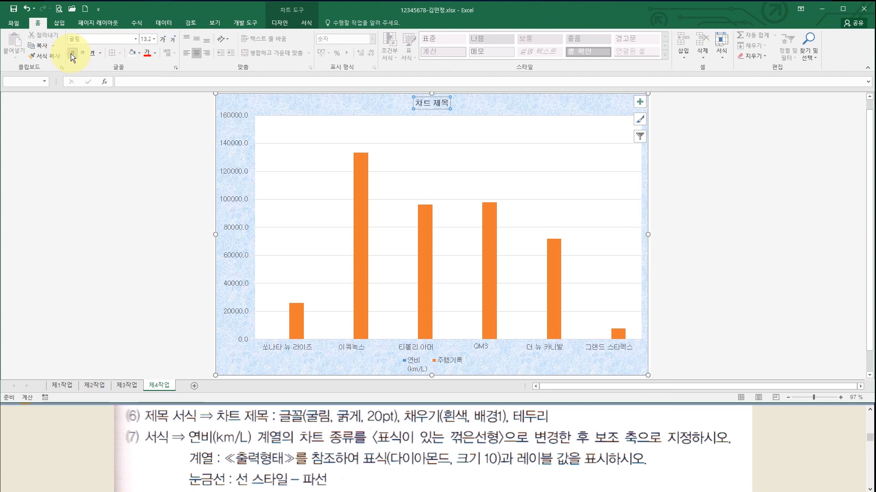
pyautogui.click(155, 40)
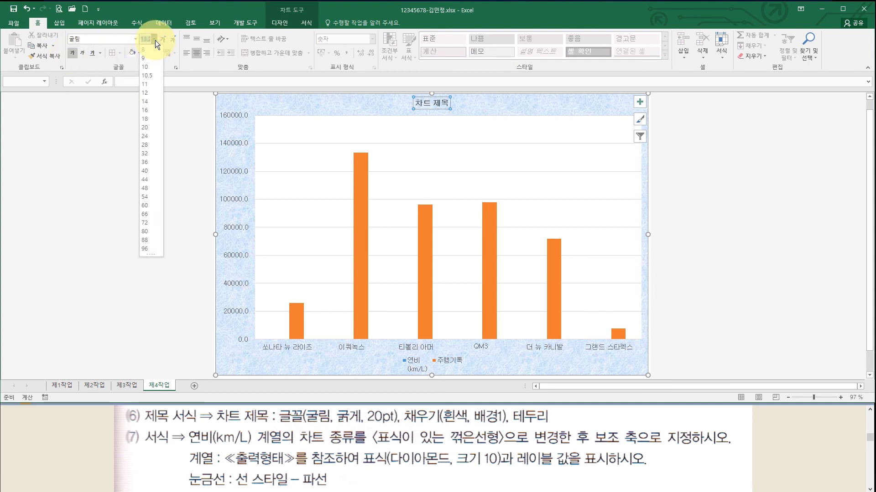
pyautogui.click(150, 127)
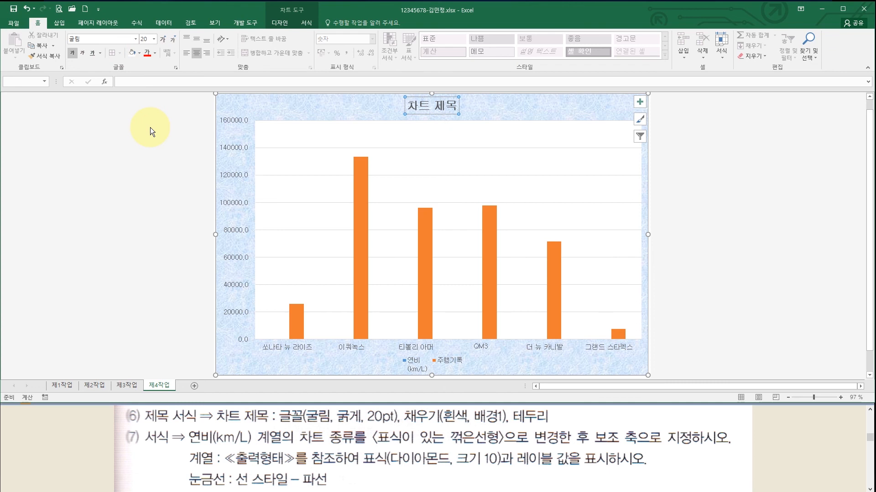
pyautogui.click(138, 54)
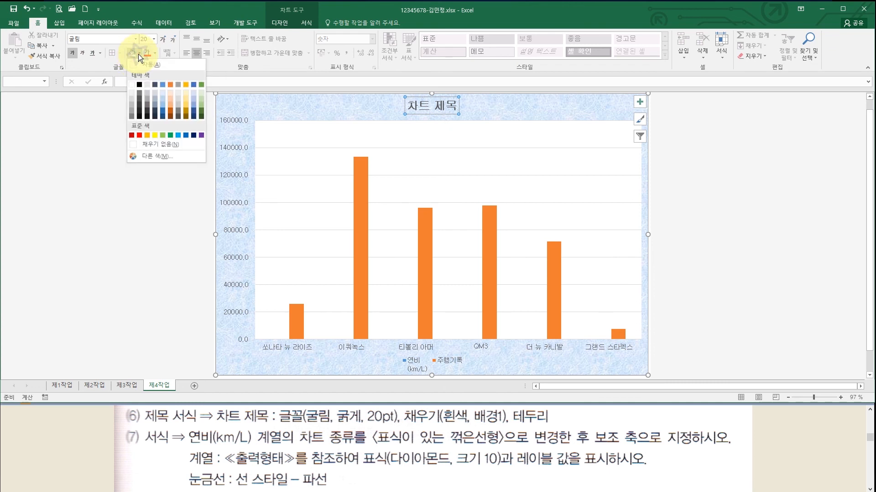
pyautogui.click(130, 84)
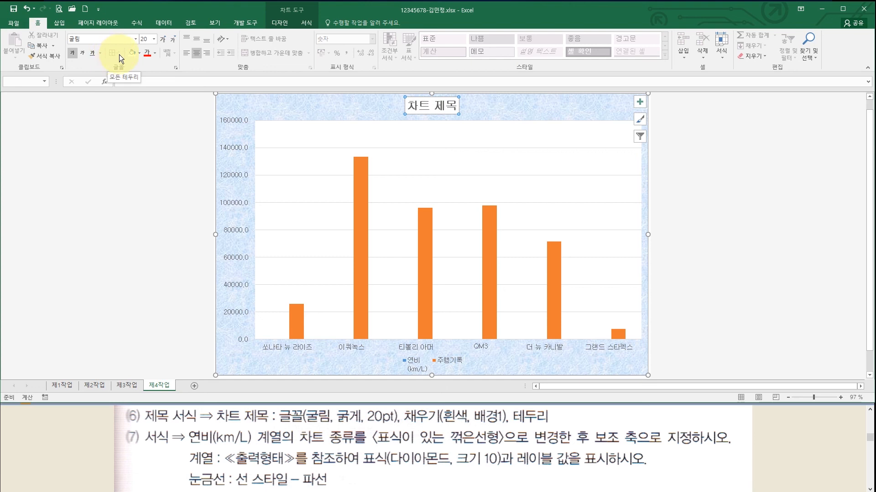
# - Add an Automatic-colour outline border around the chart title
pyautogui.click(305, 22)
pyautogui.click(360, 46)
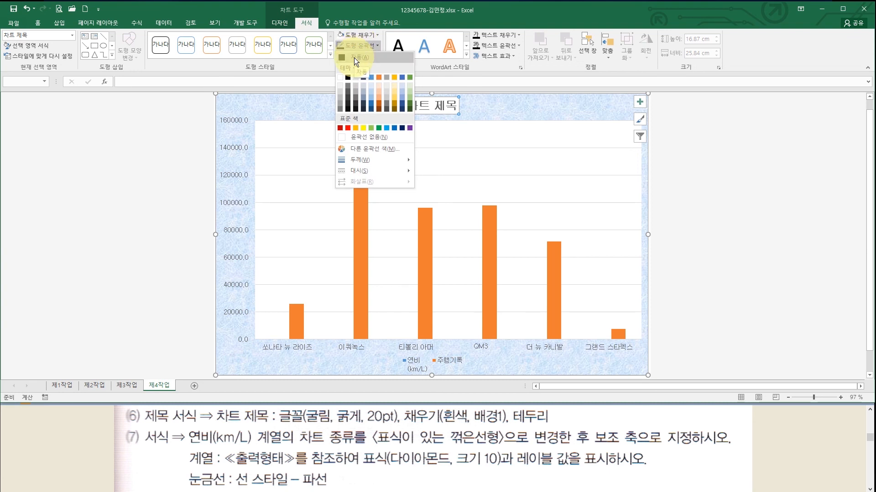
pyautogui.click(354, 58)
pyautogui.click(354, 58)
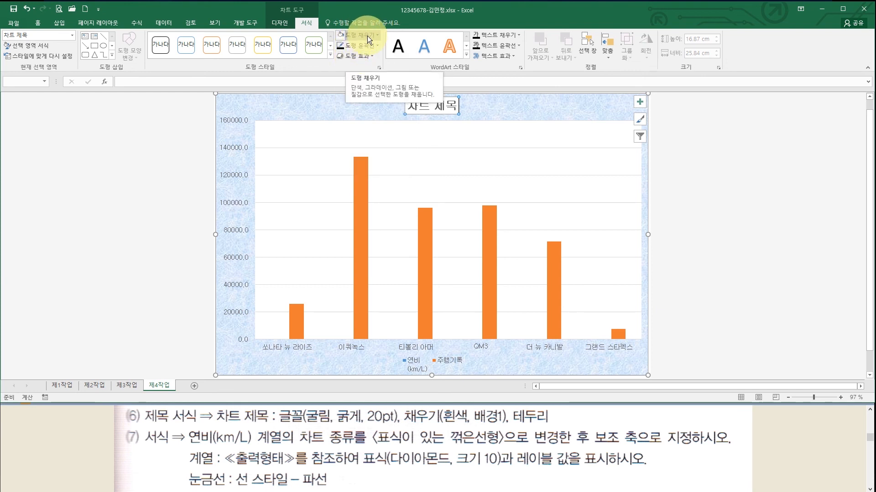
# - Replace the placeholder title text with '가솔린 및 디젤 차량 현황'
pyautogui.click(412, 109)
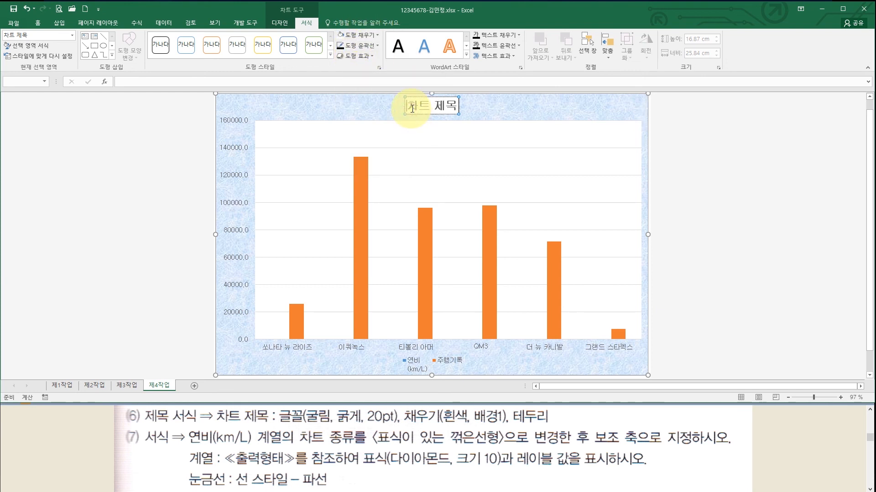
pyautogui.moveTo(405, 107); pyautogui.dragTo(457, 108)
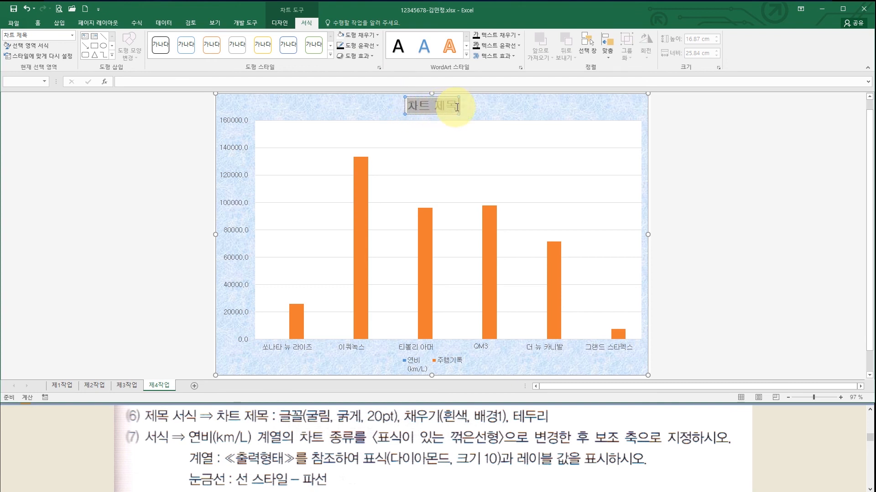
pyautogui.click(474, 404)
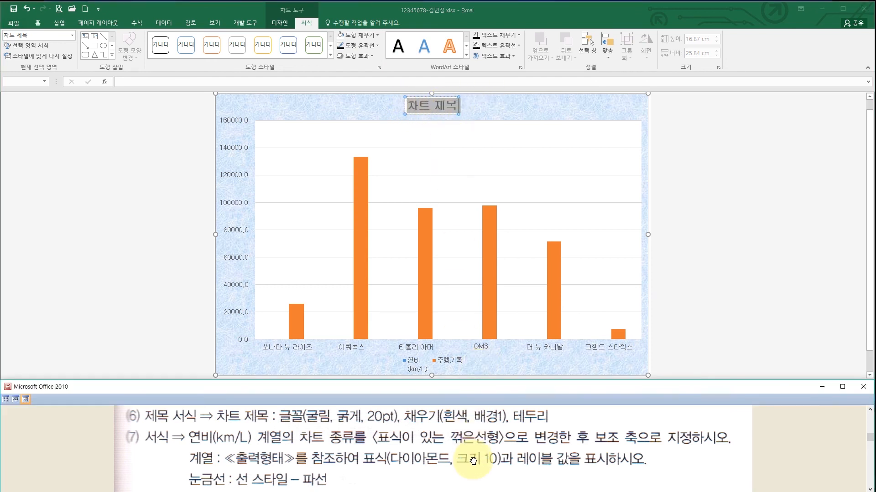
pyautogui.scroll(-2, 476, 413)
pyautogui.scroll(-5, 475, 413)
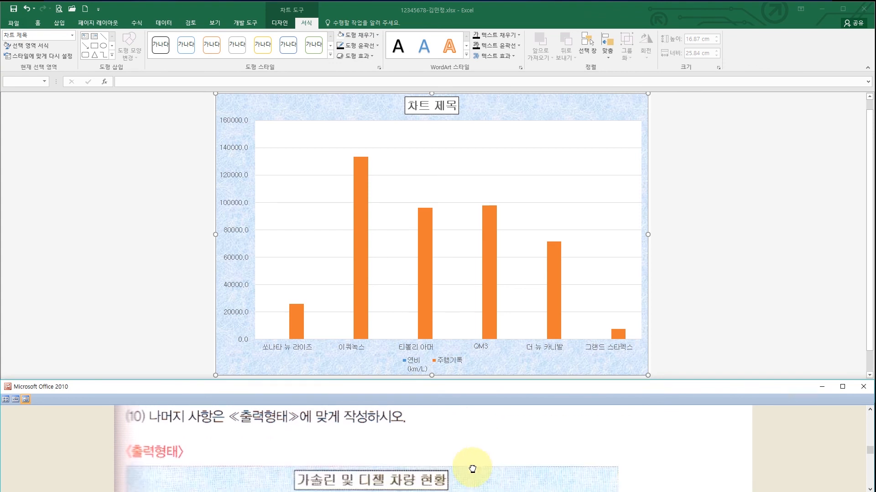
pyautogui.click(411, 104)
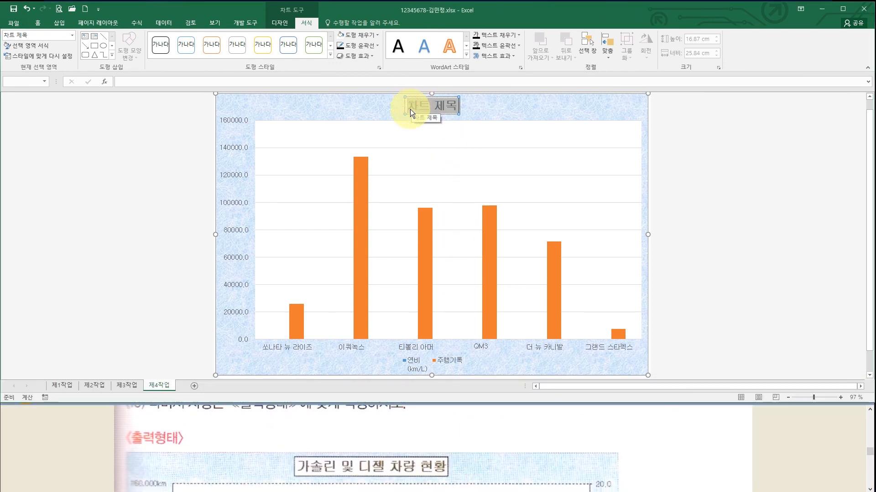
pyautogui.write('가솔린')
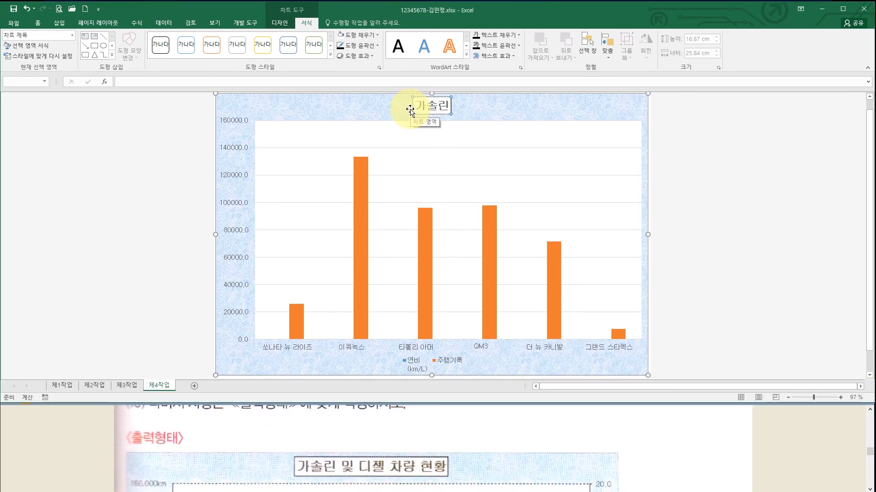
pyautogui.write(' 및 ㄷ디젤 차량 현황')
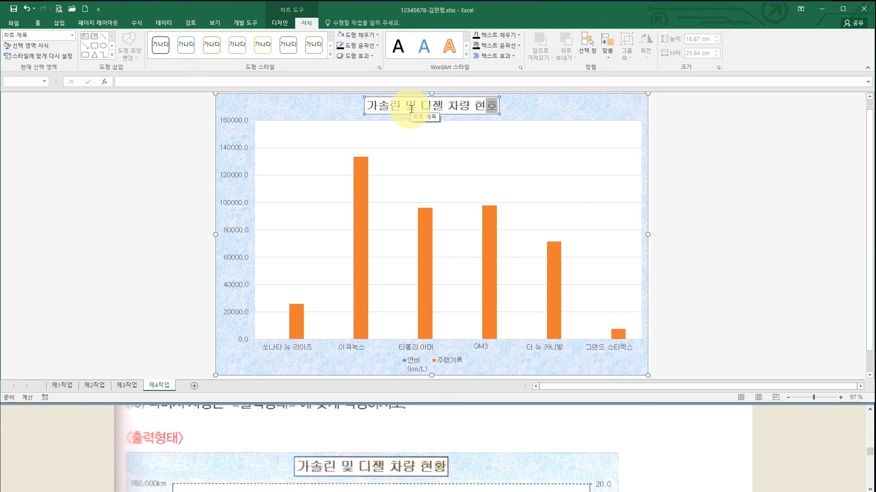
pyautogui.click(446, 427)
pyautogui.scroll(1, 454, 463)
pyautogui.scroll(3, 455, 462)
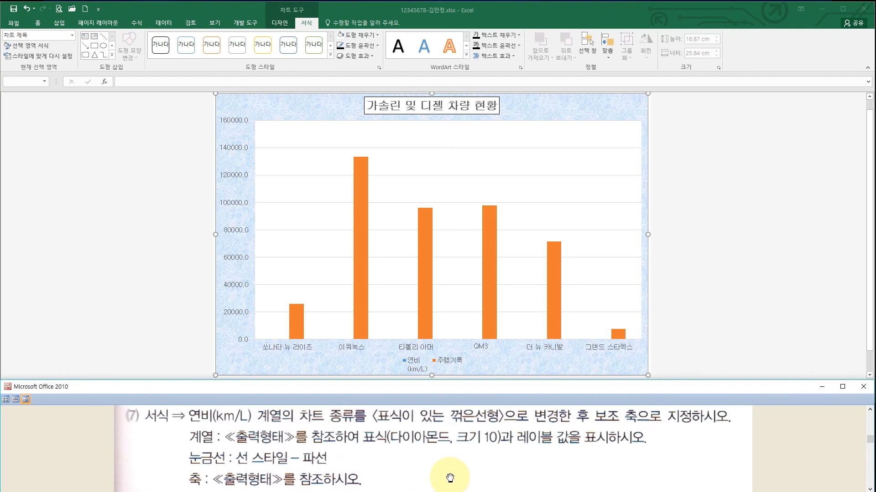
pyautogui.moveTo(450, 482); pyautogui.dragTo(452, 440)
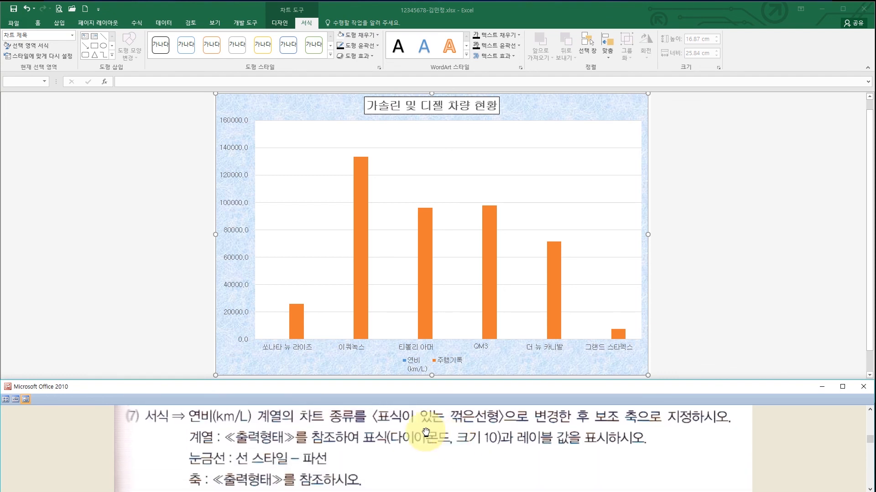
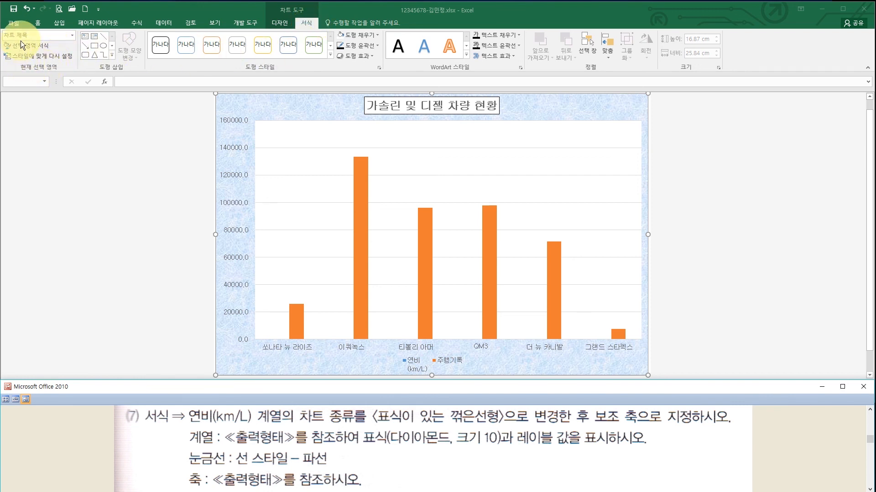
# - Change the 연비(km/L) series to Line with Markers plotted on the secondary axis
pyautogui.click(72, 35)
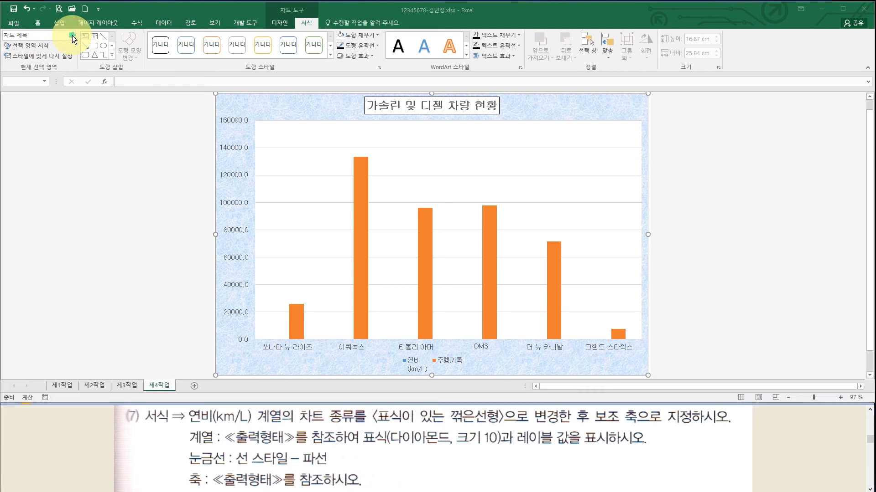
pyautogui.click(72, 35)
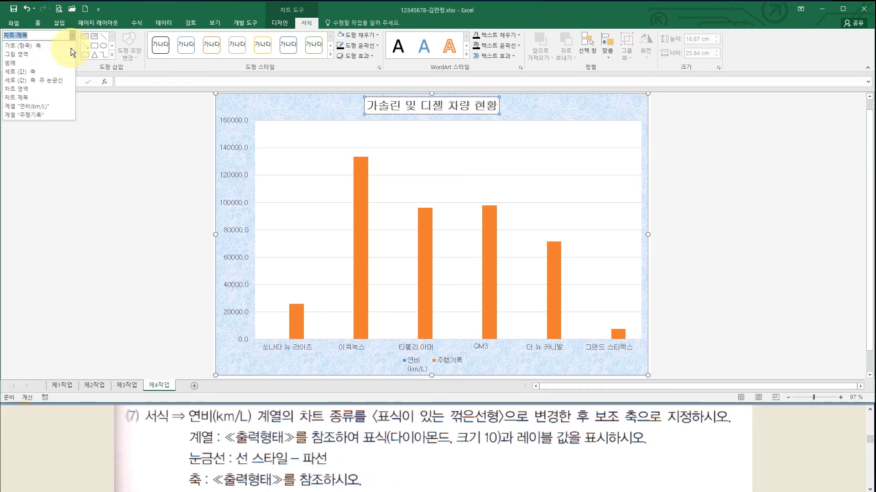
pyautogui.click(55, 107)
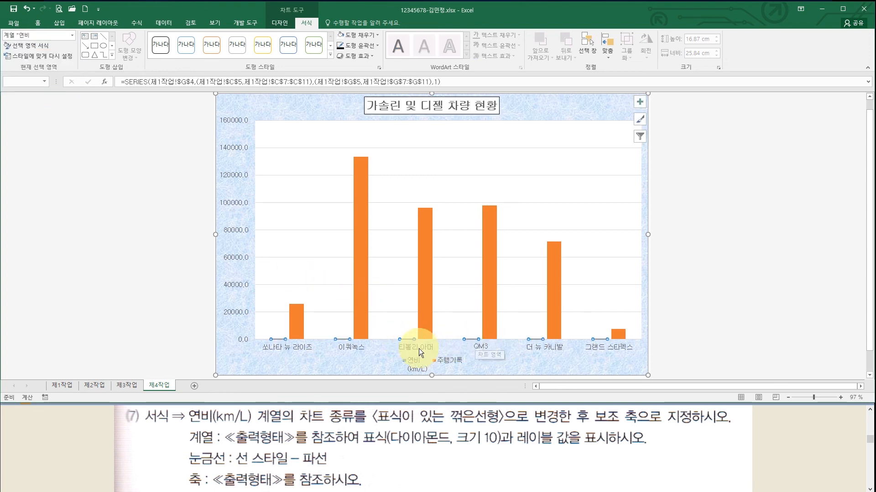
pyautogui.rightClick(407, 340)
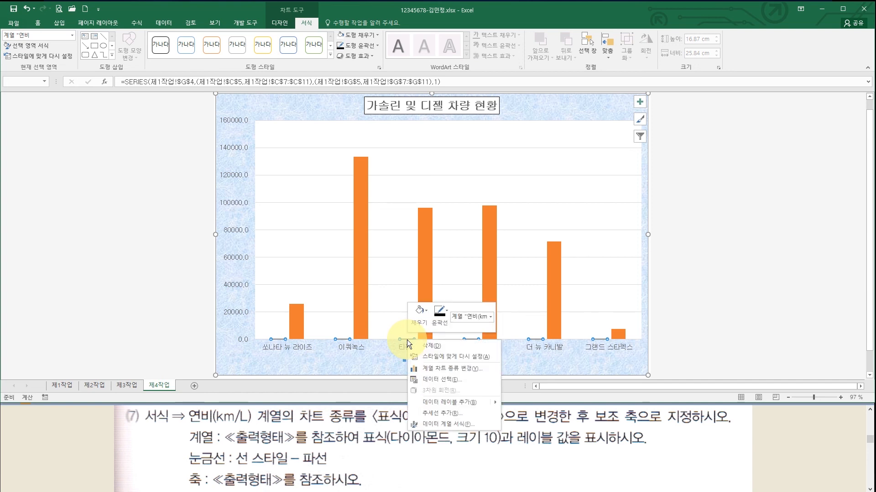
pyautogui.click(455, 371)
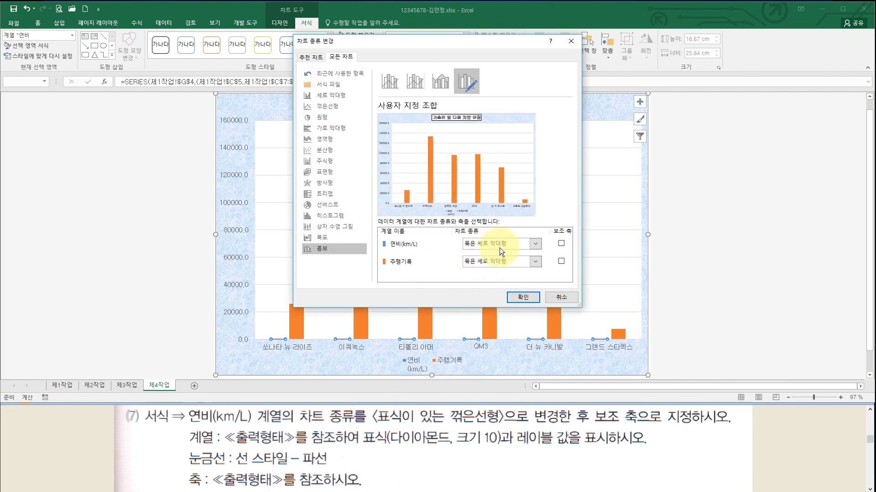
pyautogui.click(535, 246)
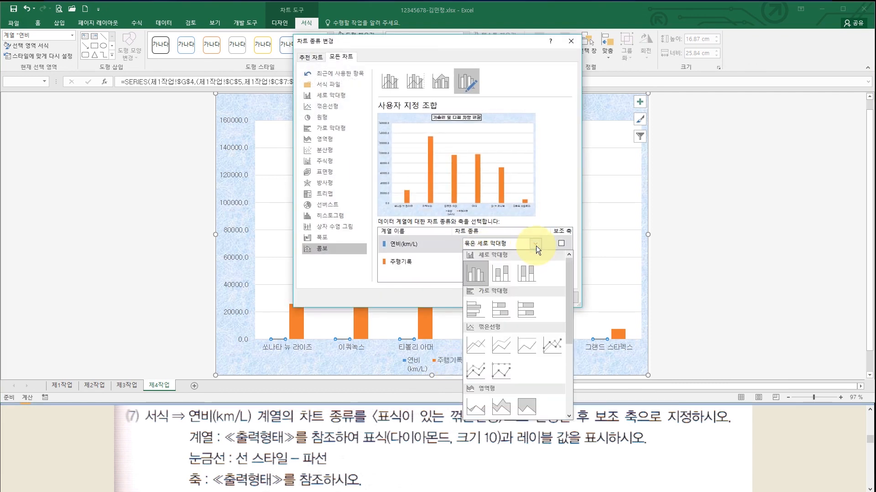
pyautogui.click(549, 346)
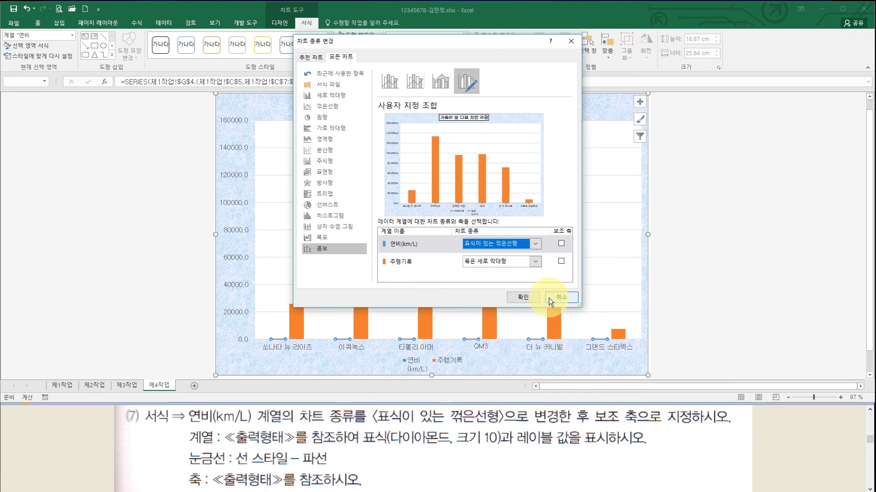
pyautogui.click(562, 243)
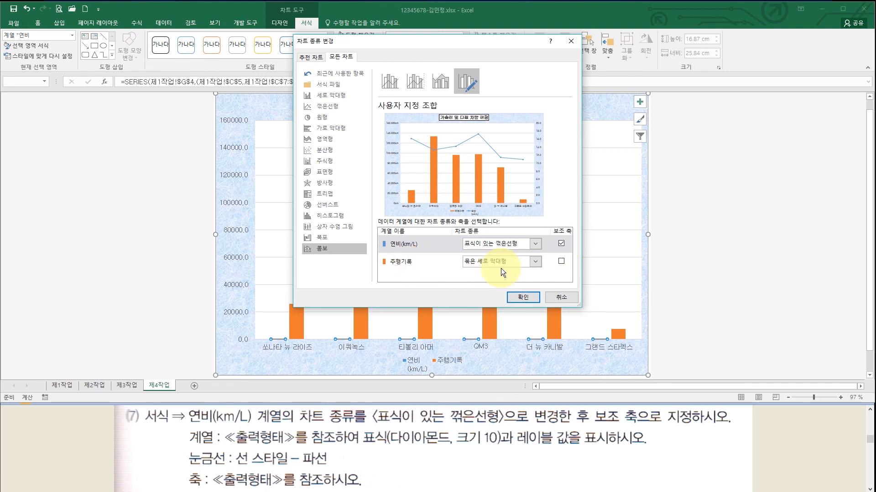
pyautogui.click(523, 298)
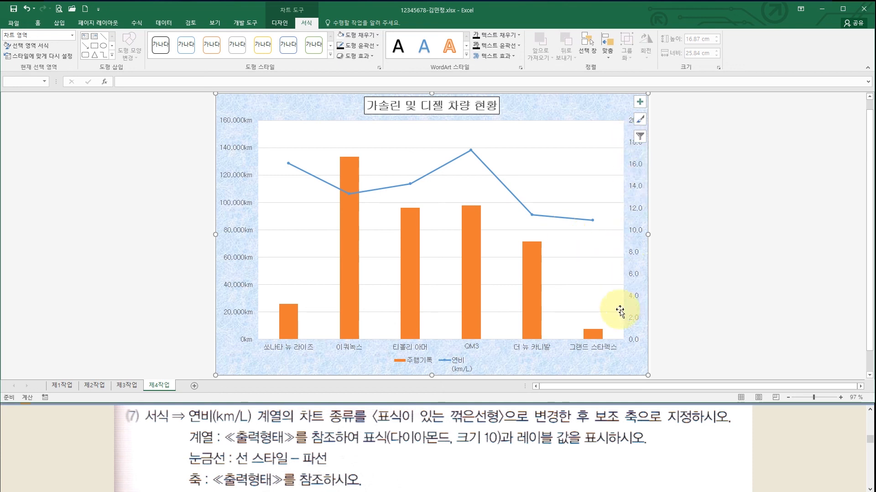
# - Scroll the instruction viewer down to the 출력형태 reference chart with its 소형 SUV callout
pyautogui.click(442, 443)
pyautogui.scroll(-1, 610, 437)
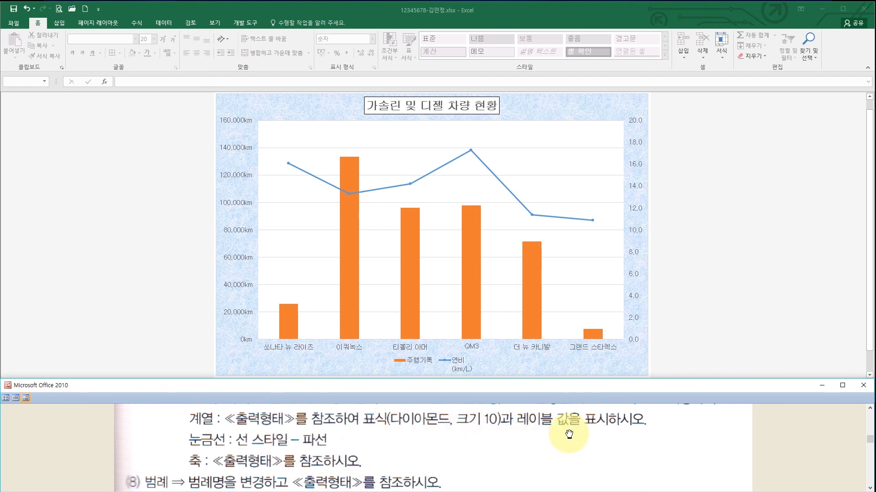
pyautogui.moveTo(457, 462); pyautogui.dragTo(456, 460)
pyautogui.scroll(-6, 457, 460)
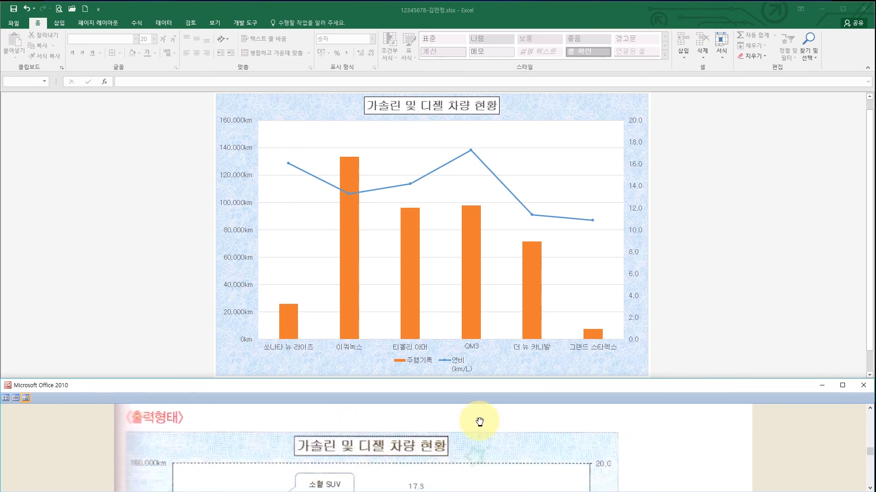
pyautogui.scroll(-3, 475, 429)
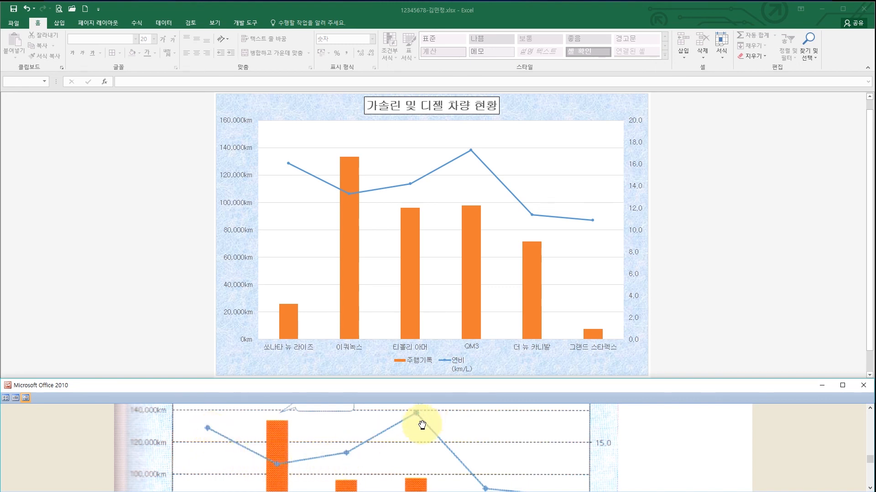
pyautogui.moveTo(421, 424); pyautogui.dragTo(417, 450)
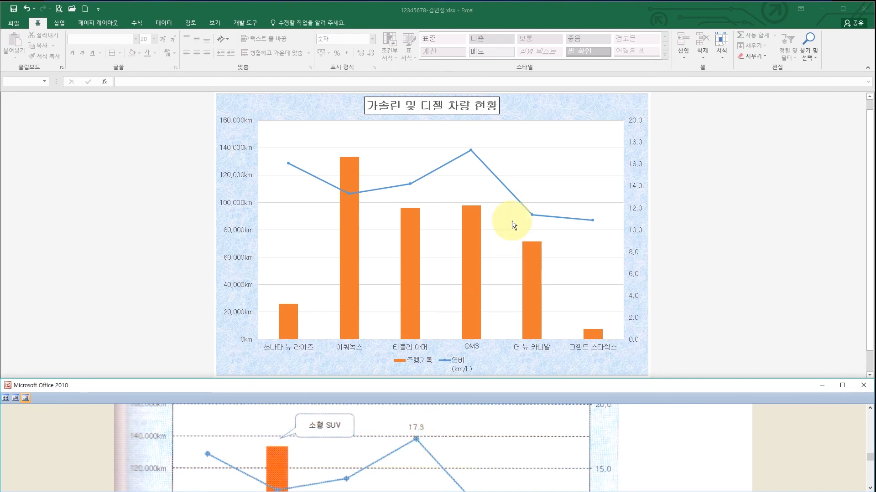
pyautogui.click(485, 166)
# - Open Format Data Series for the 연비 line and expand its Marker Options
pyautogui.click(485, 166)
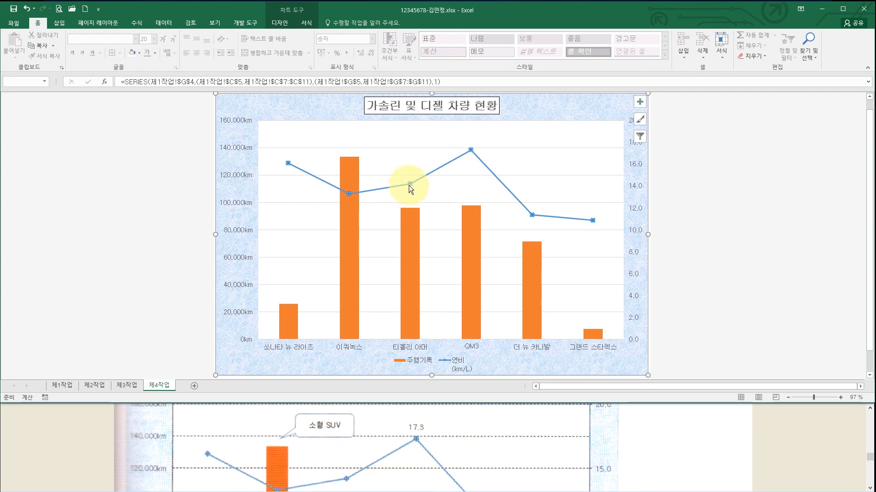
pyautogui.rightClick(481, 162)
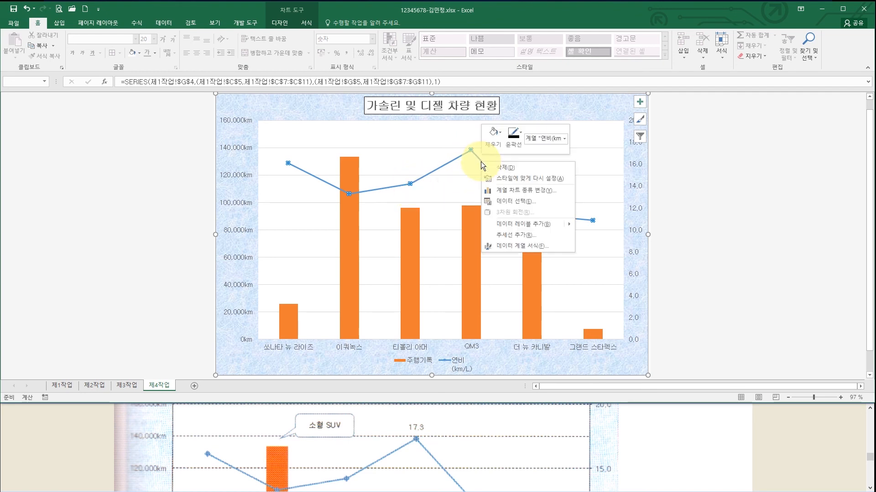
pyautogui.click(516, 246)
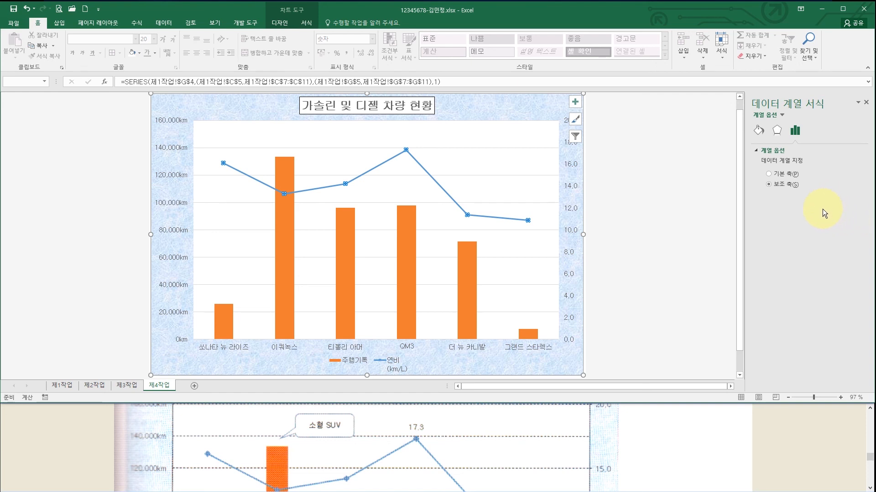
pyautogui.click(759, 133)
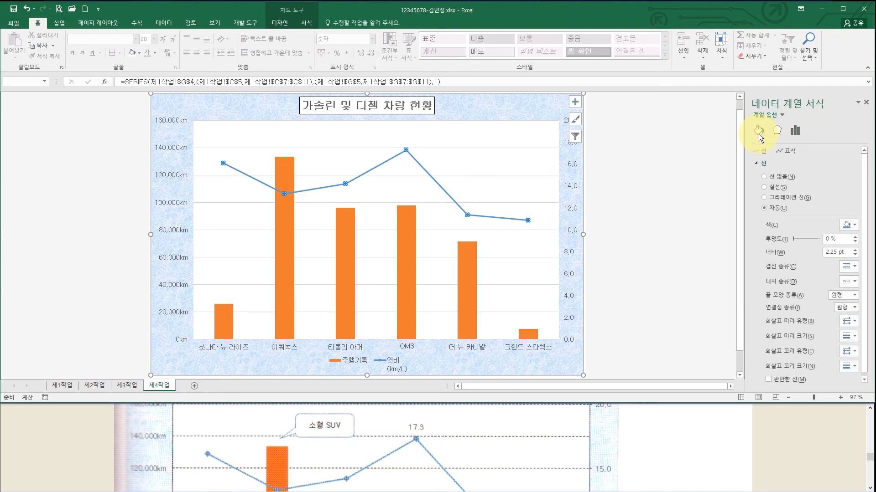
pyautogui.click(791, 152)
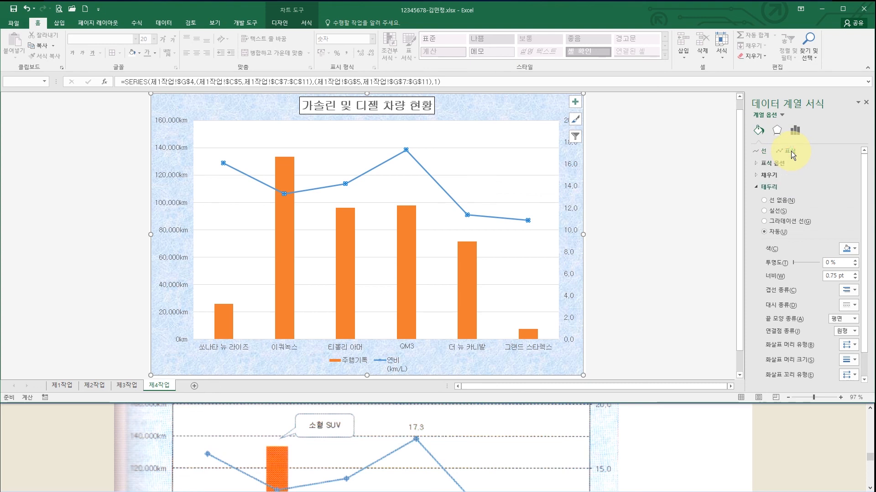
pyautogui.click(758, 163)
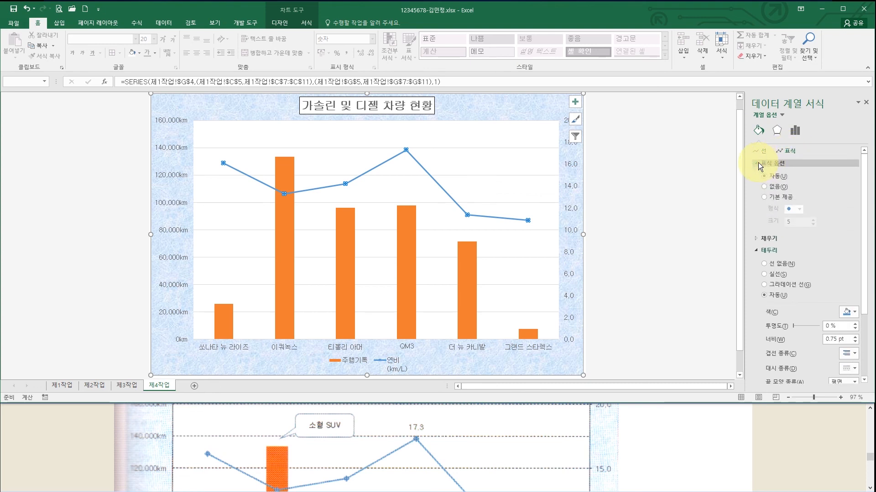
# - Set the line's markers to built-in diamonds at size 10
pyautogui.click(765, 198)
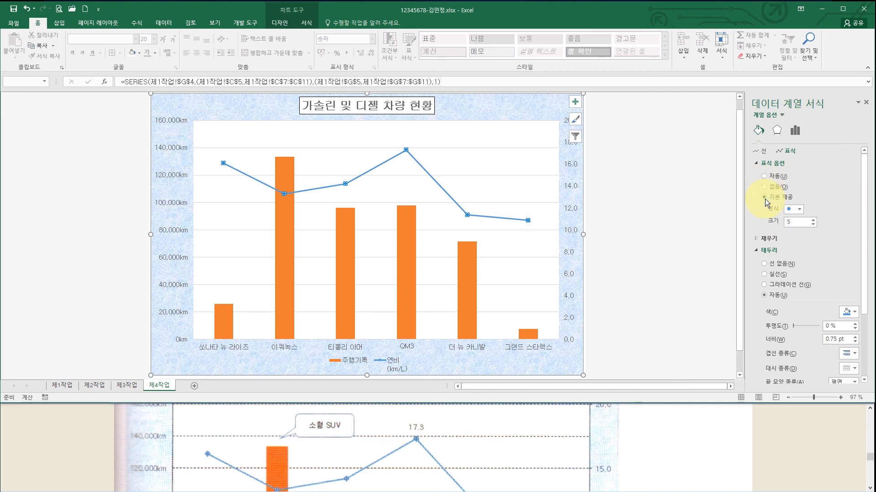
pyautogui.click(799, 210)
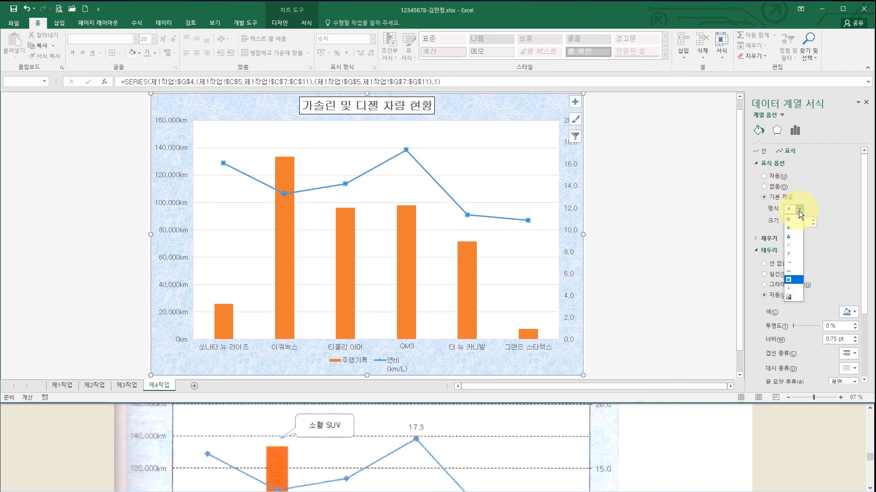
pyautogui.click(792, 228)
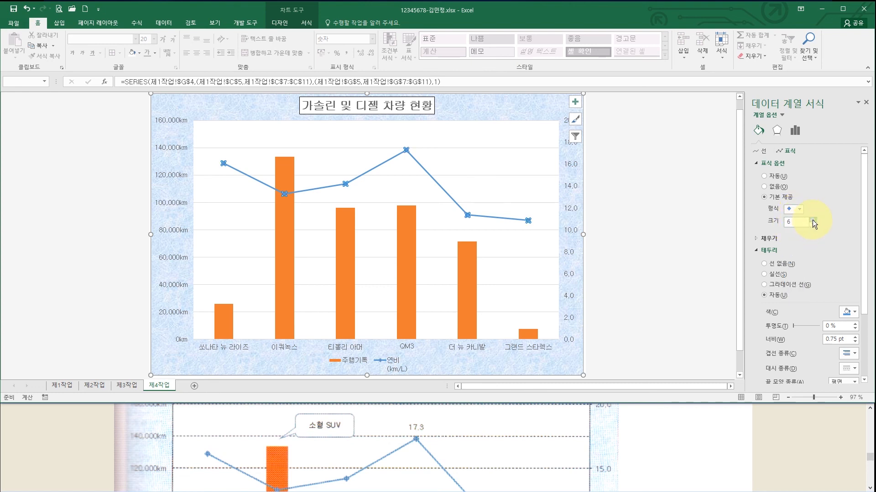
pyautogui.click(812, 220)
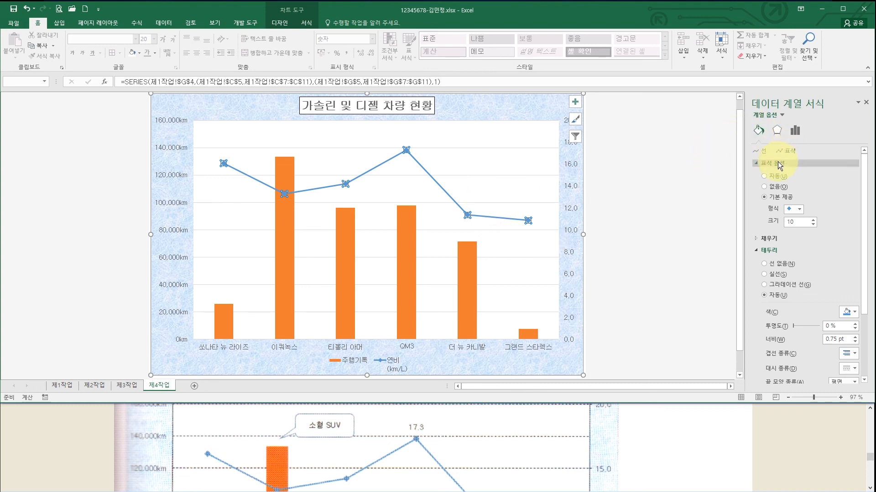
pyautogui.click(780, 197)
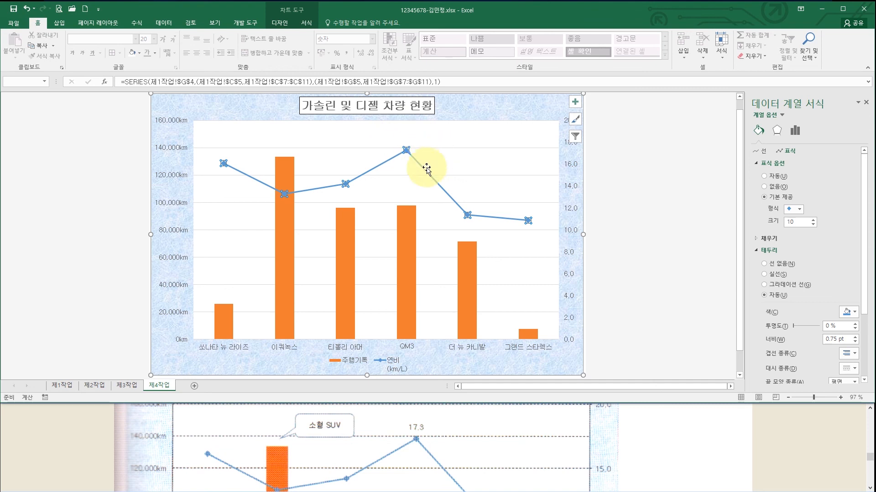
# - Add a 17.3 data label to the QM3 point only
pyautogui.click(406, 150)
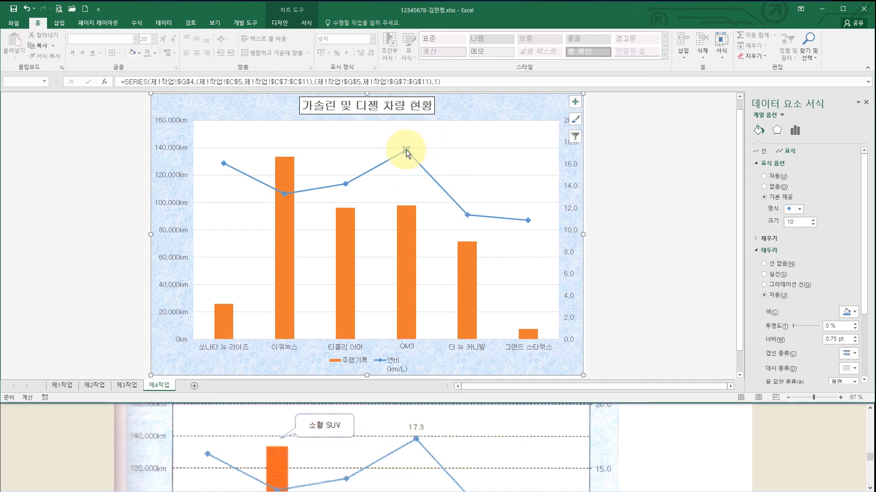
pyautogui.rightClick(406, 149)
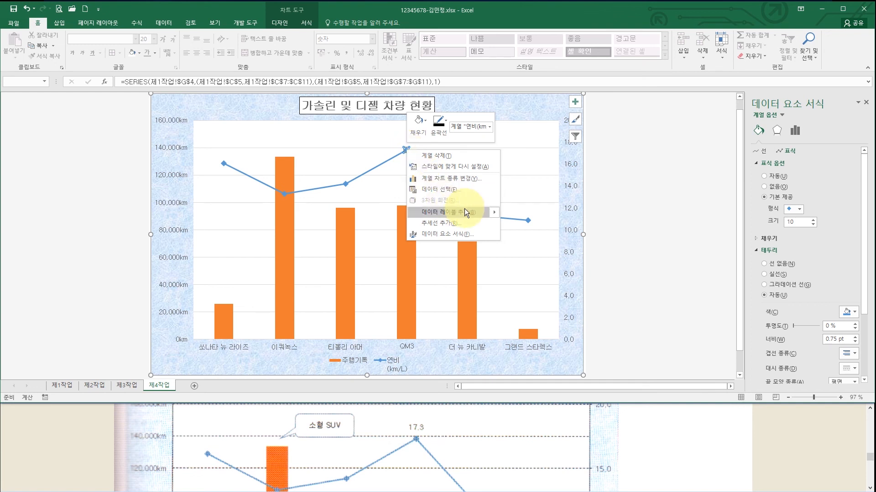
pyautogui.moveTo(465, 209)
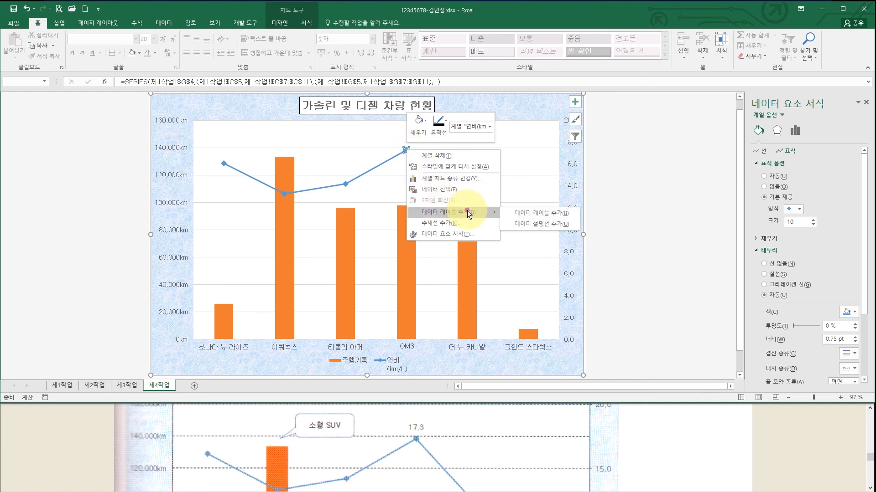
pyautogui.click(467, 210)
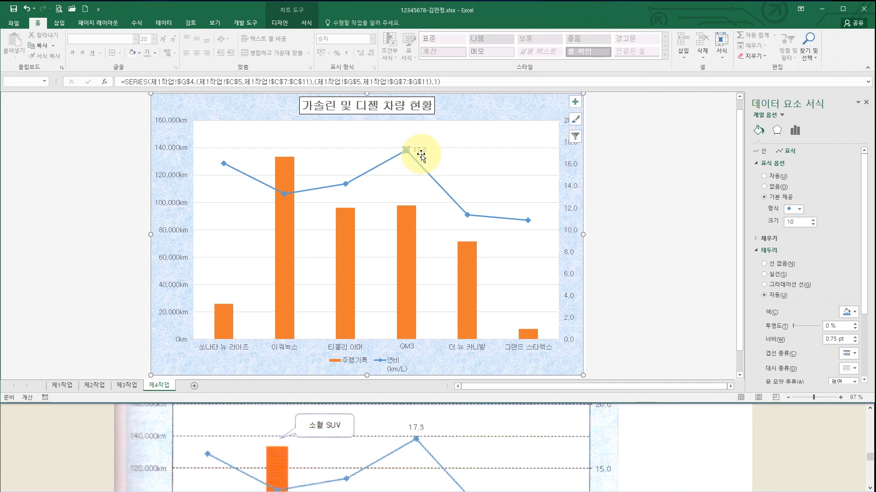
# - Position the QM3 data label above the point via Add Chart Element > Data Labels
pyautogui.click(302, 21)
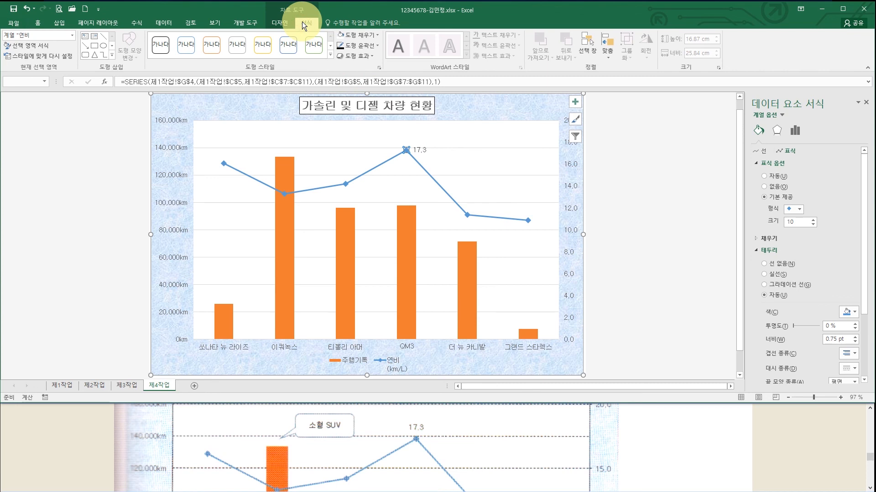
pyautogui.click(288, 21)
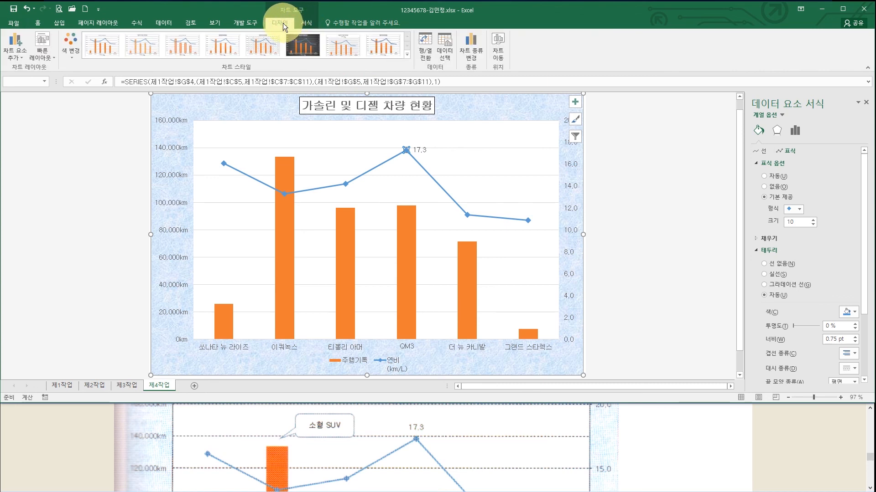
pyautogui.click(20, 51)
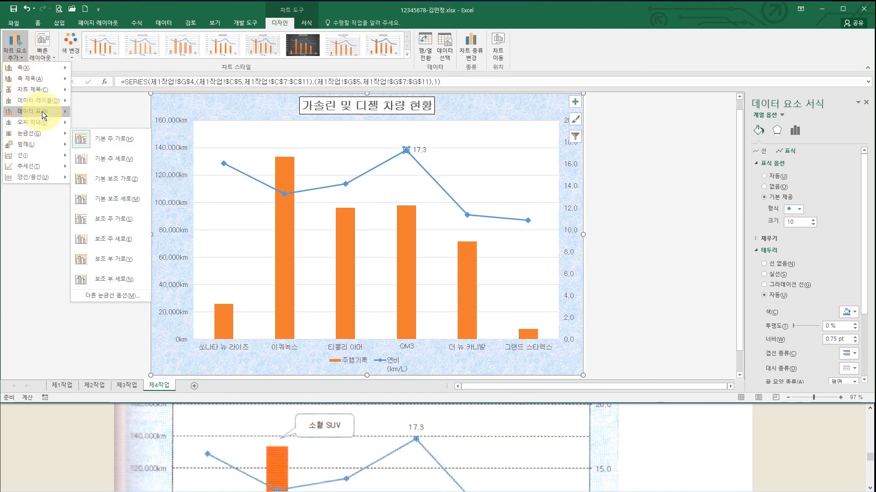
pyautogui.moveTo(44, 100)
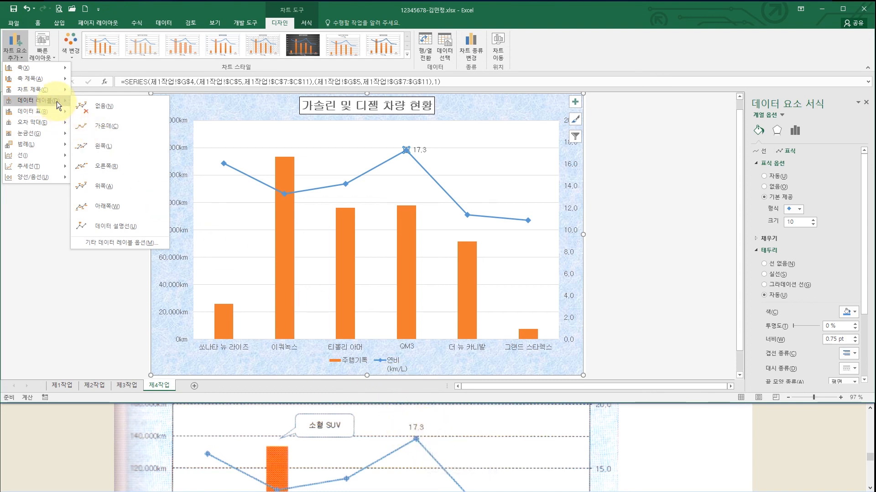
pyautogui.click(110, 184)
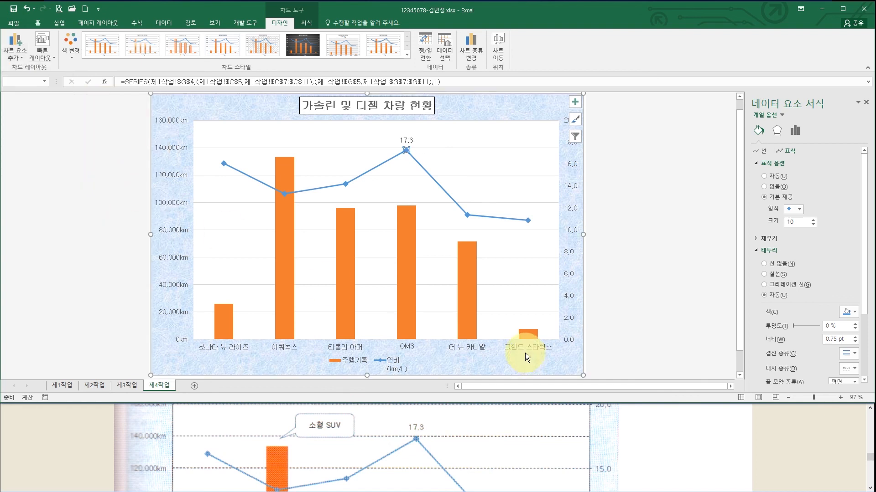
pyautogui.click(473, 385)
pyautogui.scroll(3, 460, 438)
# - Change the chart's major gridlines to the Dash (파선) dash type
pyautogui.scroll(5, 455, 478)
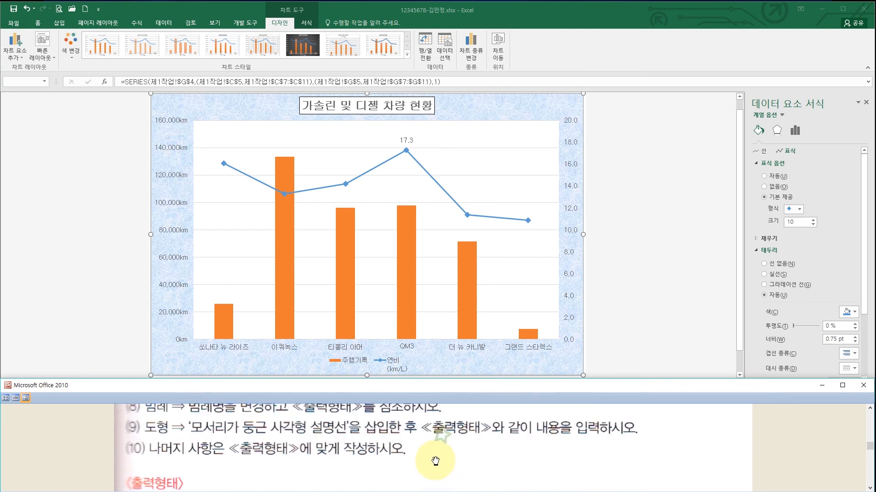
pyautogui.scroll(1, 437, 465)
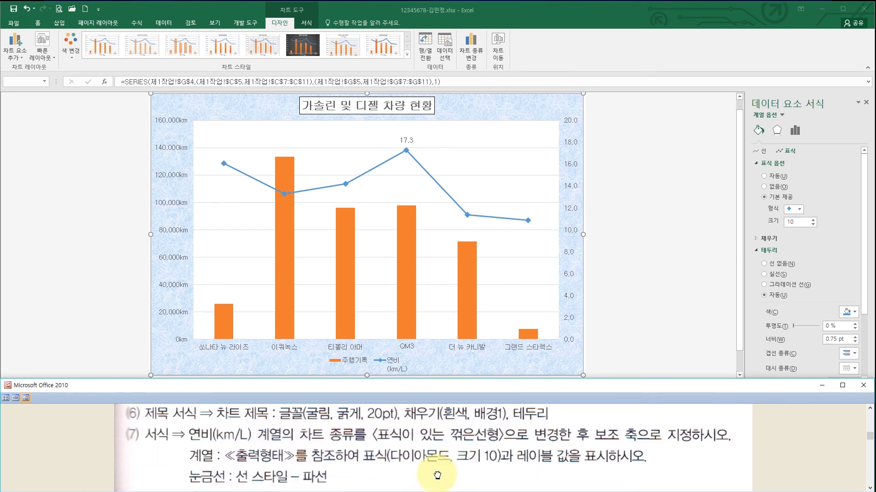
pyautogui.moveTo(437, 476); pyautogui.dragTo(449, 416)
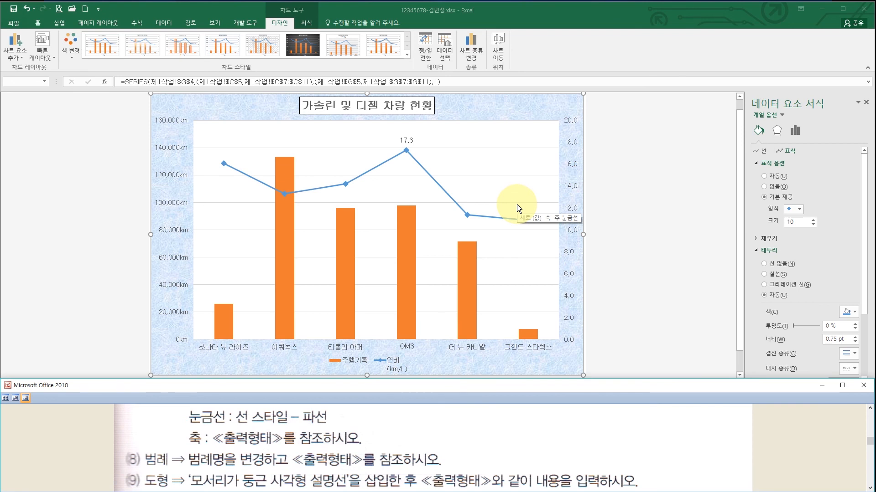
pyautogui.click(518, 176)
pyautogui.click(519, 176)
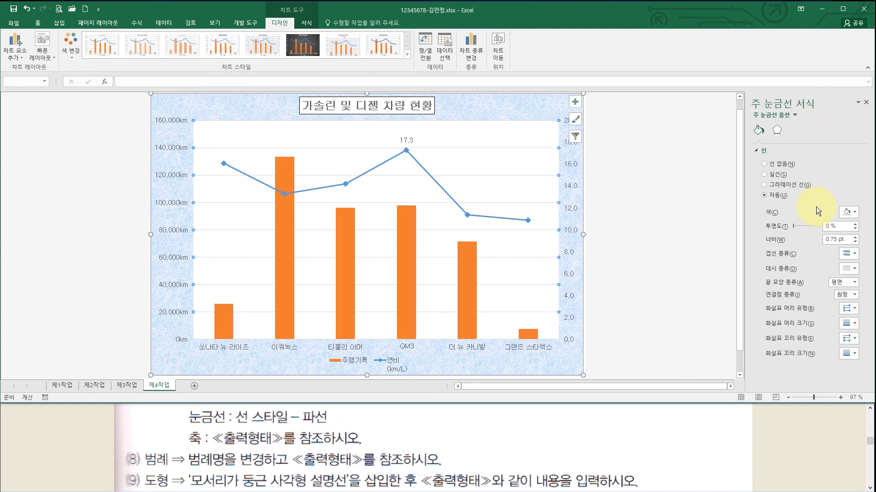
pyautogui.click(854, 270)
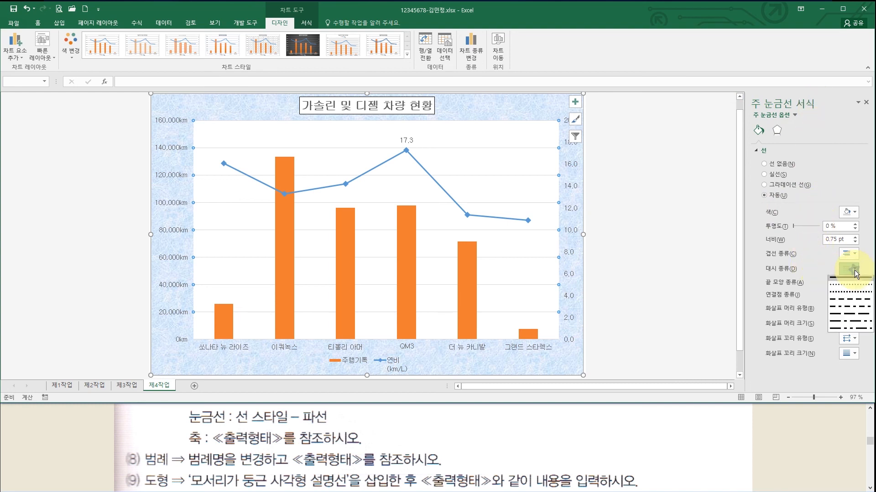
pyautogui.click(852, 301)
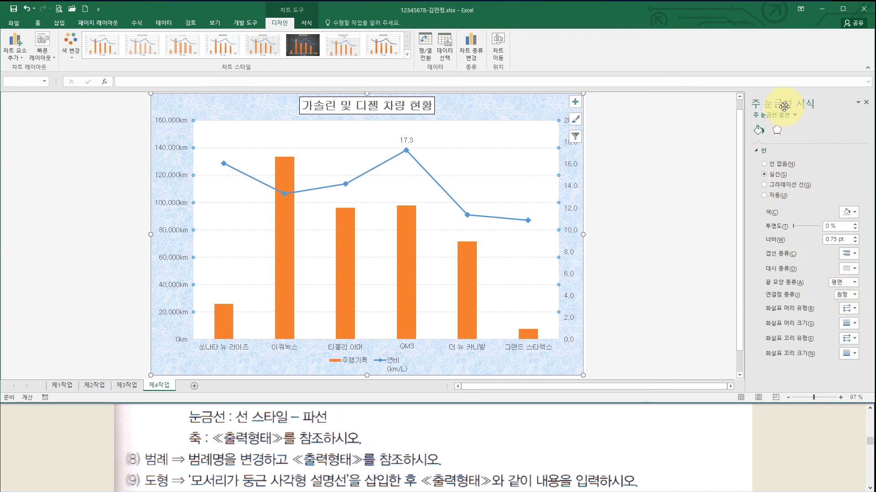
pyautogui.click(867, 104)
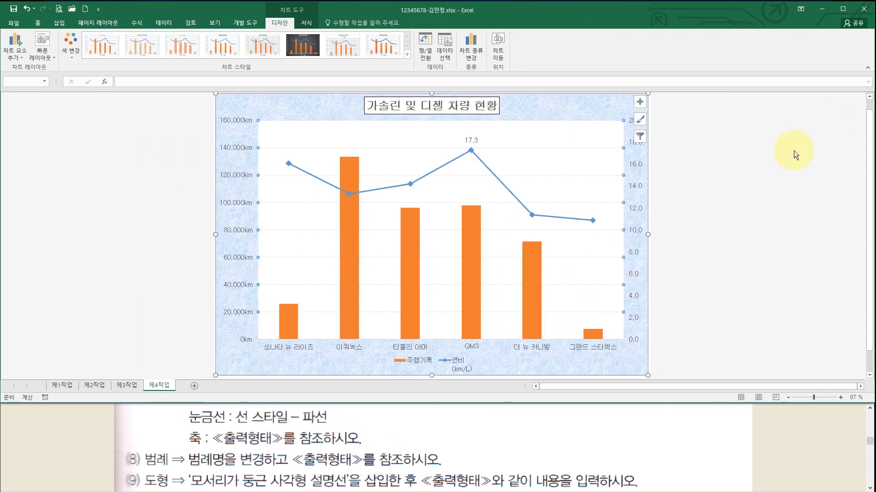
# - Reopen the Format Major Gridlines pane from the vertical value axis
pyautogui.rightClick(593, 174)
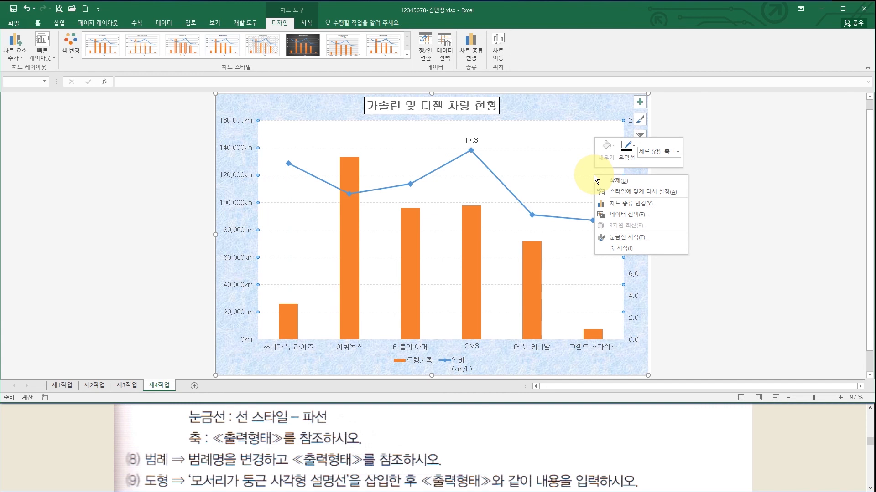
pyautogui.click(626, 236)
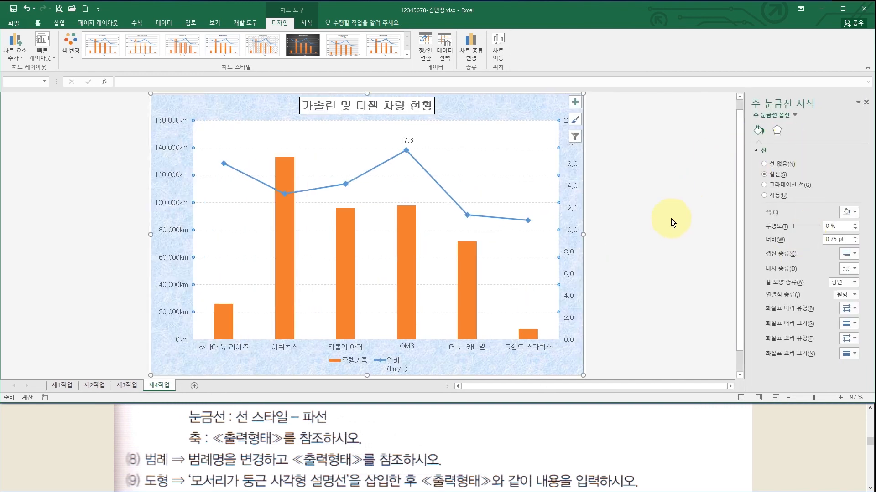
pyautogui.click(370, 460)
pyautogui.scroll(-2, 370, 451)
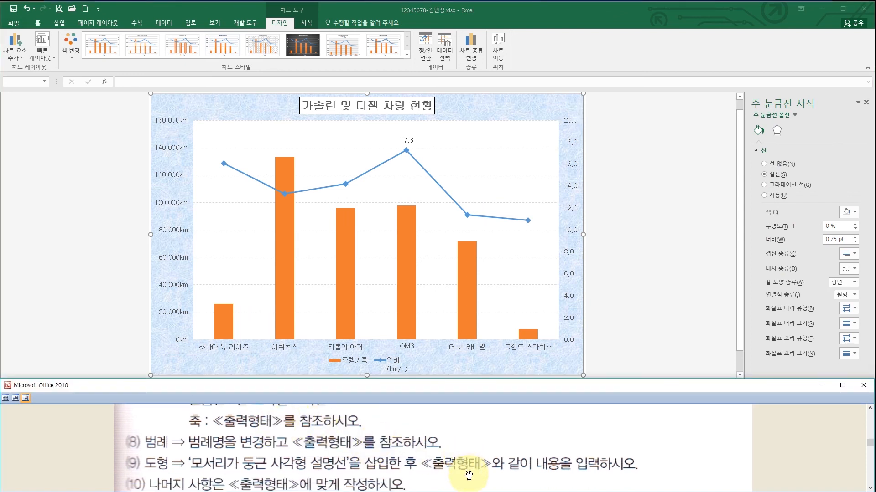
# - Scroll the reference viewer to the sample chart and enlarge the viewer window upward
pyautogui.scroll(-5, 463, 418)
pyautogui.scroll(-12, 471, 467)
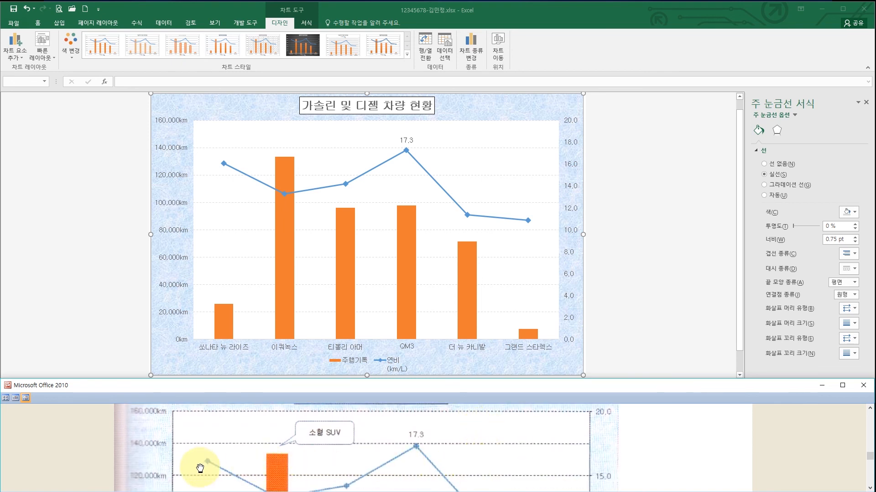
pyautogui.scroll(-7, 200, 467)
pyautogui.scroll(-15, 199, 471)
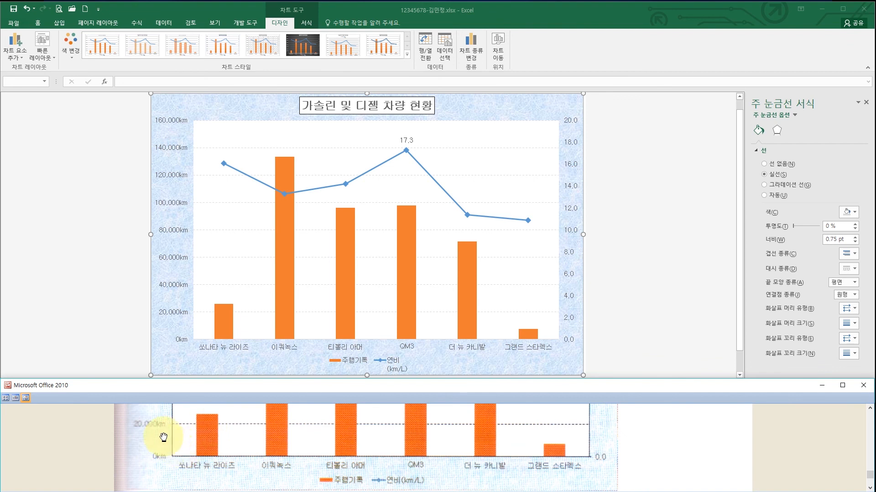
pyautogui.scroll(7, 187, 456)
pyautogui.scroll(12, 193, 464)
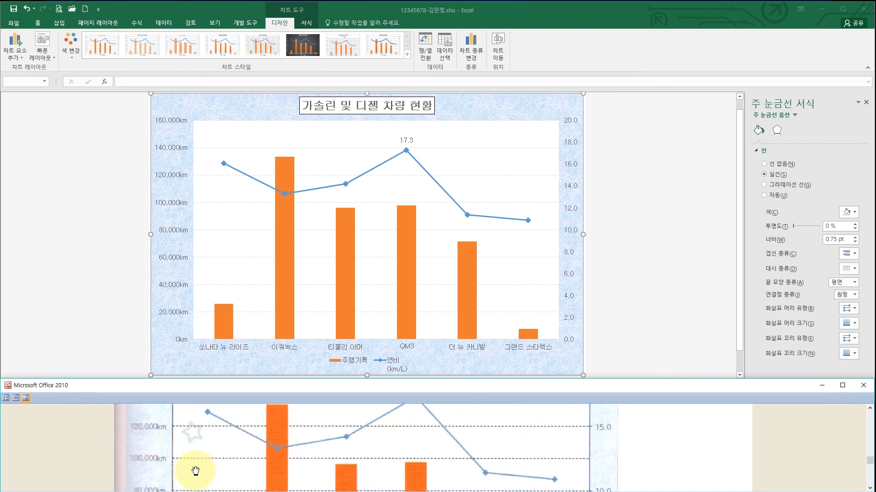
pyautogui.moveTo(252, 379); pyautogui.dragTo(254, 299)
pyautogui.scroll(2, 233, 357)
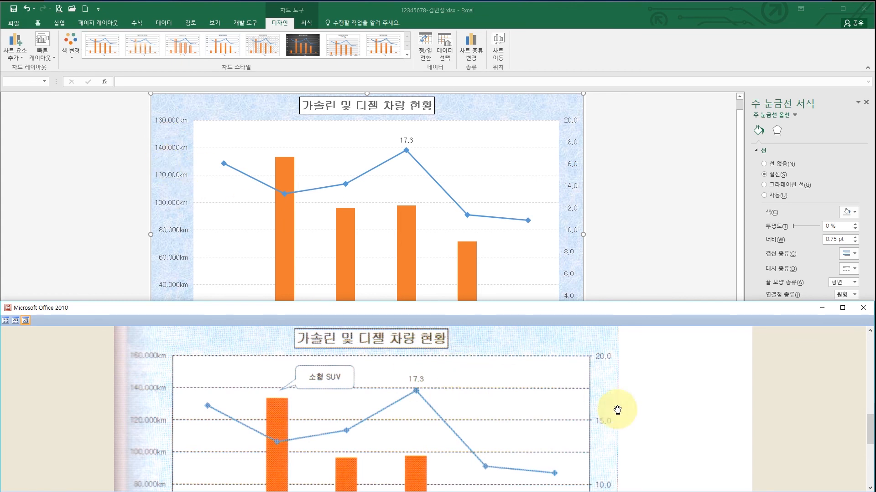
pyautogui.scroll(-5, 614, 410)
pyautogui.scroll(5, 607, 366)
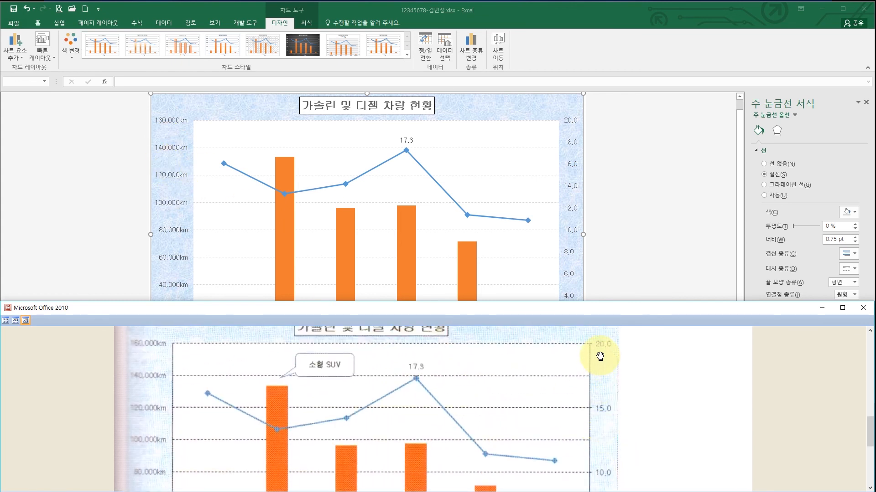
pyautogui.click(571, 164)
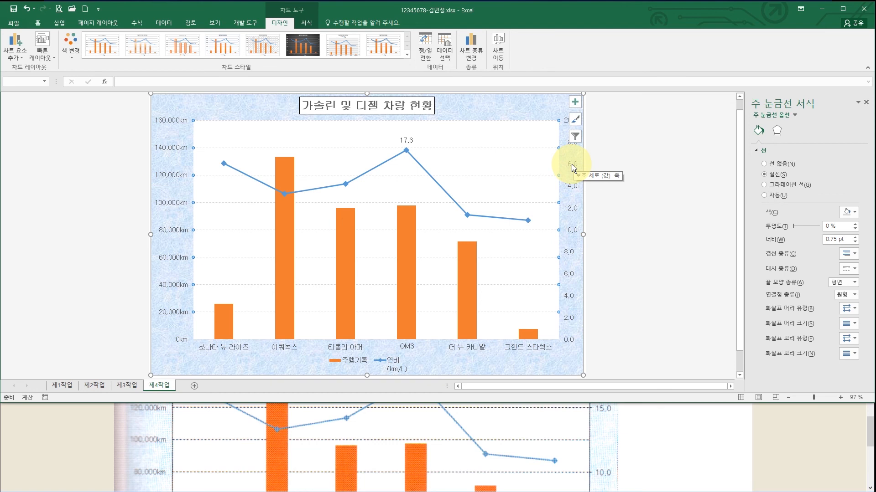
# - Set the secondary 연비 axis major unit to 5 in Format Axis
pyautogui.click(571, 165)
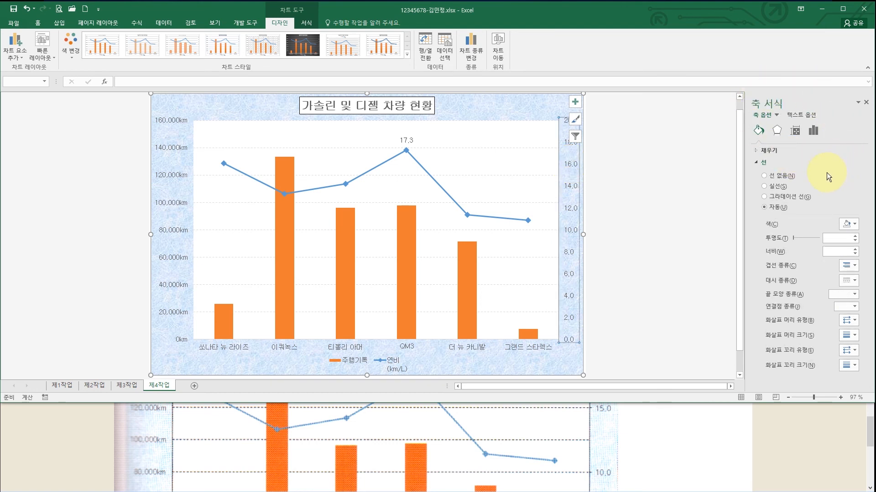
pyautogui.click(814, 130)
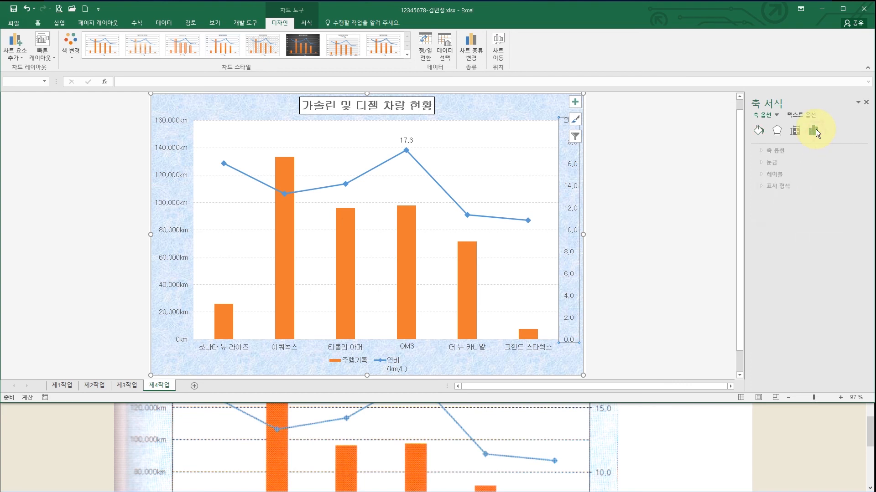
pyautogui.click(766, 150)
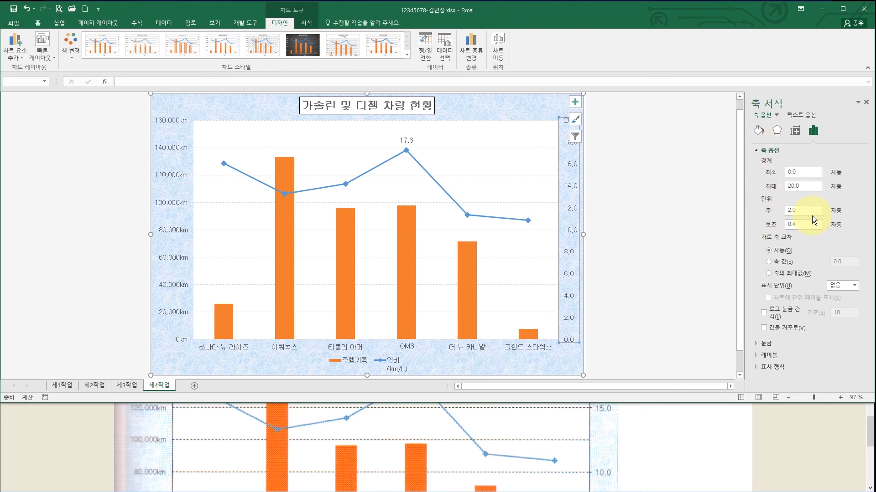
pyautogui.moveTo(812, 212); pyautogui.dragTo(771, 211)
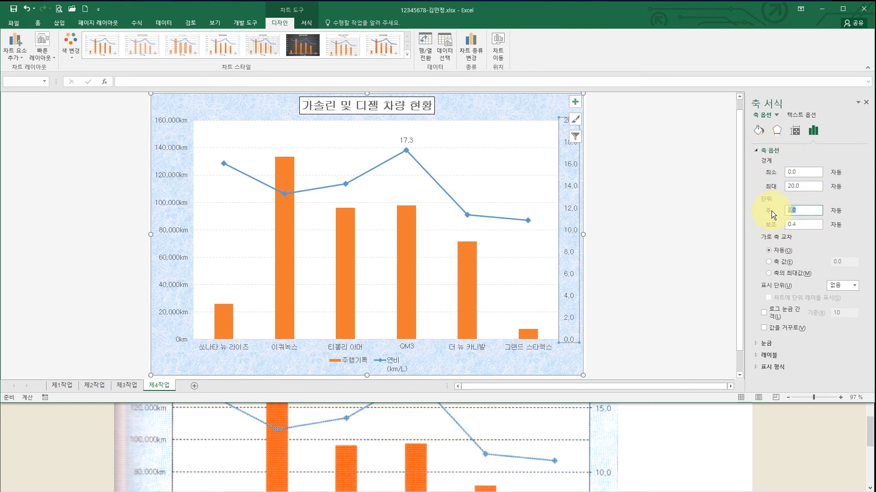
pyautogui.press('Return')
pyautogui.click(804, 211)
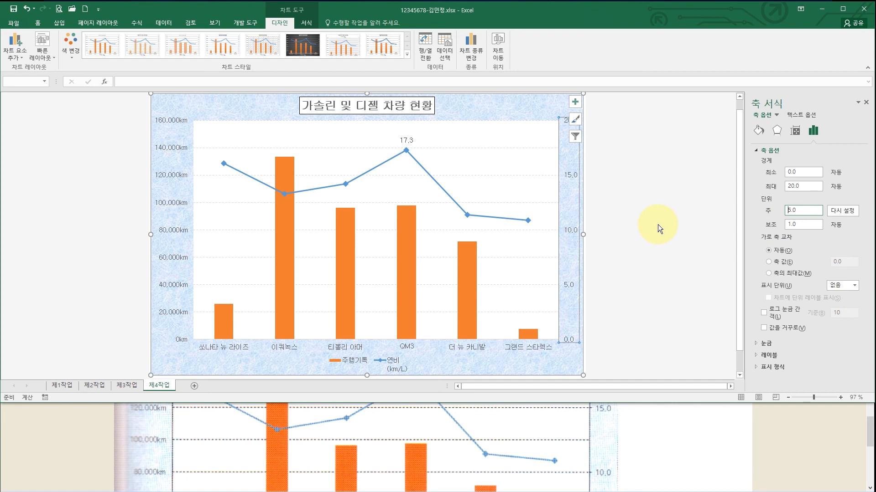
# - Resize and scroll the reference viewer to compare the whole chart with the sample
pyautogui.click(501, 425)
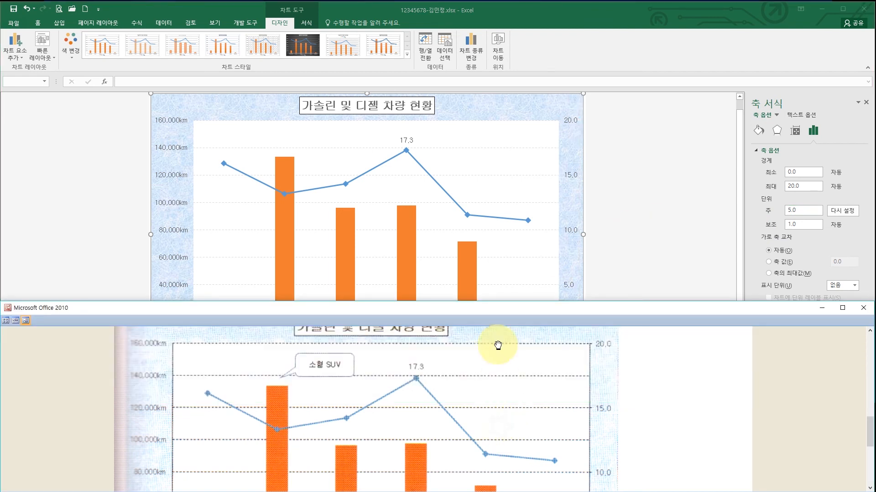
pyautogui.moveTo(497, 323); pyautogui.dragTo(496, 381)
pyautogui.scroll(5, 495, 459)
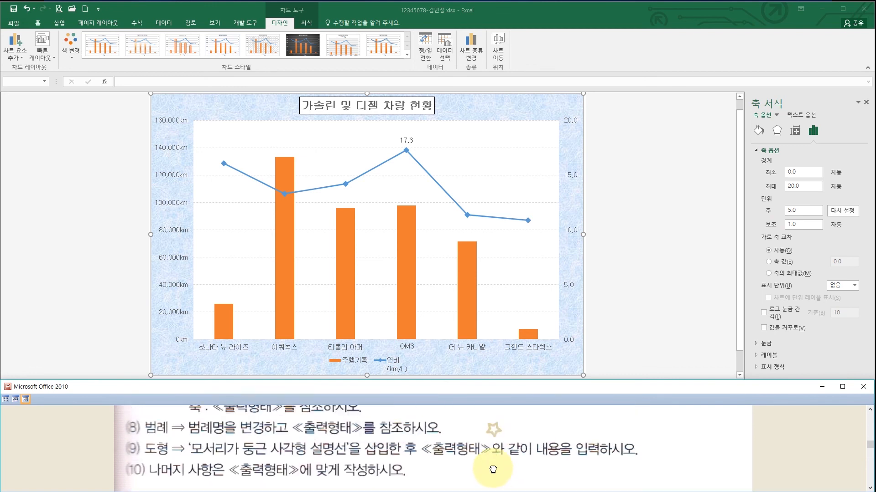
pyautogui.moveTo(488, 472); pyautogui.dragTo(494, 427)
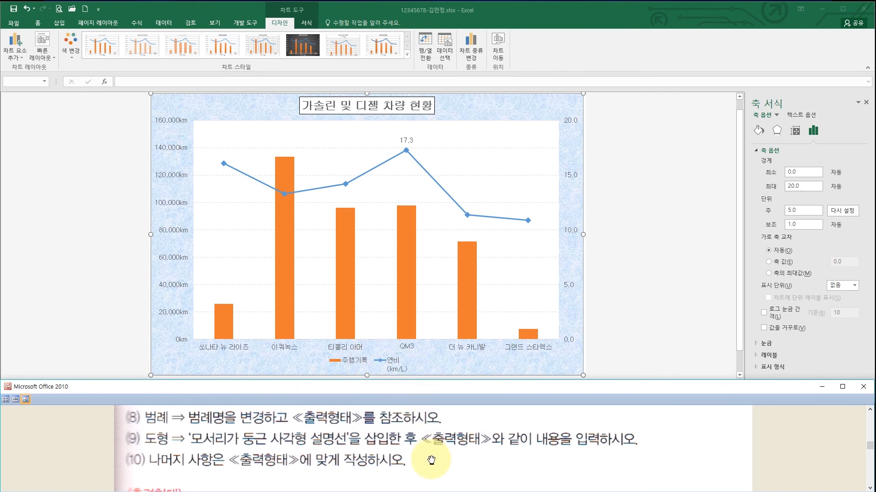
pyautogui.scroll(-5, 430, 454)
pyautogui.scroll(-6, 459, 456)
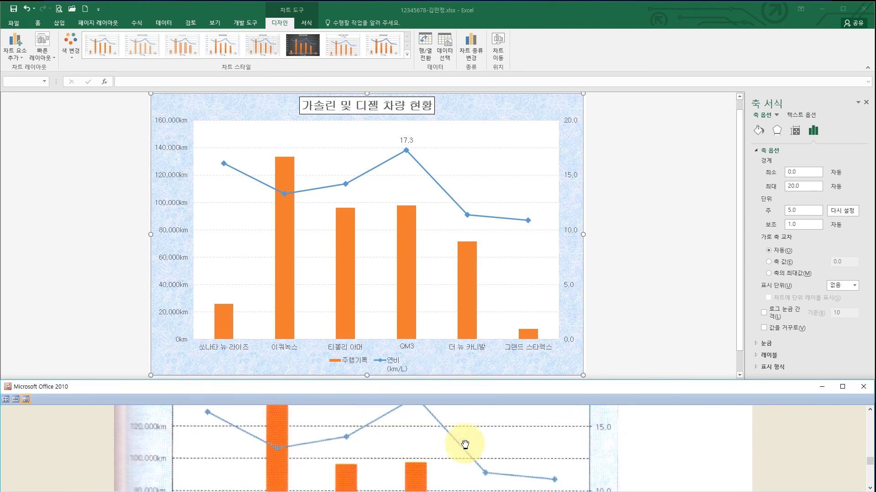
pyautogui.scroll(-3, 459, 454)
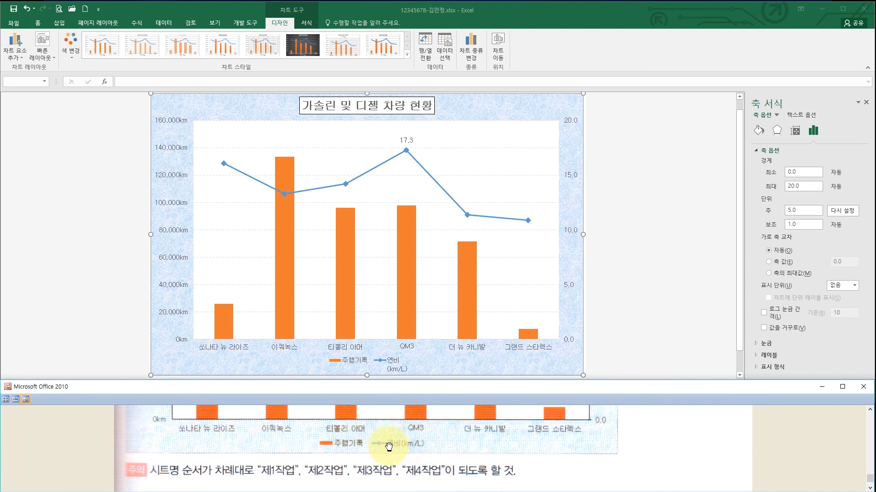
pyautogui.click(393, 360)
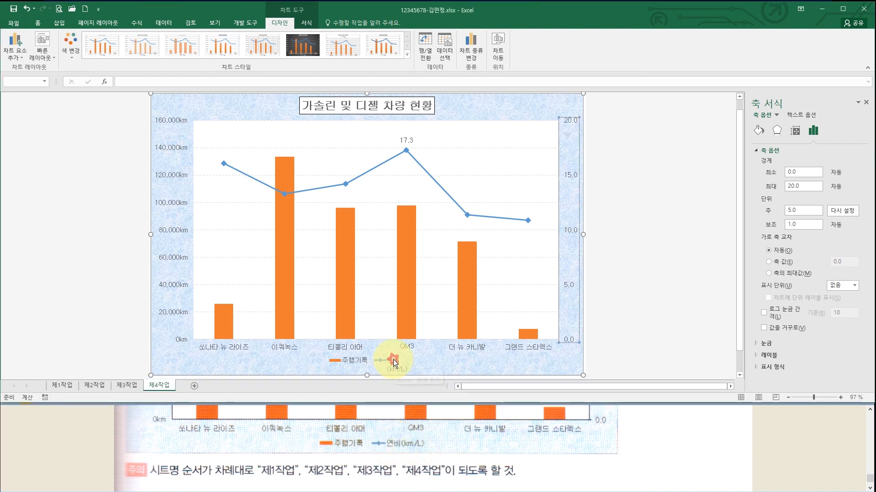
# - Rename the 연비 series to 연비(km/L) through Select Data so the legend shows it
pyautogui.click(392, 364)
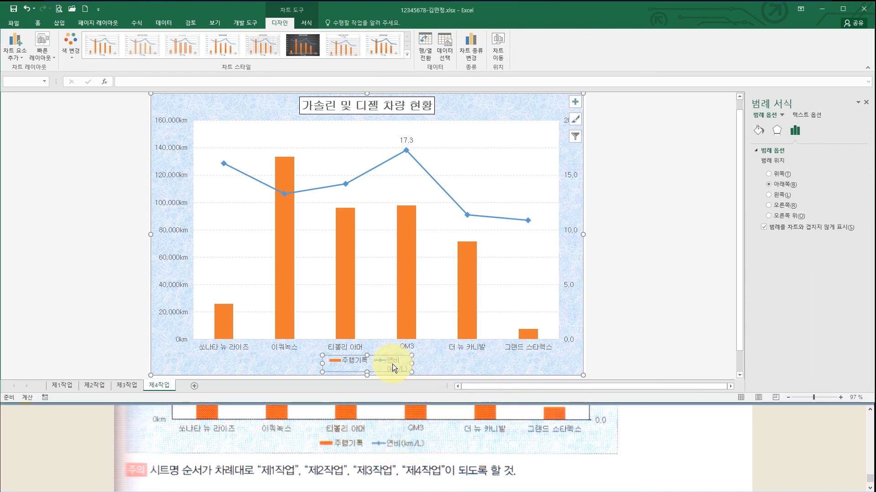
pyautogui.rightClick(392, 362)
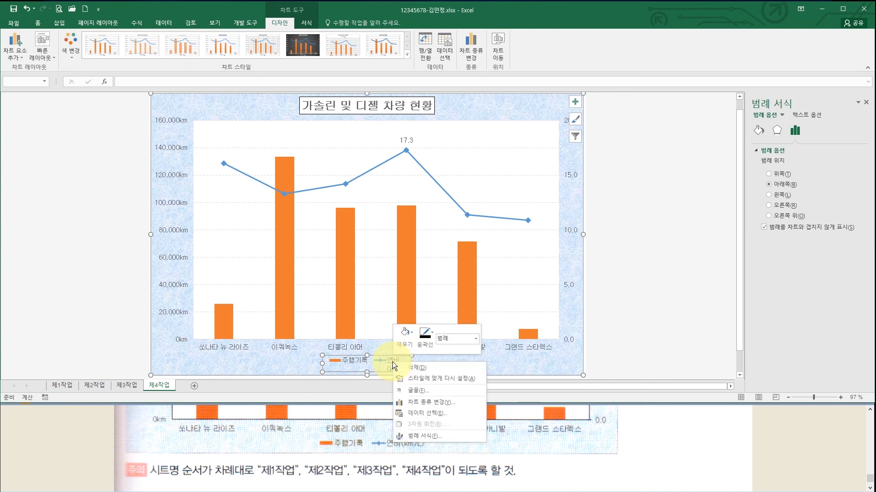
pyautogui.click(426, 414)
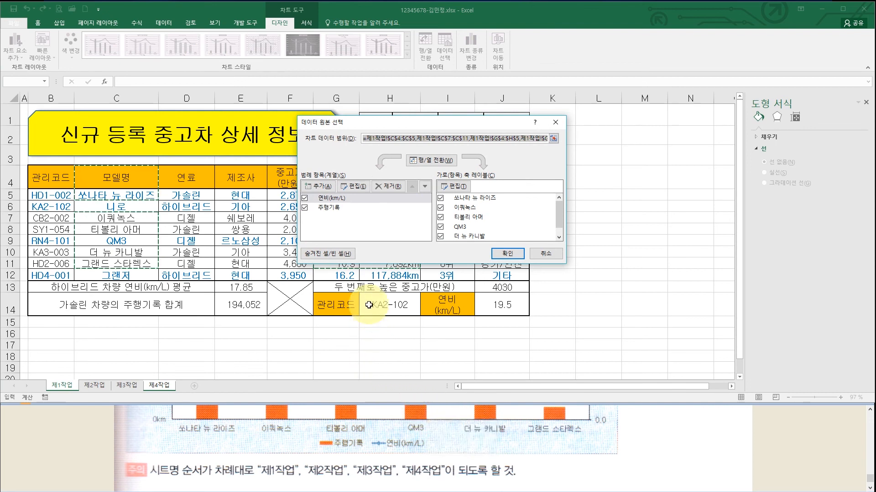
pyautogui.click(343, 198)
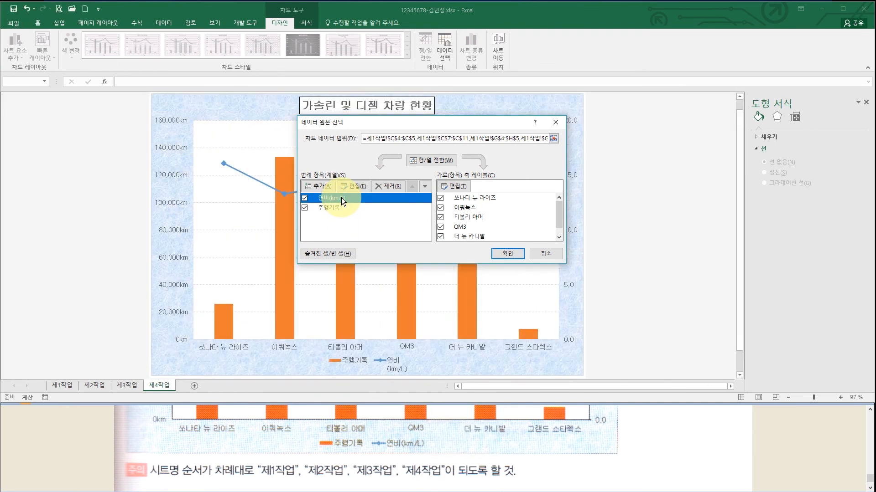
pyautogui.click(353, 187)
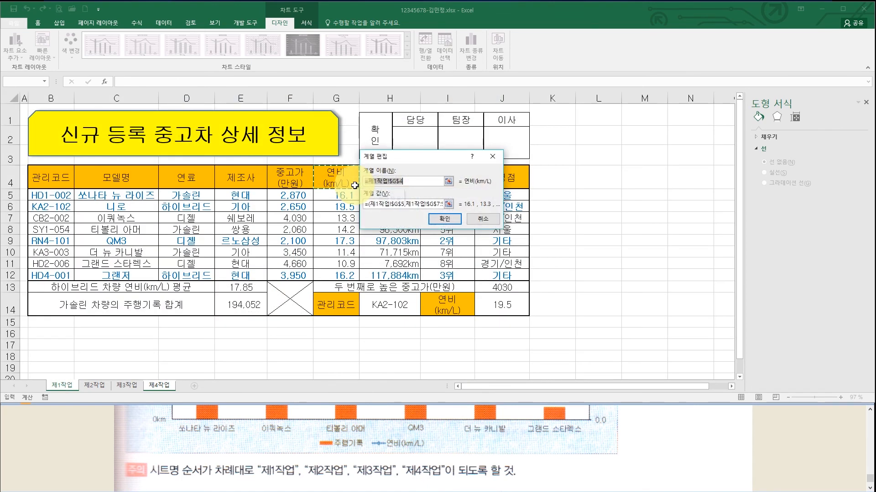
pyautogui.press('BackSpace')
pyautogui.write('연비(km/L')
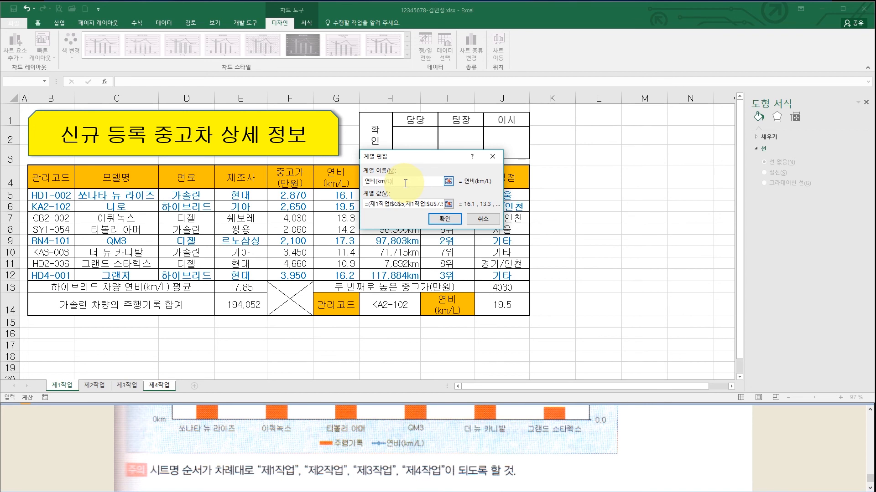
pyautogui.click(444, 220)
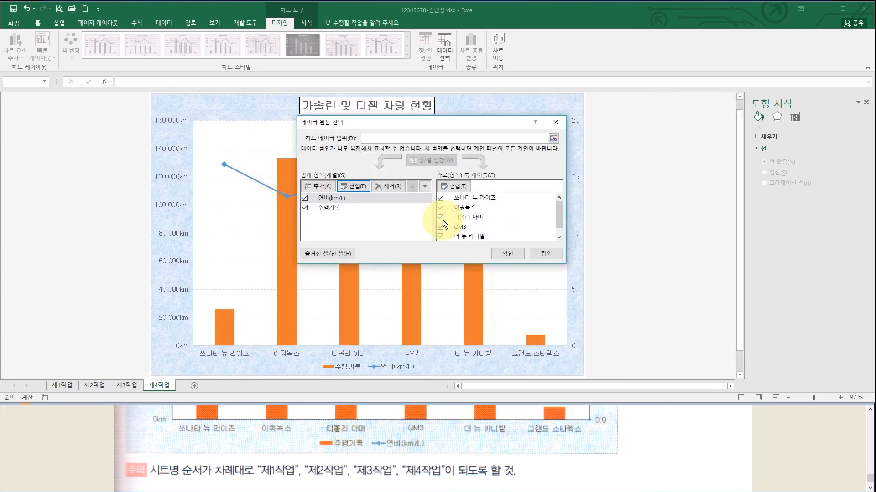
pyautogui.click(505, 253)
pyautogui.click(393, 367)
# - Scroll the reference exam document to check the legend against the sample
pyautogui.click(415, 464)
pyautogui.scroll(5, 415, 456)
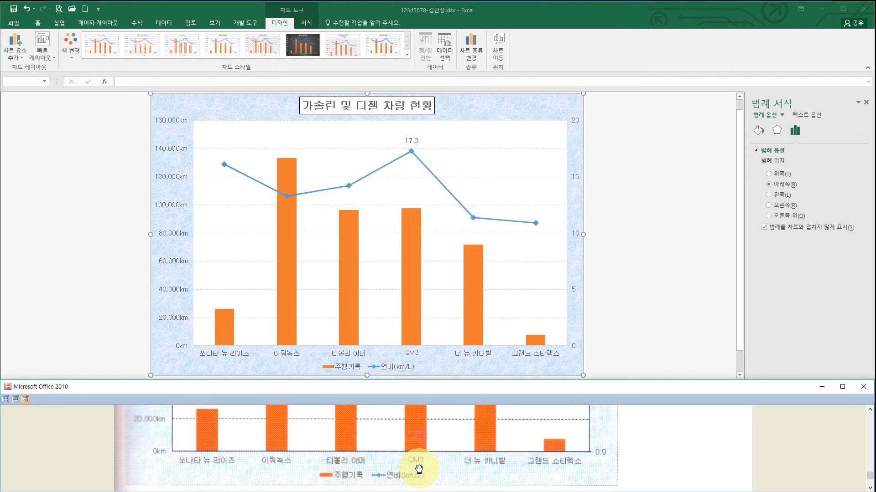
pyautogui.scroll(6, 420, 474)
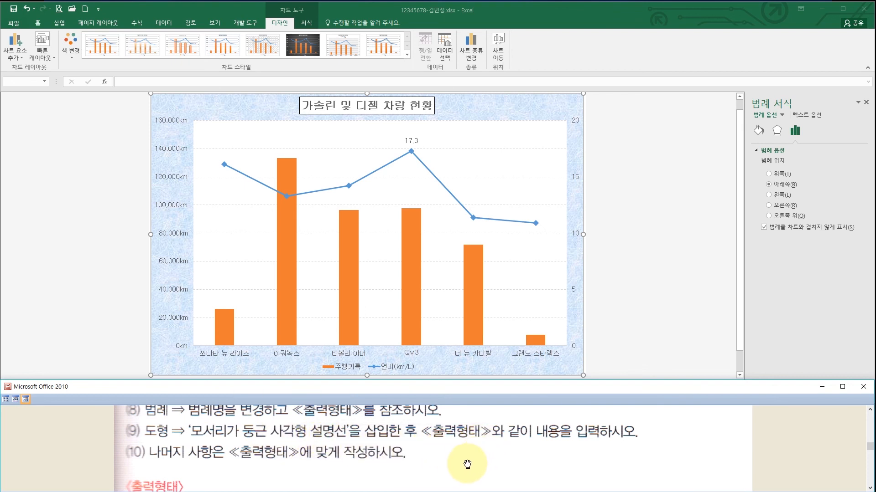
pyautogui.moveTo(452, 469); pyautogui.dragTo(442, 412)
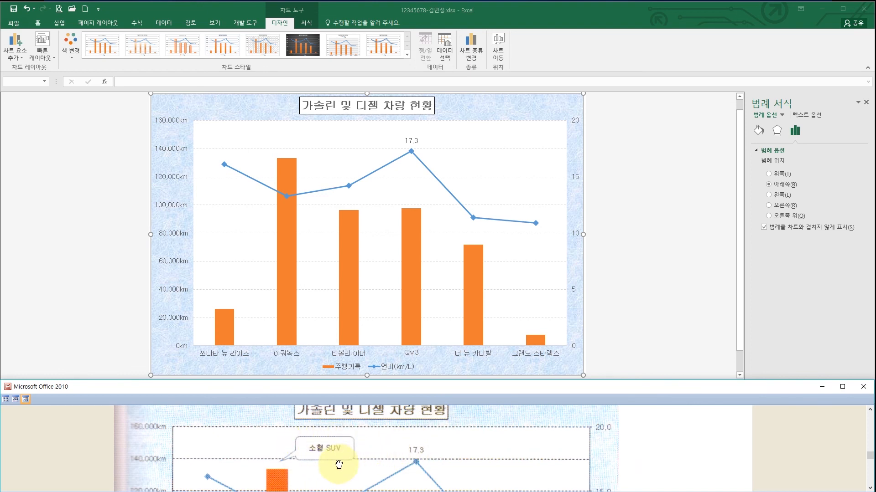
# - Draw a rounded rectangular callout above the chart, its tail pointing at the 이쿼녹스 bar
pyautogui.click(71, 23)
pyautogui.click(62, 23)
pyautogui.click(124, 48)
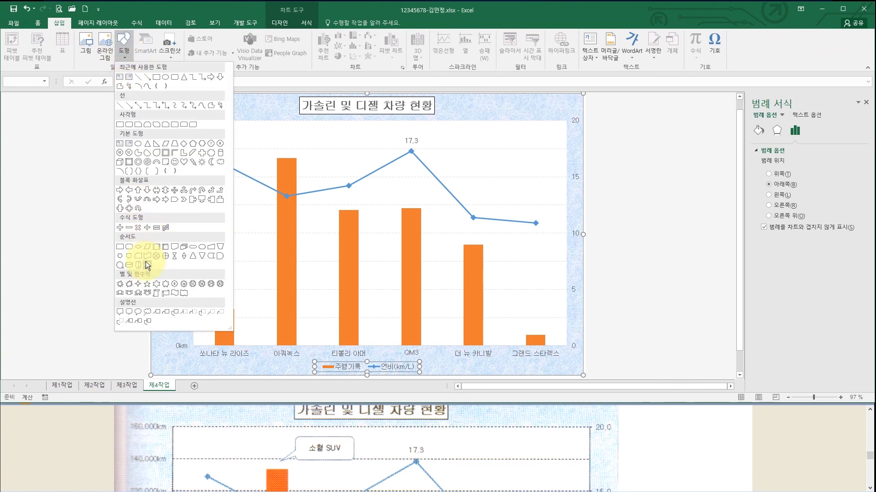
pyautogui.click(131, 311)
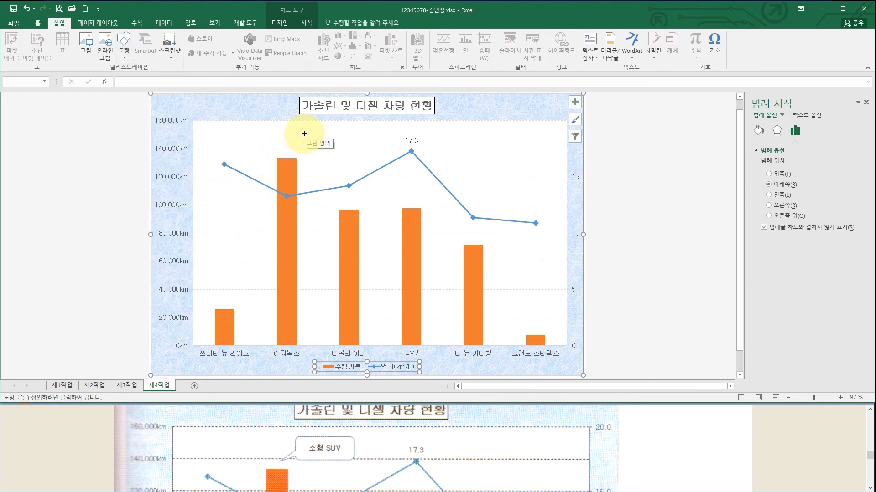
pyautogui.moveTo(305, 132); pyautogui.dragTo(364, 151)
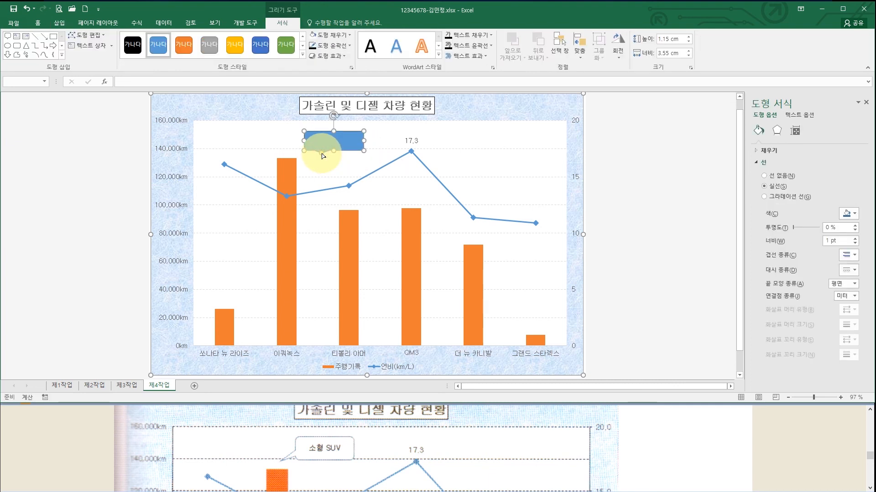
pyautogui.moveTo(321, 156); pyautogui.dragTo(289, 158)
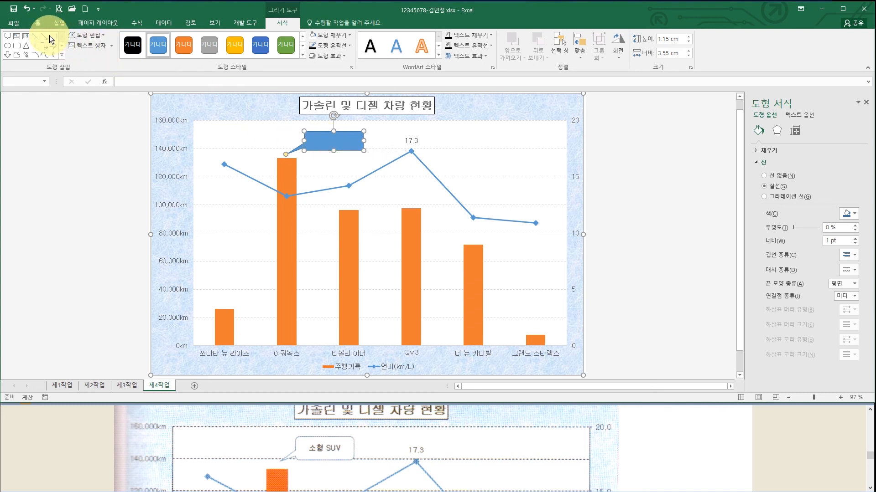
# - Format the callout with 굴림 font, white fill and black text
pyautogui.click(37, 24)
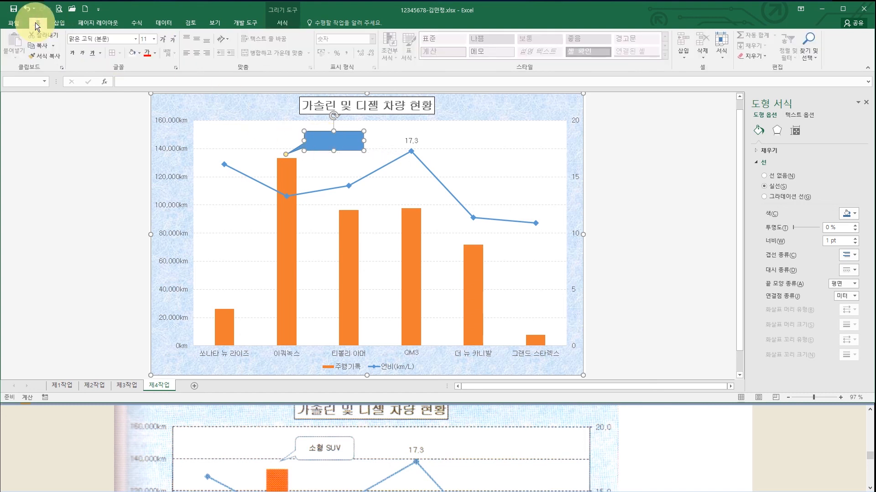
pyautogui.click(136, 39)
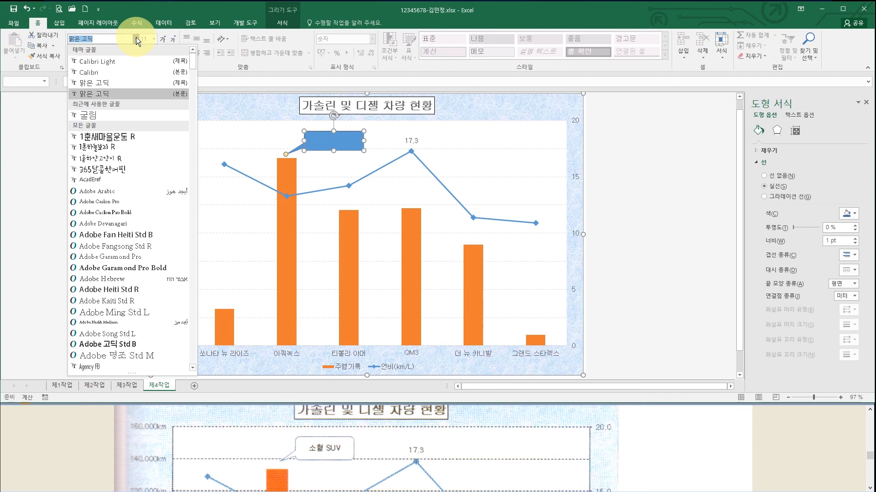
pyautogui.click(116, 116)
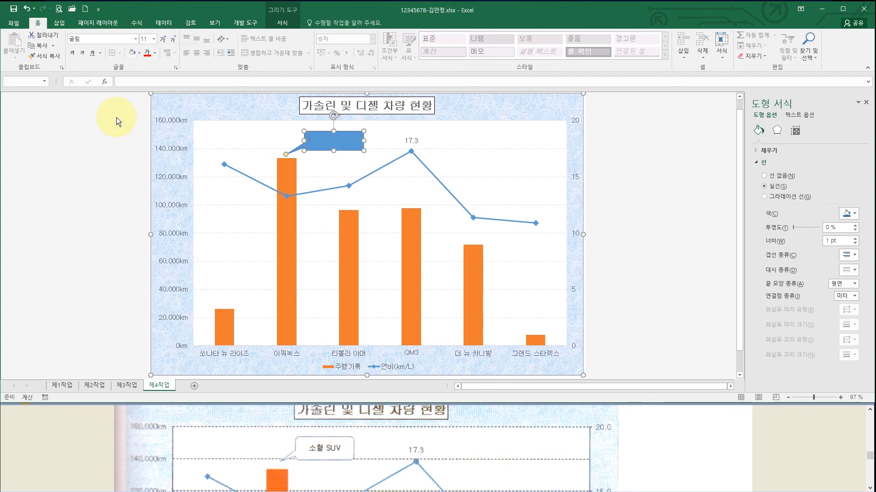
pyautogui.click(139, 53)
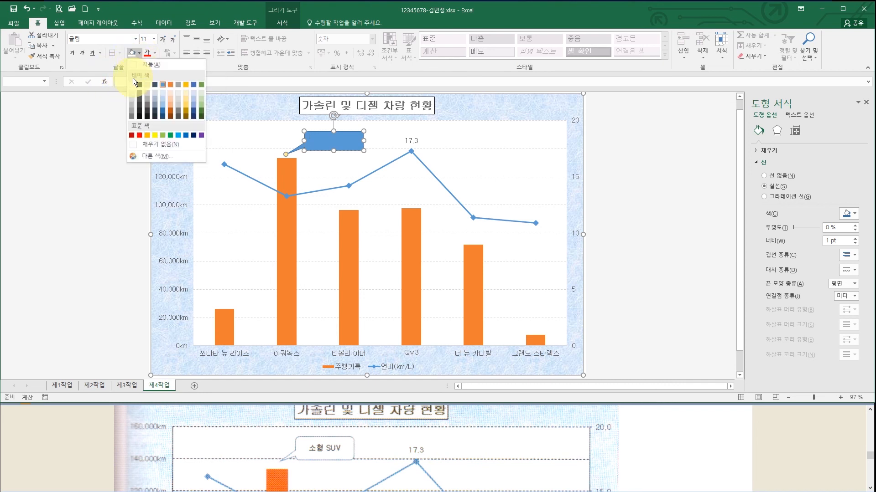
pyautogui.click(133, 83)
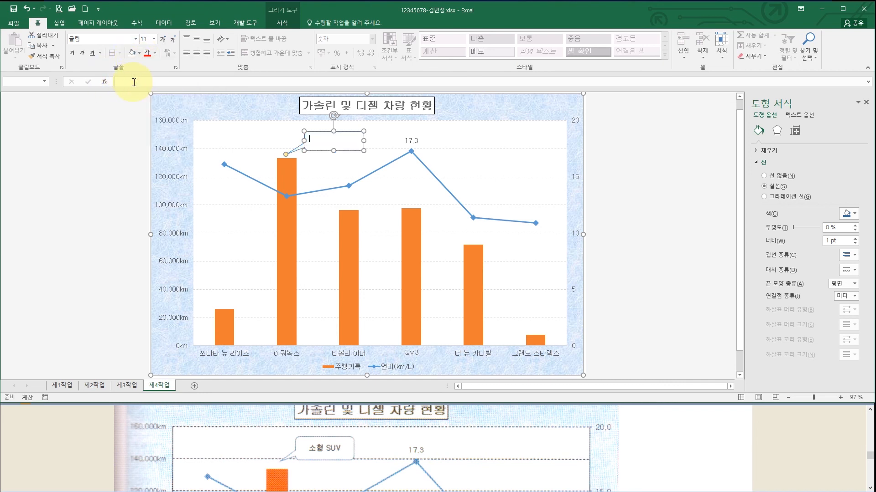
pyautogui.click(154, 56)
pyautogui.click(152, 64)
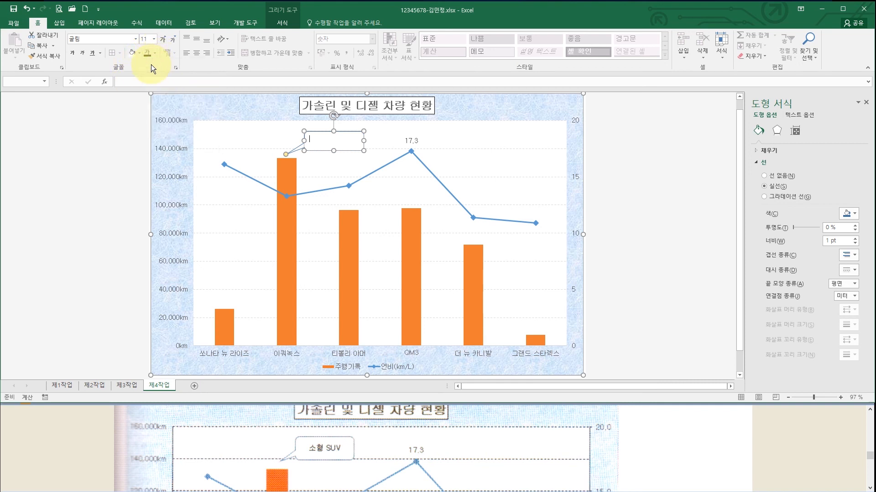
# - Centre the callout text both ways and enter 소형 SUV
pyautogui.click(195, 37)
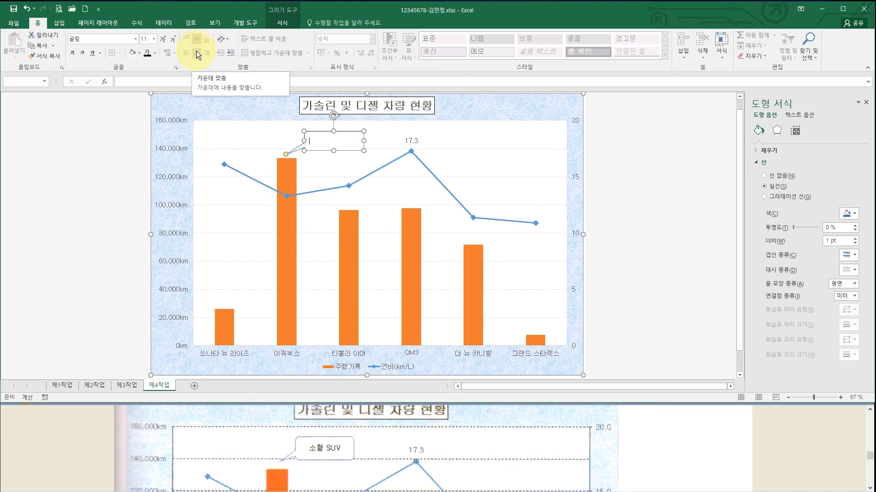
pyautogui.click(196, 51)
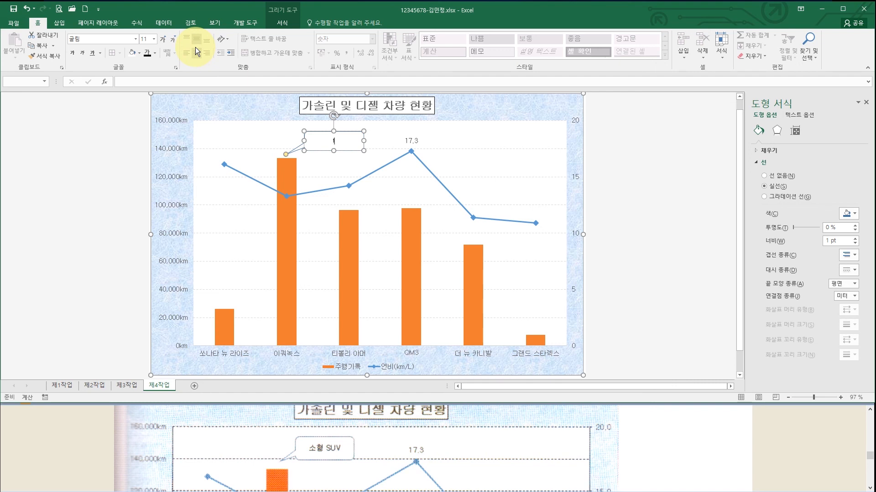
pyautogui.write('소형 SUV')
pyautogui.click(475, 134)
pyautogui.click(609, 172)
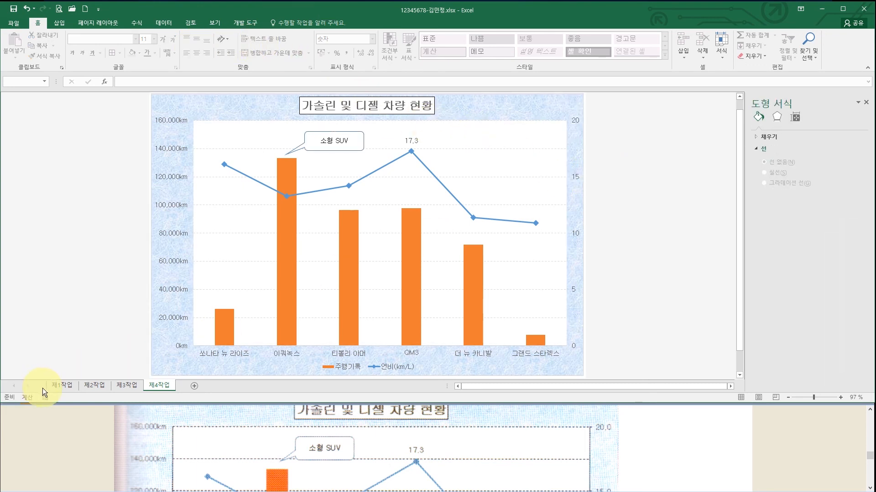
pyautogui.click(60, 386)
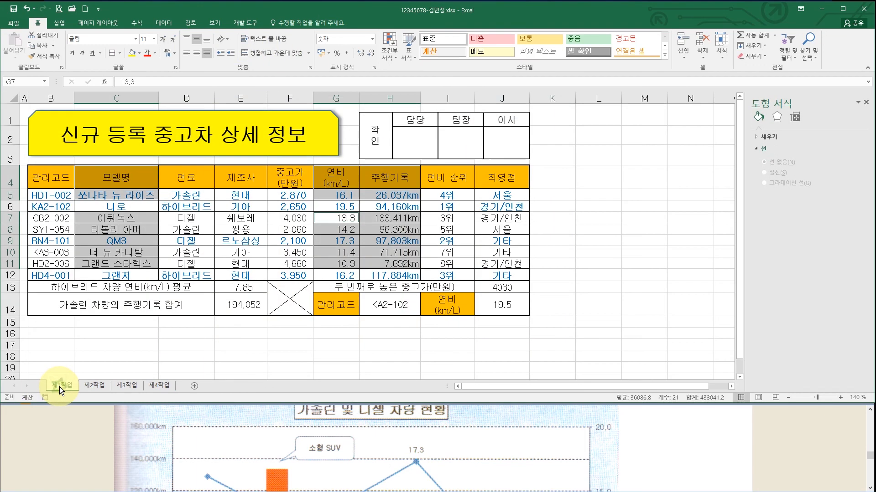
pyautogui.click(118, 346)
pyautogui.click(94, 385)
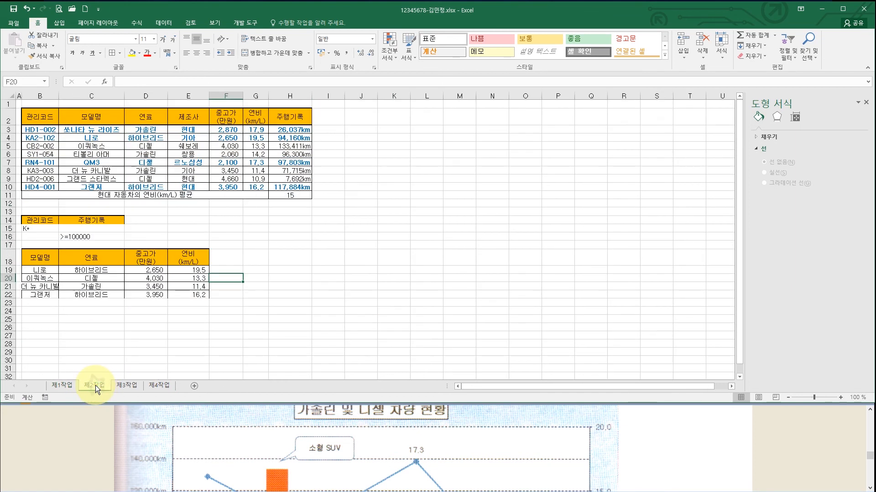
pyautogui.click(134, 384)
pyautogui.click(153, 385)
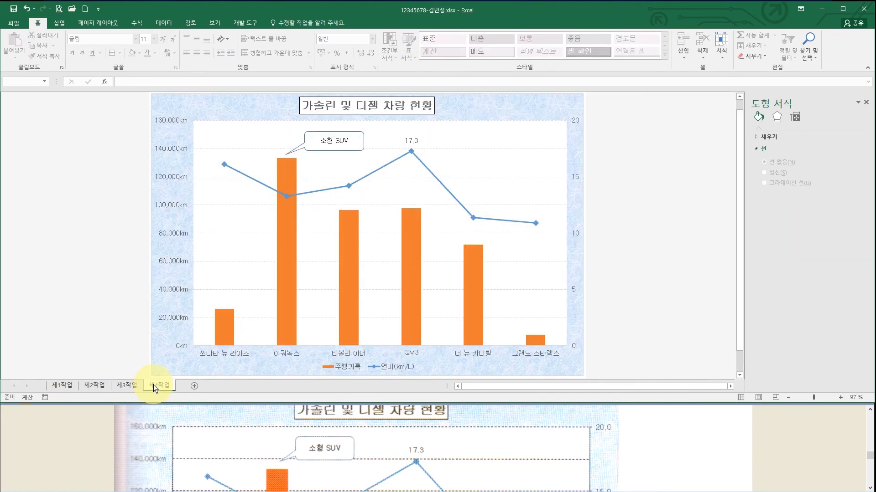